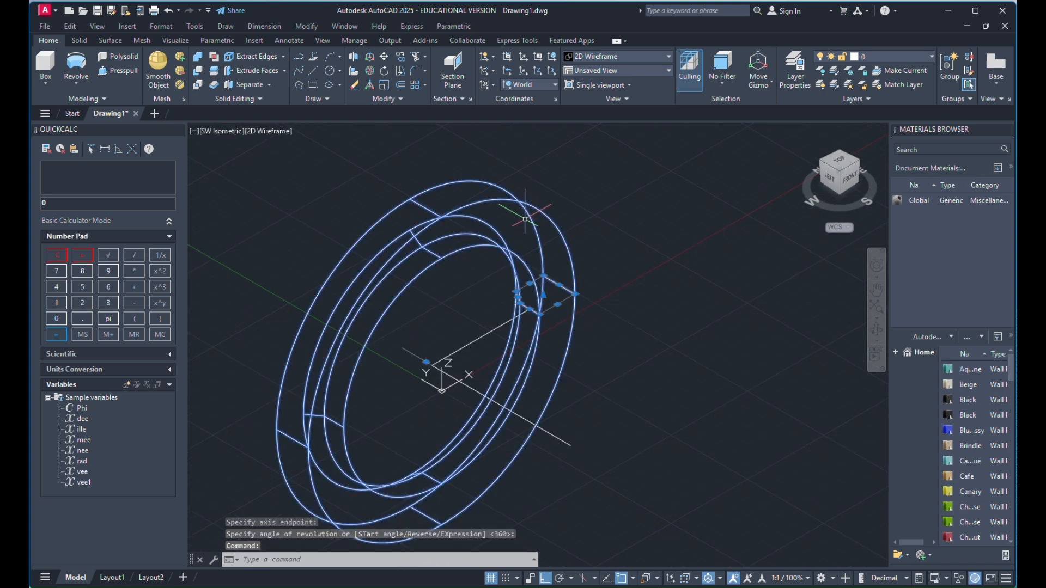
# Move the revolved ring along the X axis, clear of the drawing origin
pyautogui.rightClick(551, 194)
pyautogui.click(577, 276)
pyautogui.scroll(-4, 272, 371)
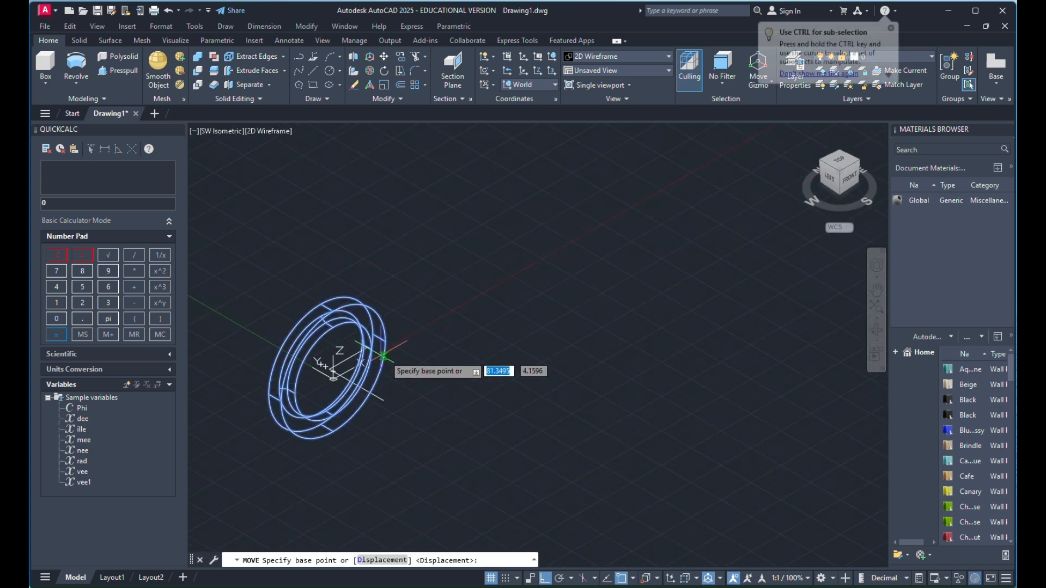
pyautogui.click(406, 355)
pyautogui.click(670, 255)
pyautogui.scroll(2, 560, 223)
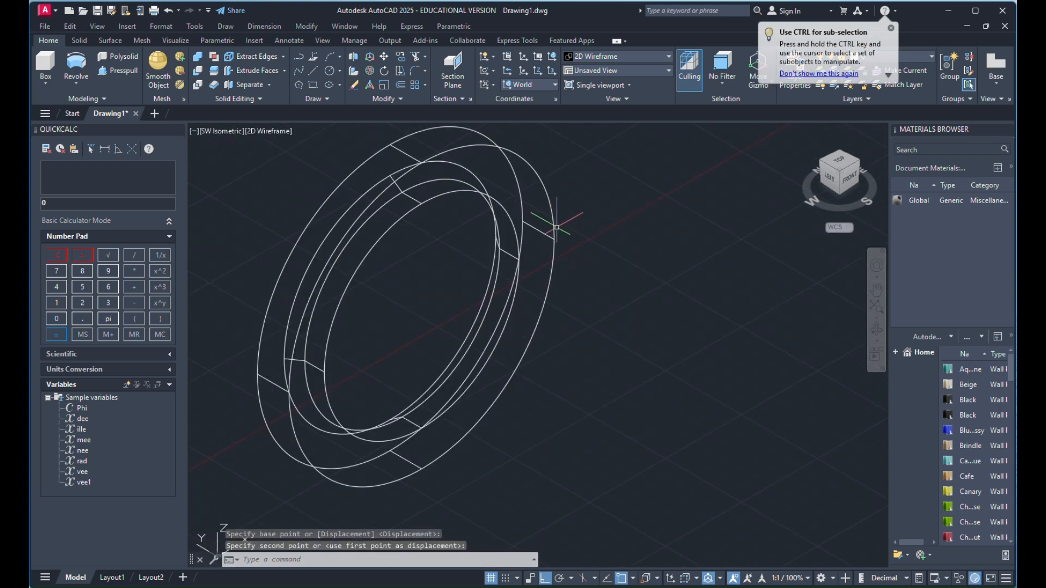
# Rotate the ring 90° about the X axis with 3D Rotate so it lies flat
pyautogui.scroll(-2, 559, 215)
pyautogui.click(576, 141)
pyautogui.click(547, 230)
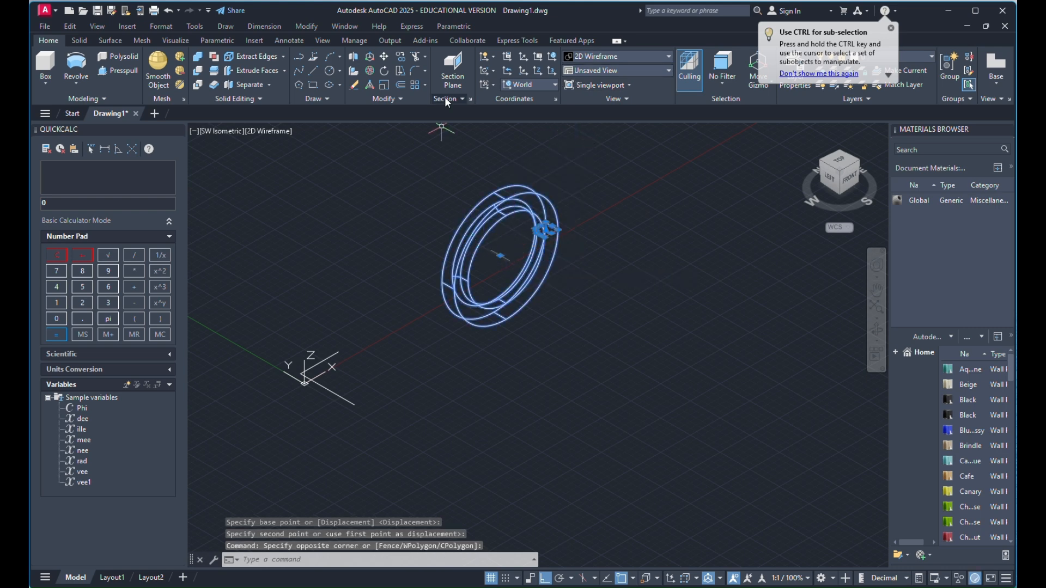
pyautogui.click(372, 72)
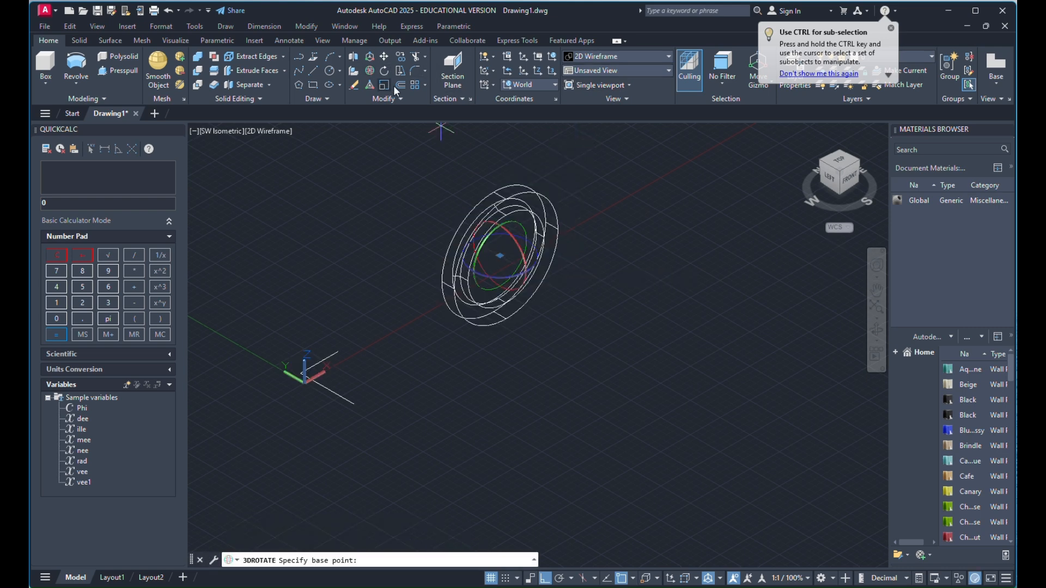
pyautogui.click(479, 224)
pyautogui.click(496, 361)
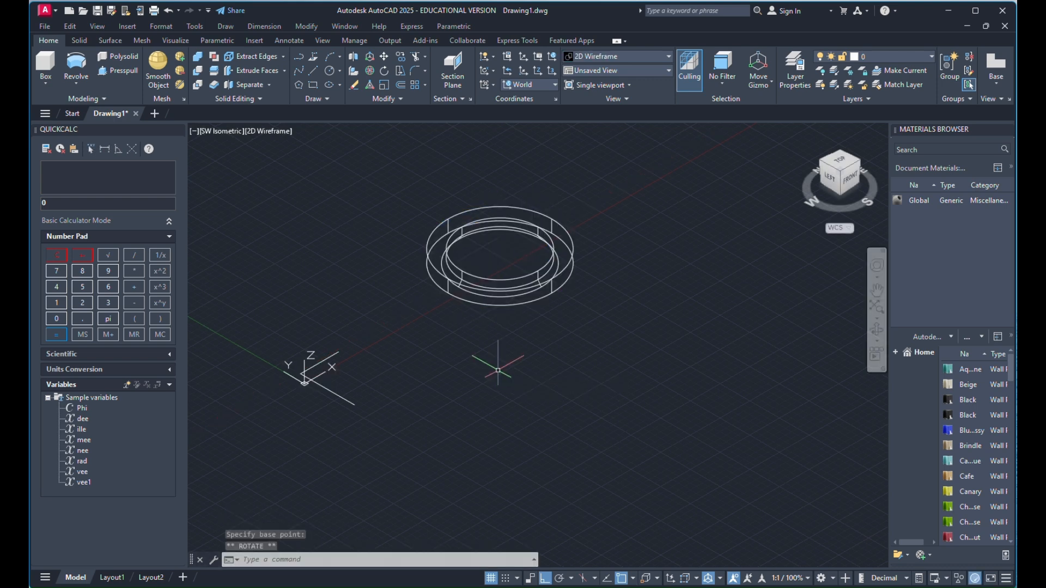
# Set the visual style to Realistic and orbit slightly around the ring to inspect it
pyautogui.click(633, 57)
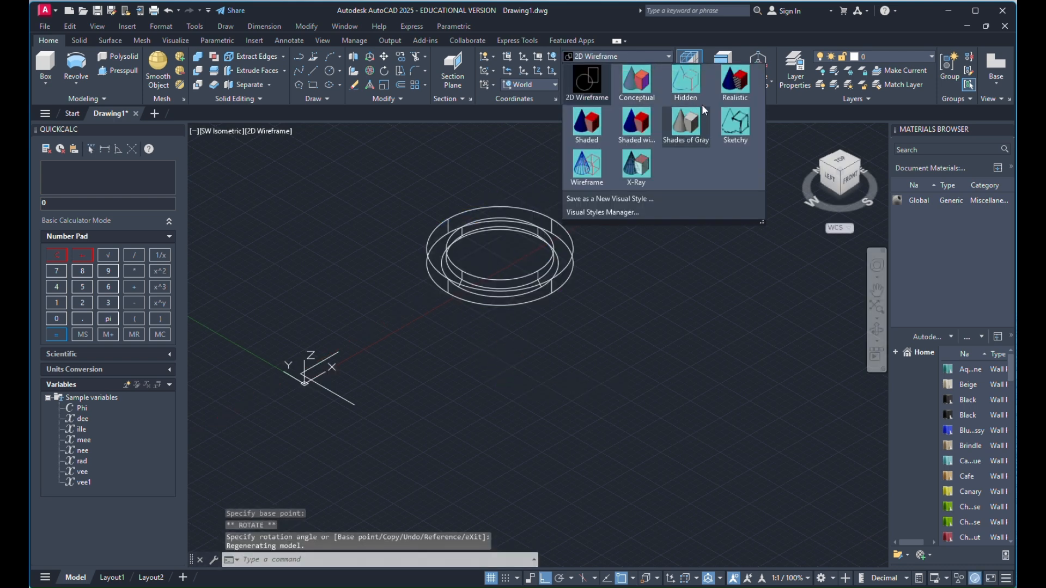
pyautogui.click(735, 82)
pyautogui.scroll(5, 558, 320)
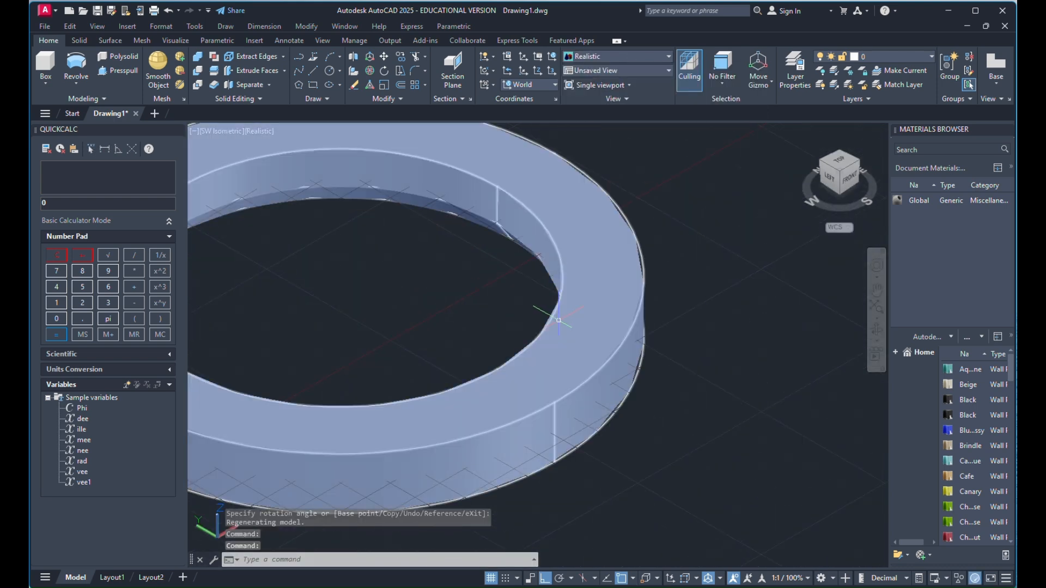
pyautogui.keyDown('shift'); pyautogui.moveTo(550, 370); pyautogui.dragTo(544, 319, button='middle'); pyautogui.keyUp('shift')
pyautogui.scroll(-3, 613, 322)
pyautogui.scroll(1, 698, 288)
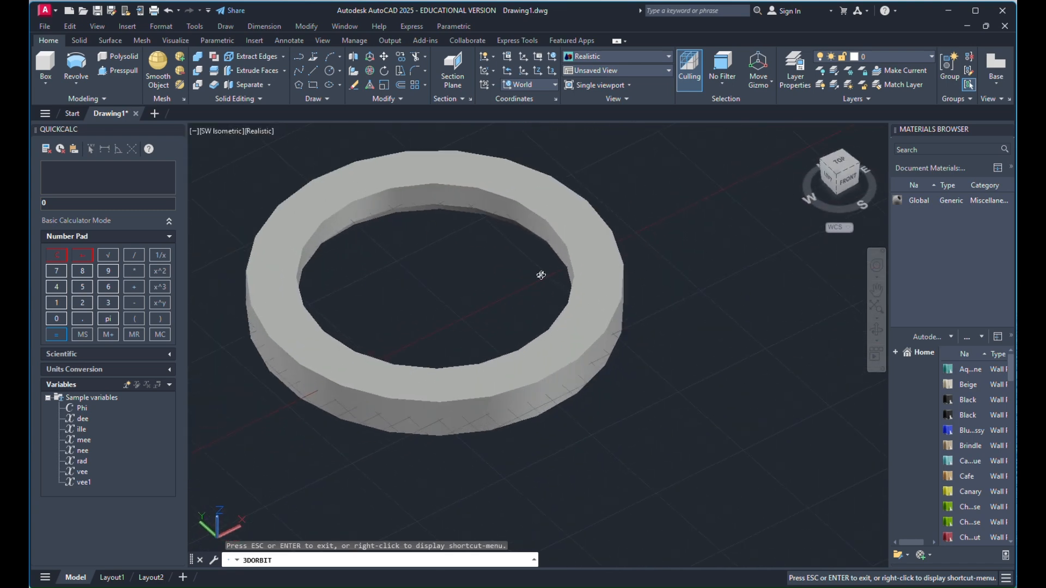
pyautogui.moveTo(542, 274); pyautogui.dragTo(549, 271)
pyautogui.rightClick(569, 247)
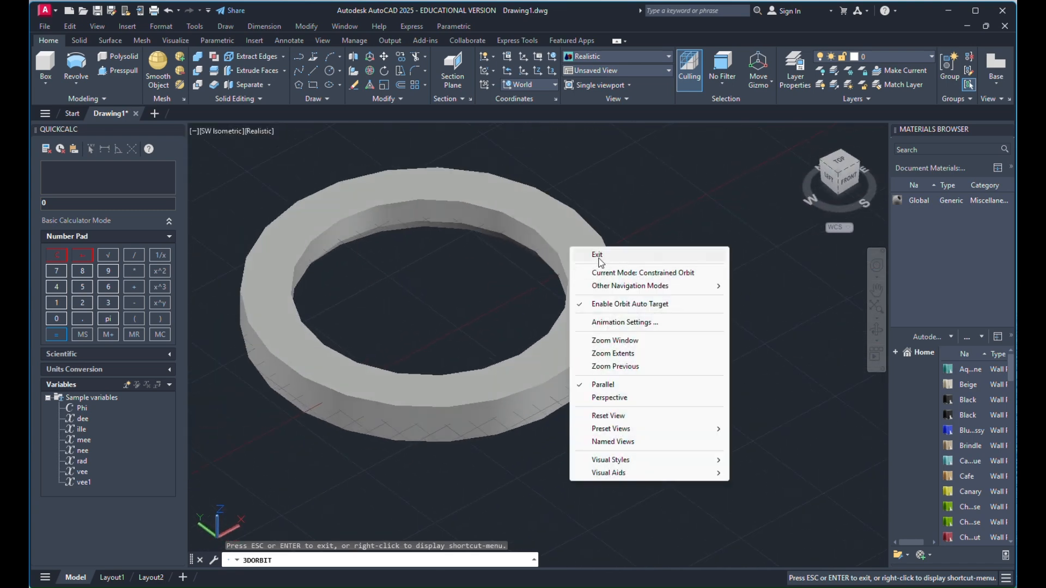
pyautogui.click(598, 255)
# Flip the ring over with two 90° 3D rotations about the X axis, leaving it flat with the chamfered inner edge facing up
pyautogui.click(579, 241)
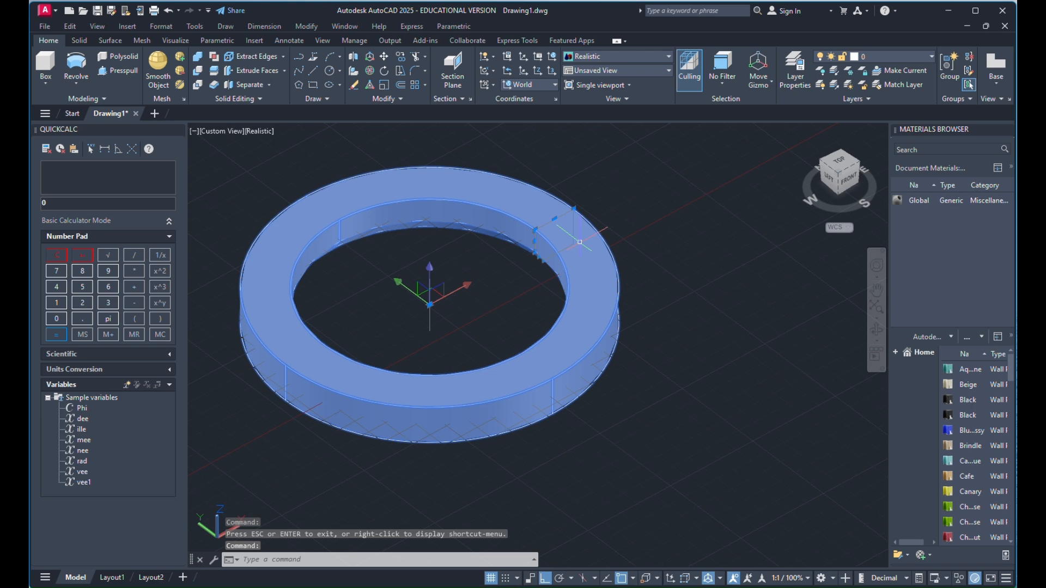
pyautogui.click(374, 73)
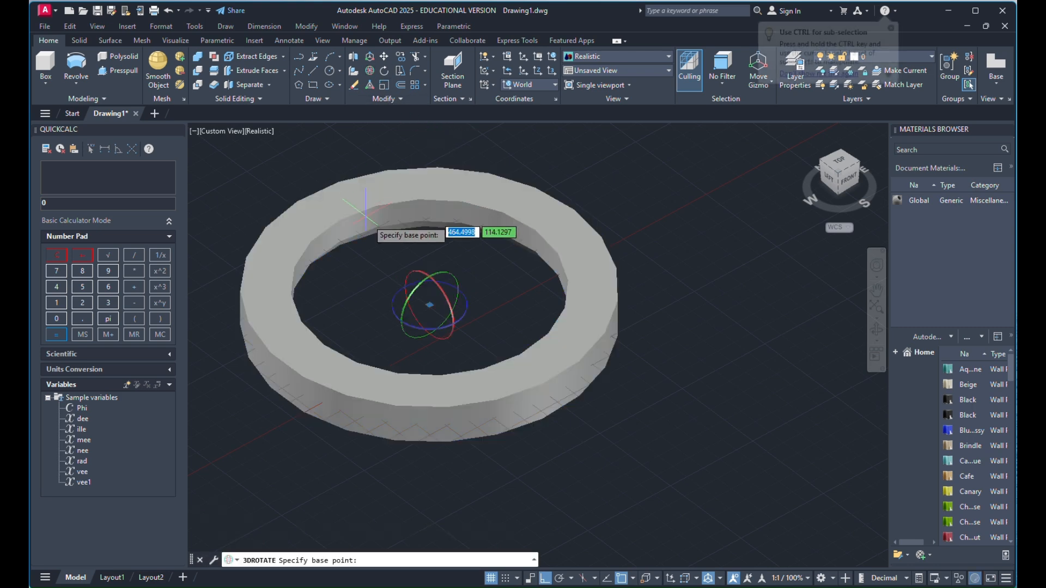
pyautogui.click(408, 277)
pyautogui.click(426, 152)
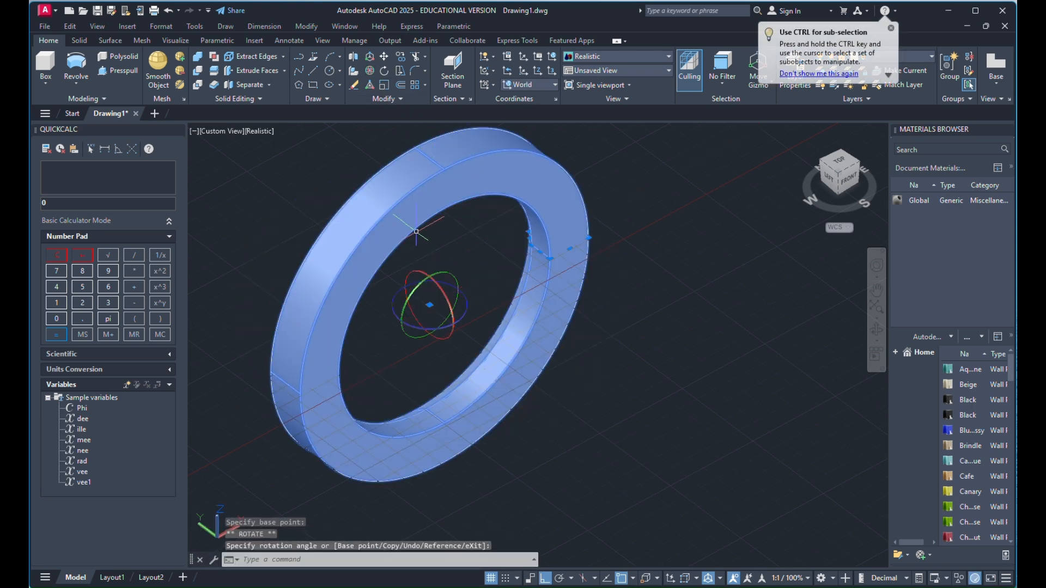
pyautogui.scroll(-2, 422, 235)
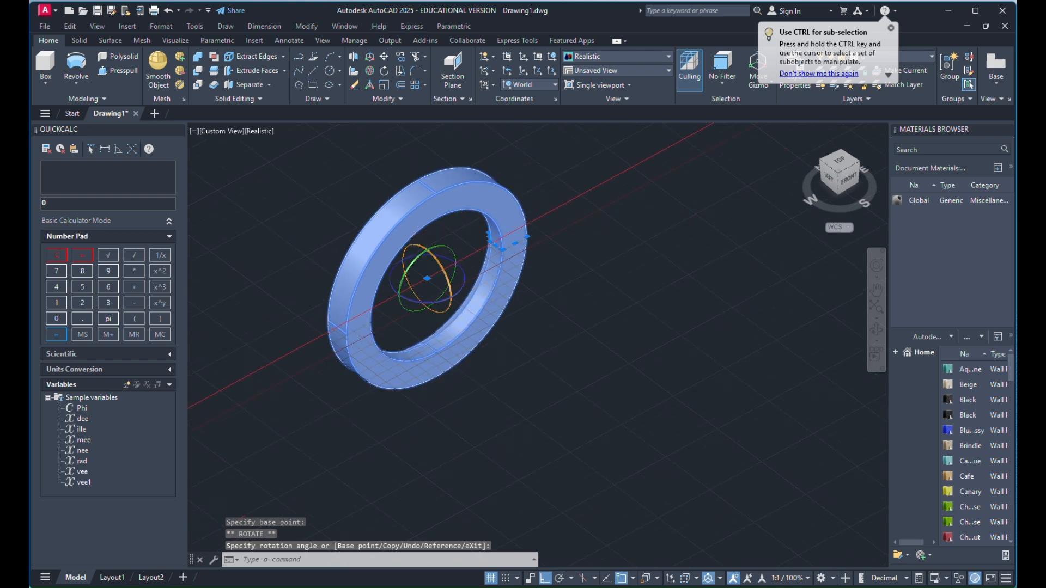
pyautogui.click(429, 250)
pyautogui.click(462, 138)
pyautogui.press('Escape')
# Switch to the top view and leave free space beside the ring with nothing selected
pyautogui.scroll(-2, 422, 272)
pyautogui.click(488, 236)
pyautogui.click(473, 261)
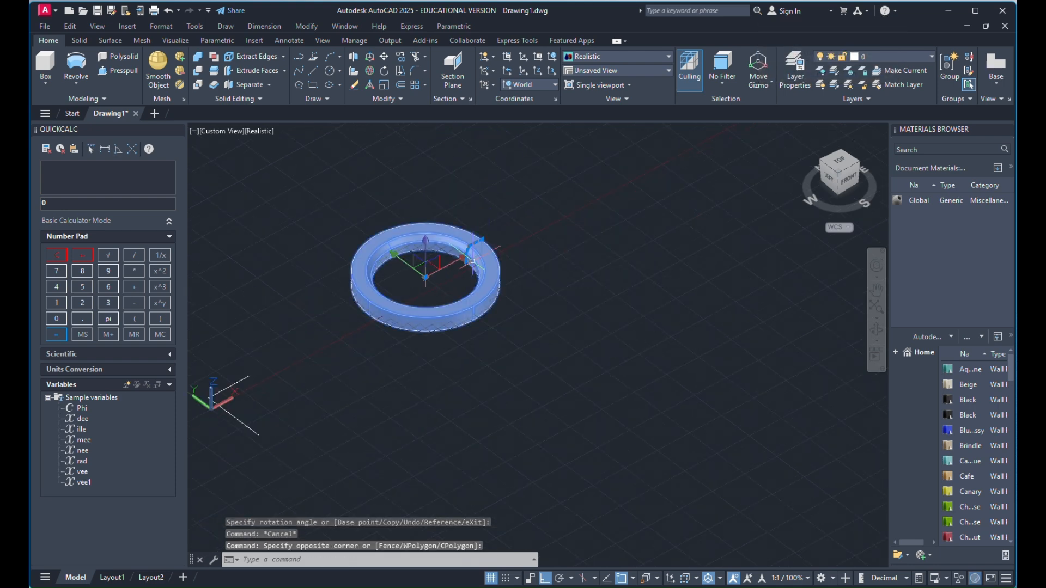
pyautogui.click(844, 168)
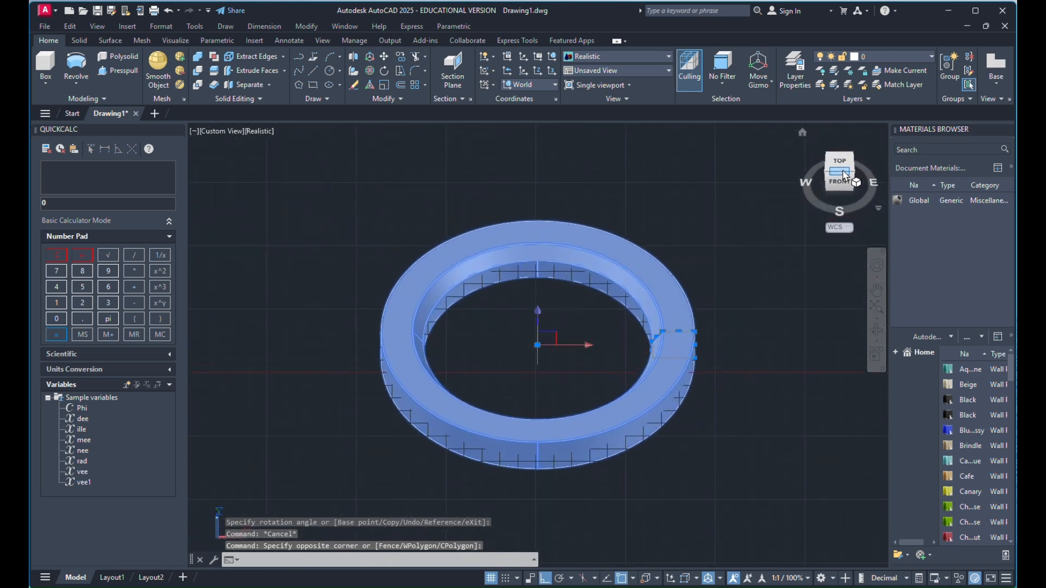
pyautogui.scroll(-4, 389, 266)
pyautogui.scroll(2, 575, 270)
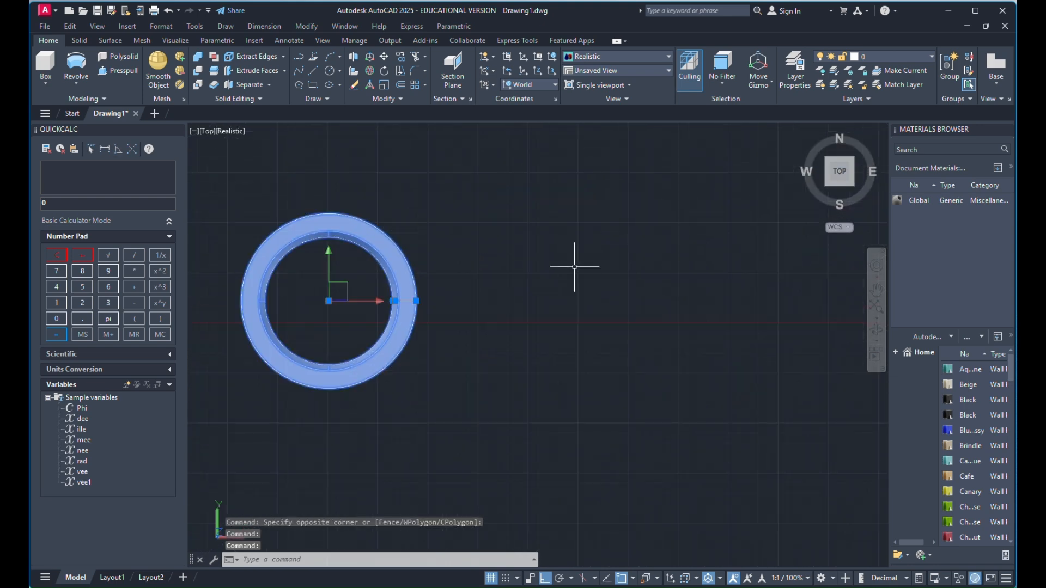
pyautogui.press('Escape')
# Draw a circle of diameter 10 in the empty area beside the ring
pyautogui.click(340, 73)
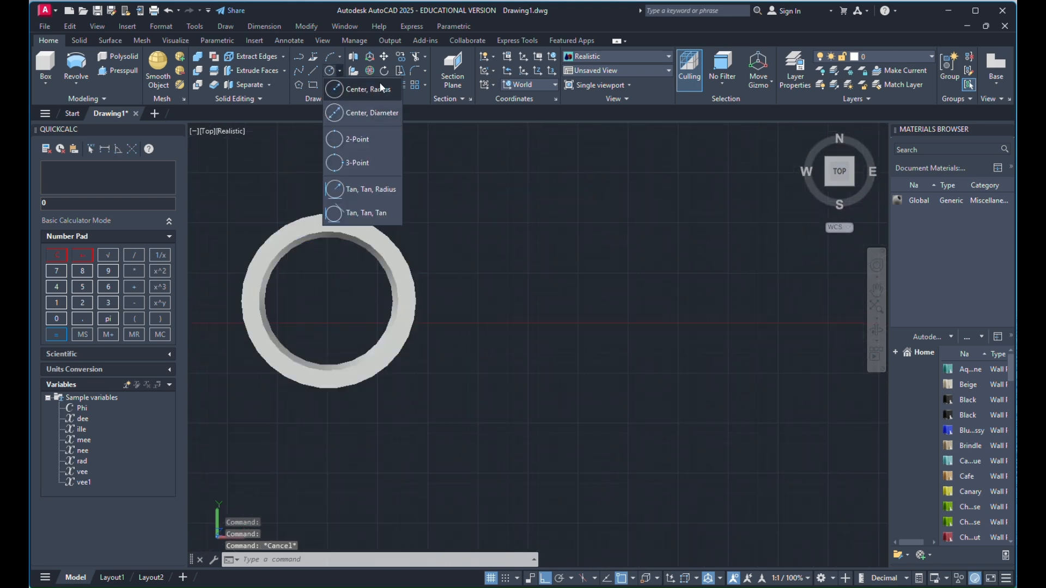
pyautogui.click(376, 109)
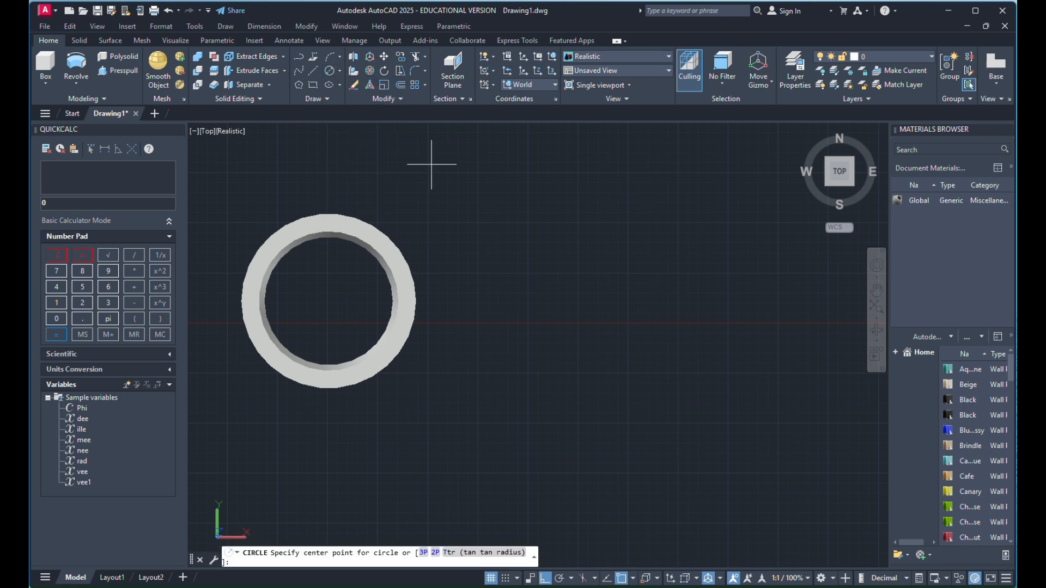
pyautogui.click(588, 211)
pyautogui.write('10')
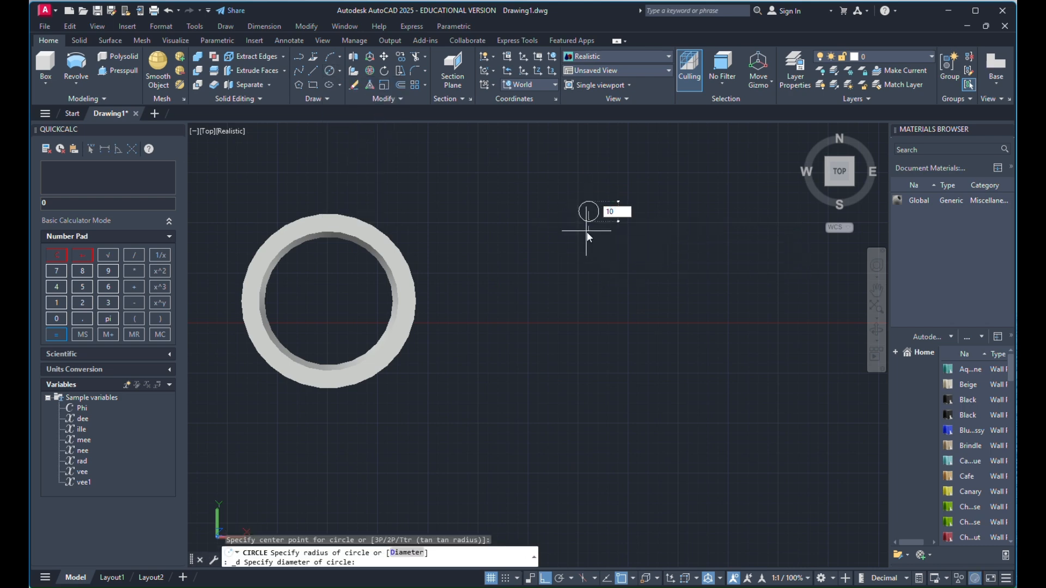
pyautogui.press('Return')
pyautogui.scroll(3, 615, 216)
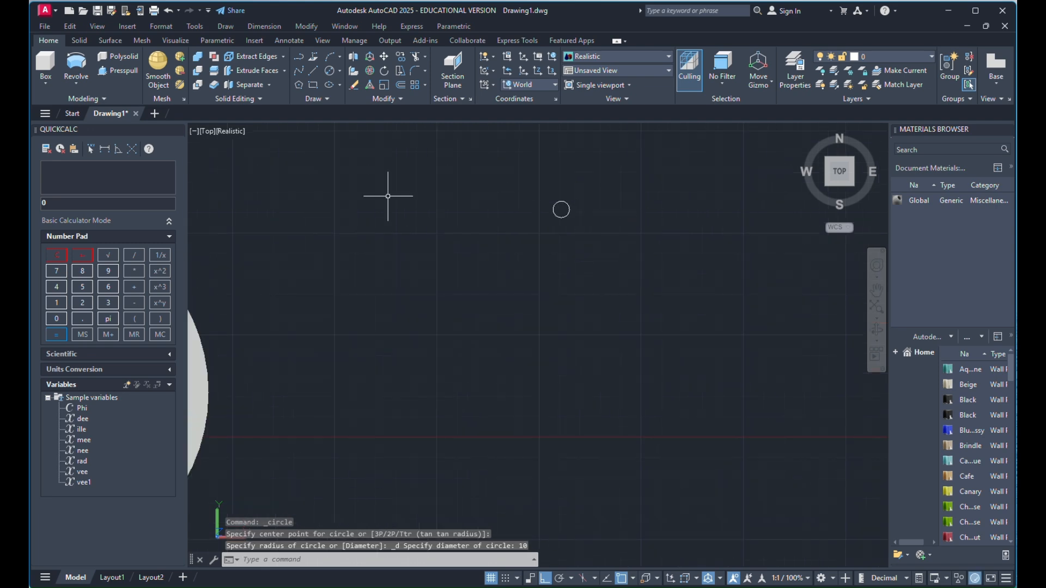
# Draw a vertical line 180 units long downward from the lower quadrant of the small circle
pyautogui.click(311, 70)
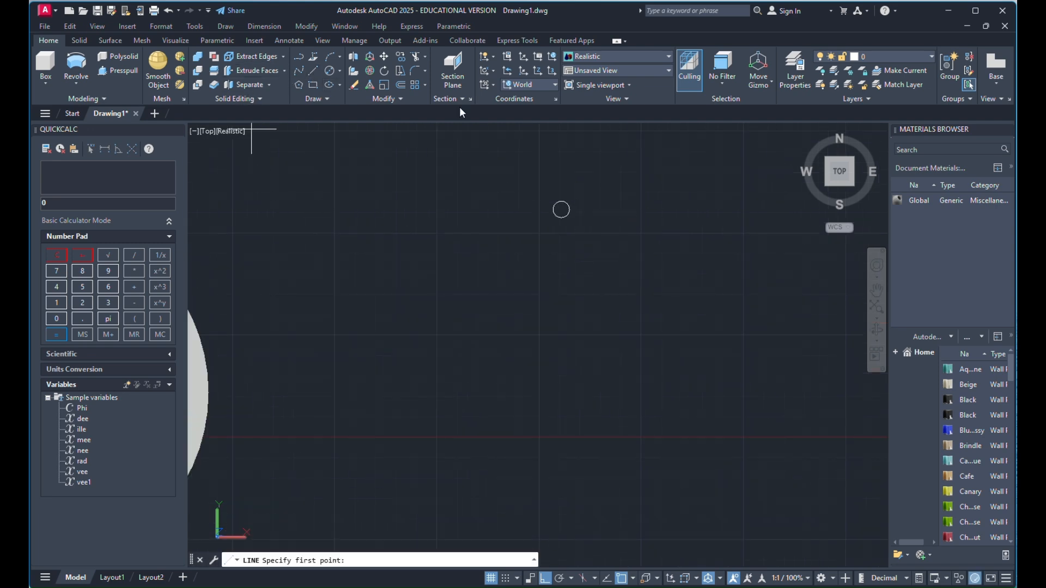
pyautogui.click(561, 216)
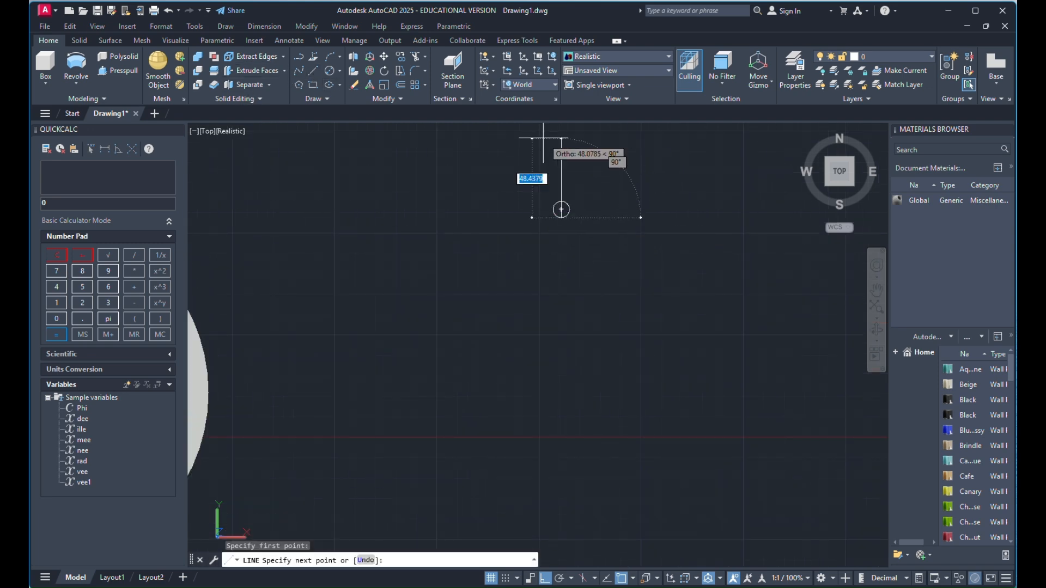
pyautogui.scroll(-5, 560, 146)
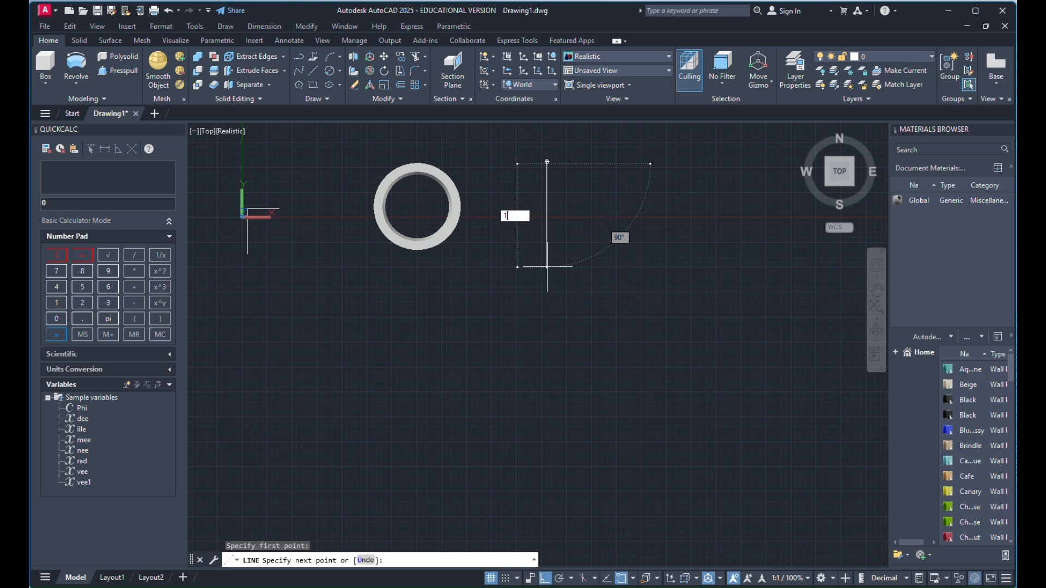
pyautogui.press('Return')
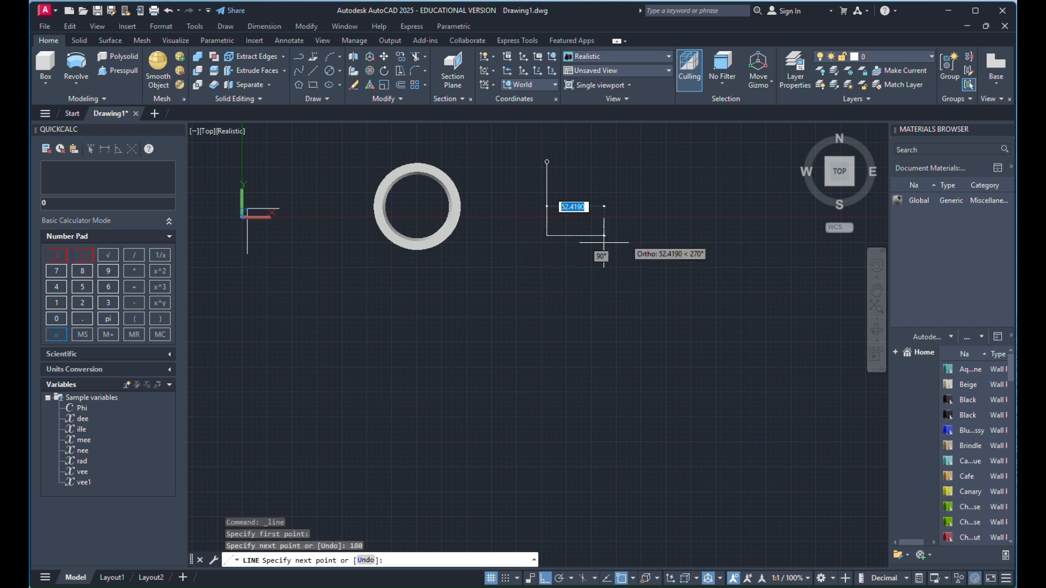
pyautogui.press('Return')
# Mirror the small circle to the line's lower end across a horizontal axis through the line's midpoint, keeping the original
pyautogui.scroll(5, 522, 137)
pyautogui.scroll(3, 660, 218)
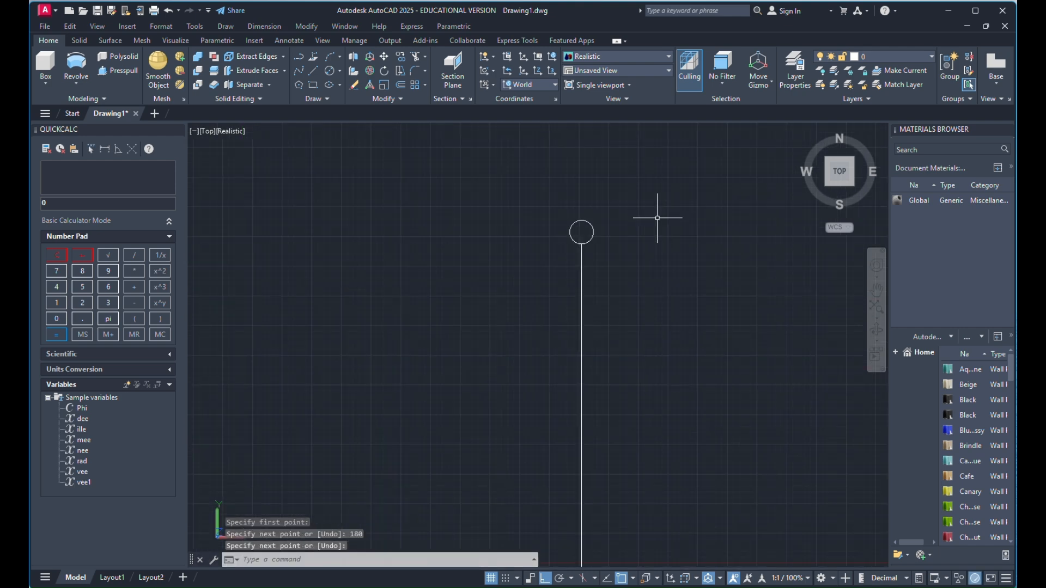
pyautogui.click(626, 210)
pyautogui.click(567, 240)
pyautogui.click(385, 100)
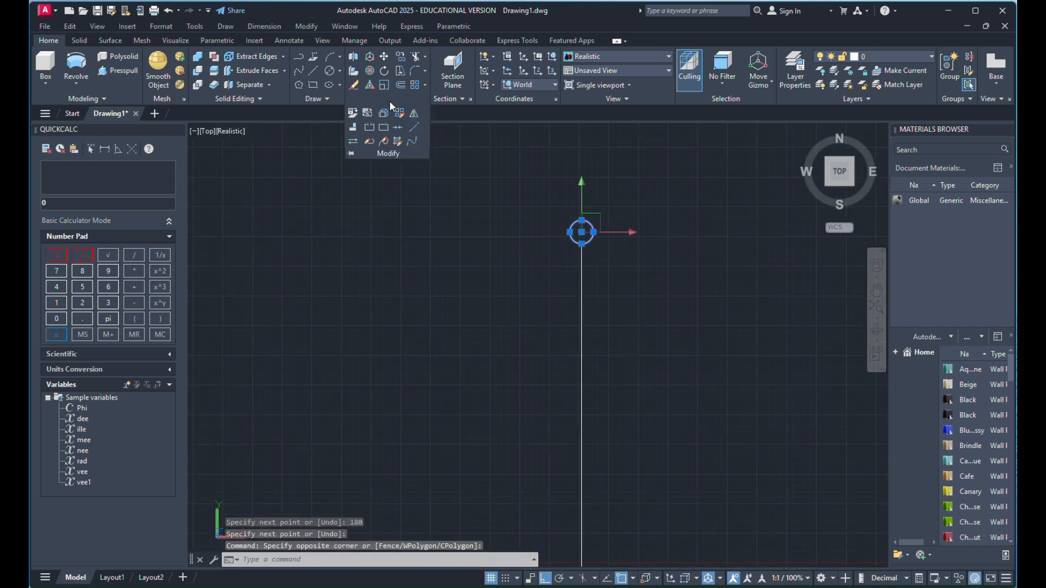
pyautogui.click(414, 116)
pyautogui.scroll(-5, 474, 156)
pyautogui.scroll(2, 484, 191)
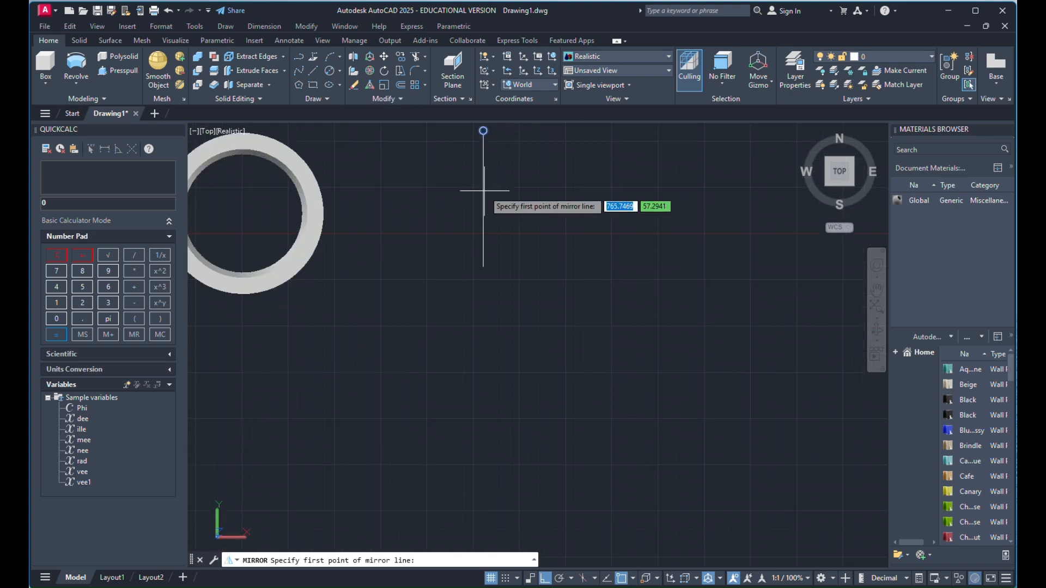
pyautogui.click(483, 201)
pyautogui.click(566, 193)
pyautogui.rightClick(566, 192)
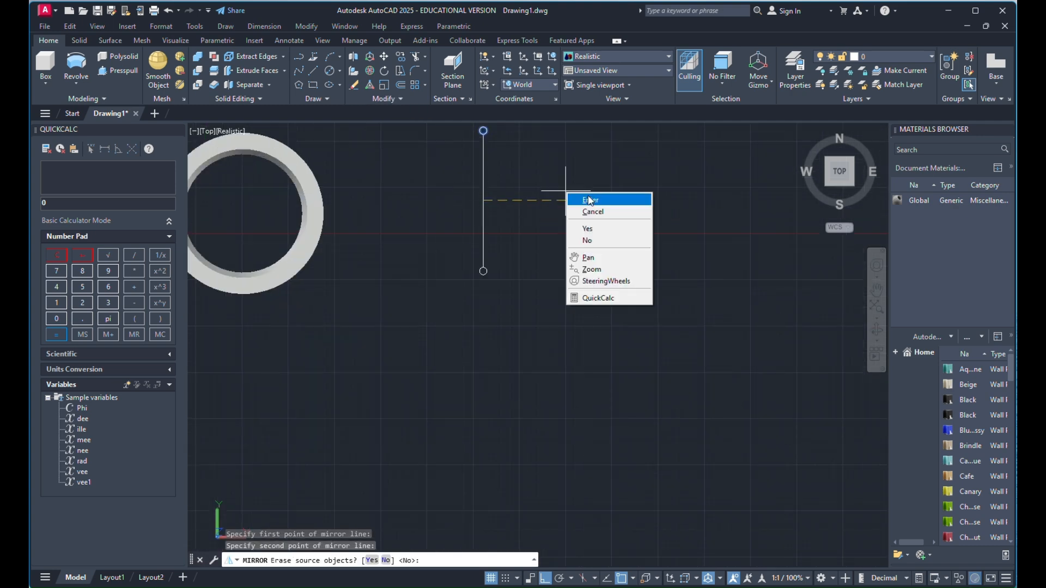
pyautogui.click(589, 198)
# Copy the line with its two end circles twice horizontally away from the ring, the first copy about 258 units away
pyautogui.scroll(-2, 493, 204)
pyautogui.click(509, 145)
pyautogui.click(469, 285)
pyautogui.rightClick(464, 281)
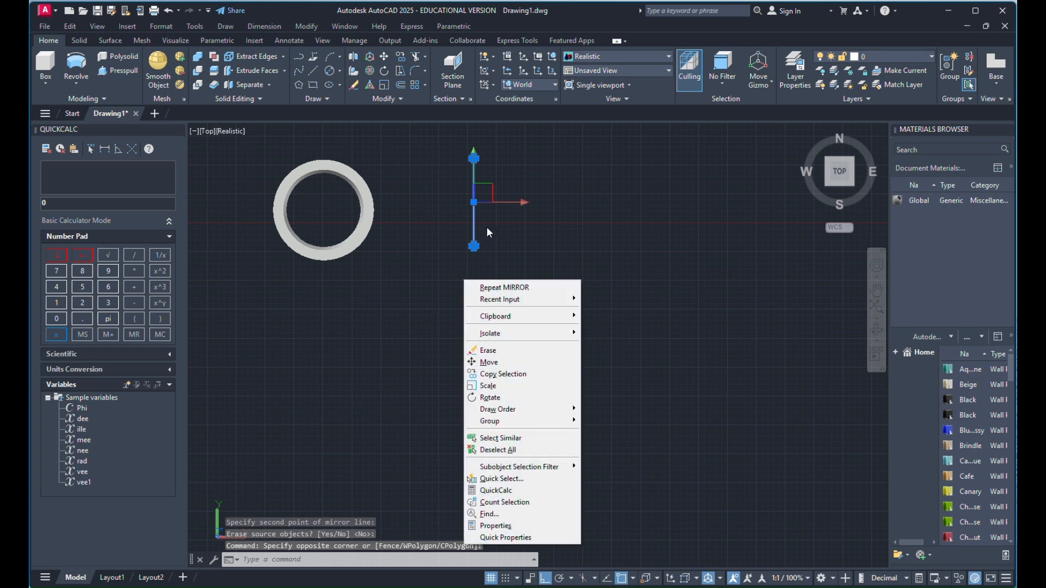
pyautogui.click(495, 373)
pyautogui.click(488, 336)
pyautogui.click(608, 314)
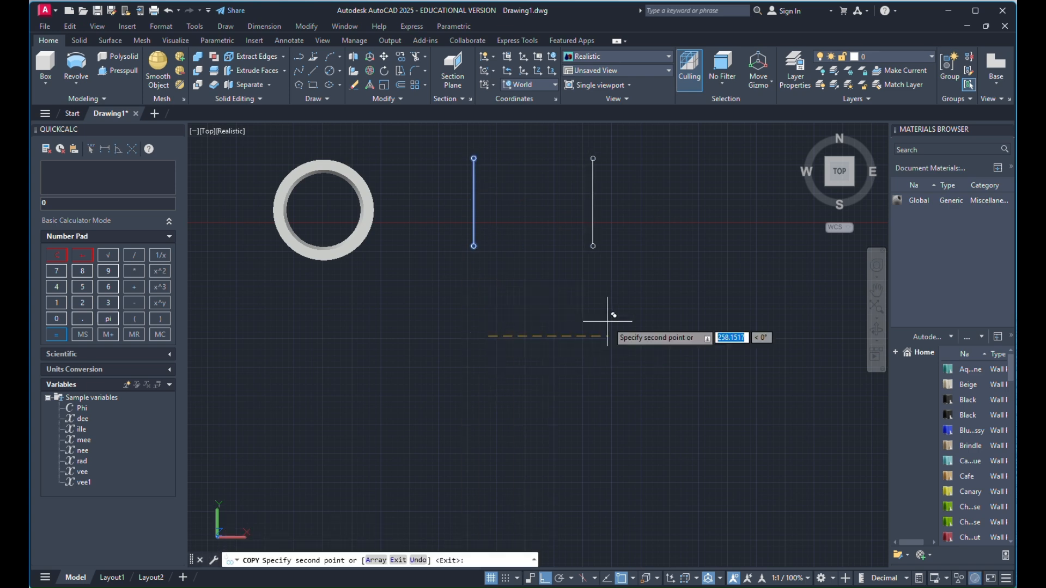
pyautogui.click(737, 295)
pyautogui.rightClick(737, 297)
pyautogui.click(750, 303)
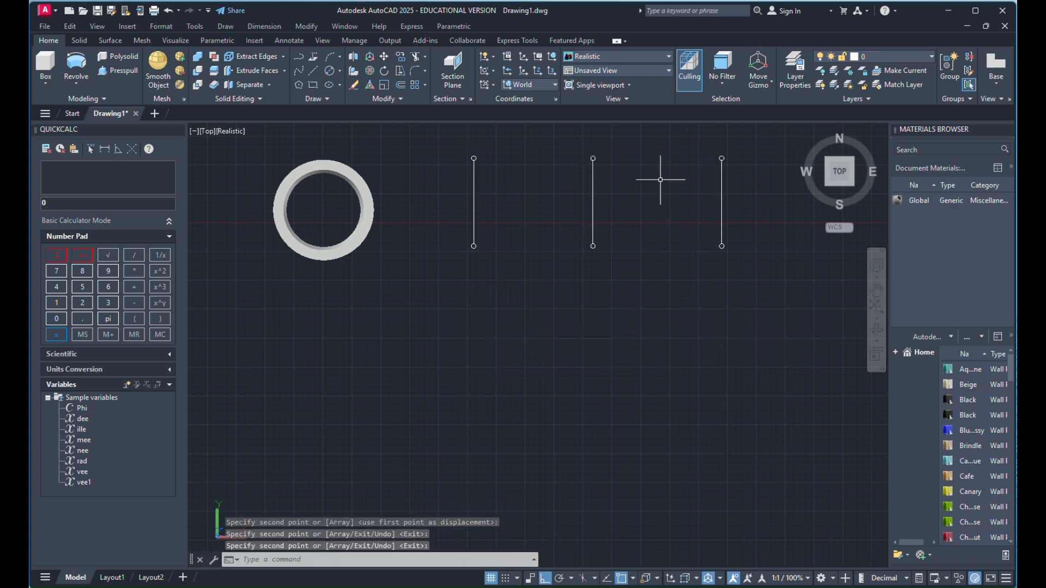
# Rotate the middle line-and-circles copy 90° about its line's midpoint so it lies horizontal
pyautogui.click(631, 143)
pyautogui.click(588, 221)
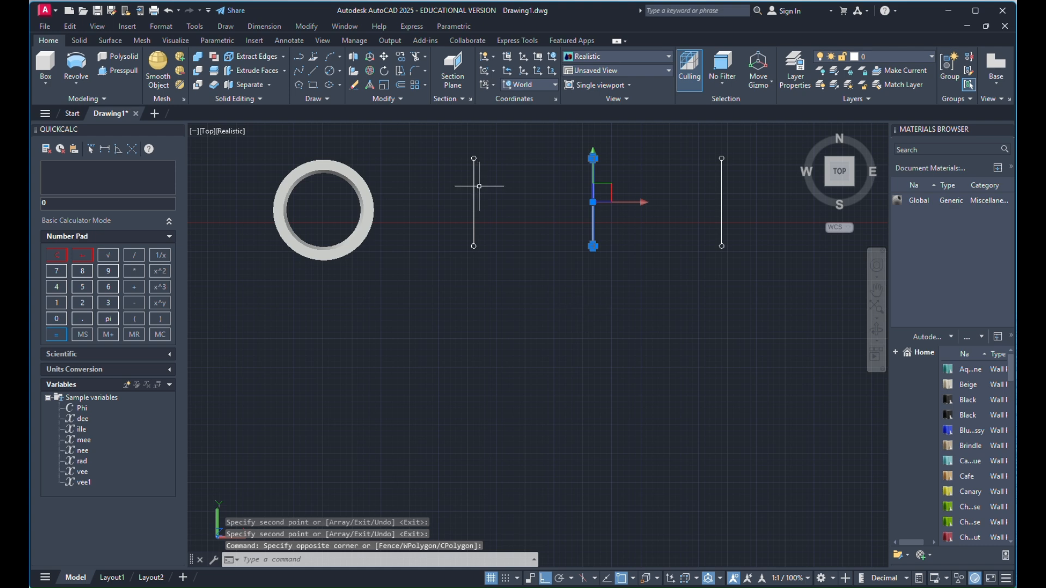
pyautogui.click(385, 72)
pyautogui.click(593, 201)
pyautogui.click(646, 329)
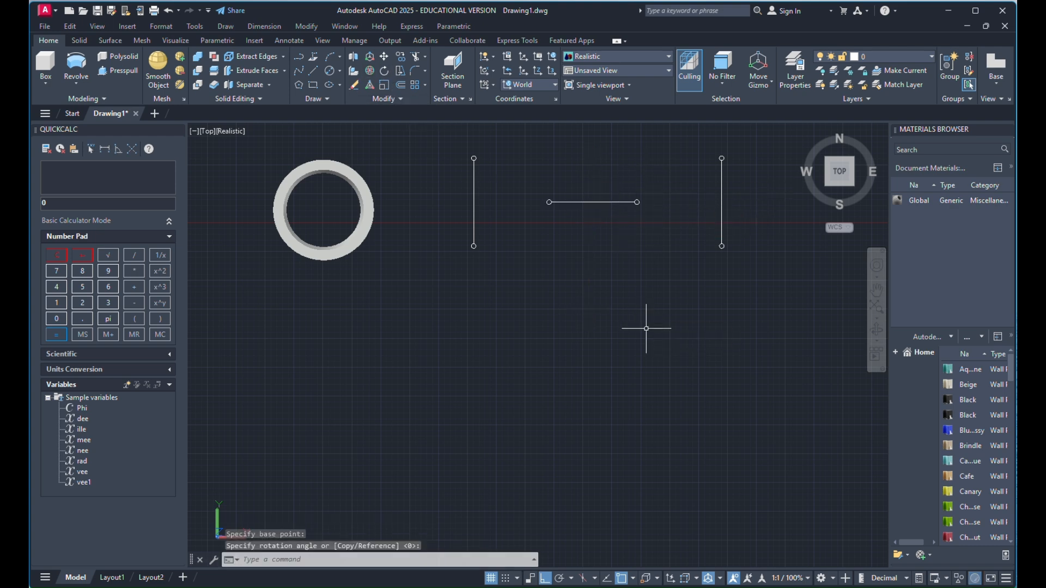
# Move the horizontal line-and-circles from its line's midpoint onto the midpoint of the vertical line nearest the ring, forming a cross
pyautogui.click(632, 192)
pyautogui.click(526, 244)
pyautogui.rightClick(528, 251)
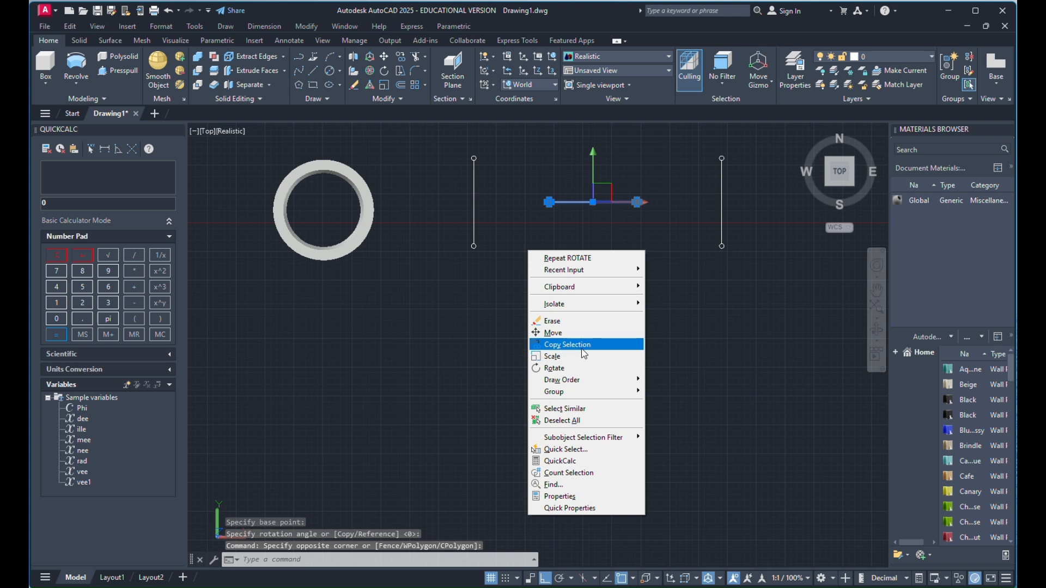
pyautogui.click(573, 334)
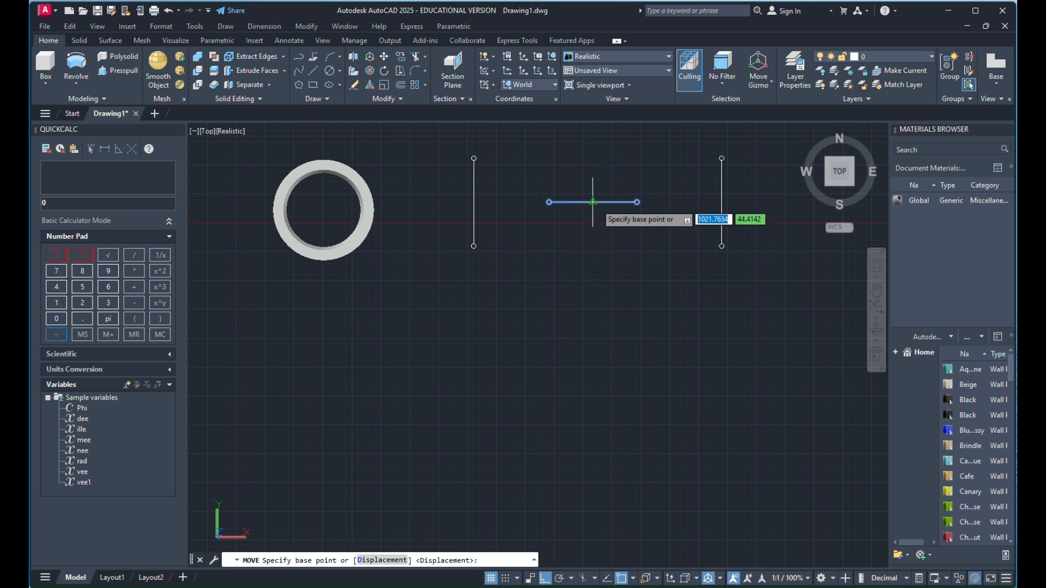
pyautogui.click(592, 202)
pyautogui.click(474, 202)
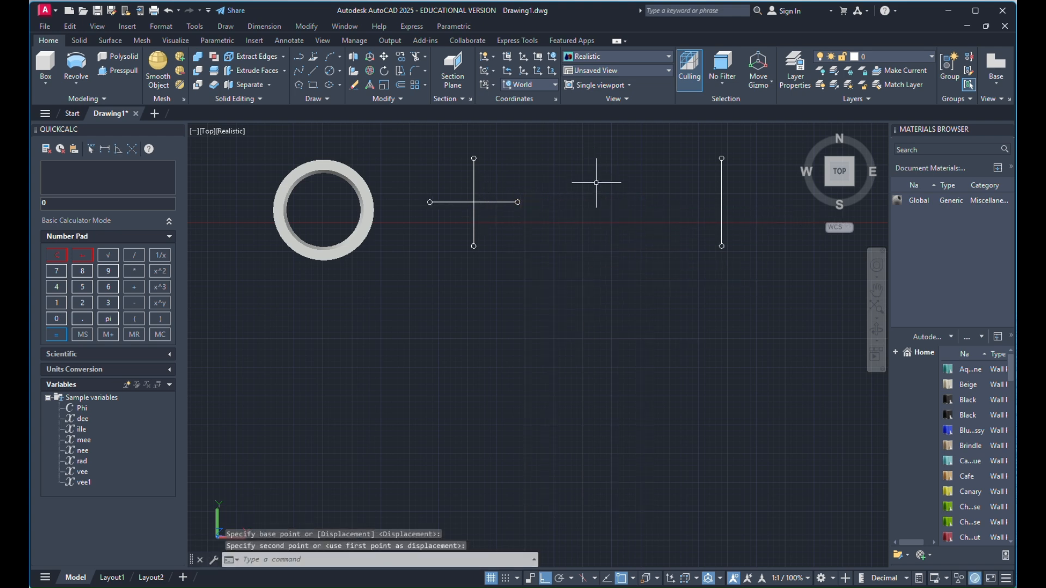
# Copy the remaining separate vertical line with its end circles twice, placing both copies horizontally farther away from the ring
pyautogui.scroll(2, 768, 154)
pyautogui.scroll(-2, 538, 206)
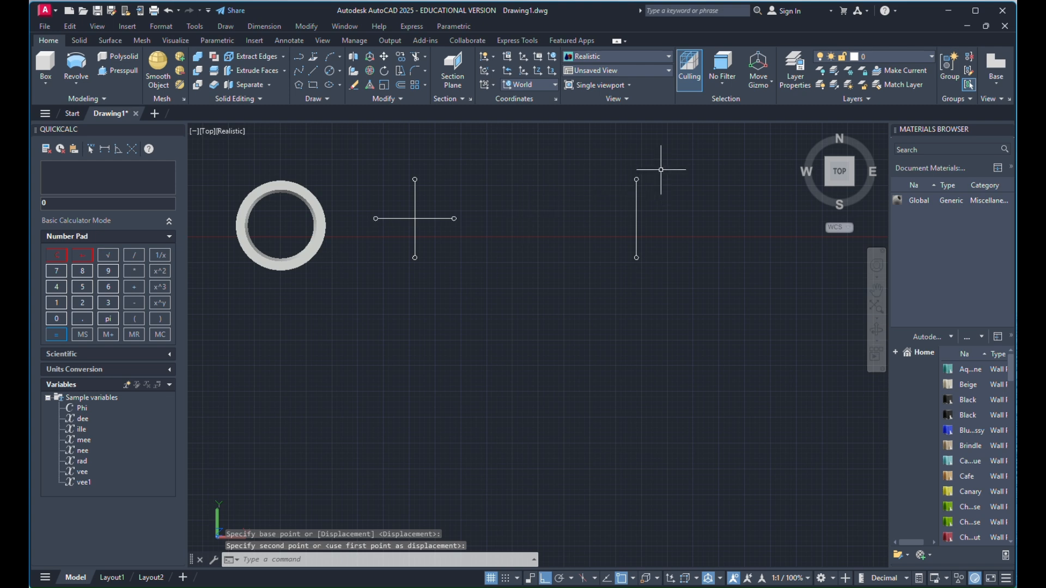
pyautogui.click(629, 188)
pyautogui.rightClick(572, 342)
pyautogui.click(624, 189)
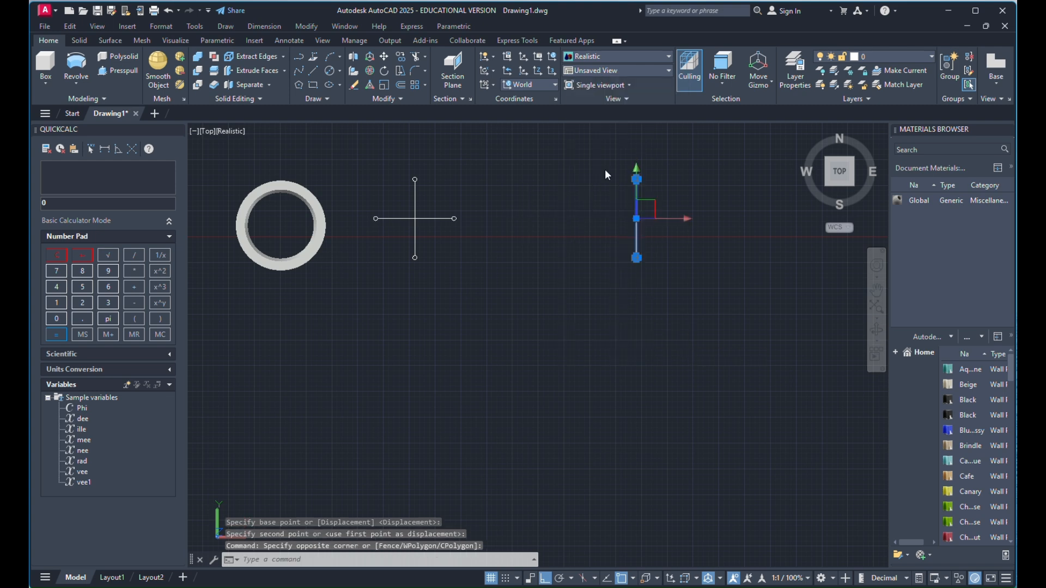
pyautogui.click(599, 304)
pyautogui.click(656, 304)
pyautogui.click(734, 304)
pyautogui.rightClick(668, 322)
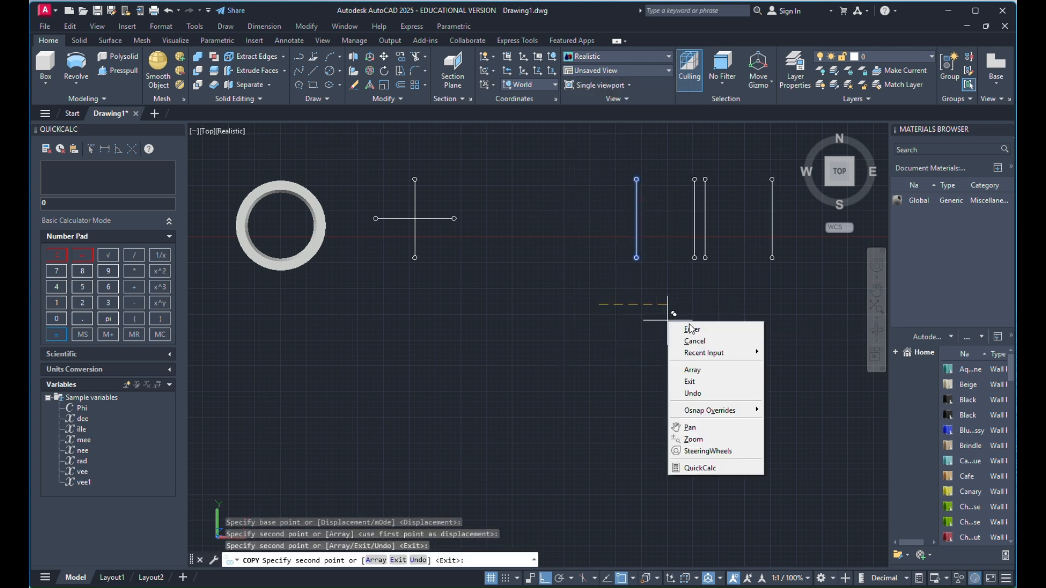
pyautogui.click(681, 328)
pyautogui.scroll(2, 669, 163)
pyautogui.click(704, 175)
pyautogui.click(577, 394)
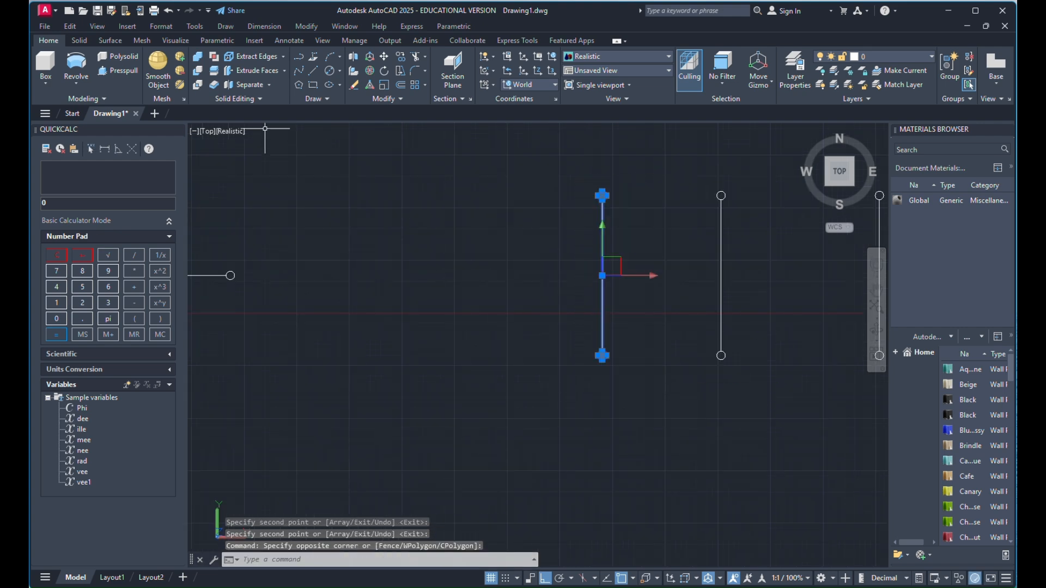
pyautogui.click(375, 75)
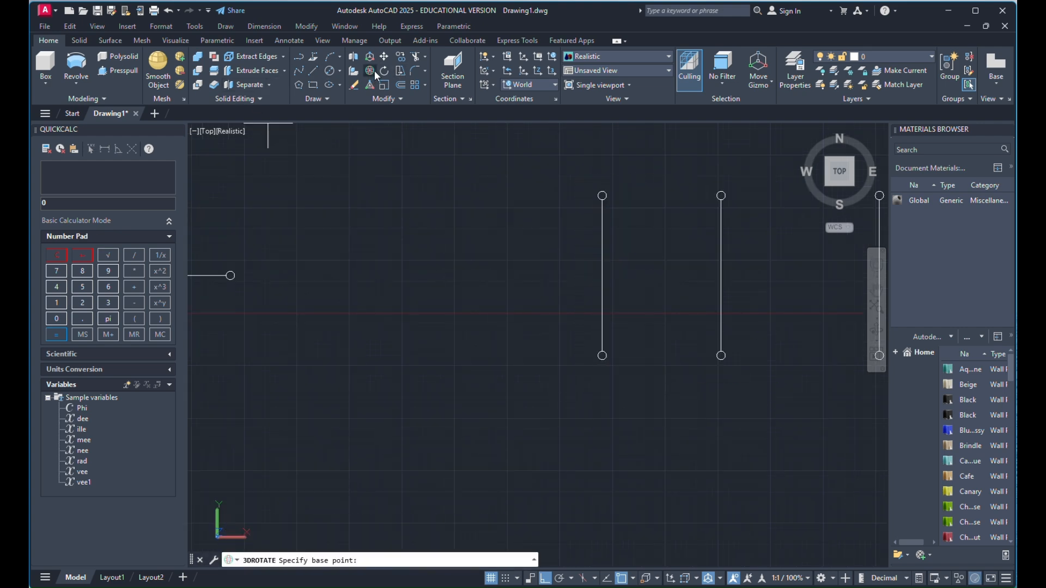
pyautogui.press('Escape')
pyautogui.scroll(-3, 485, 215)
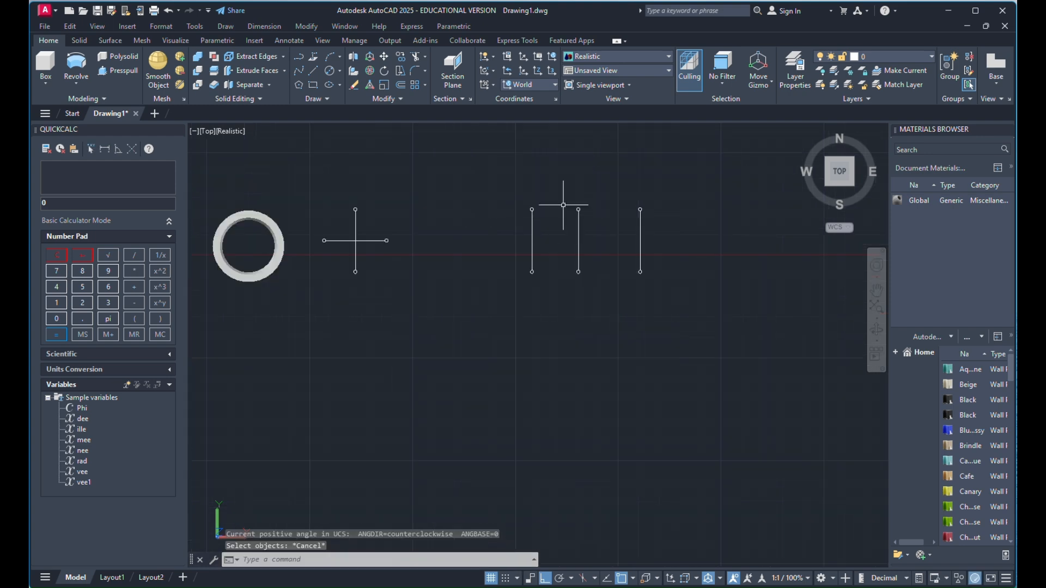
# Rotate the first of the three separate vertical line-and-circles profiles 45° about its line's midpoint
pyautogui.click(385, 71)
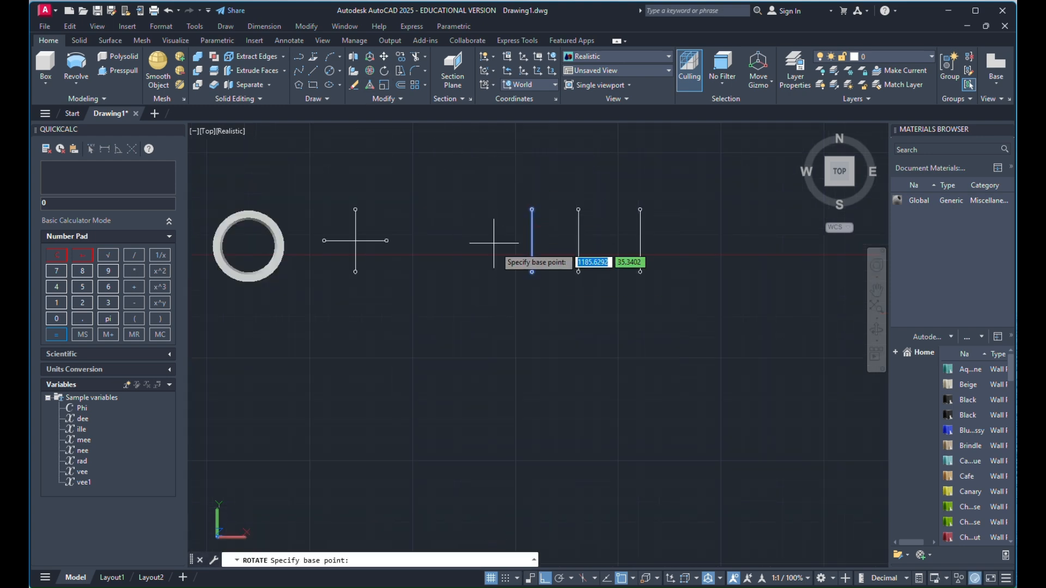
pyautogui.click(532, 240)
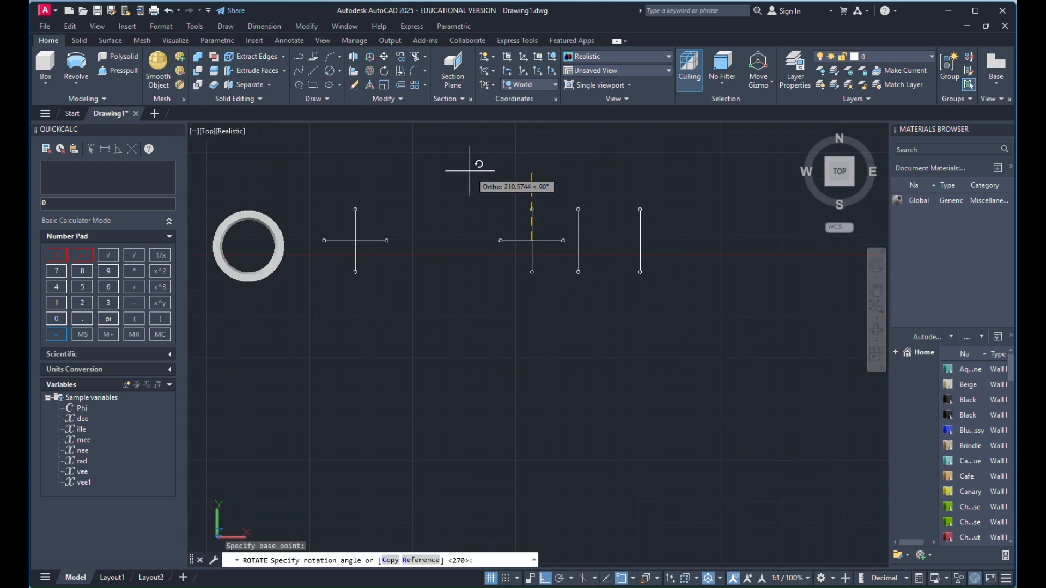
pyautogui.press('Return')
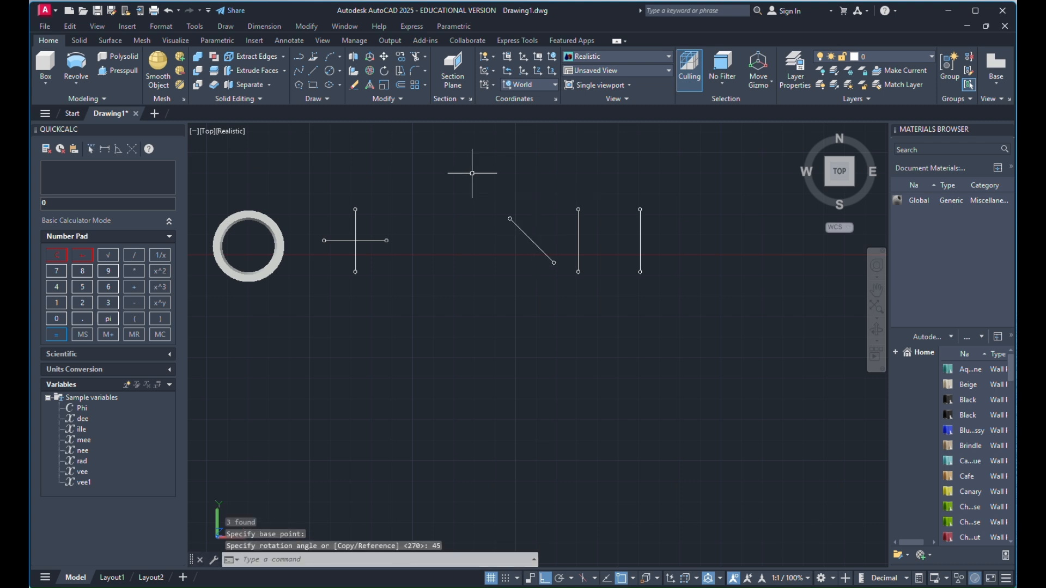
# Move the diagonal line with its end circles from its midpoint onto the center of the cross beside the ring
pyautogui.click(553, 216)
pyautogui.click(515, 327)
pyautogui.rightClick(476, 297)
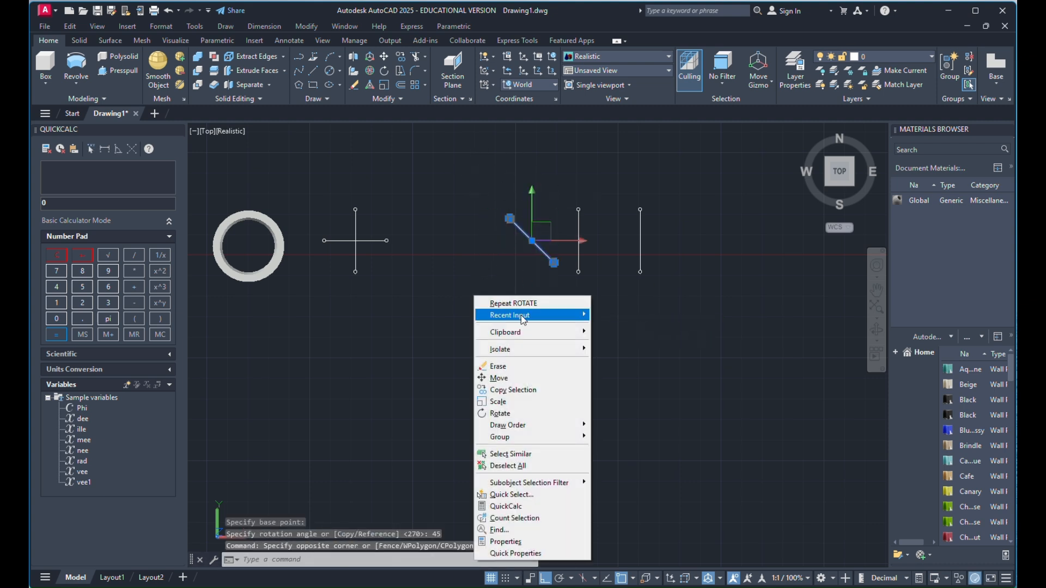
pyautogui.click(506, 379)
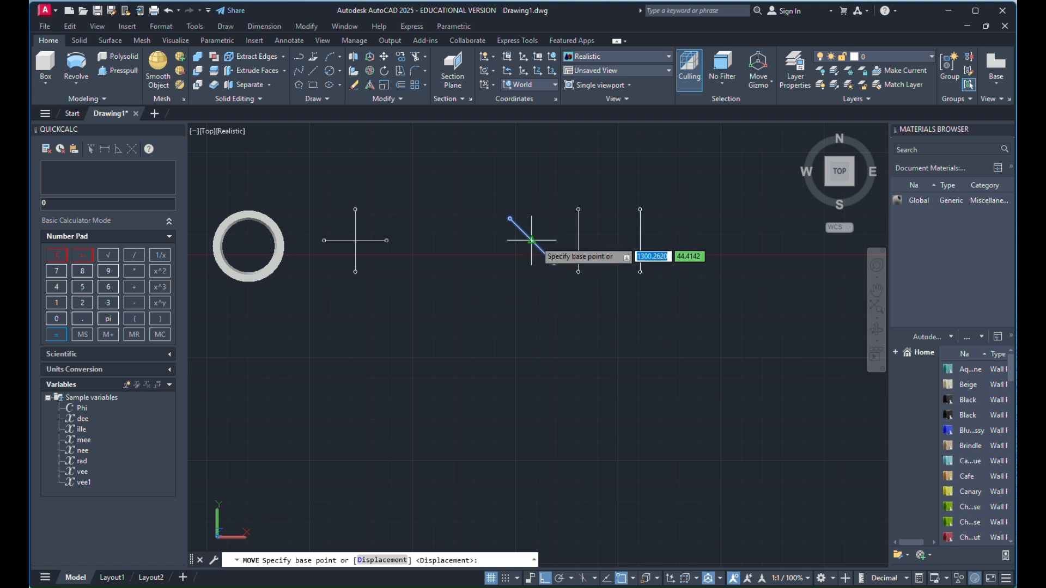
pyautogui.click(532, 240)
pyautogui.scroll(3, 350, 237)
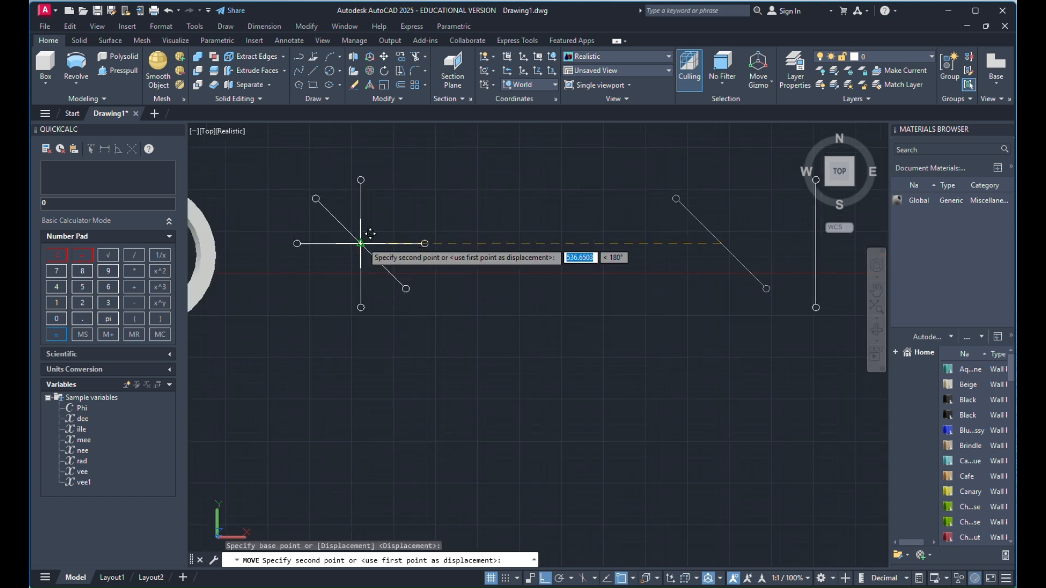
pyautogui.click(361, 244)
# Mirror the diagonal line and both its end circles across the cross's vertical axis, keeping the original
pyautogui.scroll(8, 335, 177)
pyautogui.click(338, 212)
pyautogui.click(274, 257)
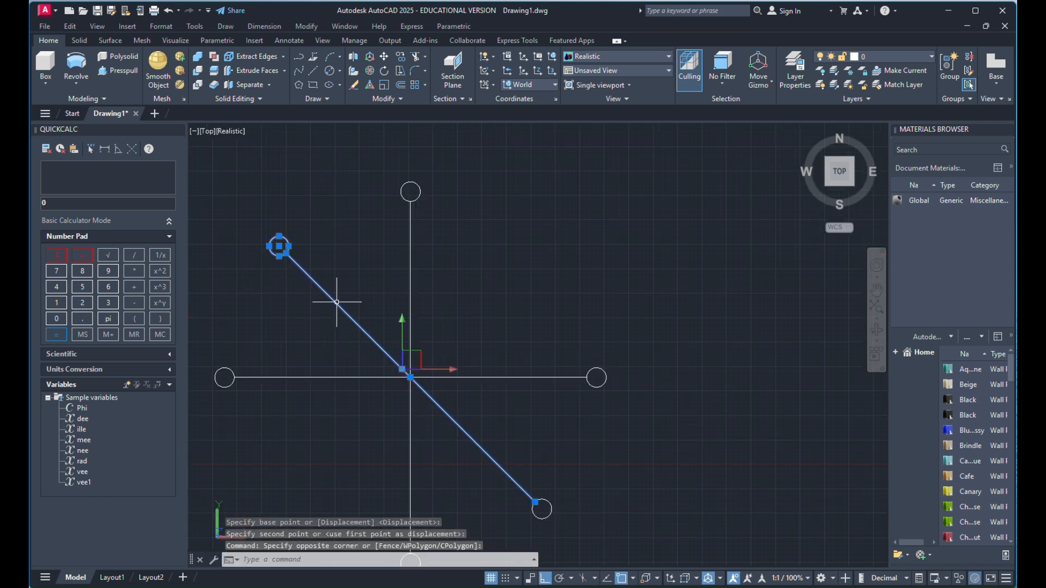
pyautogui.scroll(-7, 370, 257)
pyautogui.click(475, 340)
pyautogui.click(432, 376)
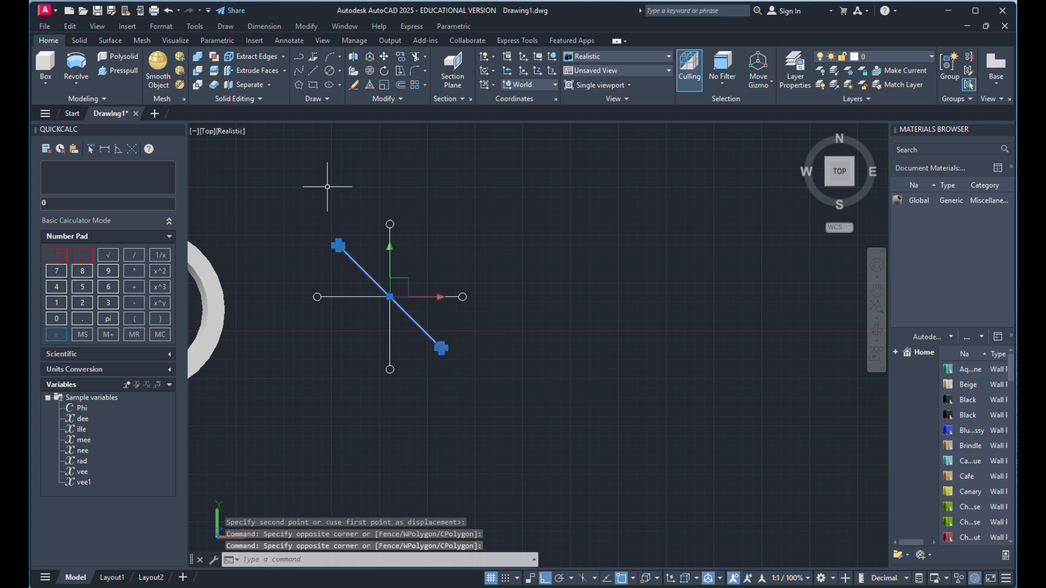
pyautogui.click(398, 103)
pyautogui.click(415, 115)
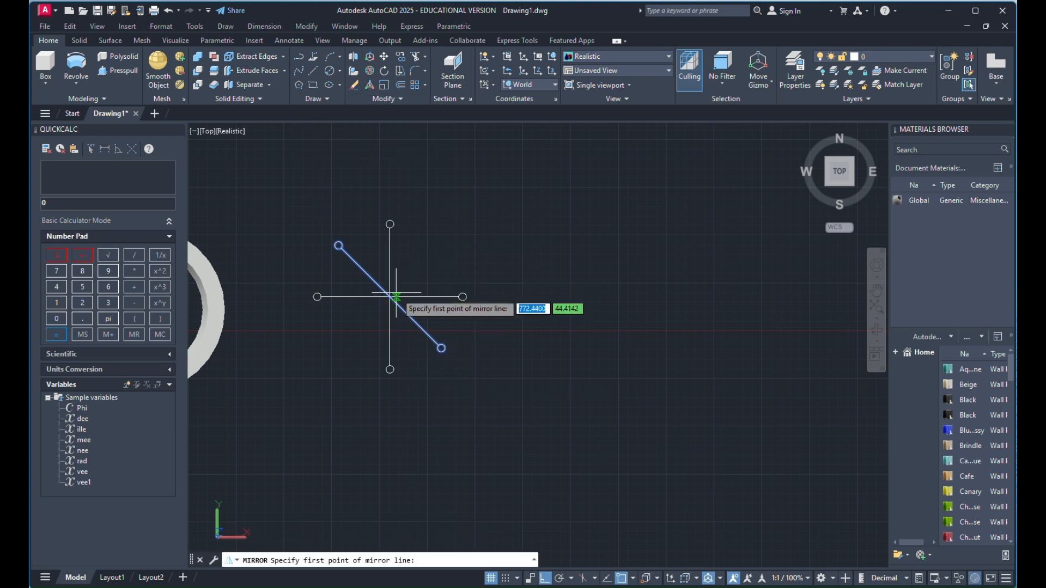
pyautogui.click(396, 185)
pyautogui.rightClick(397, 185)
pyautogui.click(421, 194)
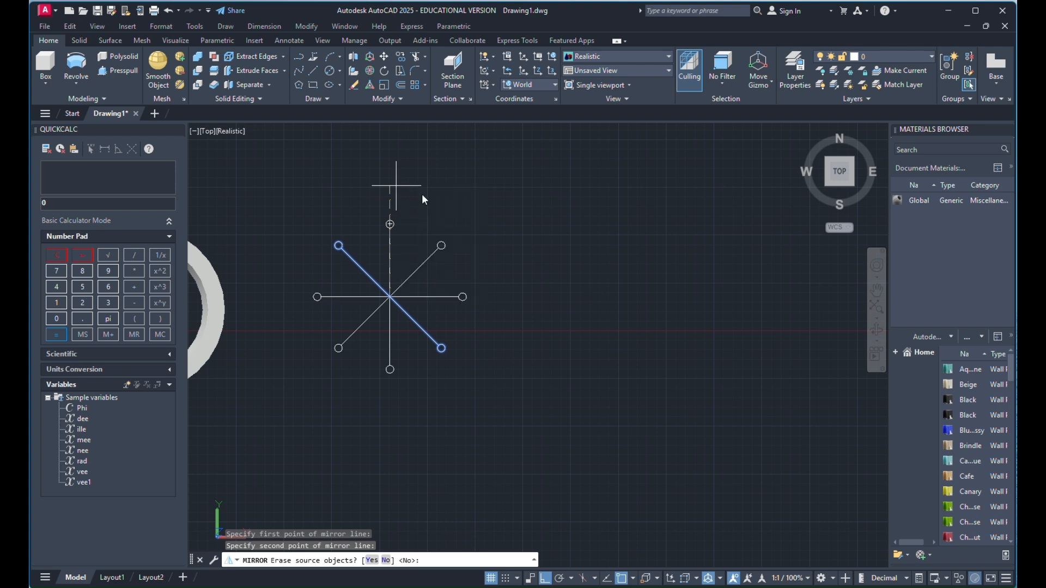
pyautogui.scroll(5, 389, 305)
pyautogui.click(419, 256)
pyautogui.click(381, 297)
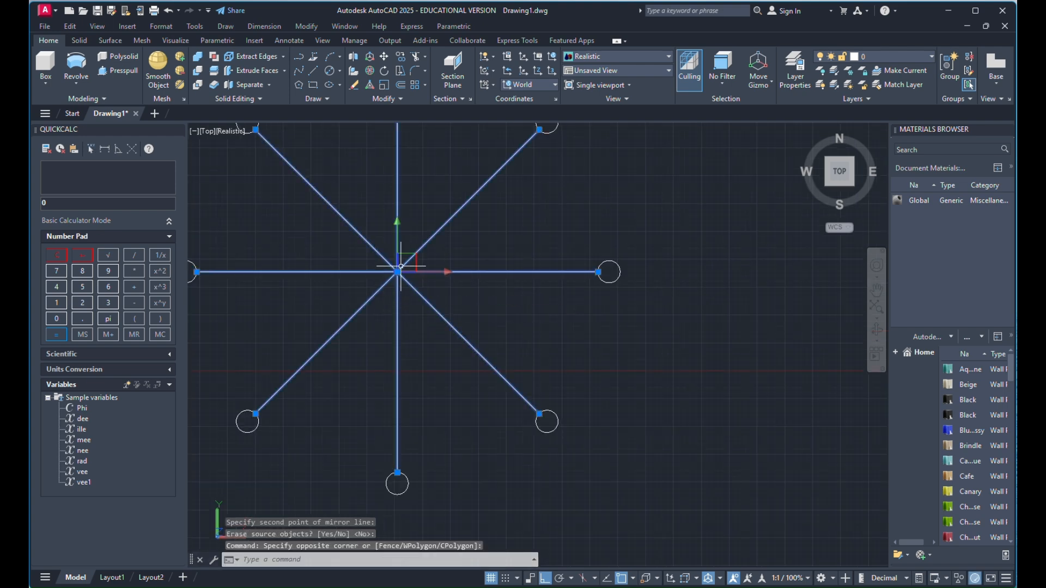
pyautogui.scroll(-3, 440, 188)
pyautogui.press('Escape')
pyautogui.scroll(-3, 460, 179)
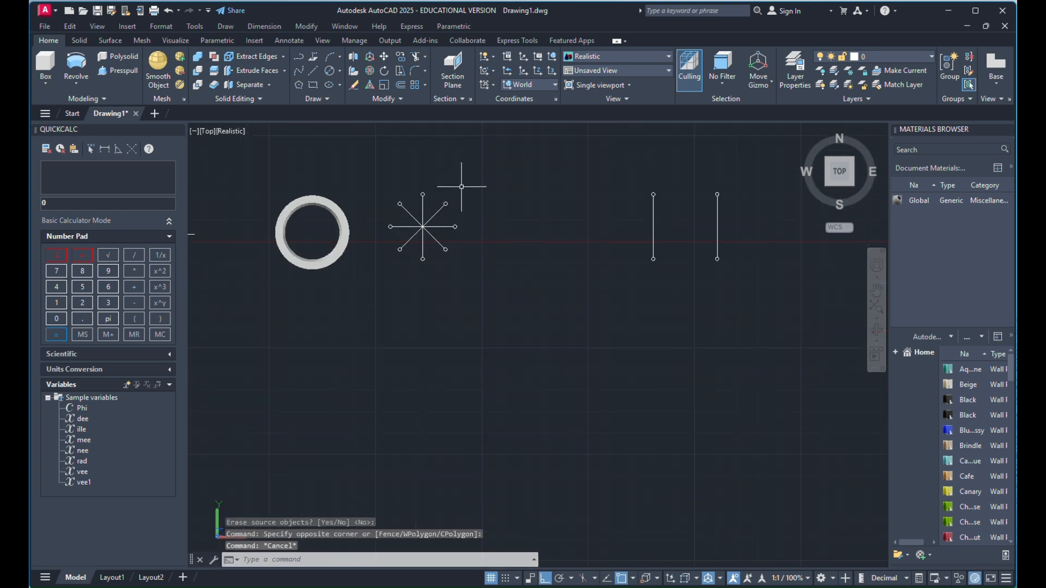
# Copy the complete eight-spoke pattern once horizontally, placing it between the original and the two vertical line-and-circles profiles
pyautogui.click(460, 185)
pyautogui.click(382, 318)
pyautogui.rightClick(382, 318)
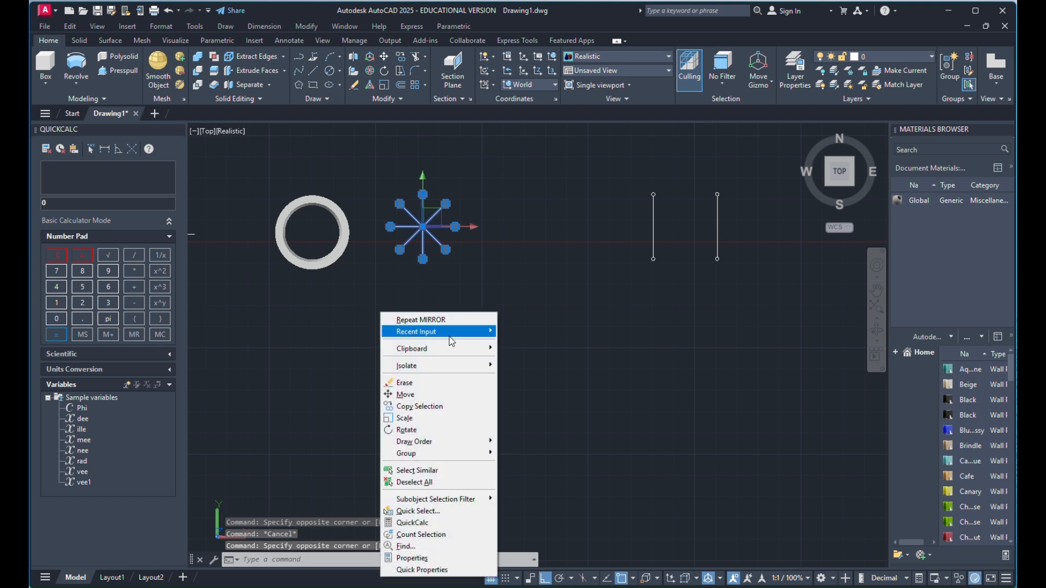
pyautogui.click(430, 413)
pyautogui.click(418, 398)
pyautogui.click(548, 386)
pyautogui.rightClick(553, 385)
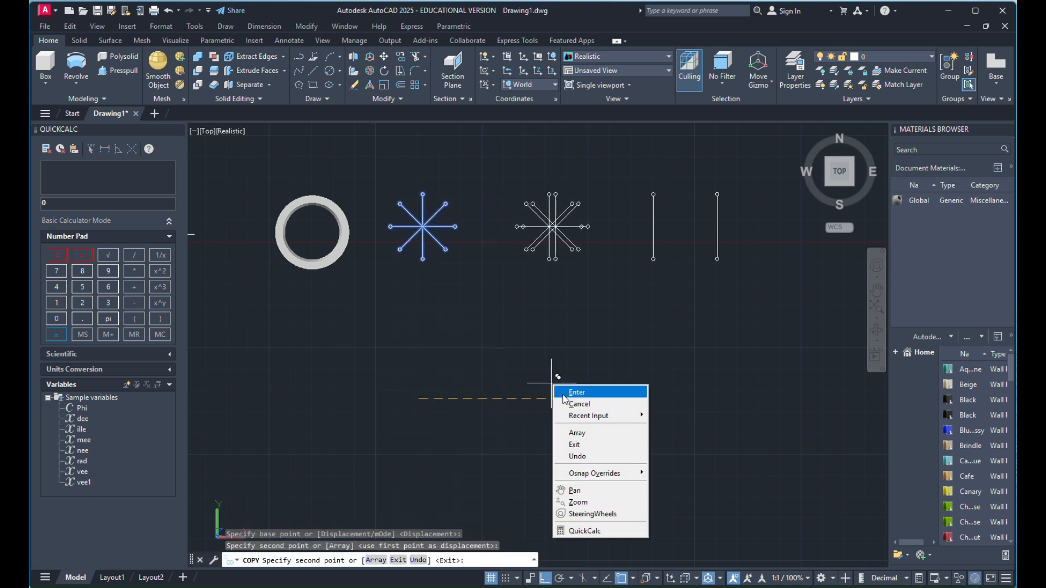
pyautogui.click(565, 395)
# Erase the two leftover vertical lines with their end circles beyond the spoke patterns
pyautogui.click(746, 168)
pyautogui.click(633, 310)
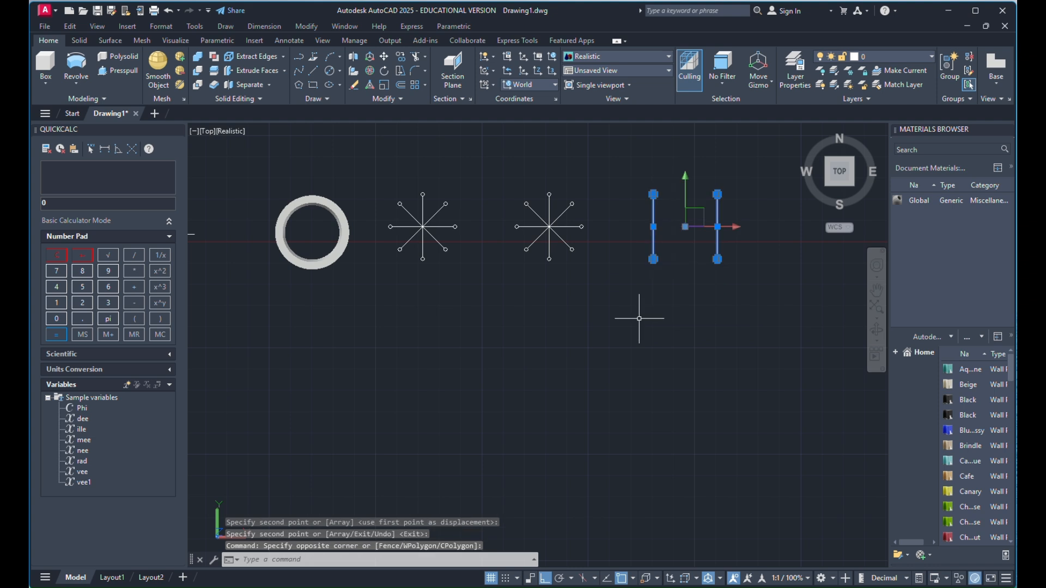
pyautogui.press('Delete')
# Switch the model from the top view to the SW isometric view and clear the spoke pattern selection
pyautogui.scroll(6, 430, 223)
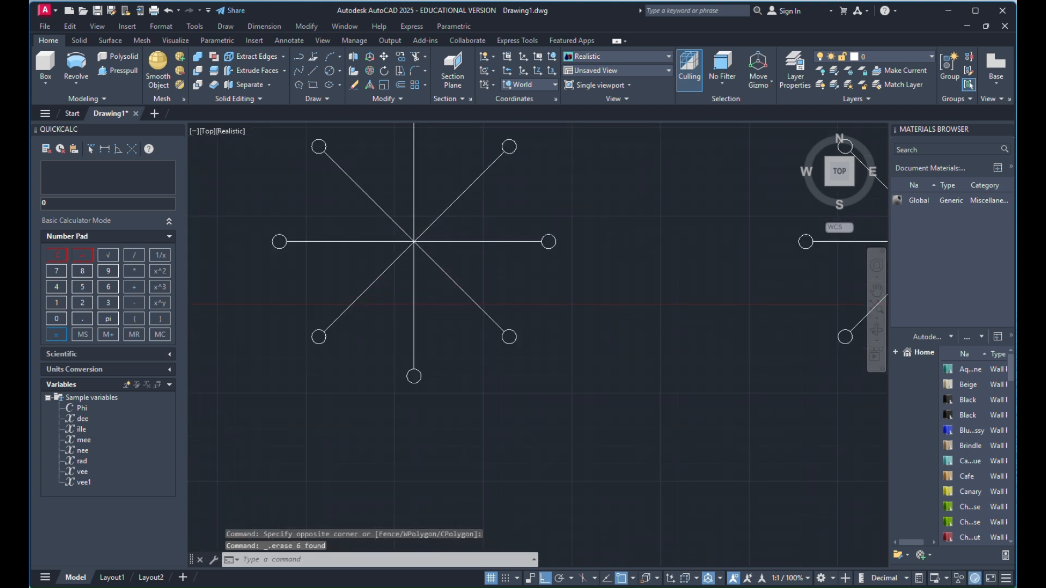
pyautogui.scroll(-4, 436, 213)
pyautogui.click(515, 146)
pyautogui.click(409, 331)
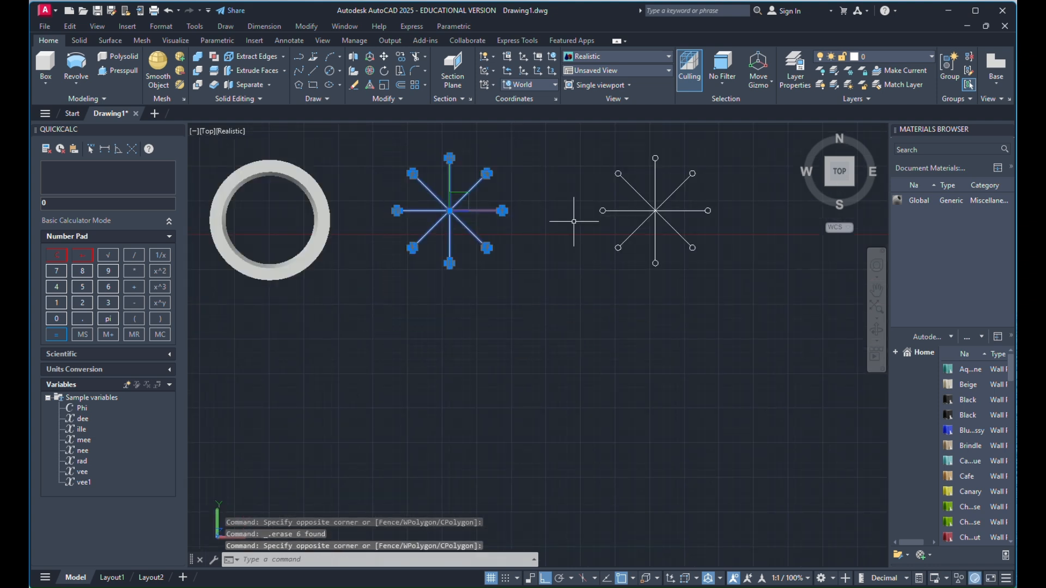
pyautogui.click(827, 185)
pyautogui.rightClick(501, 219)
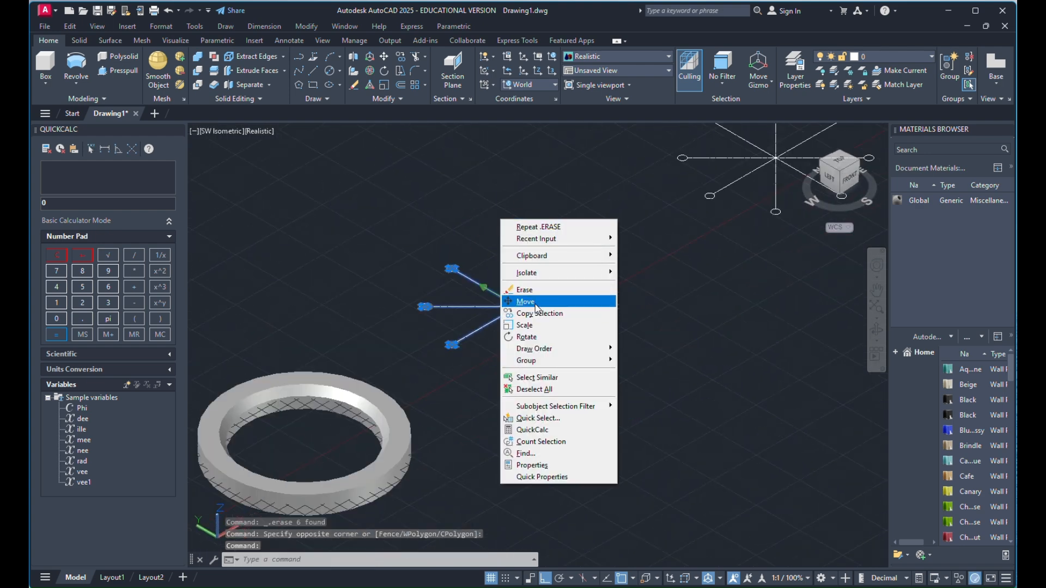
pyautogui.click(654, 298)
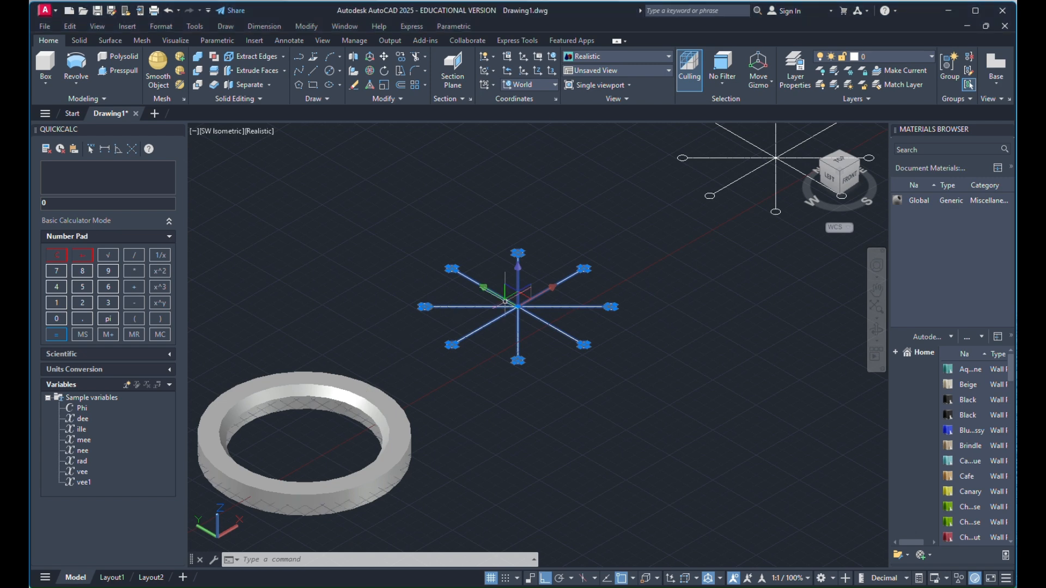
pyautogui.scroll(-3, 447, 327)
pyautogui.scroll(5, 447, 327)
pyautogui.press('Escape')
pyautogui.click(446, 327)
pyautogui.click(432, 269)
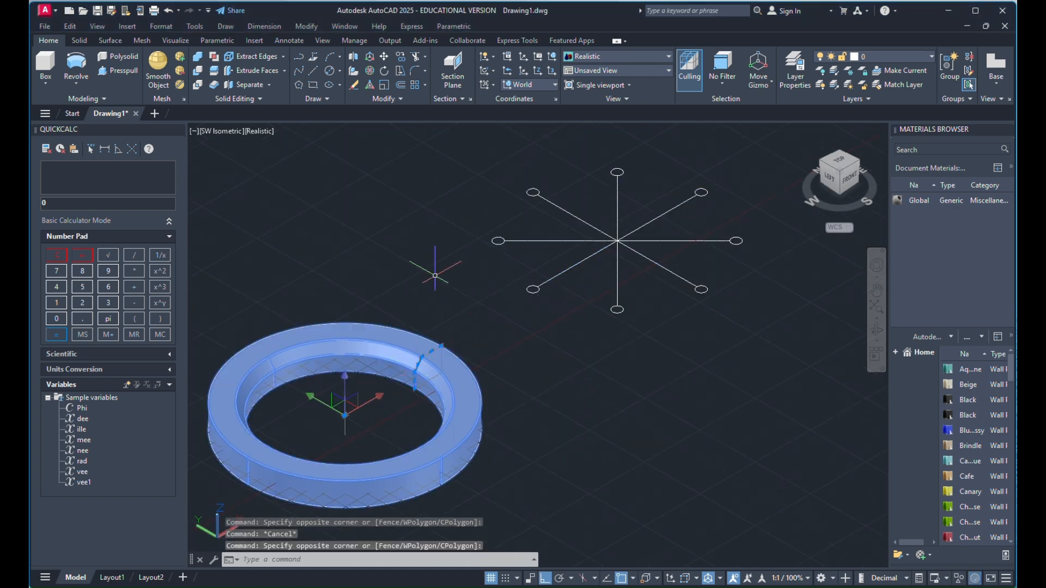
pyautogui.scroll(-5, 449, 240)
pyautogui.click(371, 71)
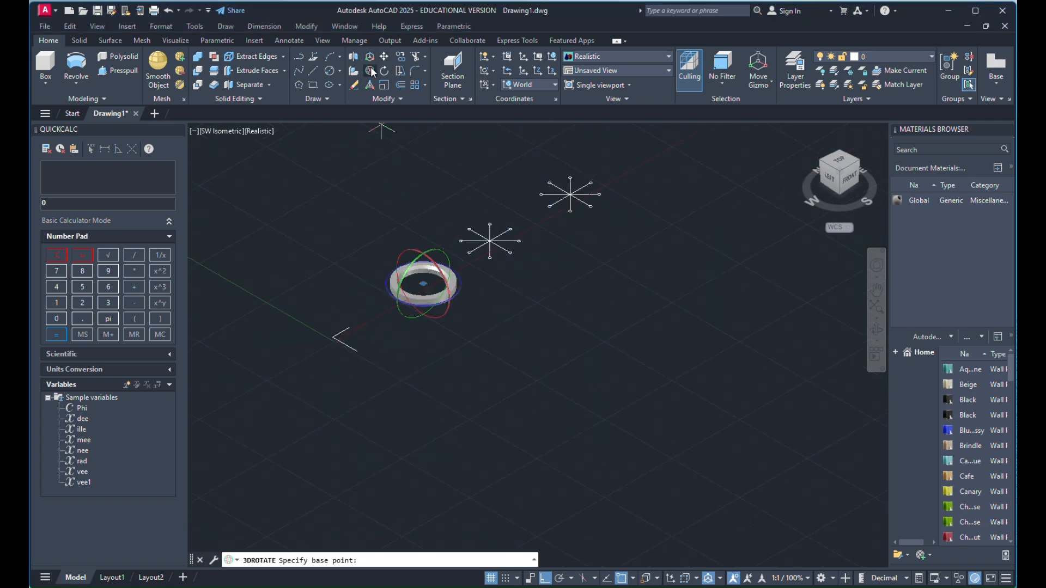
pyautogui.scroll(3, 439, 267)
pyautogui.click(407, 301)
pyautogui.click(402, 192)
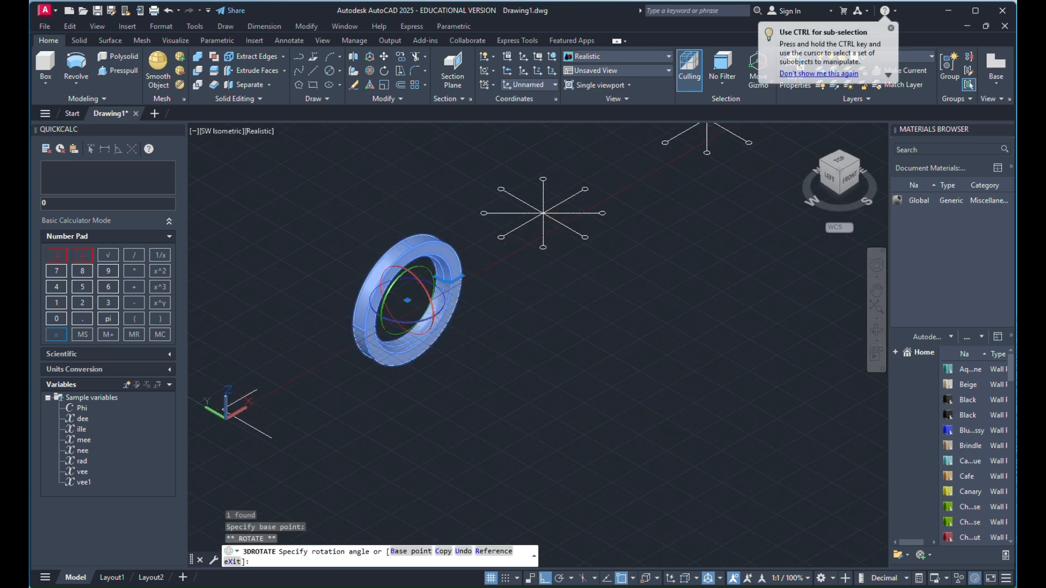
pyautogui.press('Escape')
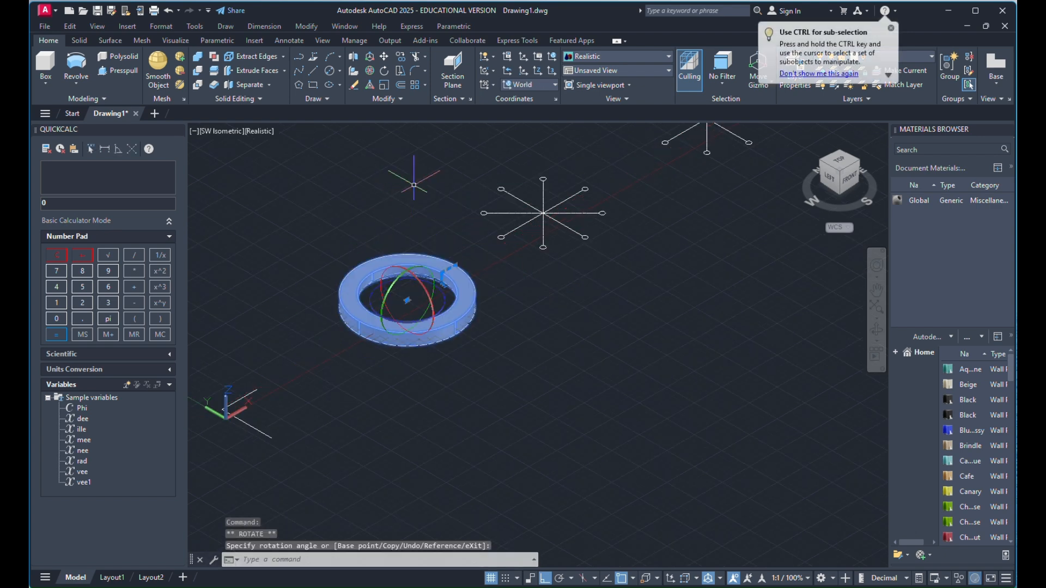
# Move the nearest eight-spoke pattern by its centre onto the centre of the revolved ring's upper face
pyautogui.scroll(2, 497, 225)
pyautogui.scroll(-2, 444, 242)
pyautogui.scroll(4, 417, 248)
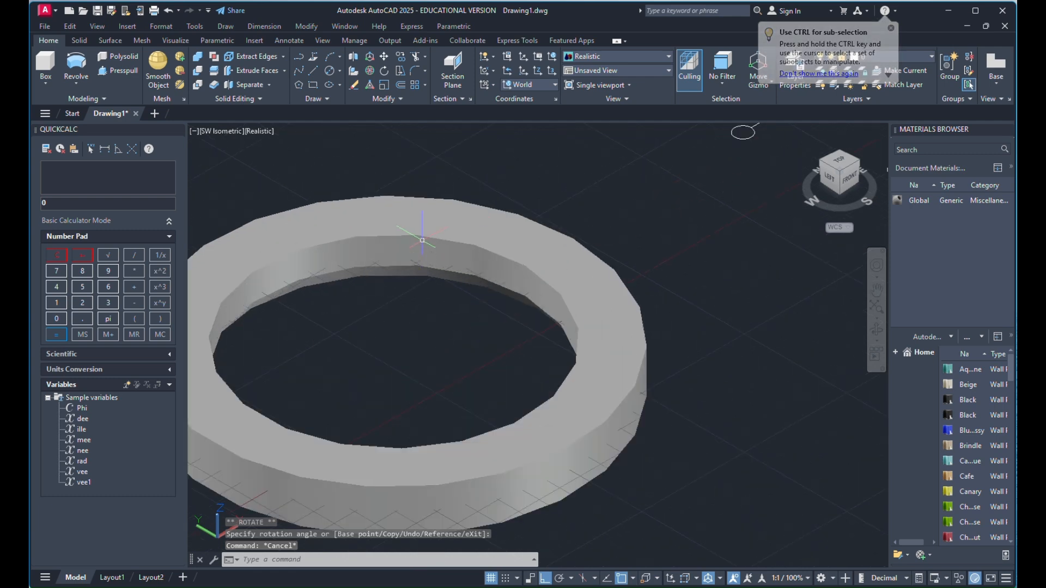
pyautogui.scroll(-5, 418, 220)
pyautogui.scroll(1, 519, 209)
pyautogui.click(602, 155)
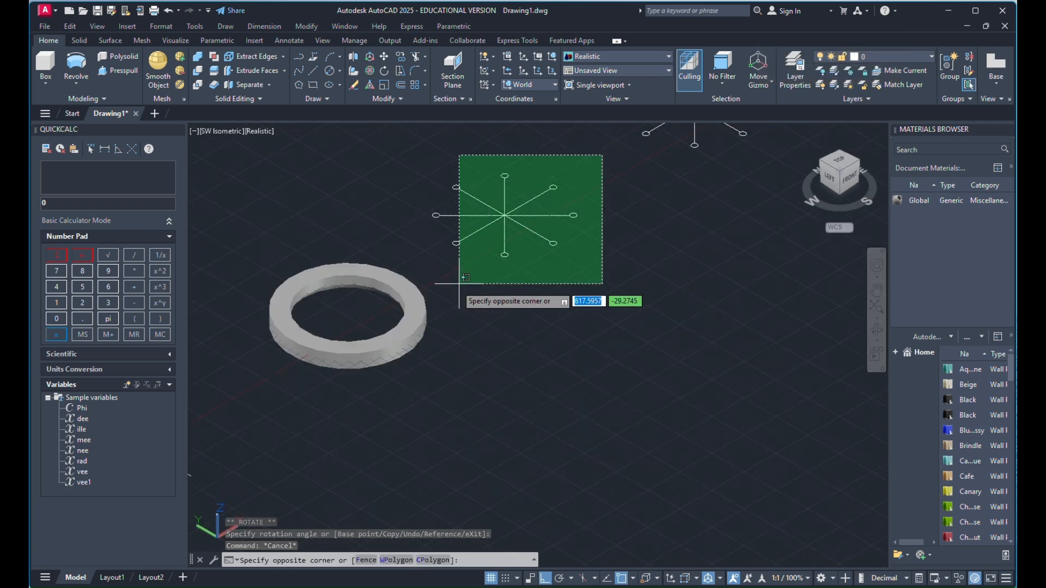
pyautogui.click(425, 269)
pyautogui.rightClick(474, 291)
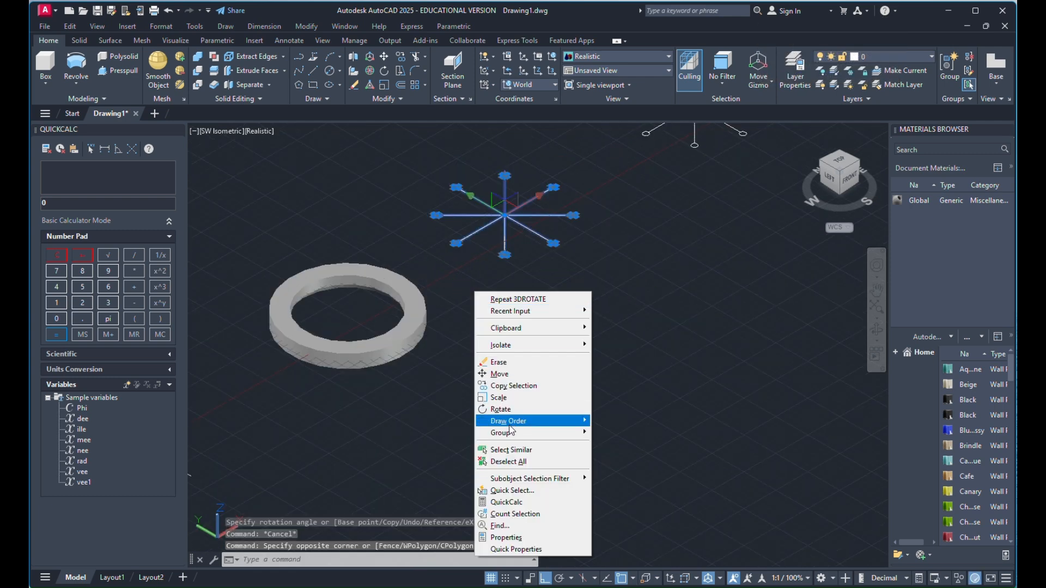
pyautogui.click(518, 378)
pyautogui.scroll(2, 493, 222)
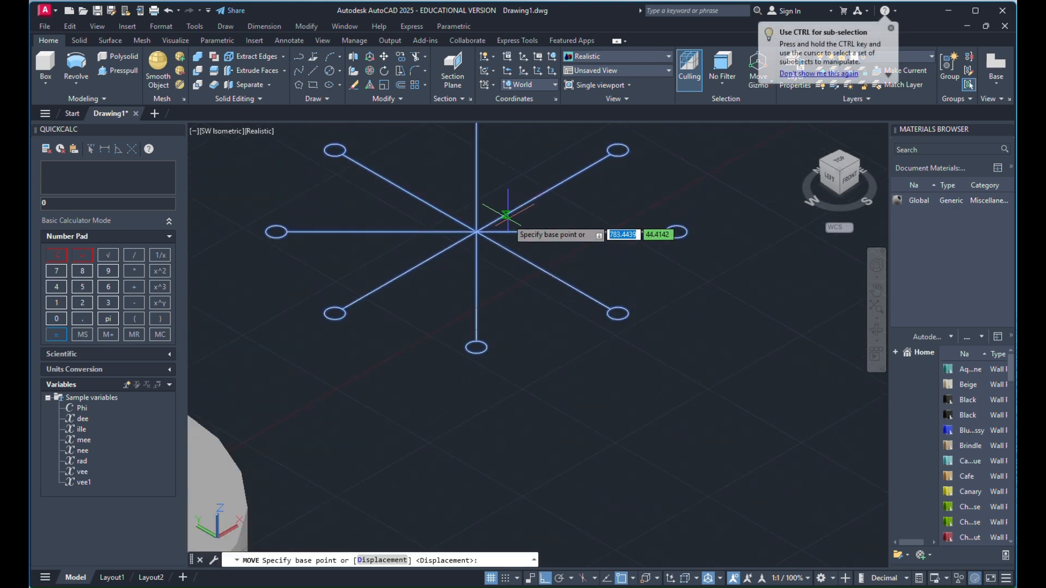
pyautogui.click(479, 223)
pyautogui.scroll(-4, 545, 185)
pyautogui.scroll(5, 515, 206)
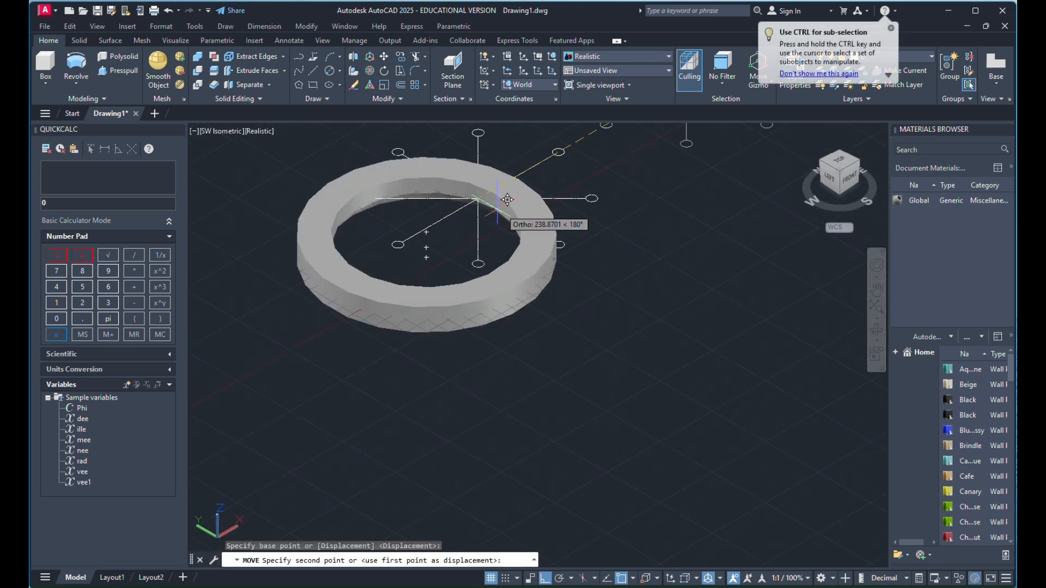
pyautogui.click(428, 231)
pyautogui.press('Escape')
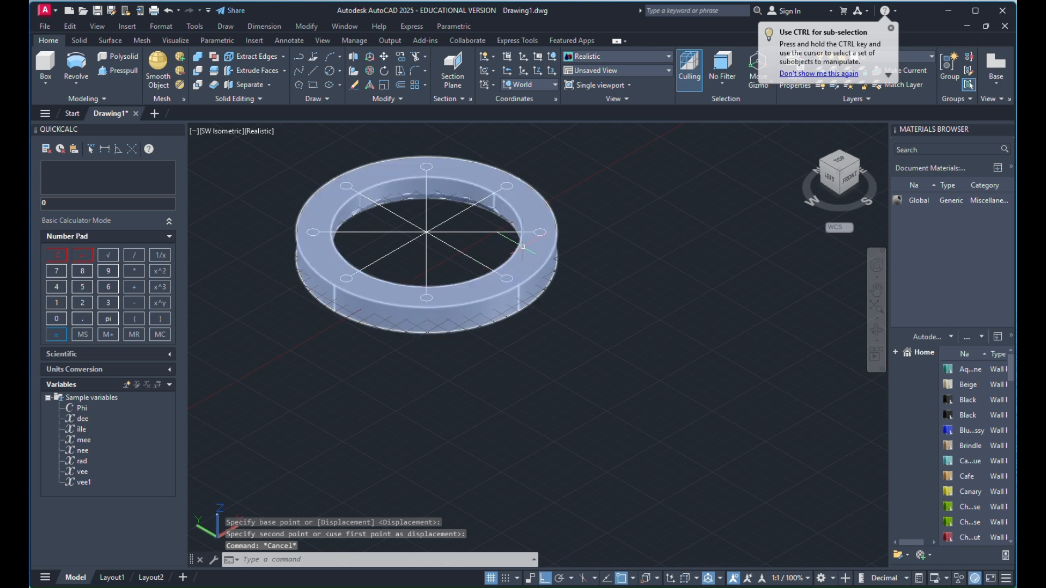
# Presspull the back-left spoke circle 20 units down into the ring to cut the first hole
pyautogui.scroll(3, 408, 207)
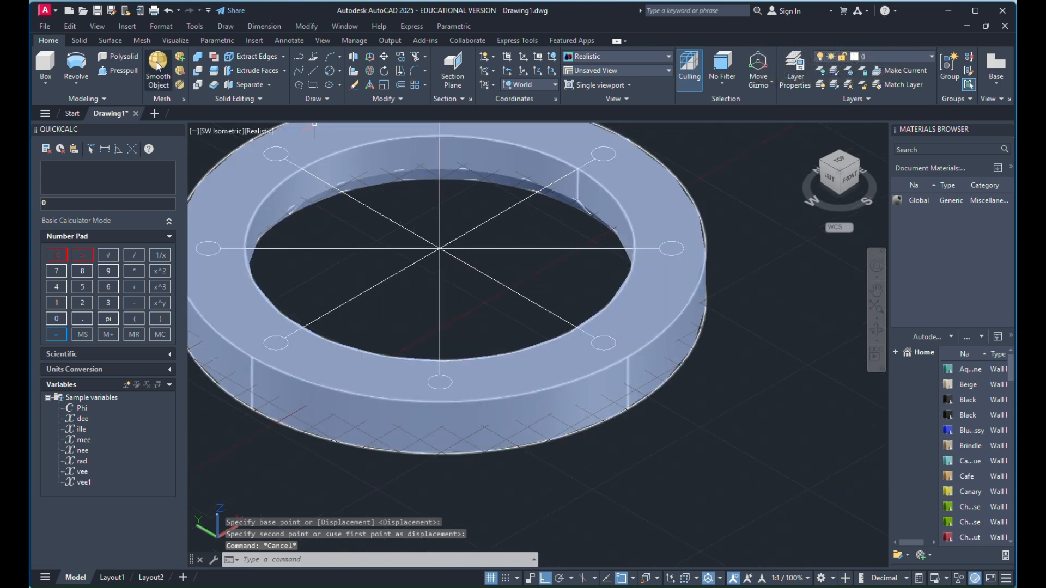
pyautogui.click(119, 71)
pyautogui.scroll(5, 358, 267)
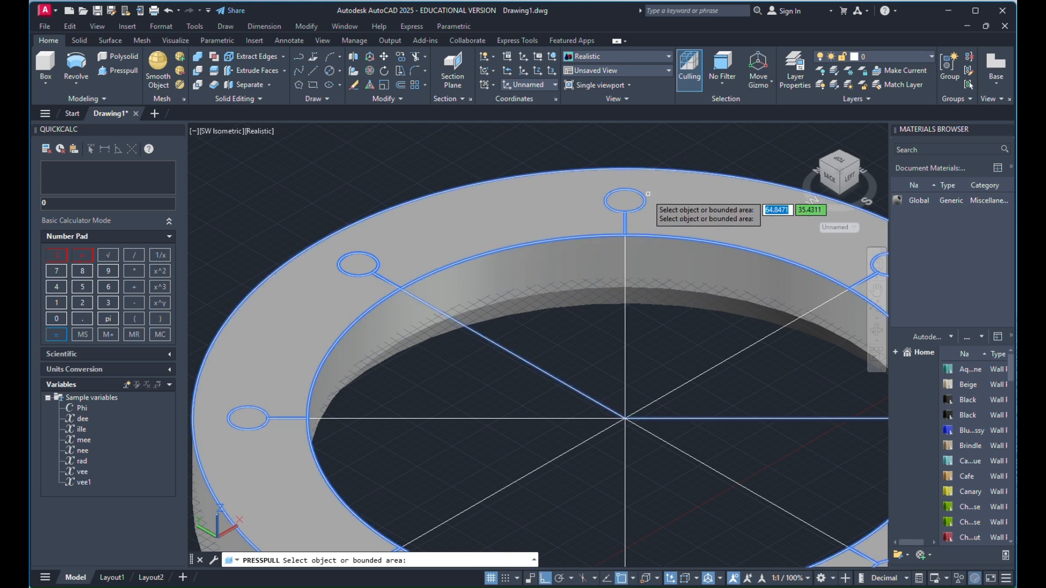
pyautogui.scroll(-3, 337, 260)
pyautogui.click(348, 260)
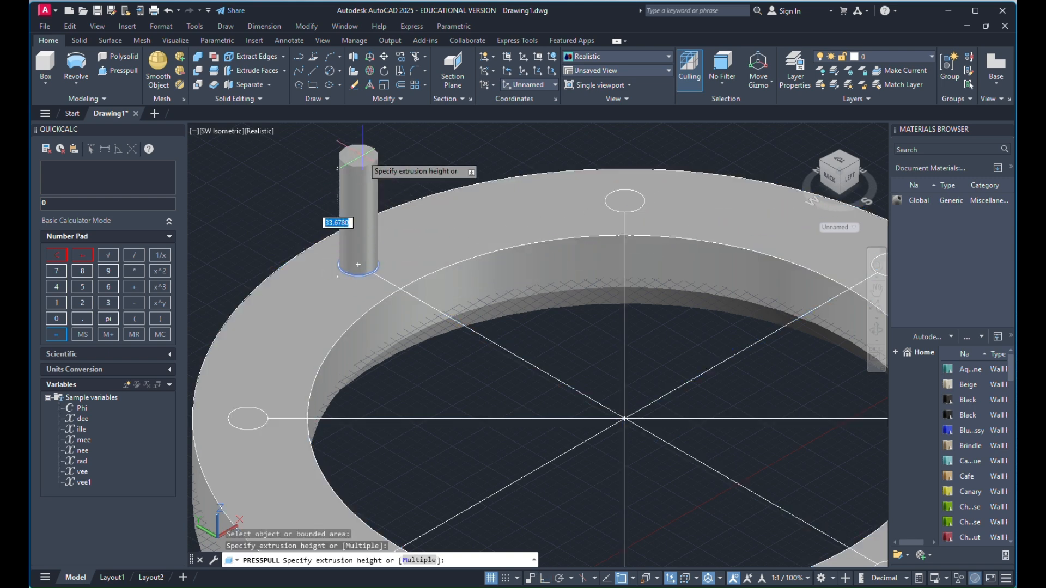
pyautogui.scroll(-3, 338, 239)
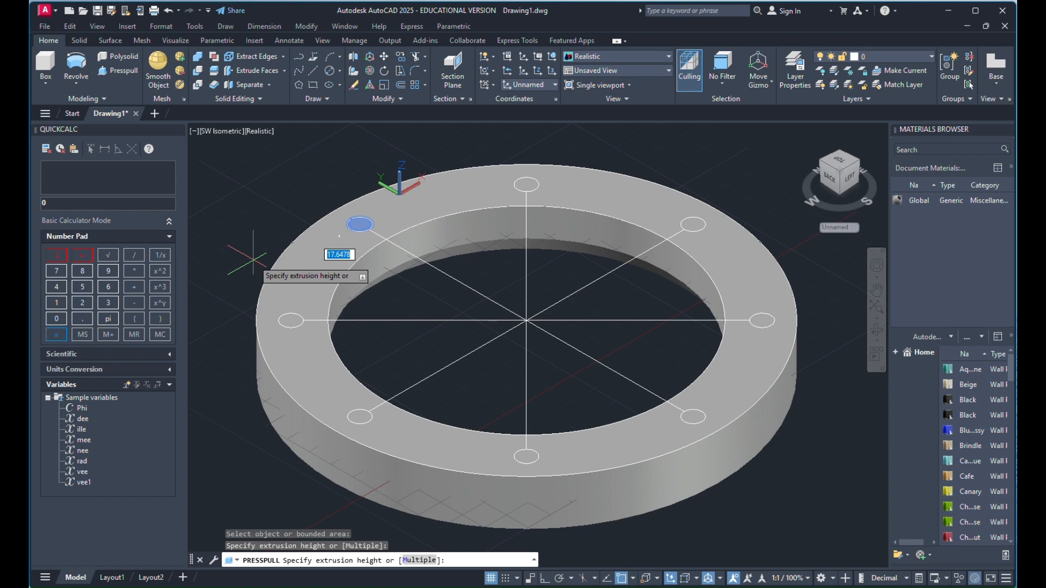
pyautogui.write('20')
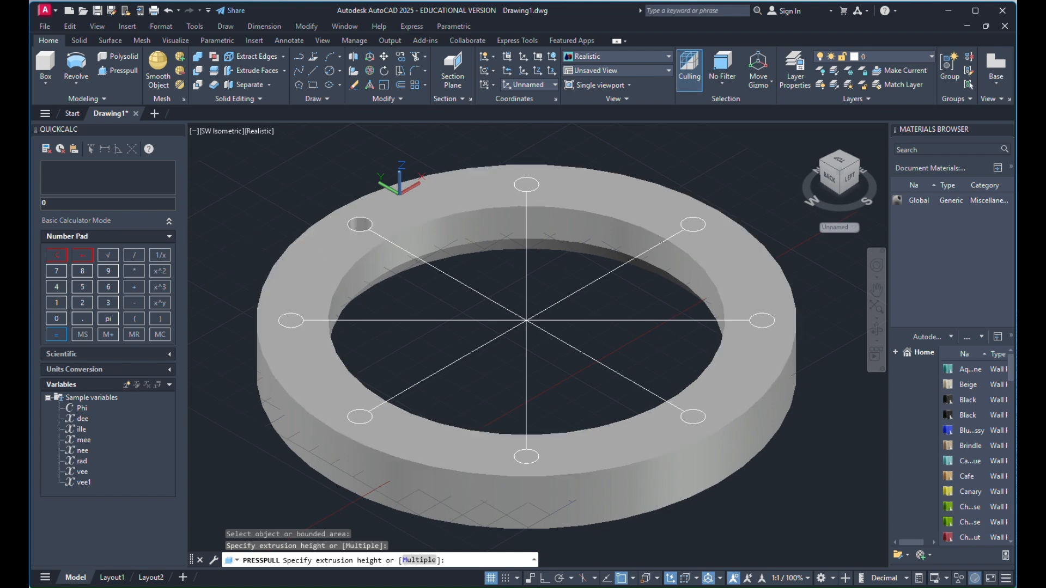
pyautogui.press('Return')
# Presspull the rearmost and back-right spoke circles 20 units down into the ring
pyautogui.click(525, 184)
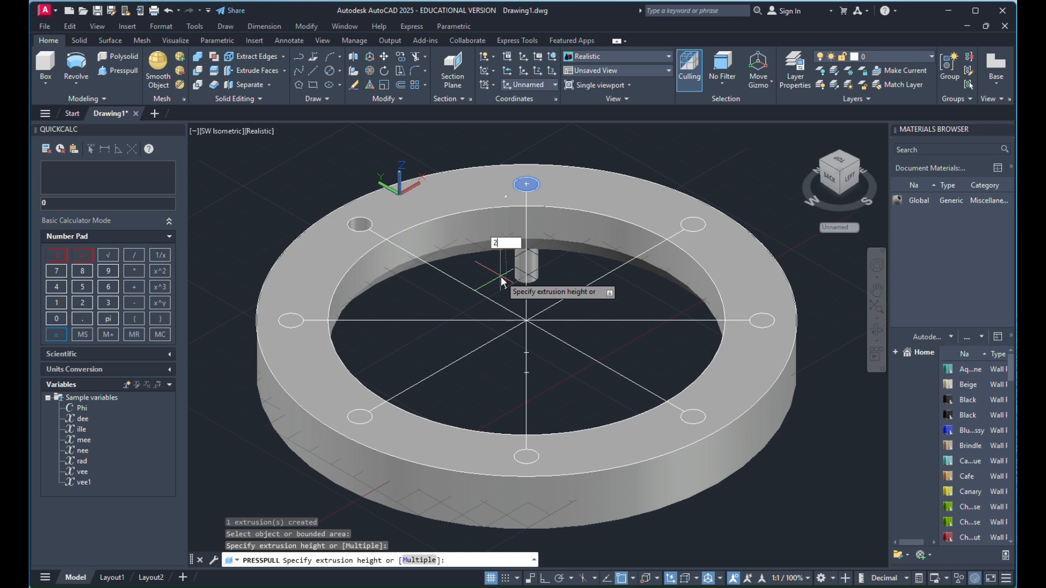
pyautogui.write('20')
pyautogui.press('Return')
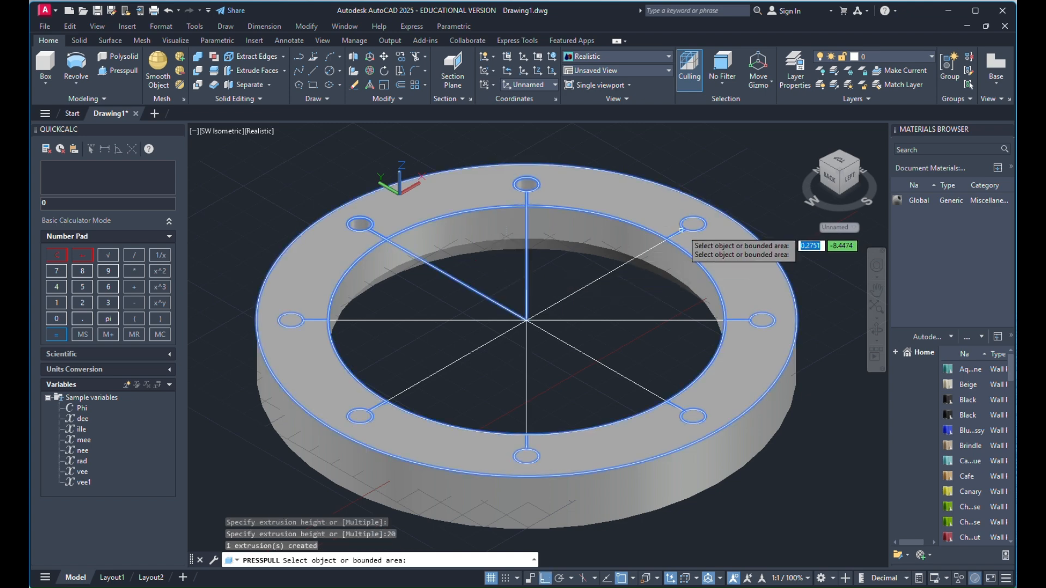
pyautogui.click(692, 224)
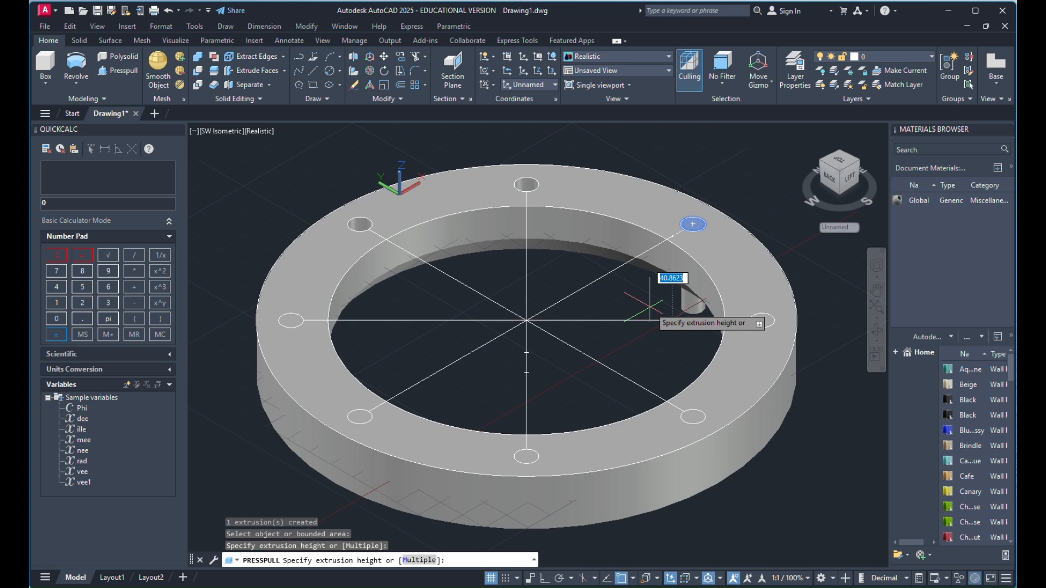
pyautogui.press('Return')
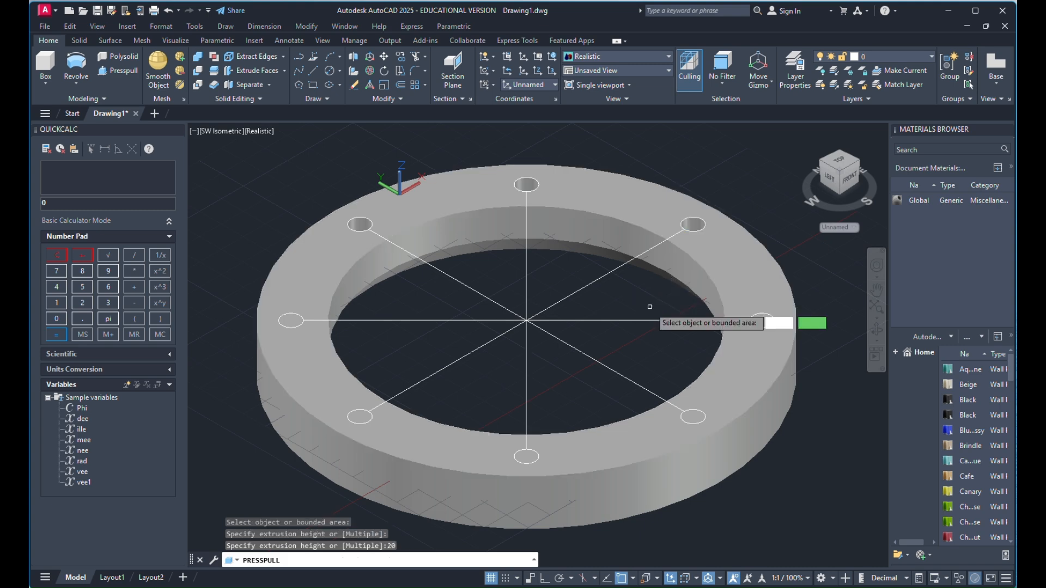
# Presspull the far-right and front-right spoke circles 20 units down into the ring
pyautogui.scroll(-2, 682, 197)
pyautogui.scroll(5, 731, 273)
pyautogui.click(730, 274)
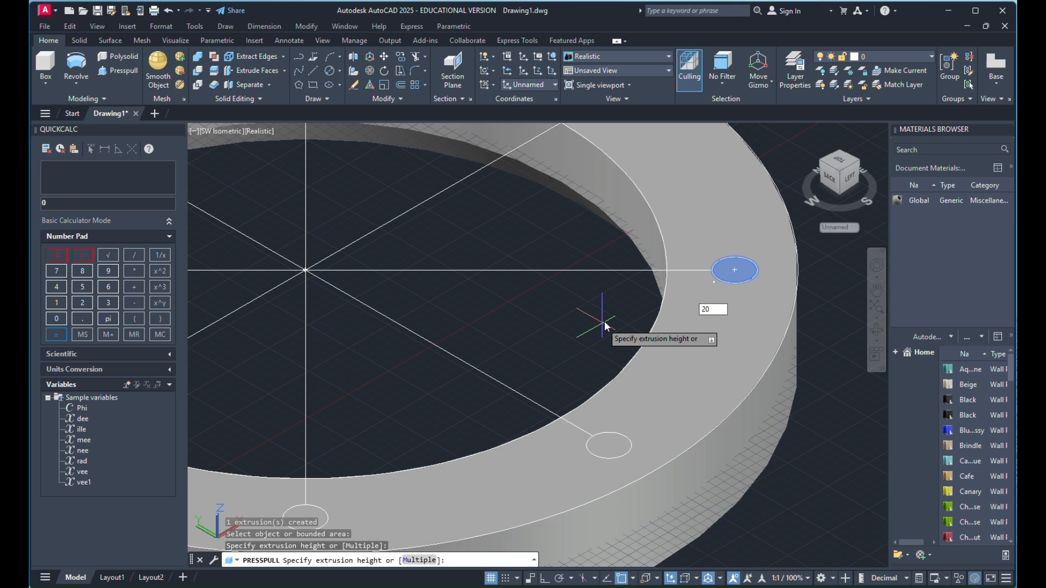
pyautogui.press('Return')
pyautogui.scroll(-3, 602, 261)
pyautogui.scroll(4, 502, 285)
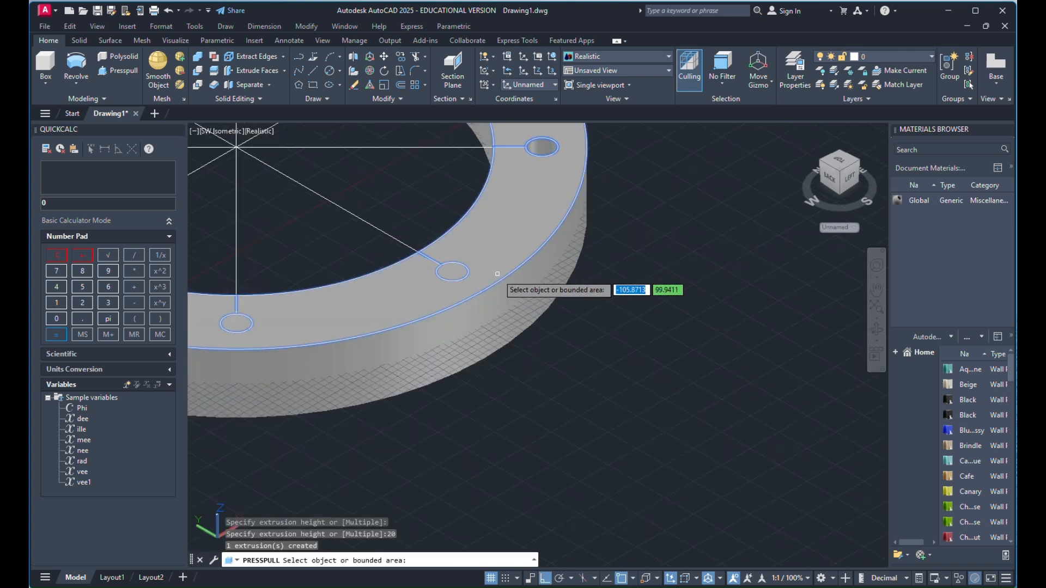
pyautogui.click(458, 271)
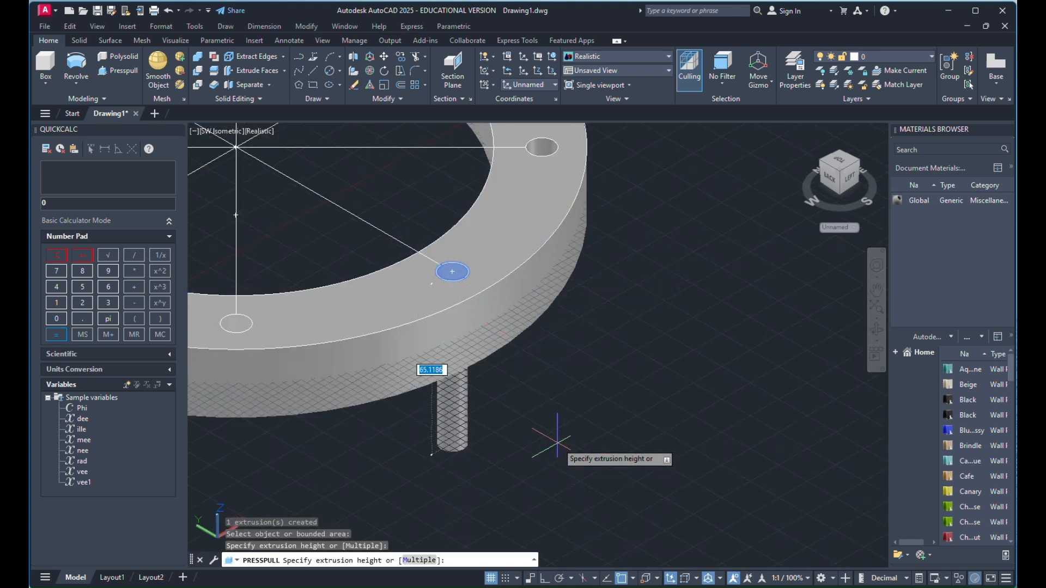
pyautogui.write('20')
pyautogui.press('Return')
# Presspull the frontmost and front-left spoke circles 20 units down into the ring
pyautogui.scroll(-3, 635, 313)
pyautogui.scroll(5, 519, 303)
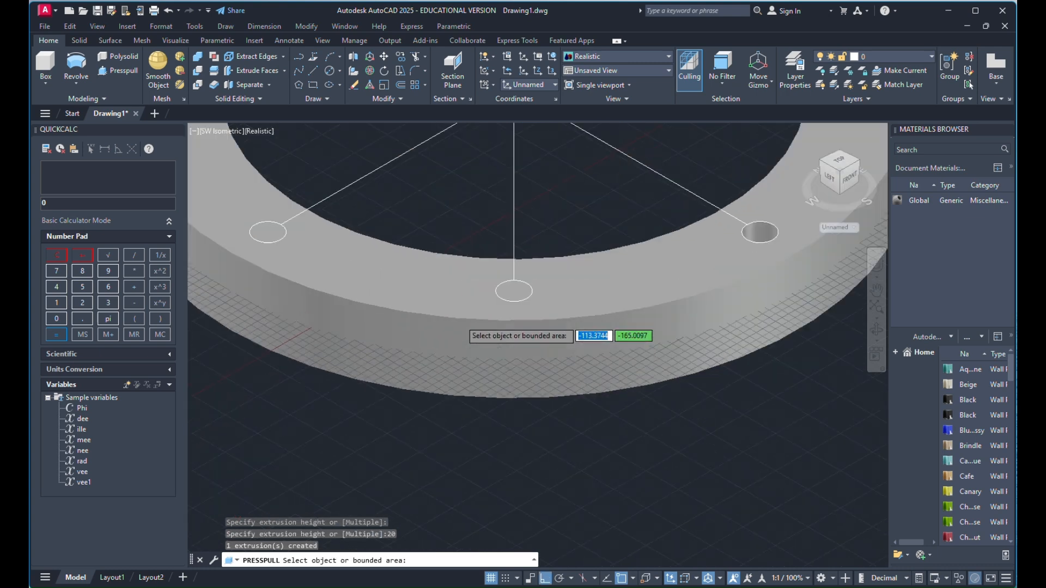
pyautogui.click(518, 302)
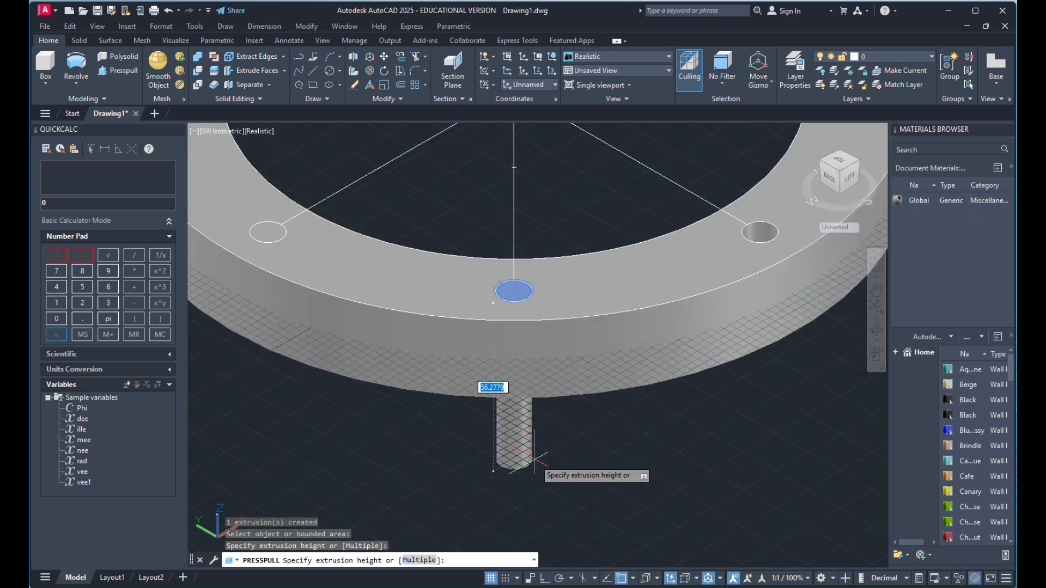
pyautogui.write('20')
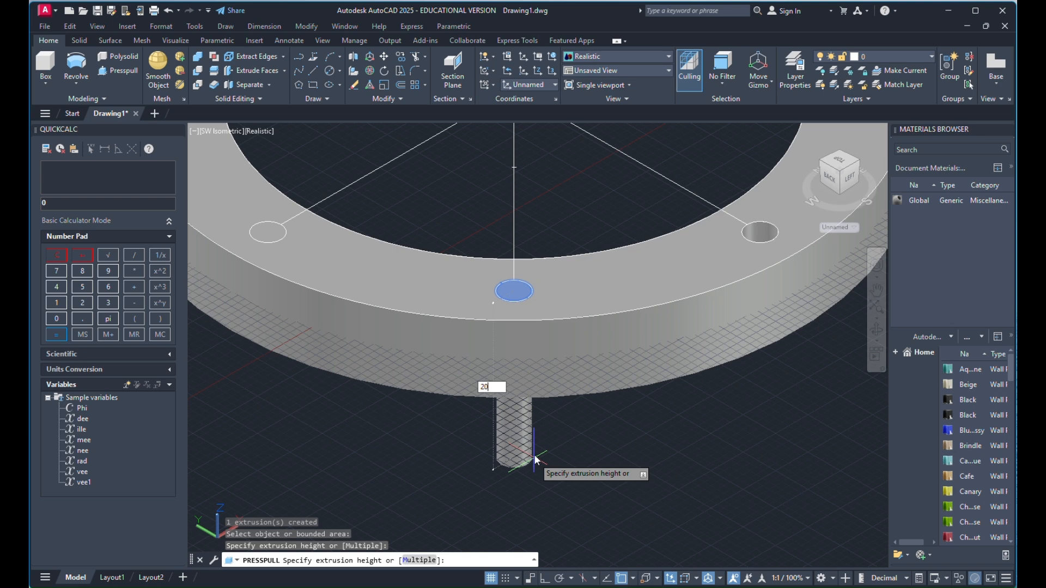
pyautogui.press('Return')
pyautogui.click(264, 235)
pyautogui.scroll(-5, 305, 234)
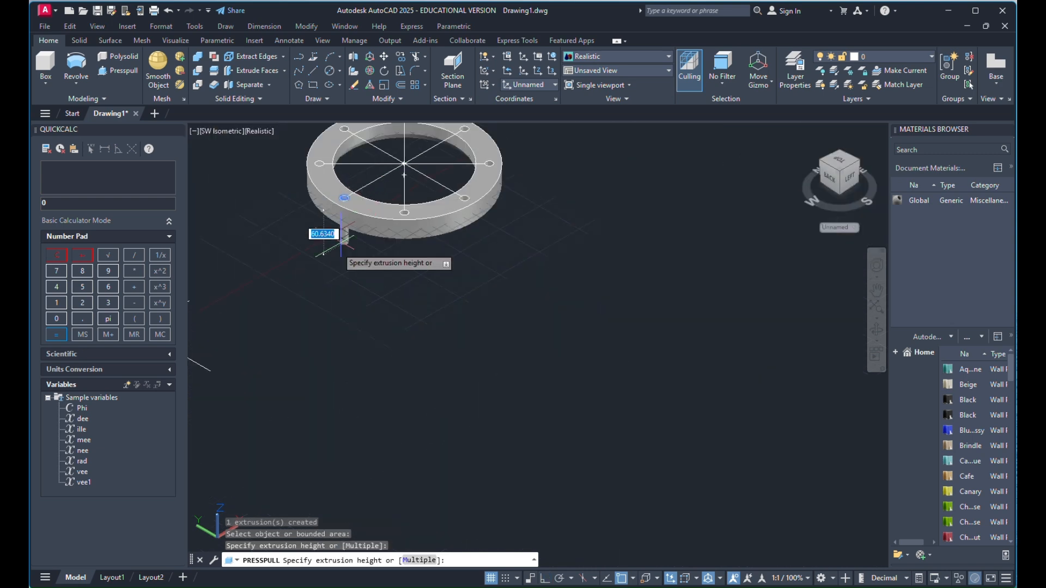
pyautogui.write('2')
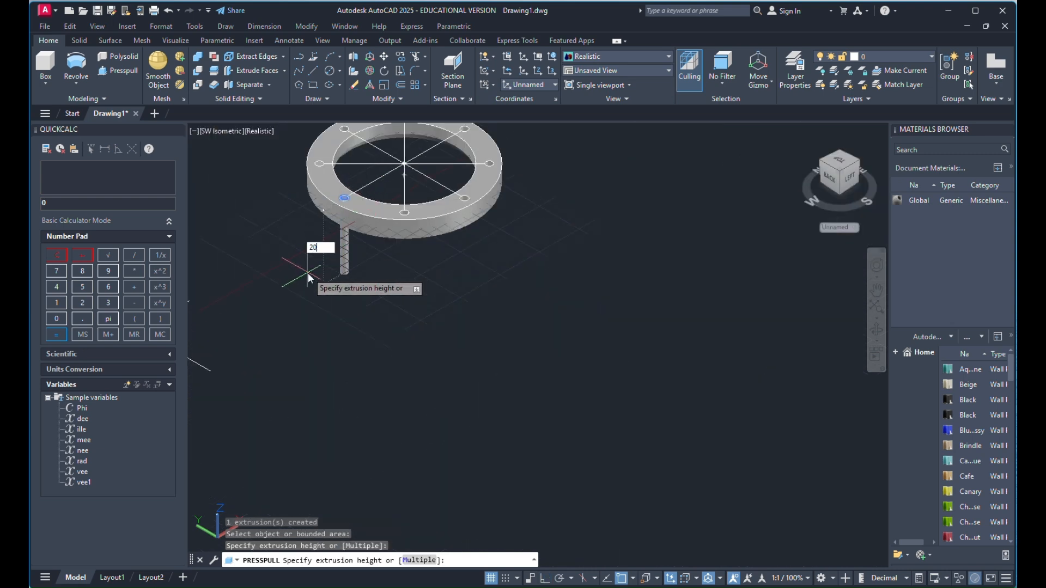
pyautogui.write('0')
pyautogui.press('Return')
# Presspull the remaining far-left spoke circle 20 units down into the ring and end the command
pyautogui.scroll(5, 314, 166)
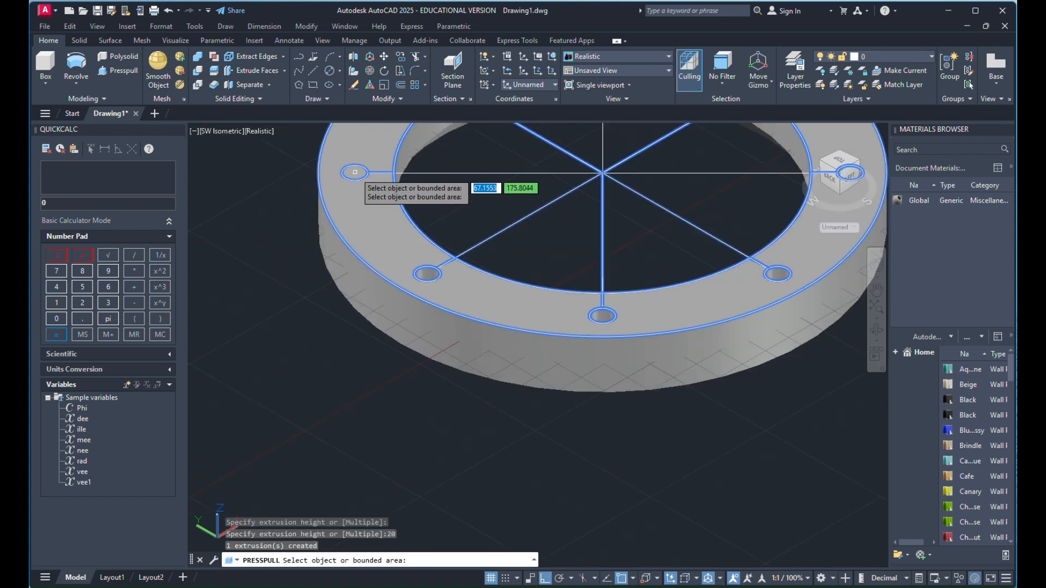
pyautogui.click(355, 173)
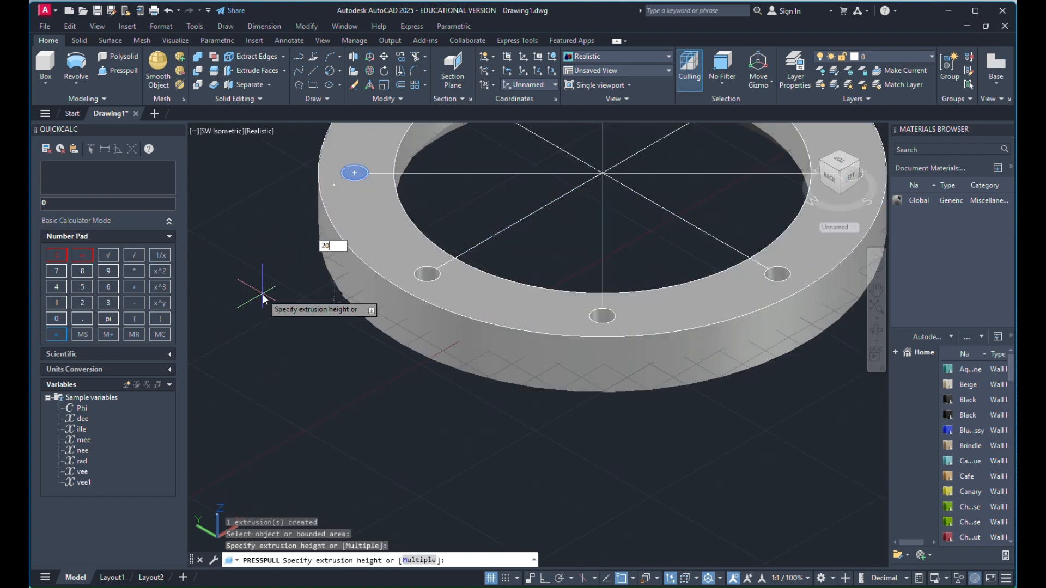
pyautogui.press('Return')
pyautogui.scroll(-3, 288, 349)
pyautogui.scroll(5, 397, 158)
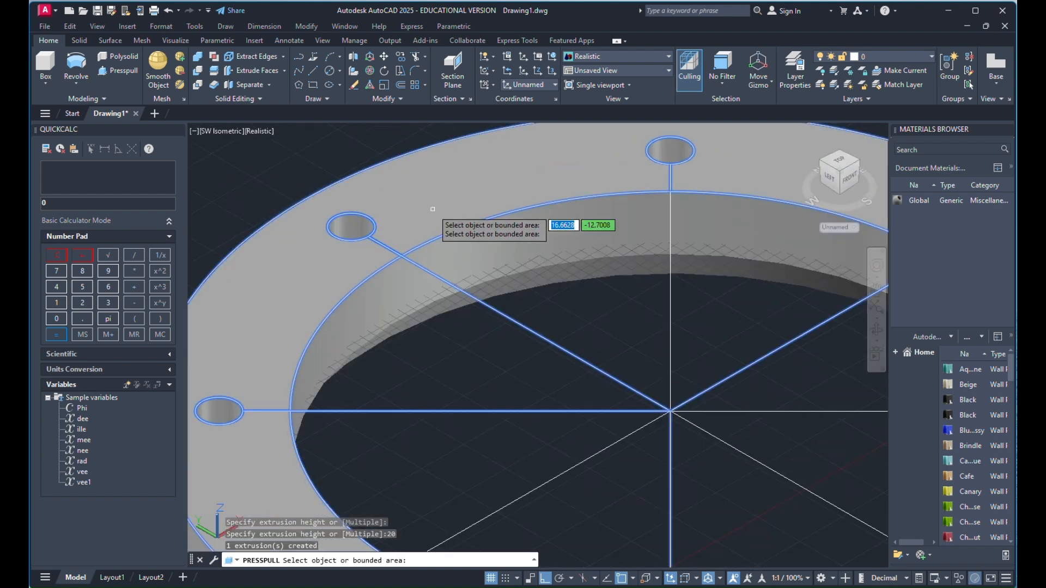
pyautogui.scroll(-5, 432, 209)
pyautogui.press('Return')
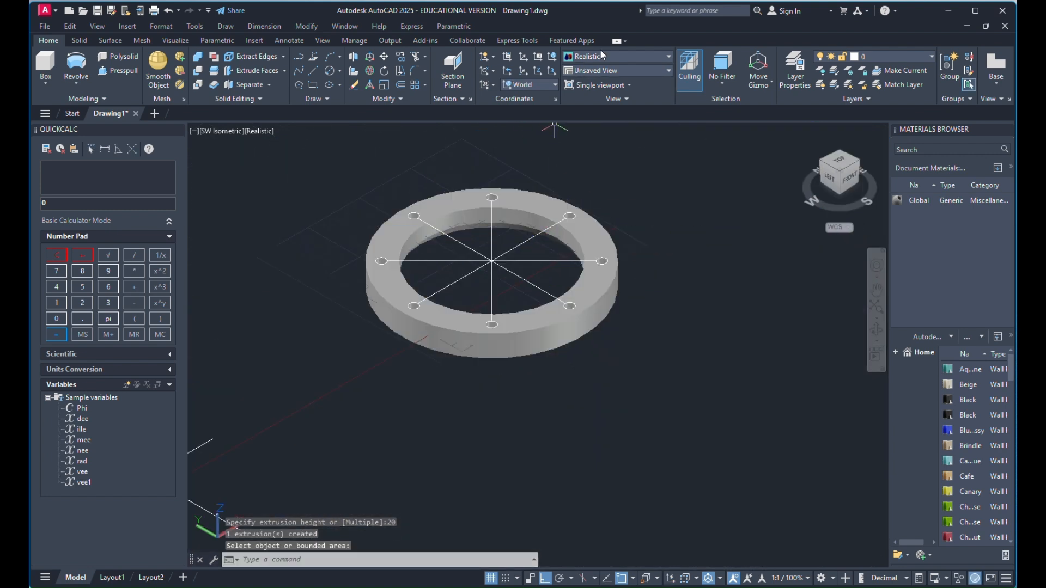
# Change the visual style of the model from Realistic to X-Ray
pyautogui.click(616, 59)
pyautogui.click(638, 172)
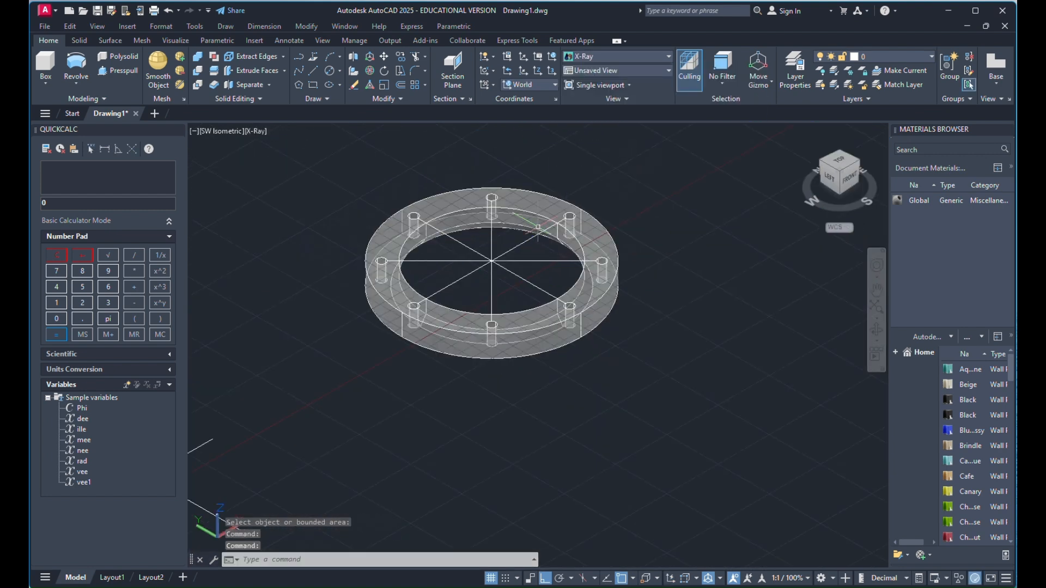
pyautogui.scroll(2, 524, 254)
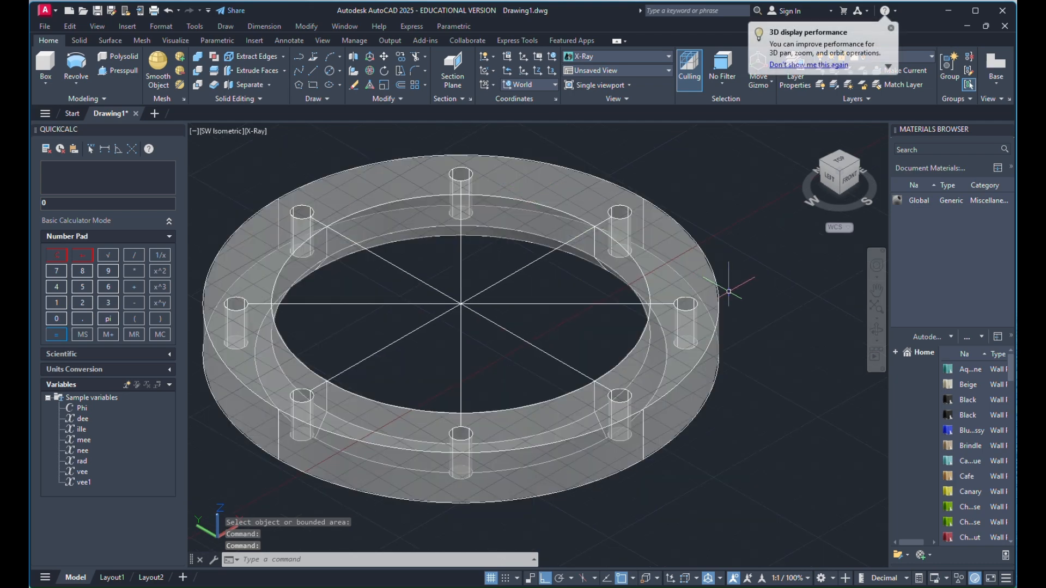
# Orbit around the transparent ring to examine the depth and placement of its eight holes
pyautogui.click(877, 330)
pyautogui.moveTo(790, 321); pyautogui.dragTo(472, 291)
pyautogui.scroll(2, 281, 196)
pyautogui.scroll(-1, 403, 186)
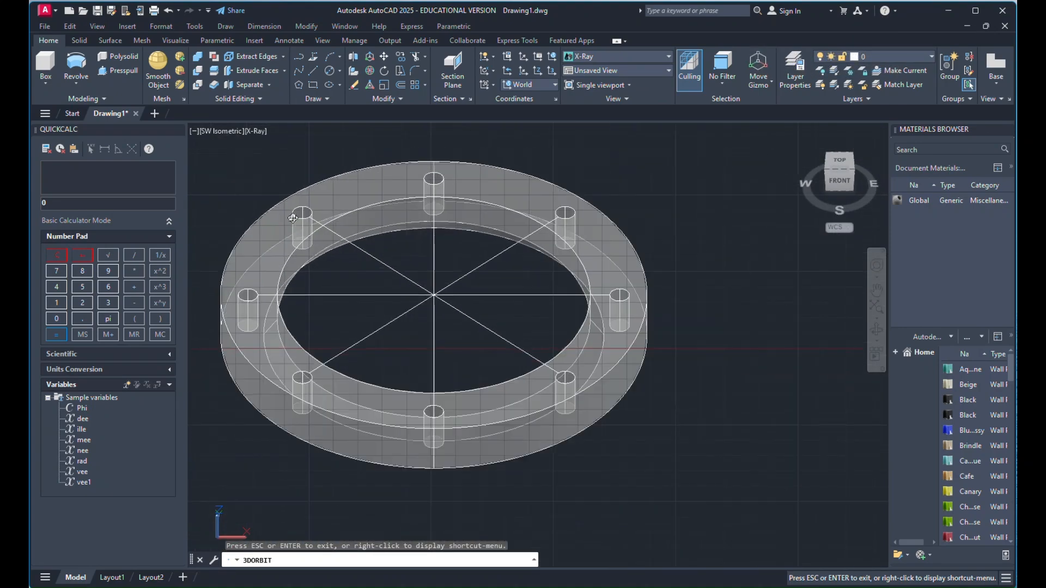
pyautogui.scroll(4, 406, 188)
pyautogui.scroll(2, 422, 198)
pyautogui.scroll(-3, 405, 209)
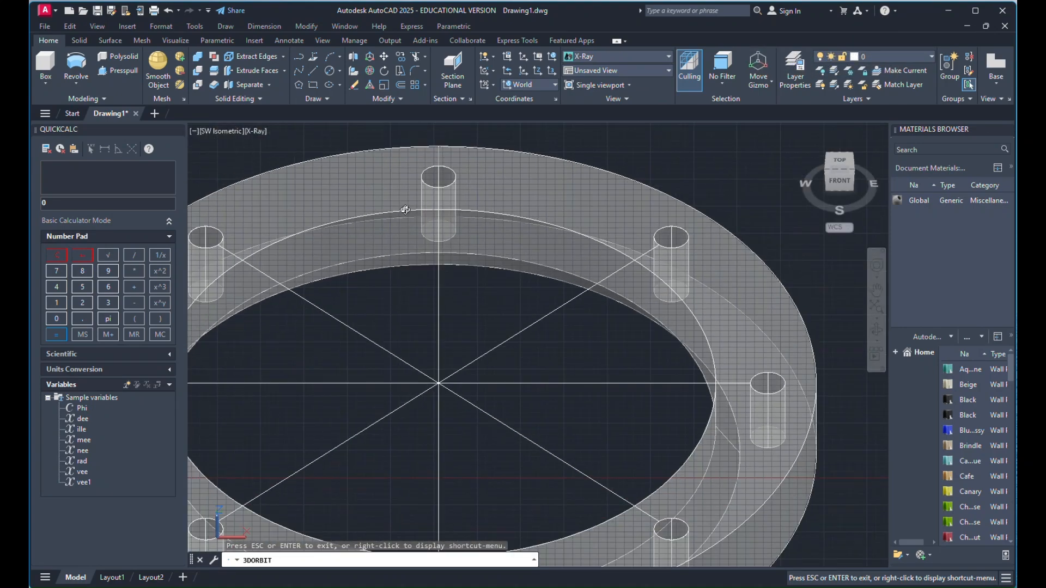
pyautogui.moveTo(379, 228); pyautogui.dragTo(390, 264)
pyautogui.scroll(-7, 385, 259)
pyautogui.scroll(2, 486, 215)
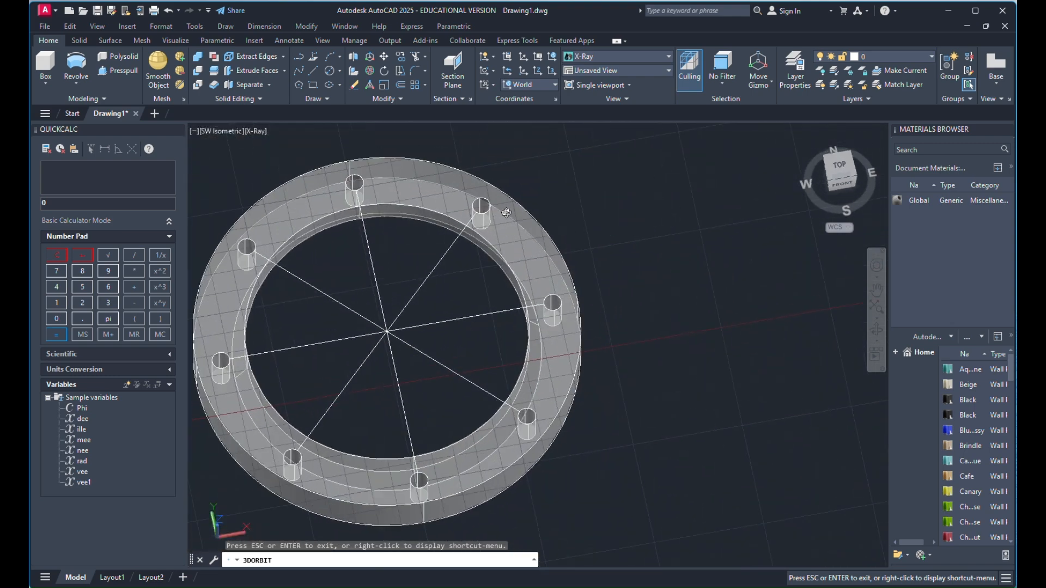
pyautogui.scroll(-3, 407, 236)
pyautogui.press('Escape')
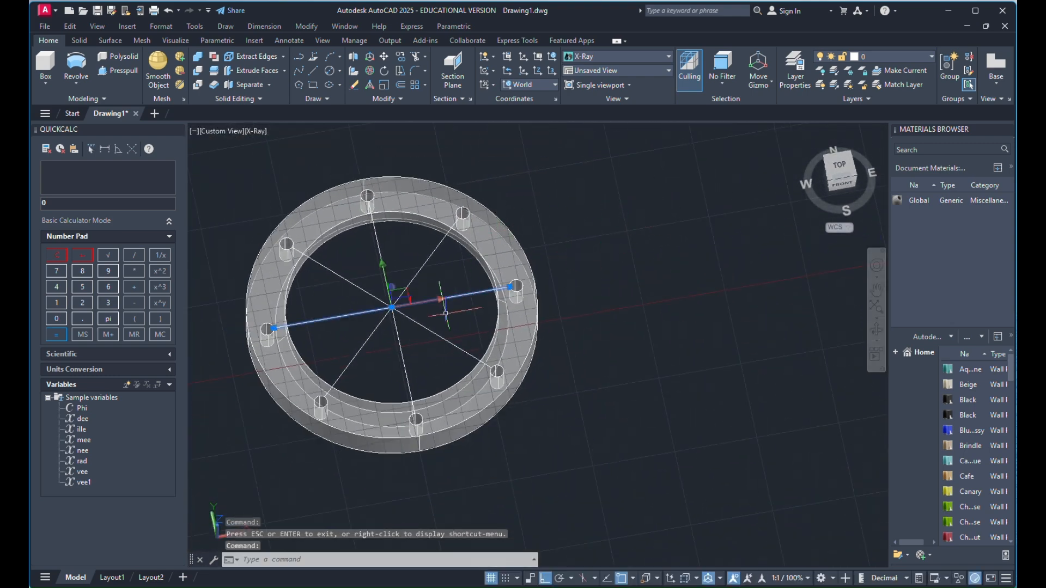
# Switch the model to the top view and clear the spoke line selection
pyautogui.click(839, 169)
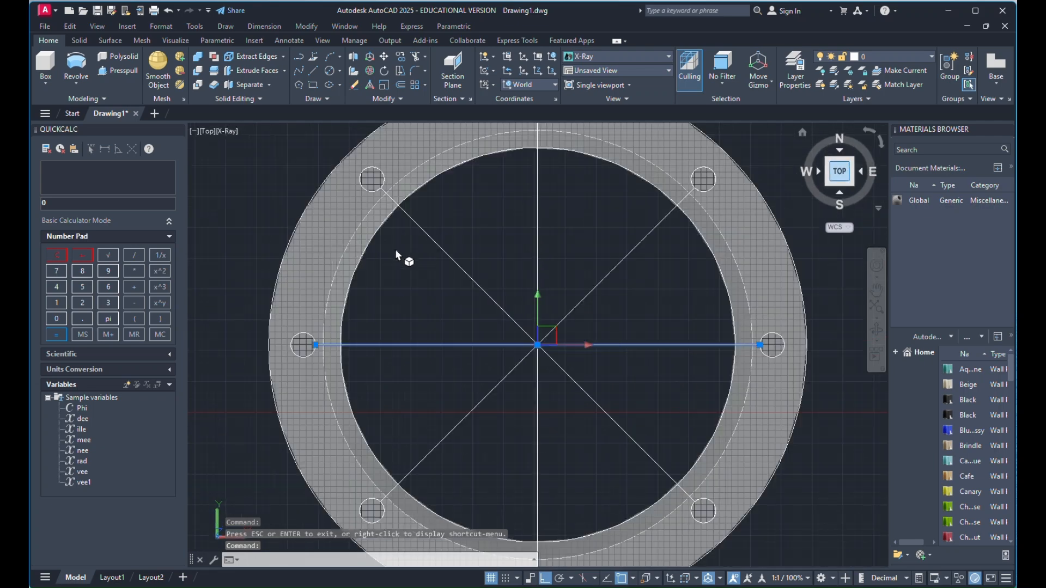
pyautogui.press('Escape')
pyautogui.scroll(5, 277, 250)
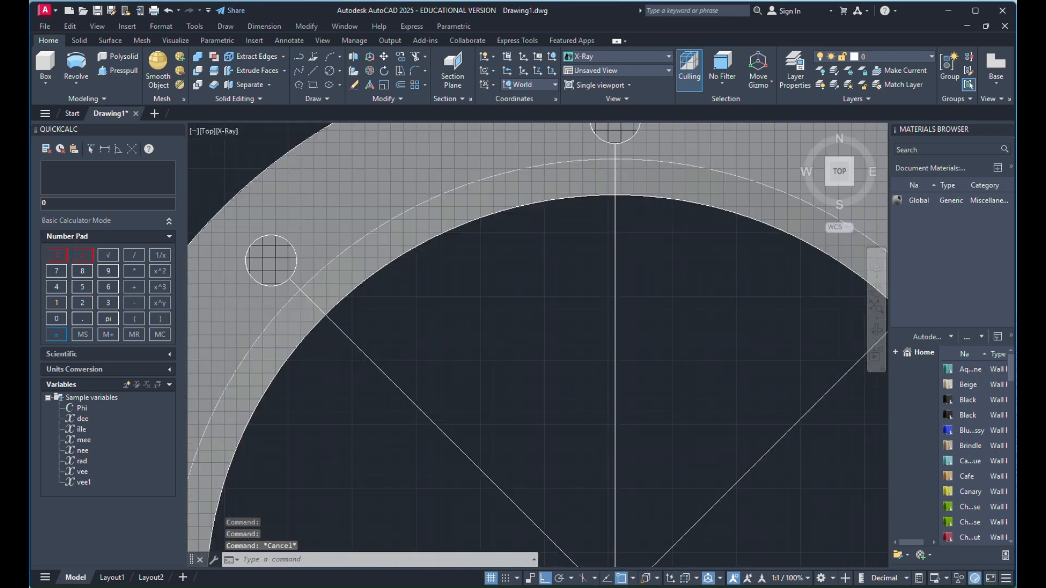
# Copy the upper-left spoke circle horizontally to the empty area left of the spoke pattern and end the command
pyautogui.scroll(-5, 270, 229)
pyautogui.scroll(-4, 240, 224)
pyautogui.scroll(2, 515, 216)
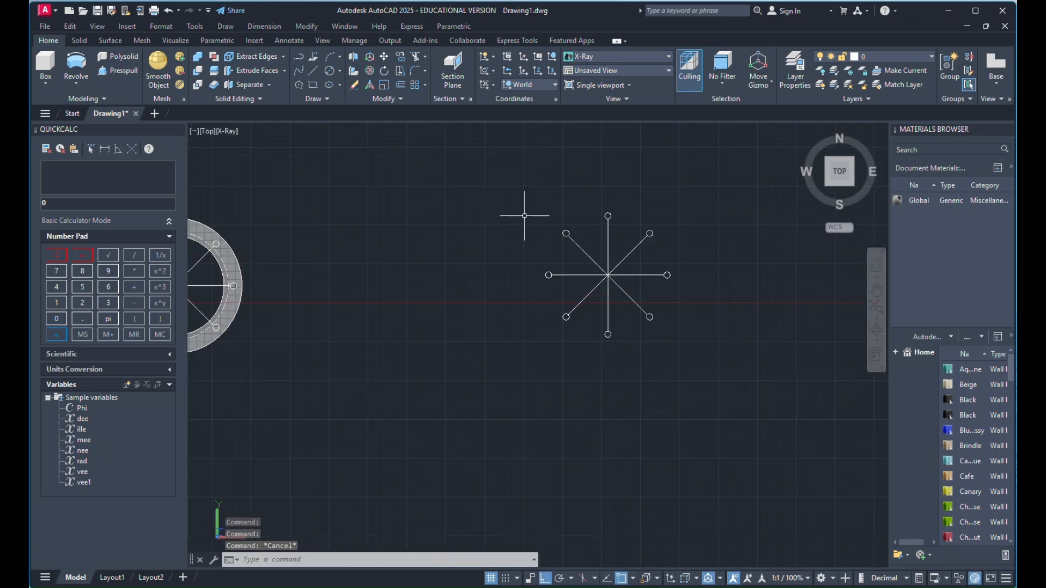
pyautogui.scroll(9, 576, 237)
pyautogui.click(562, 218)
pyautogui.click(527, 231)
pyautogui.rightClick(559, 185)
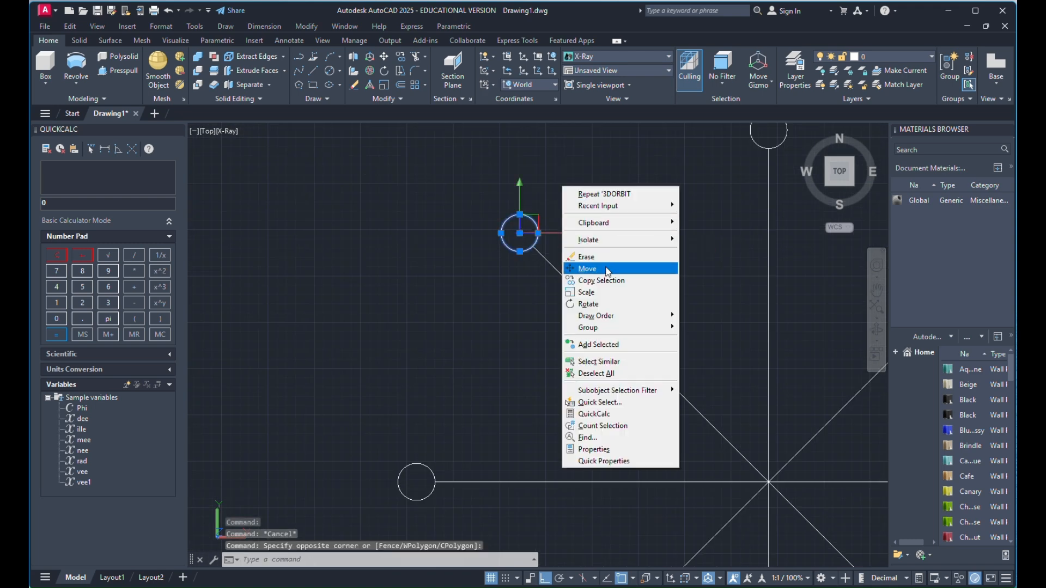
pyautogui.click(599, 282)
pyautogui.click(621, 189)
pyautogui.scroll(-4, 619, 190)
pyautogui.scroll(-2, 612, 200)
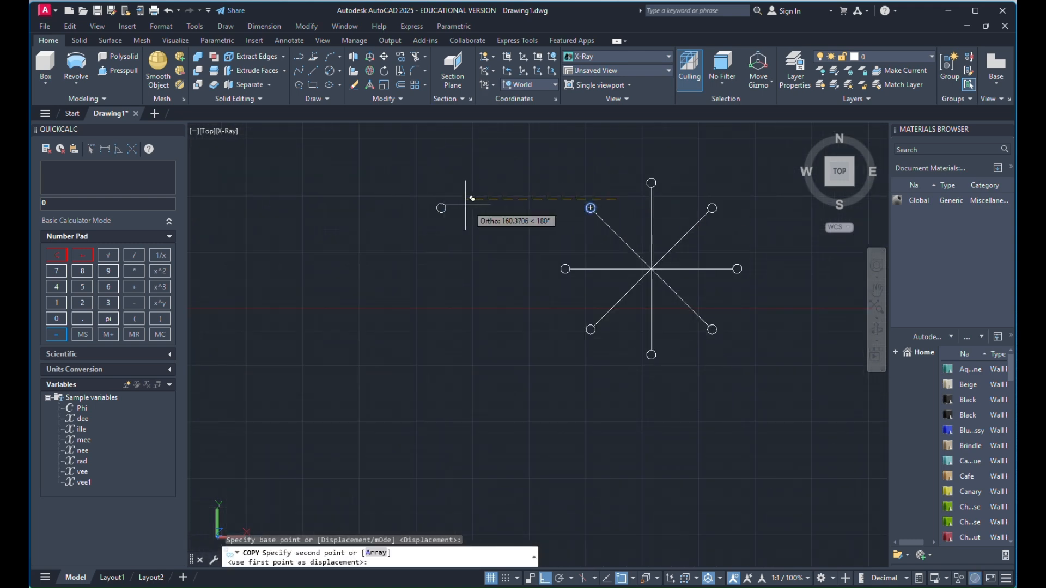
pyautogui.click(316, 206)
pyautogui.rightClick(289, 194)
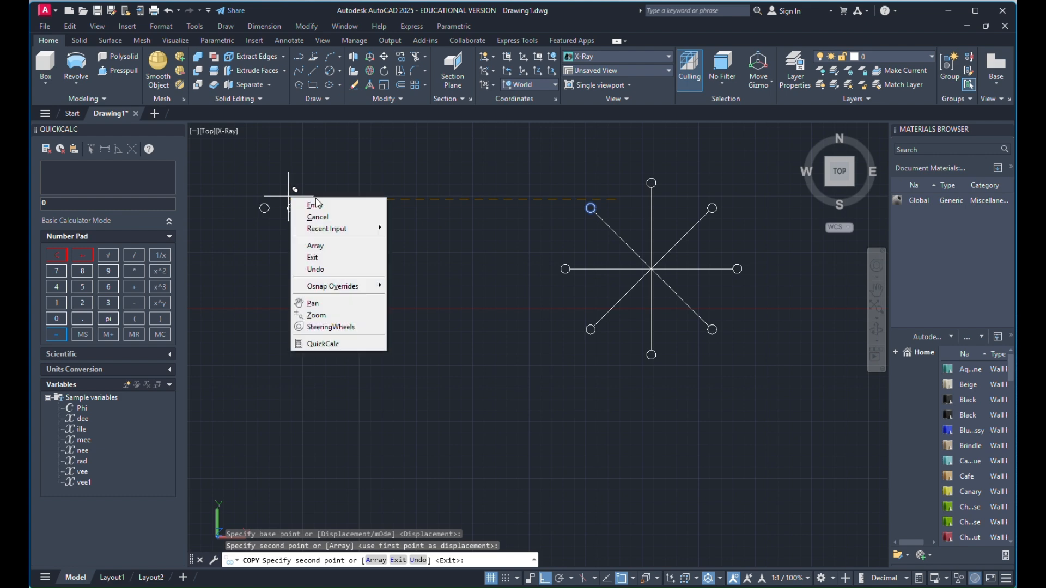
pyautogui.click(316, 203)
# In the SW isometric view, draw a 20-unit vertical line upward from the copied circle's centre
pyautogui.scroll(4, 277, 213)
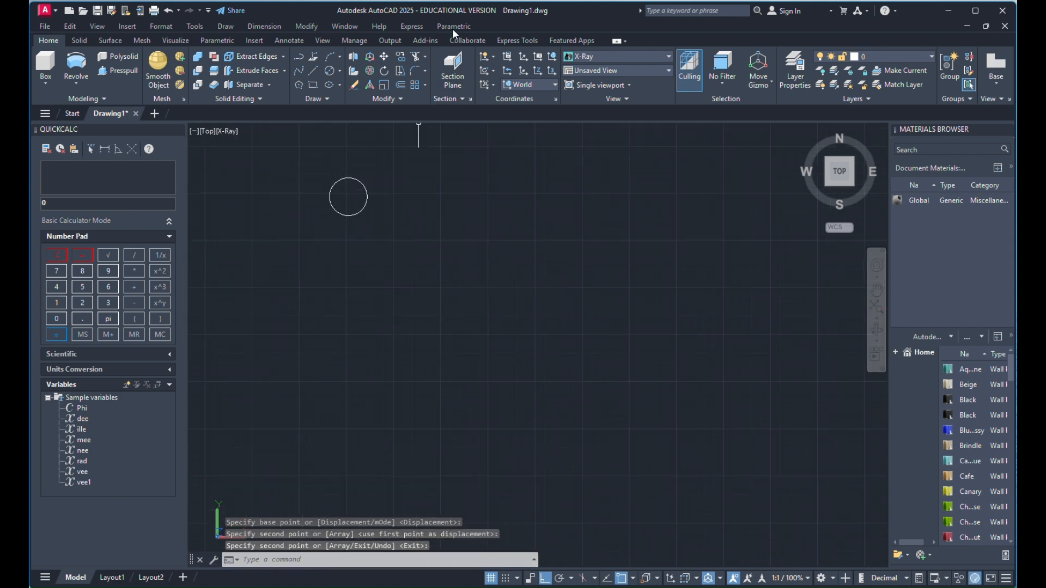
pyautogui.click(371, 167)
pyautogui.click(354, 208)
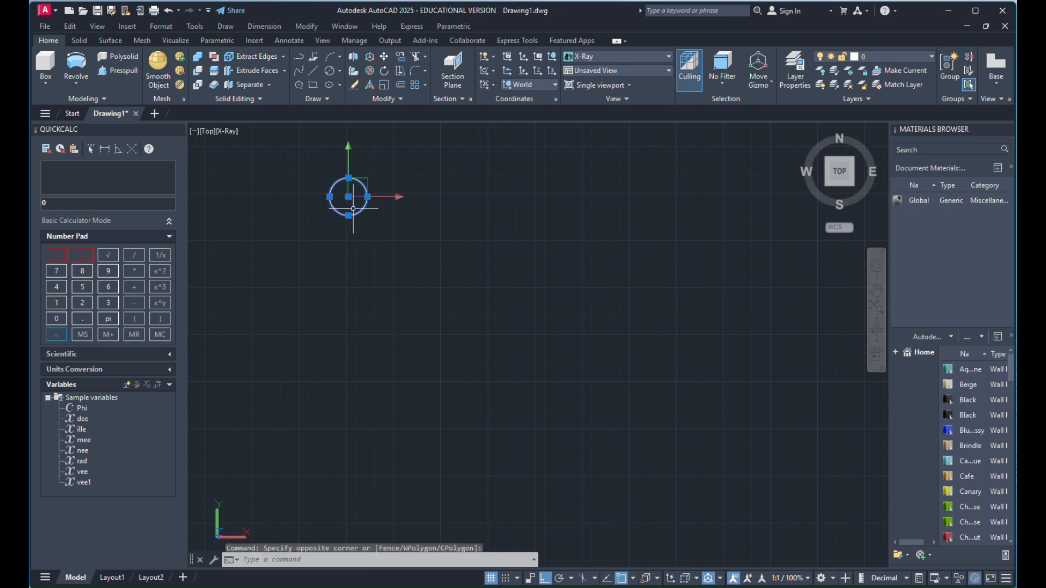
pyautogui.click(829, 191)
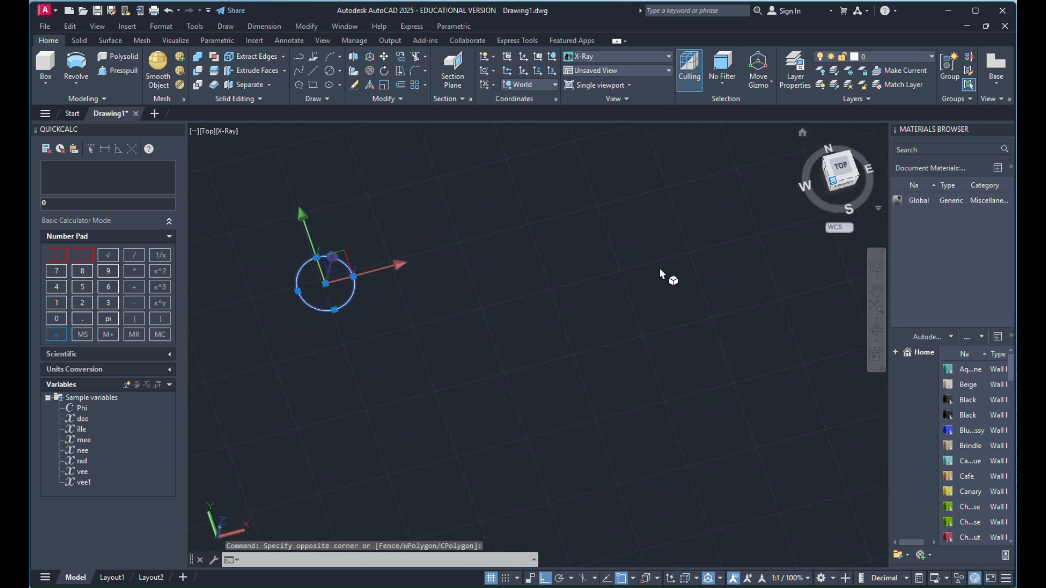
pyautogui.click(319, 75)
pyautogui.click(538, 345)
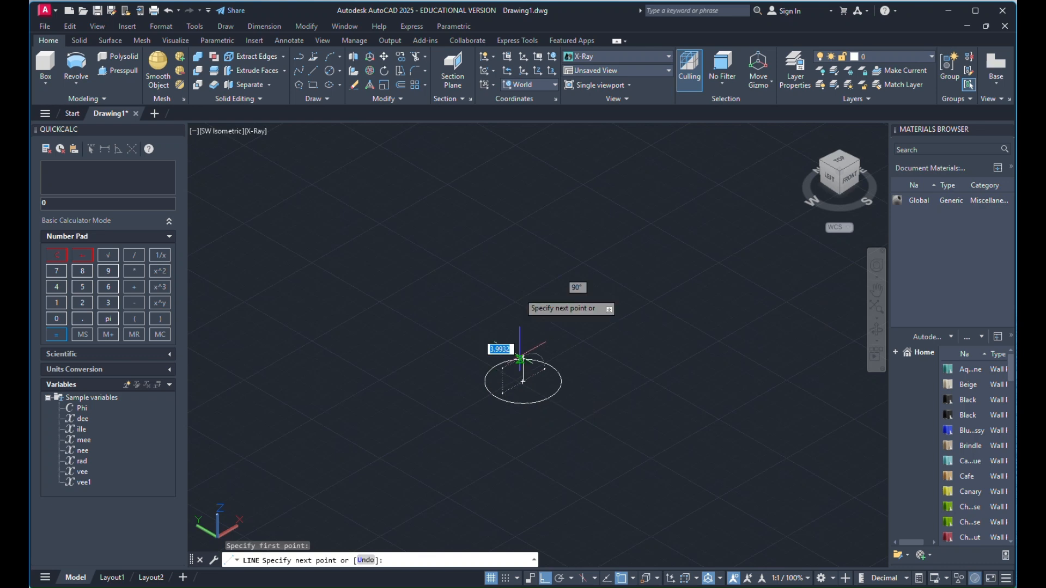
pyautogui.write('20')
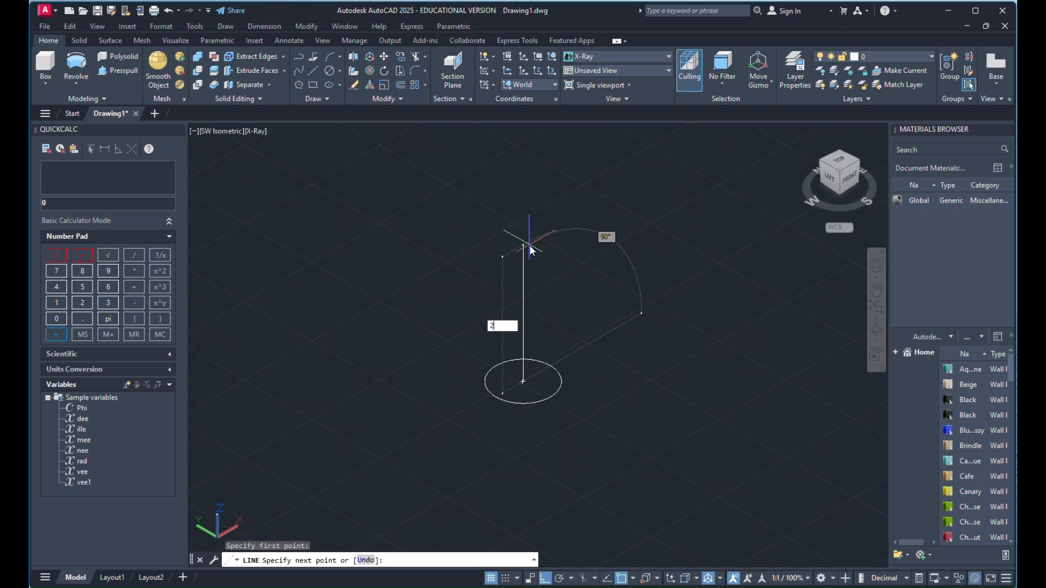
pyautogui.press('Return')
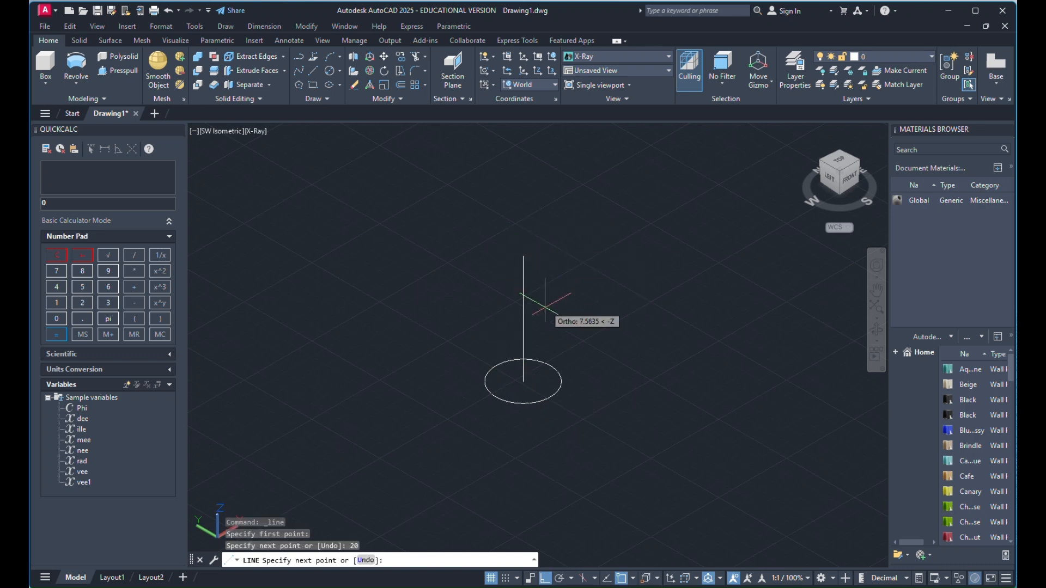
pyautogui.rightClick(603, 254)
pyautogui.click(612, 264)
pyautogui.scroll(3, 541, 332)
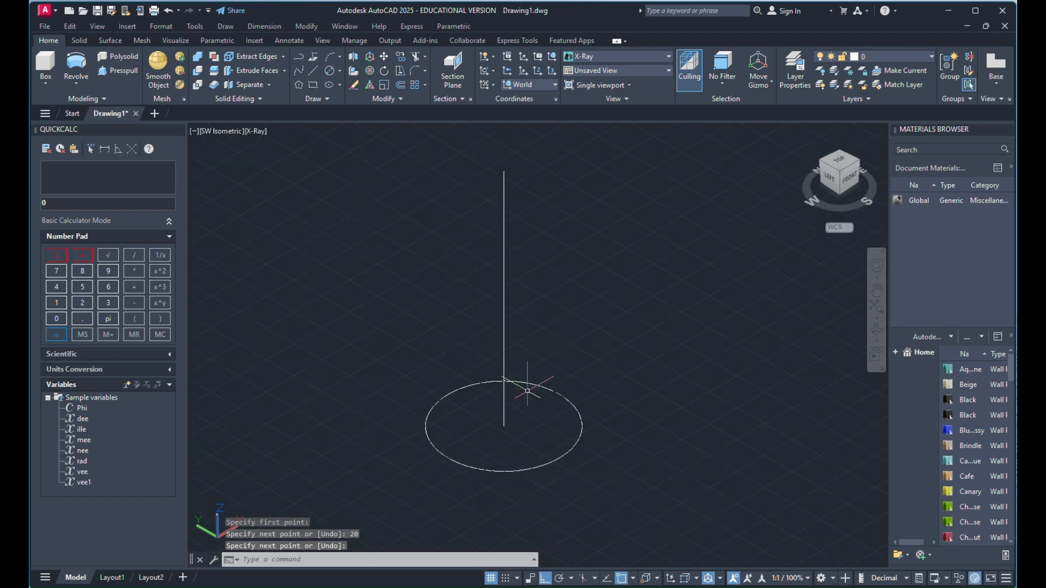
pyautogui.scroll(-2, 522, 217)
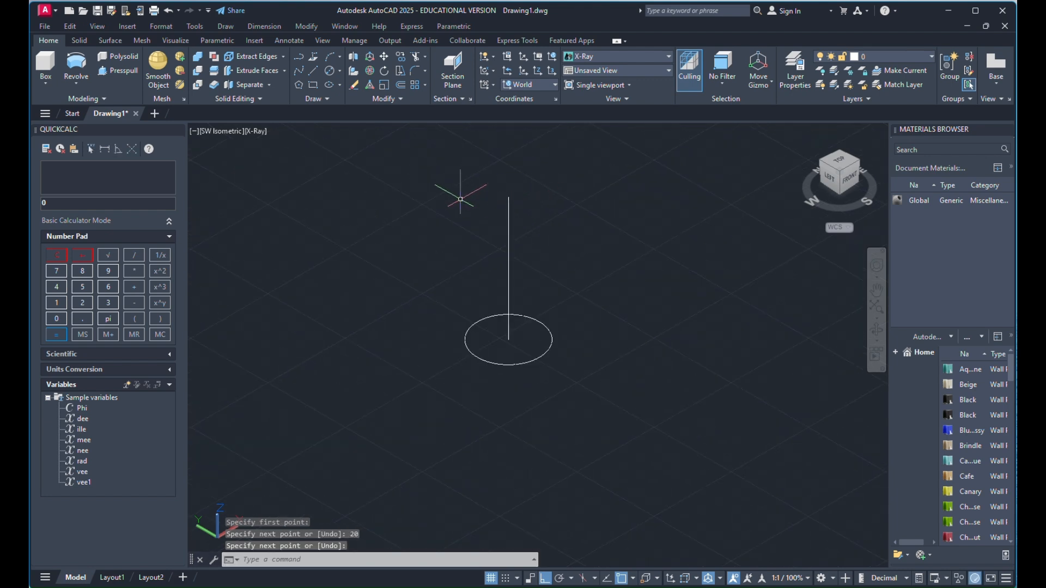
# Extrude the copied circle into a solid cylinder, up to the top endpoint of the vertical line
pyautogui.click(76, 71)
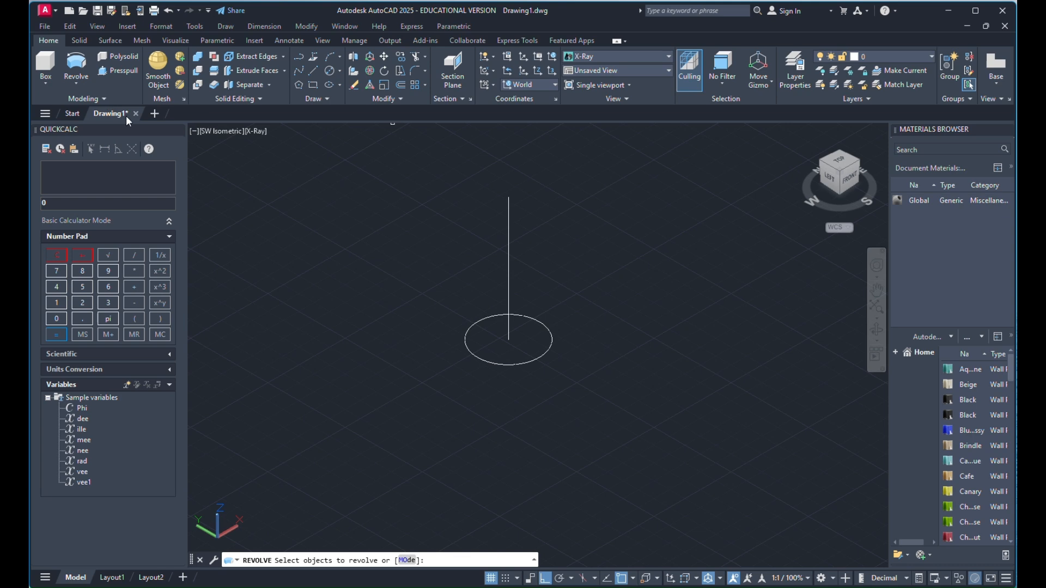
pyautogui.click(87, 82)
pyautogui.click(87, 109)
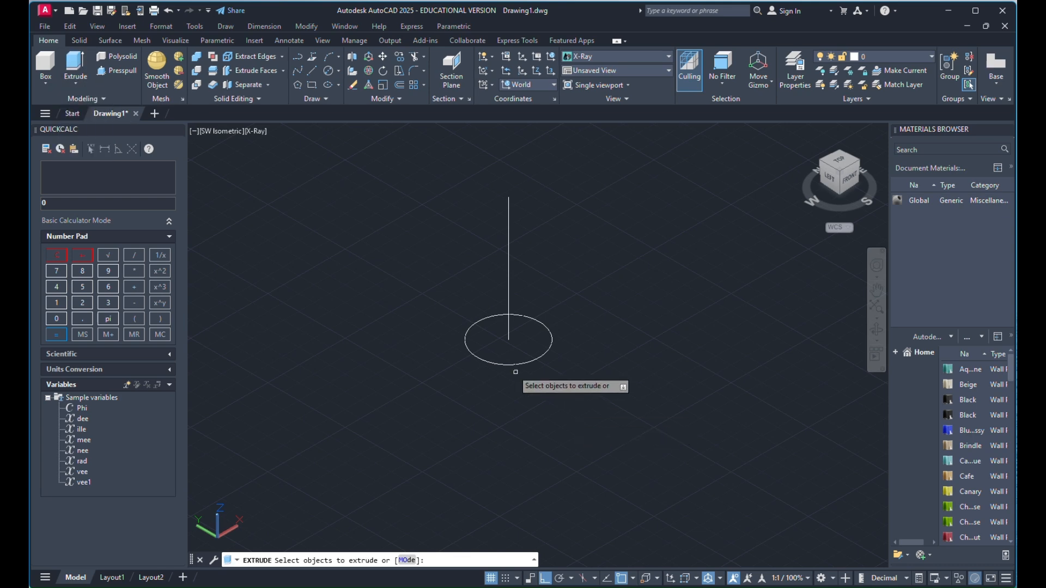
pyautogui.click(499, 362)
pyautogui.rightClick(501, 363)
pyautogui.click(564, 376)
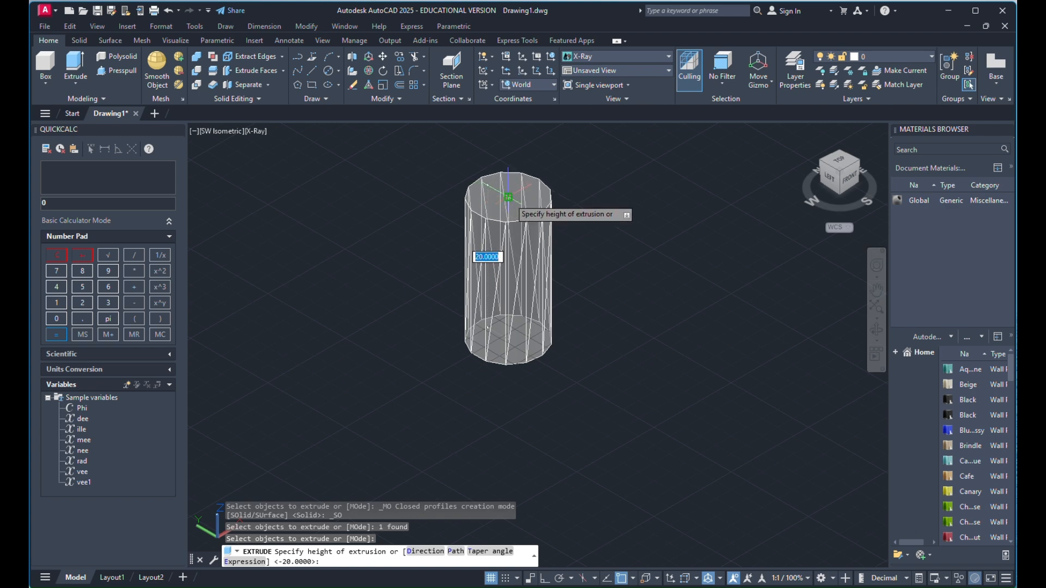
pyautogui.click(509, 198)
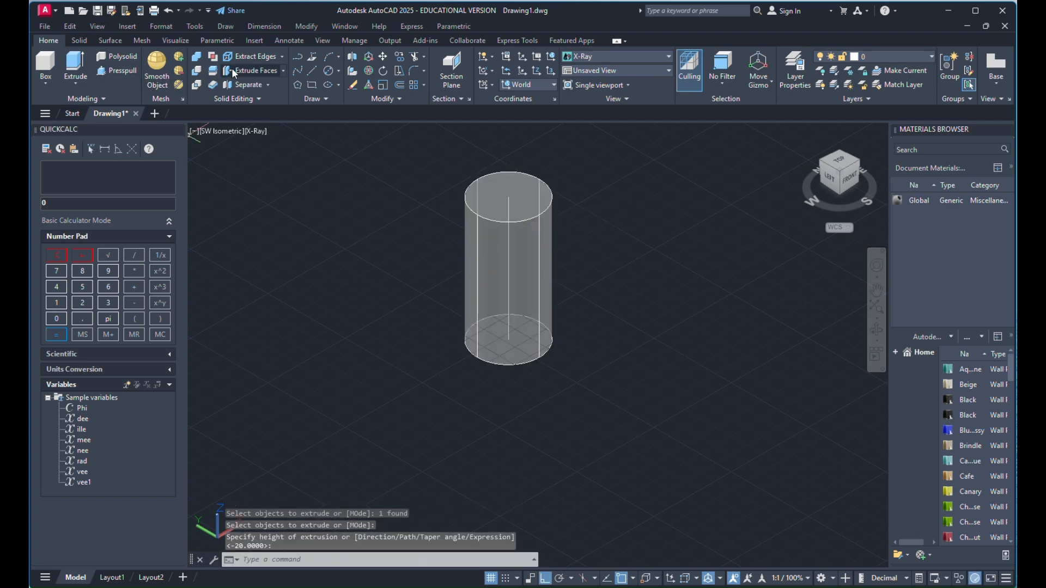
pyautogui.click(403, 100)
pyautogui.click(322, 100)
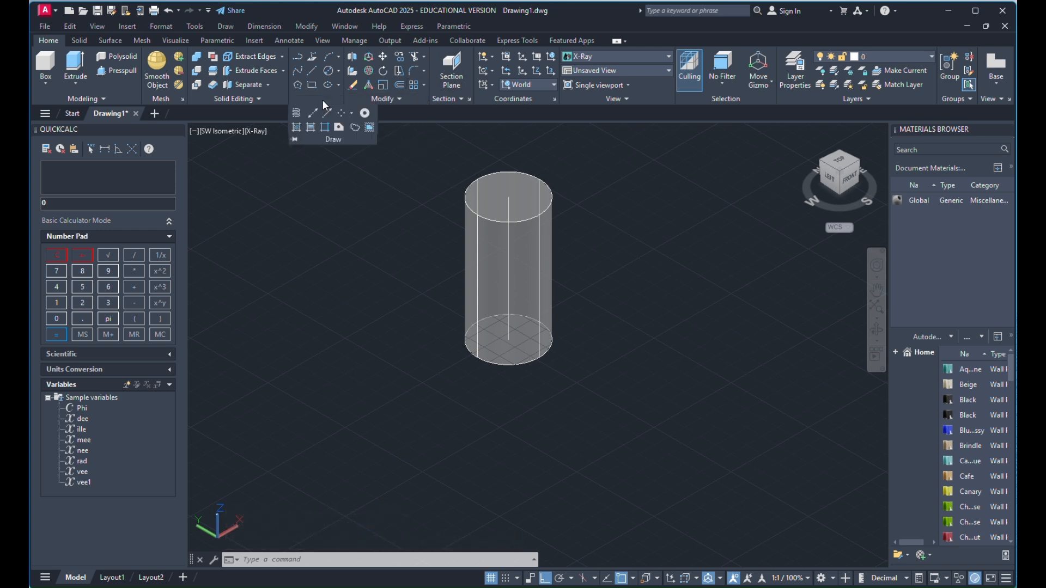
pyautogui.click(296, 112)
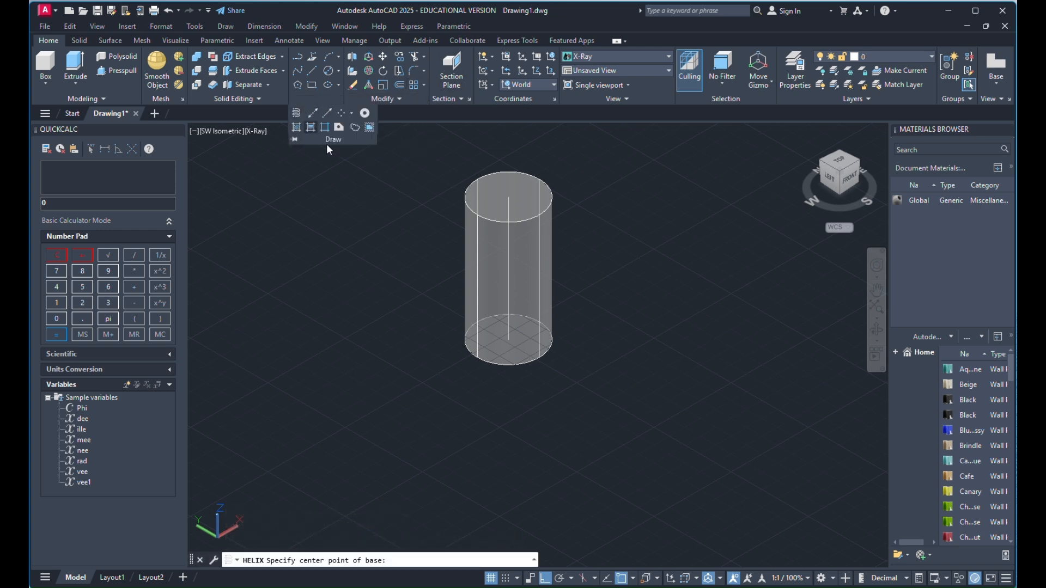
pyautogui.click(501, 342)
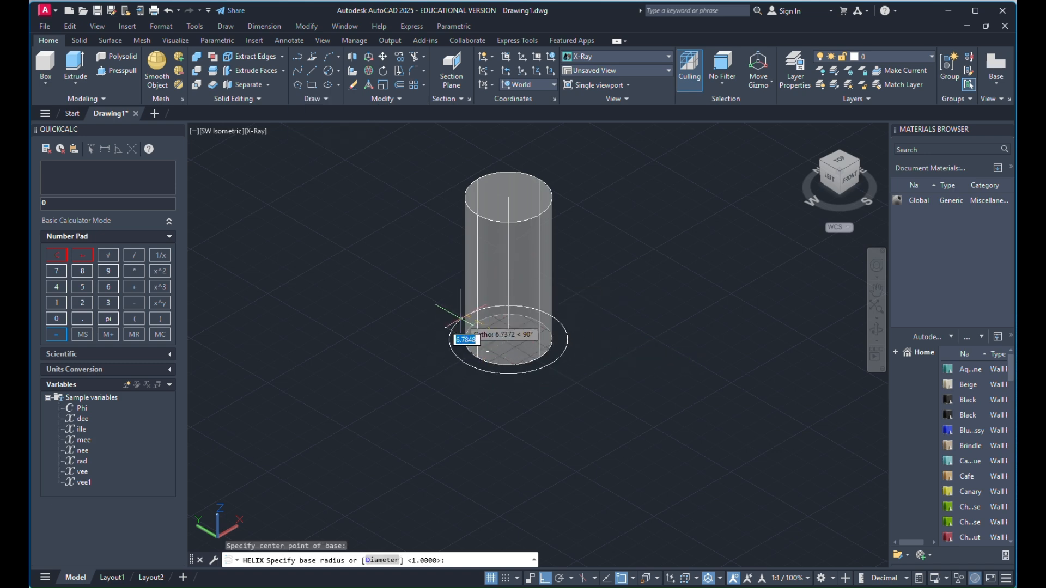
pyautogui.scroll(6, 469, 324)
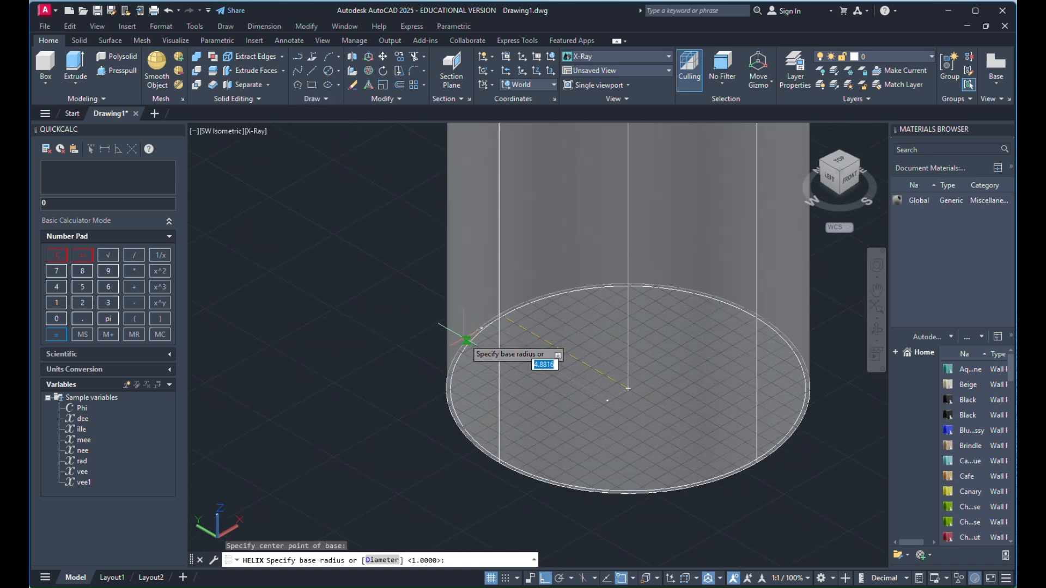
pyautogui.click(460, 349)
pyautogui.scroll(-4, 497, 300)
pyautogui.scroll(-5, 491, 316)
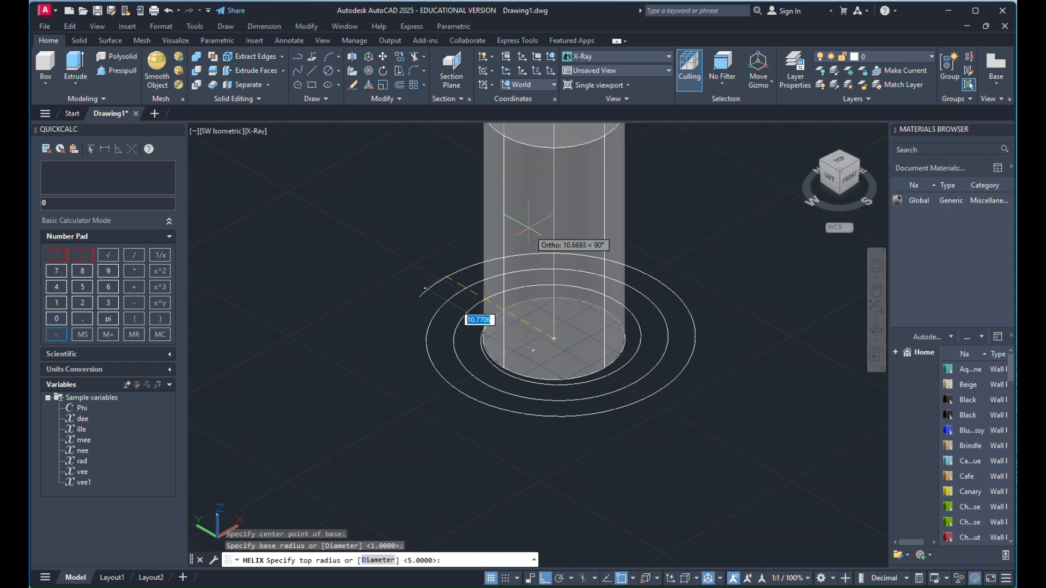
pyautogui.scroll(5, 537, 198)
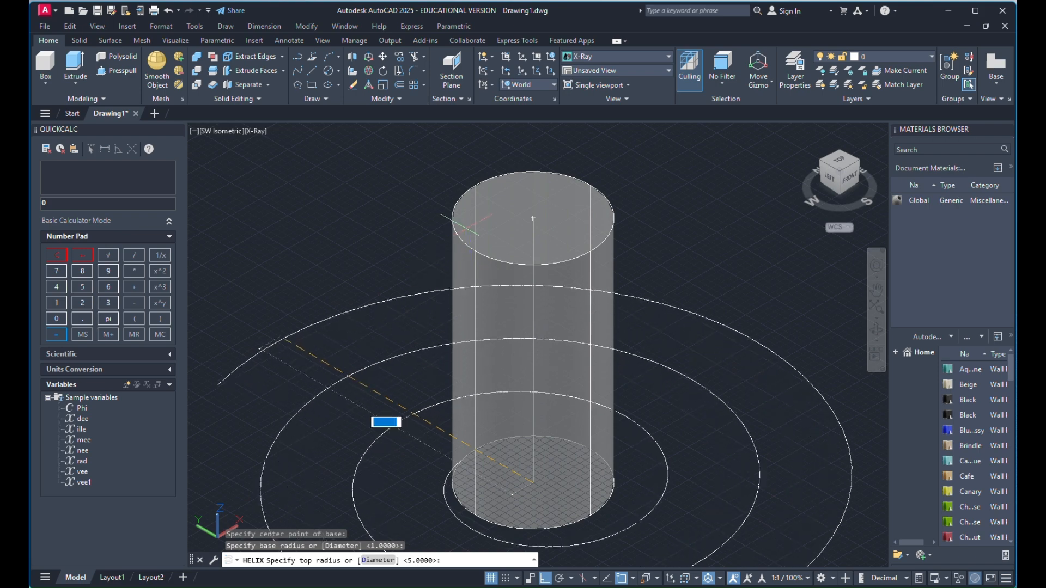
pyautogui.scroll(3, 509, 496)
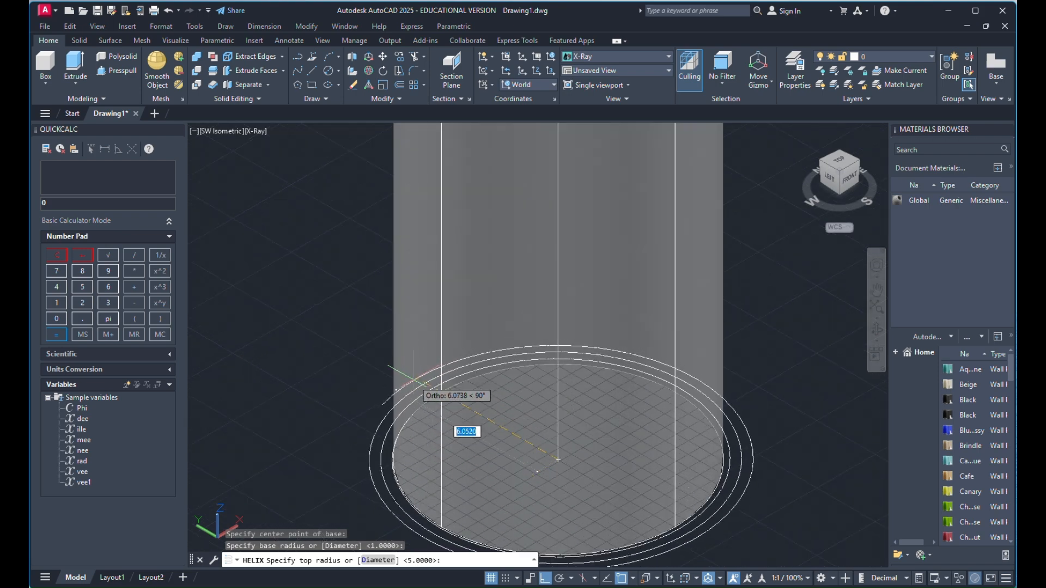
pyautogui.press('Escape')
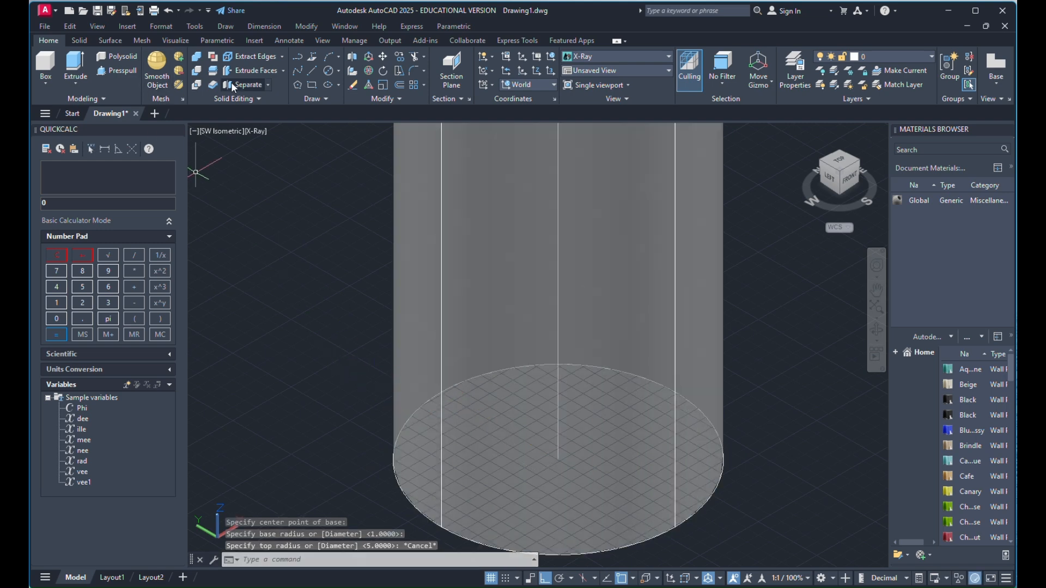
# Draw a helix centred on the cylinder's base with base and top radius 5, rising to the top end of the vertical line
pyautogui.click(331, 100)
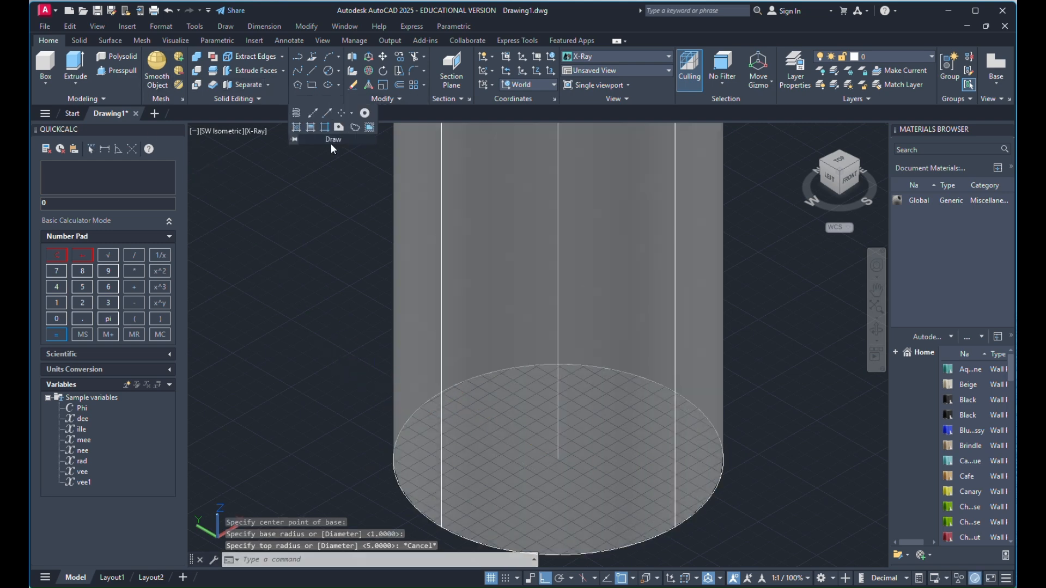
pyautogui.click(293, 110)
pyautogui.click(558, 459)
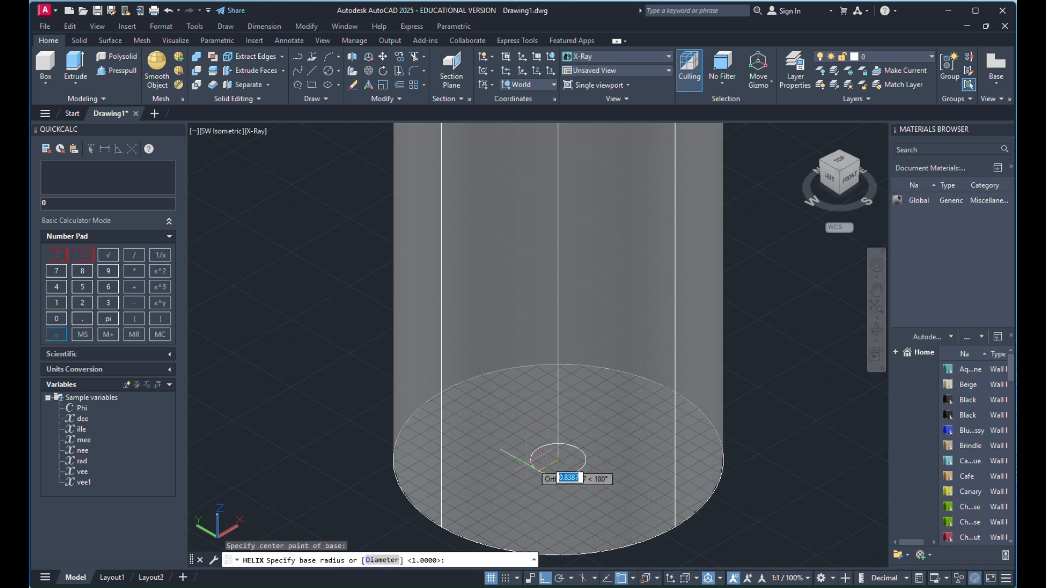
pyautogui.click(421, 406)
pyautogui.click(421, 406)
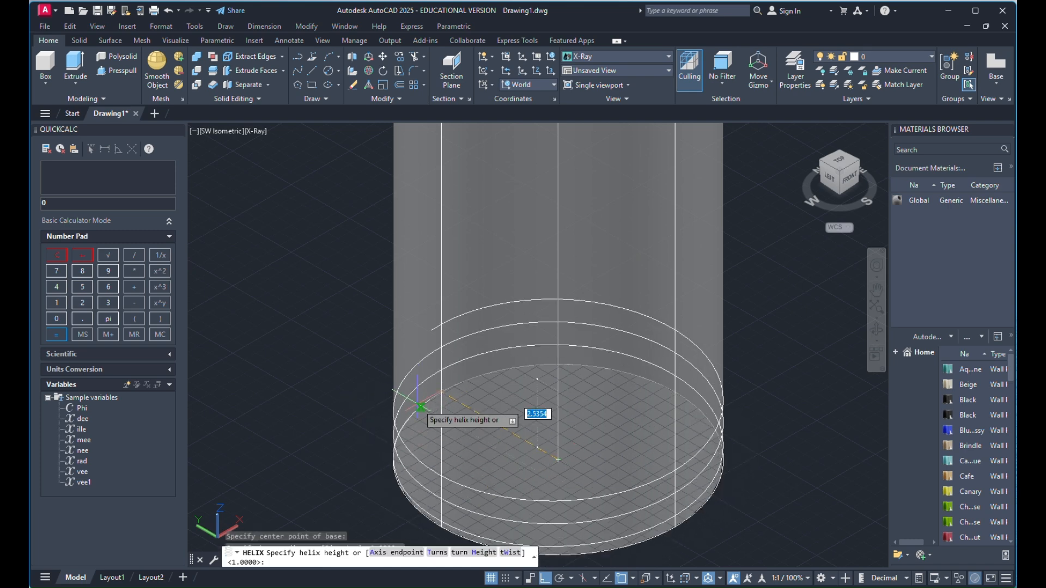
pyautogui.scroll(-9, 433, 344)
pyautogui.scroll(7, 466, 234)
pyautogui.click(467, 235)
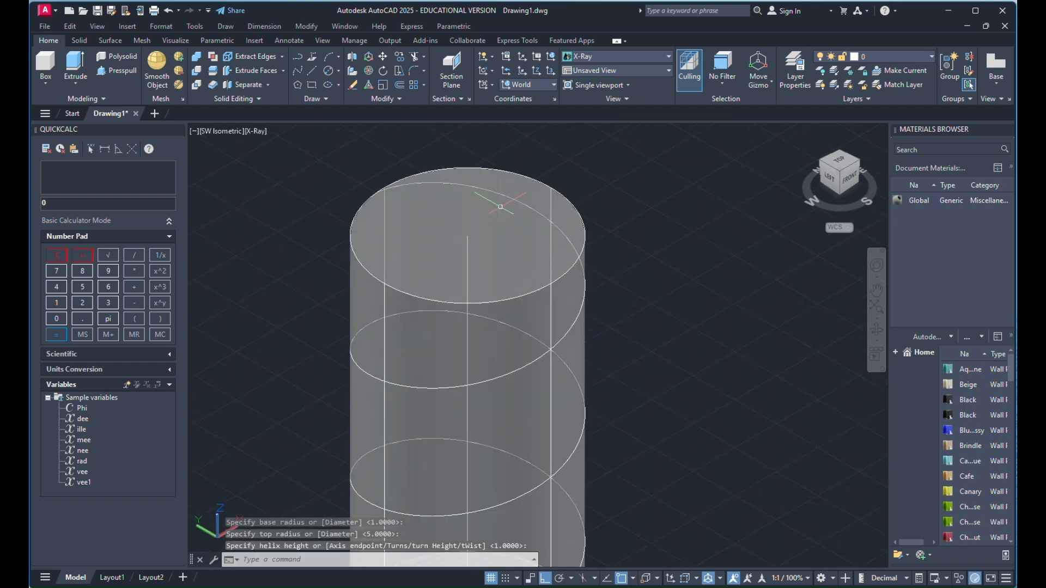
pyautogui.scroll(-3, 559, 244)
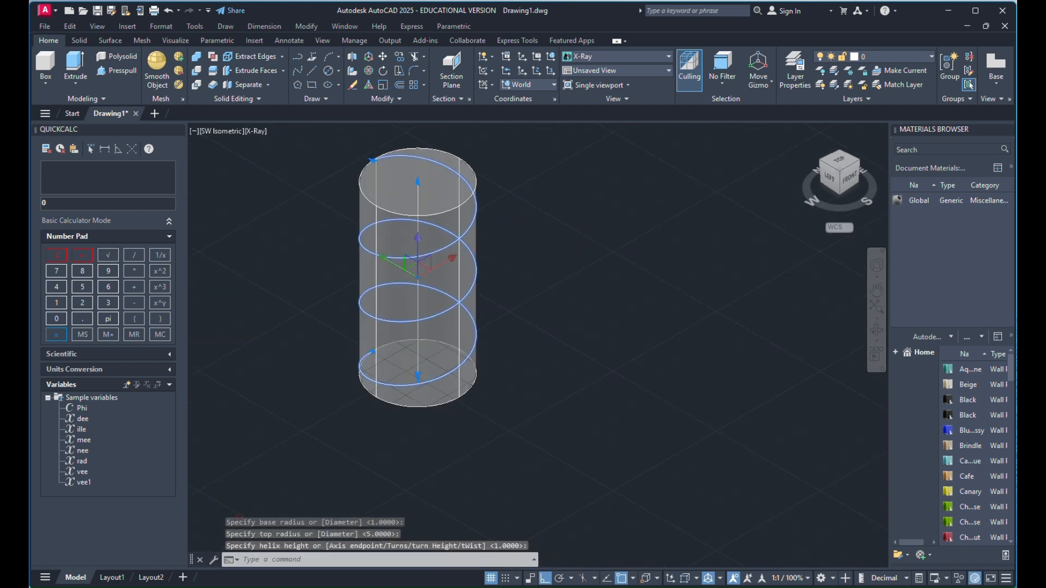
pyautogui.click(468, 230)
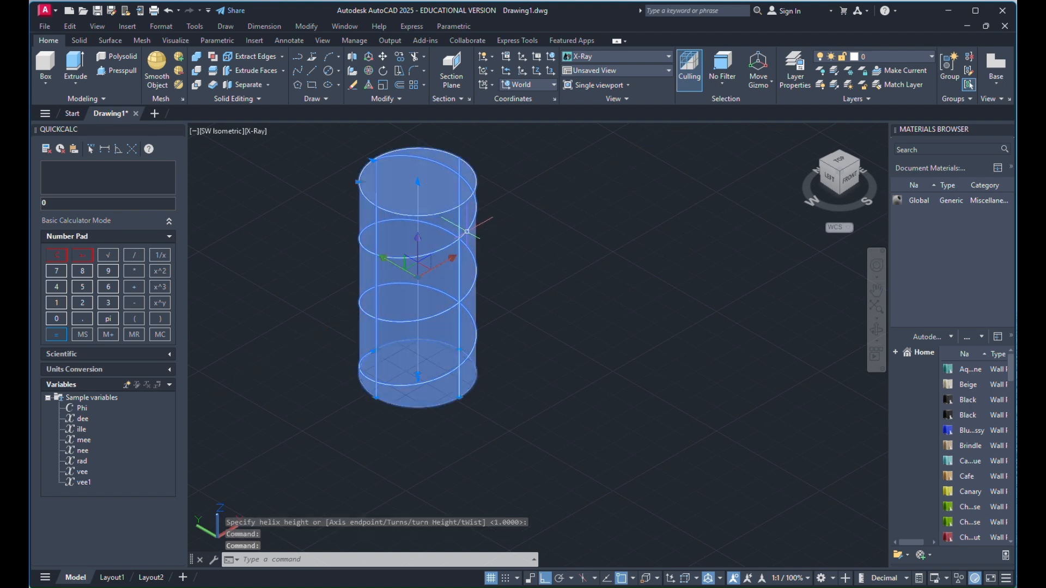
pyautogui.press('Escape')
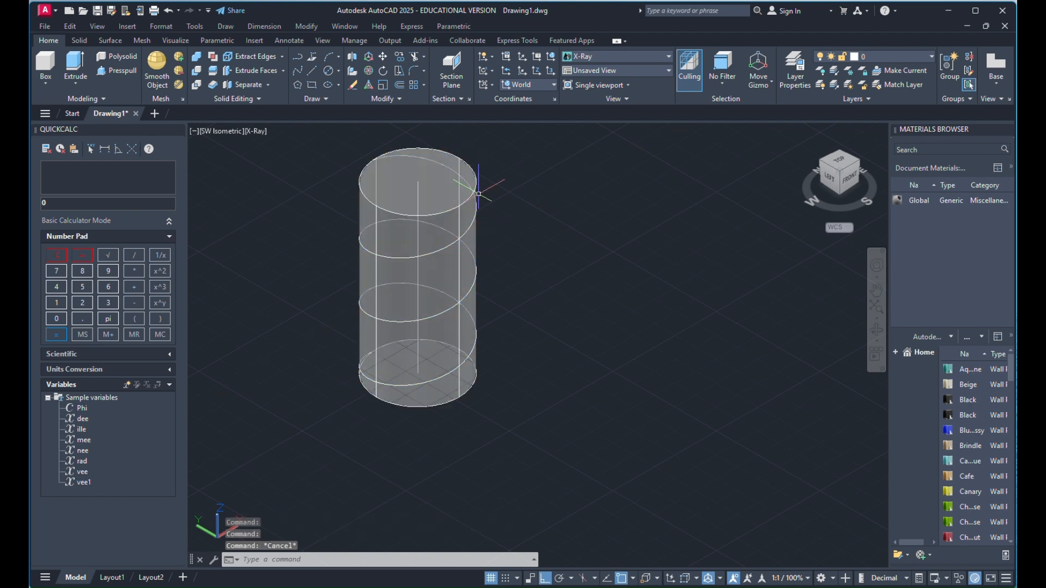
pyautogui.click(478, 216)
pyautogui.press('Escape')
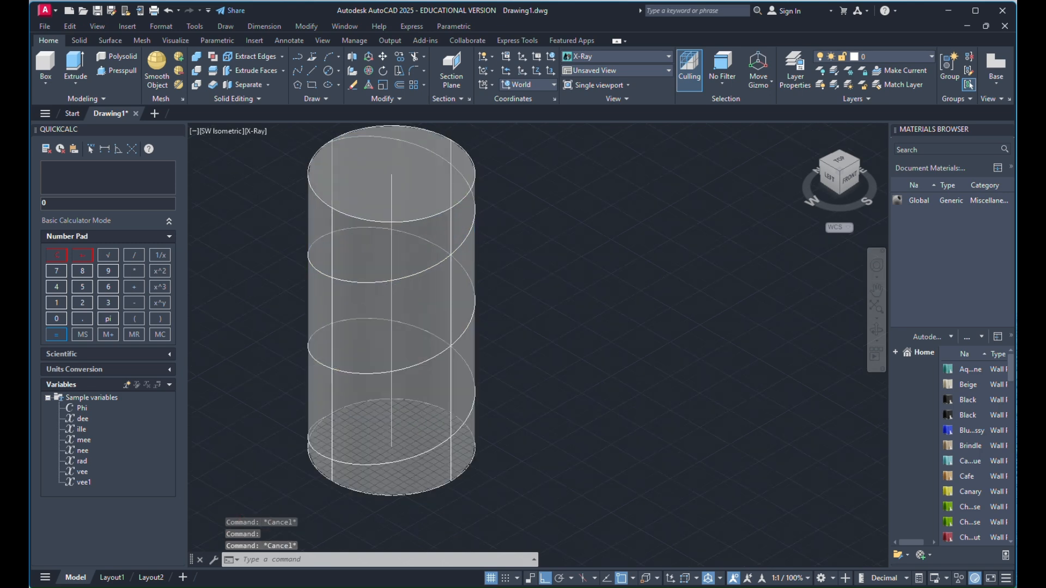
# Set the helix around the cylinder to 24 turns and clear the selection
pyautogui.scroll(6, 478, 215)
pyautogui.click(468, 230)
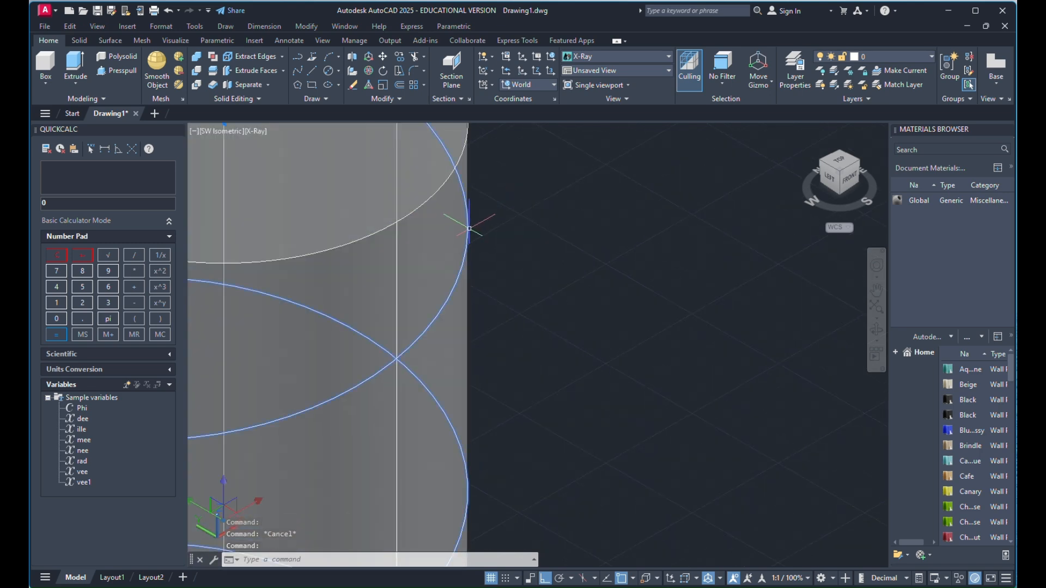
pyautogui.scroll(-6, 468, 231)
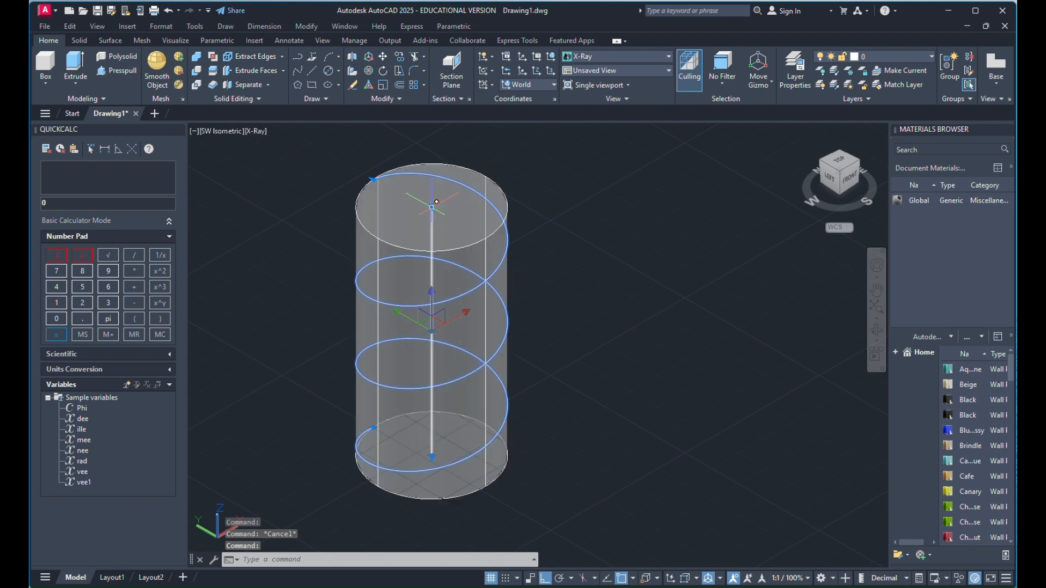
pyautogui.rightClick(432, 208)
pyautogui.click(535, 164)
pyautogui.click(547, 175)
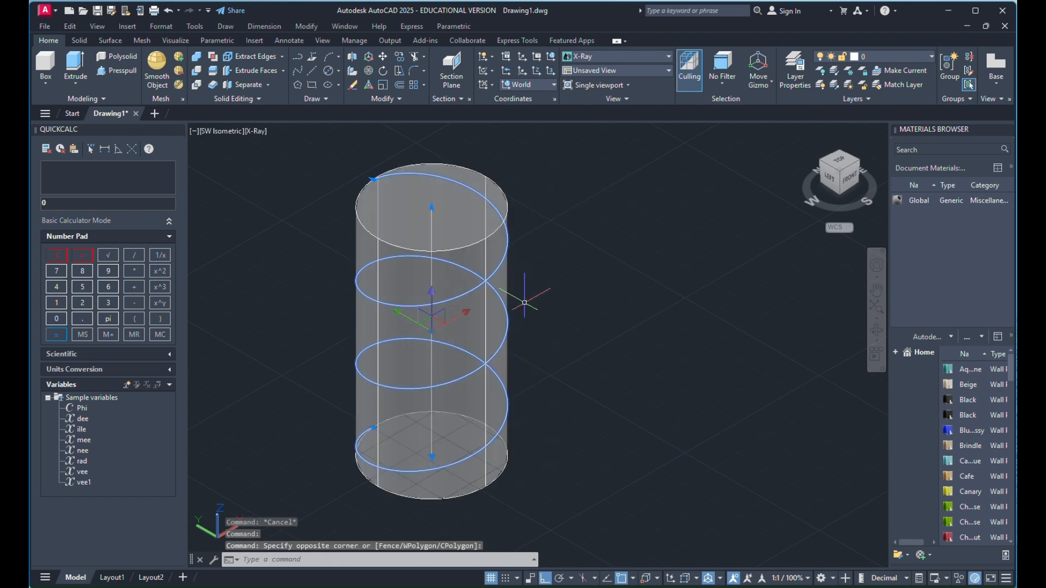
pyautogui.click(501, 263)
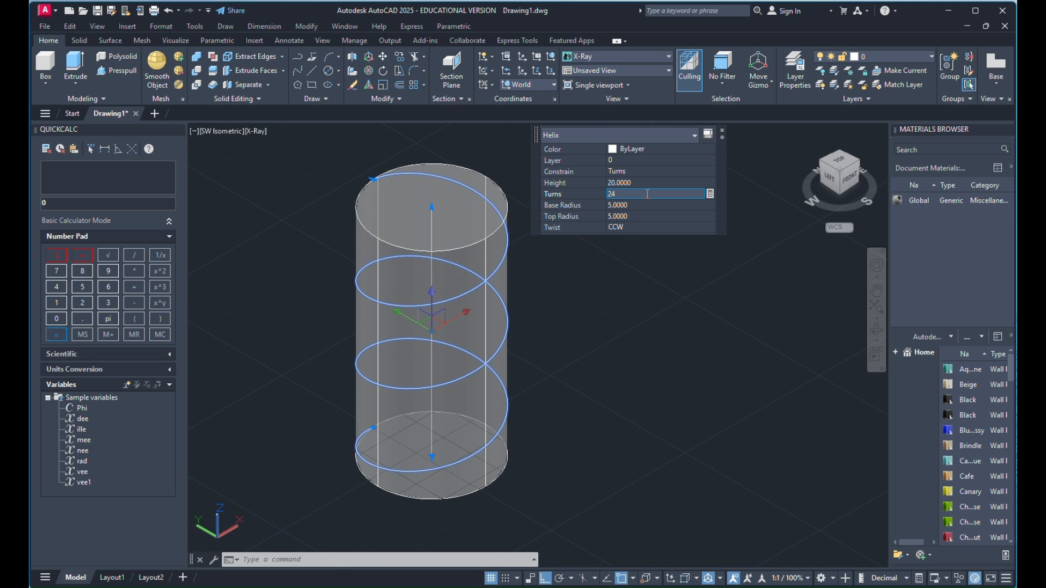
pyautogui.press('Tab')
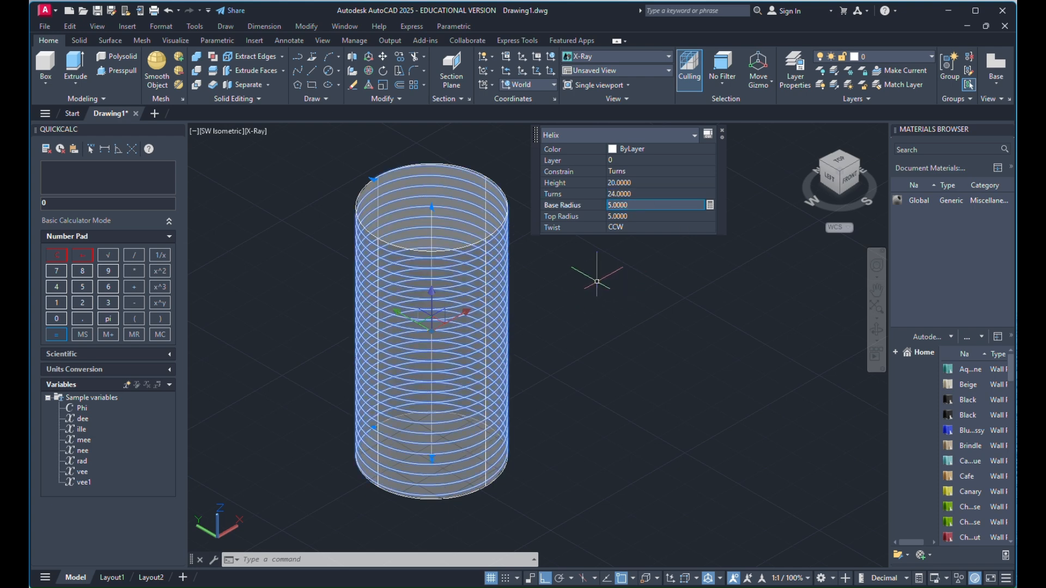
pyautogui.click(597, 281)
pyautogui.click(597, 282)
pyautogui.press('Escape')
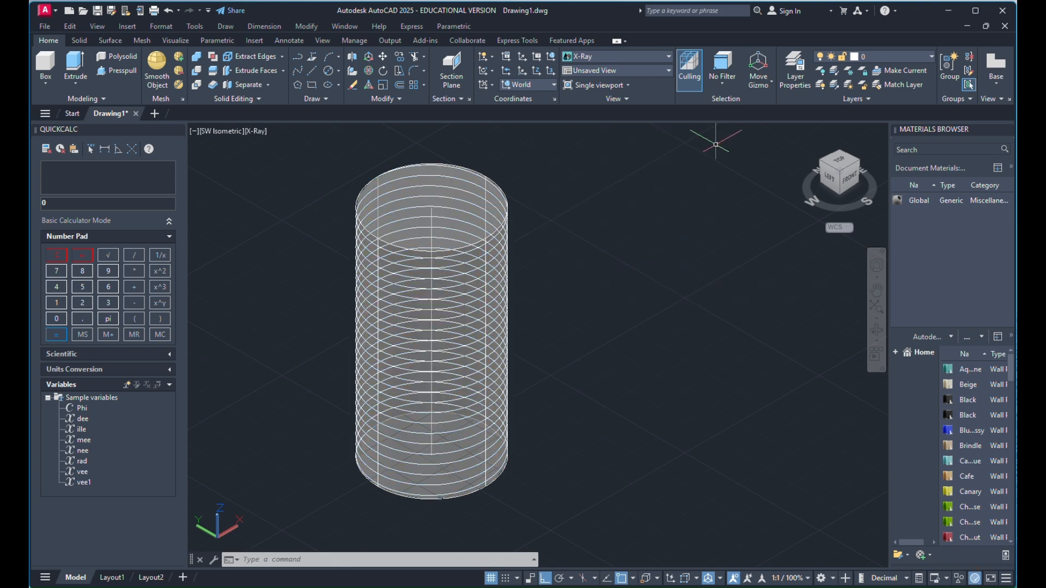
# Draw a circle of diameter 1 in the empty area beside the cylinder as the sweep profile
pyautogui.scroll(-4, 499, 274)
pyautogui.scroll(4, 443, 267)
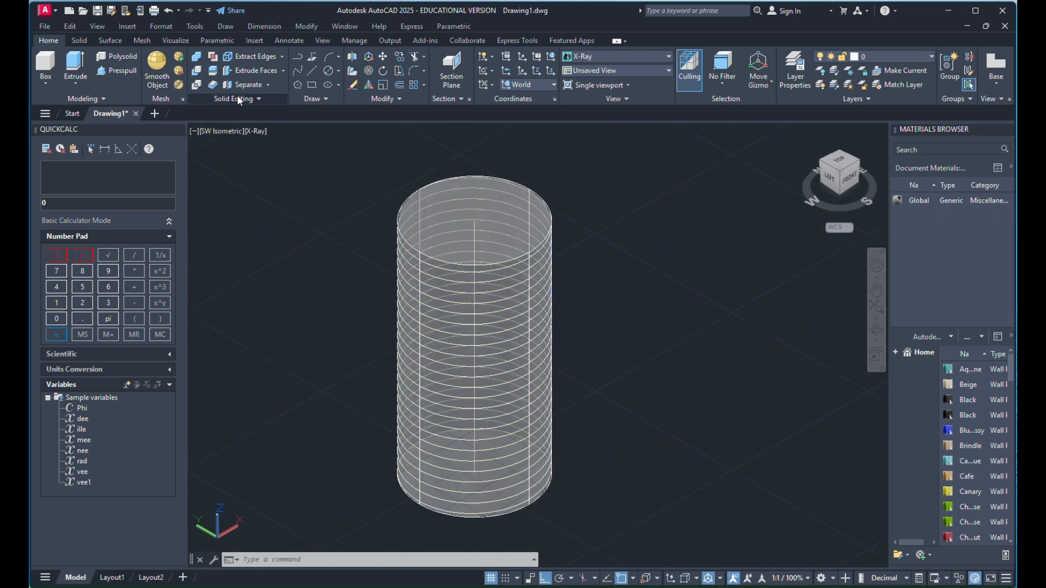
pyautogui.click(339, 71)
pyautogui.click(374, 114)
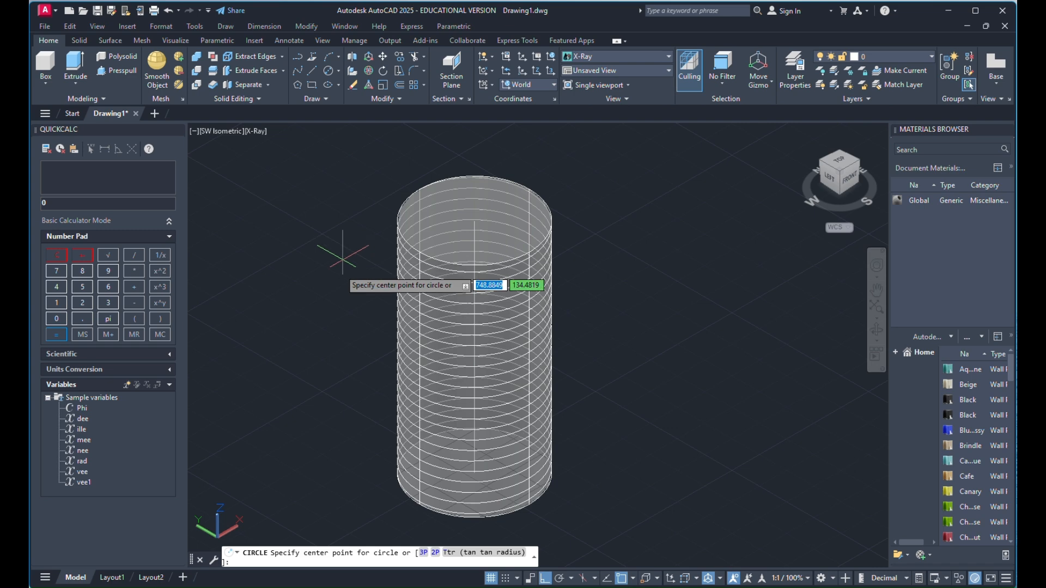
pyautogui.click(330, 300)
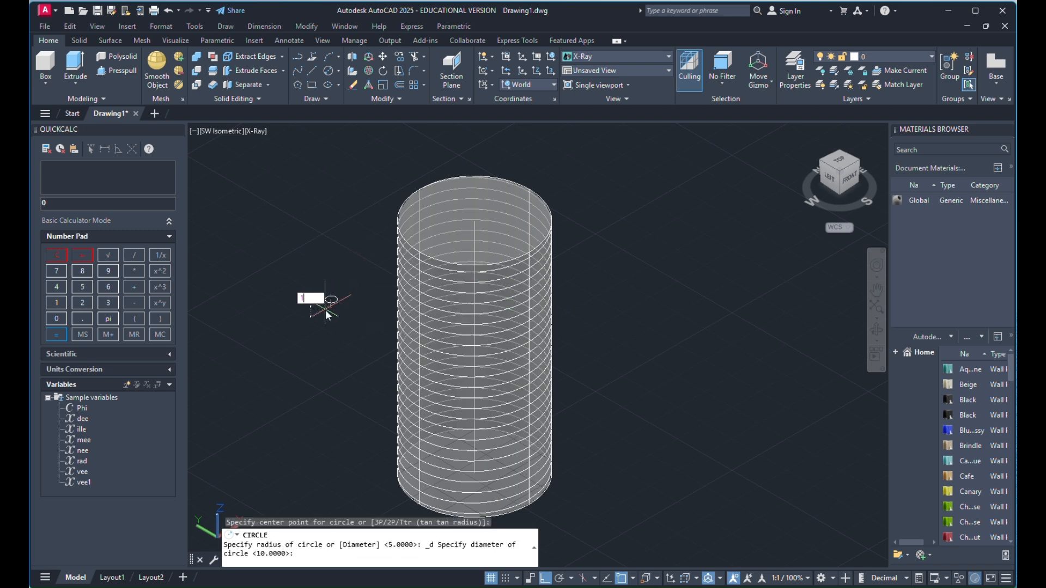
pyautogui.write('1')
pyautogui.press('Return')
pyautogui.scroll(2, 341, 285)
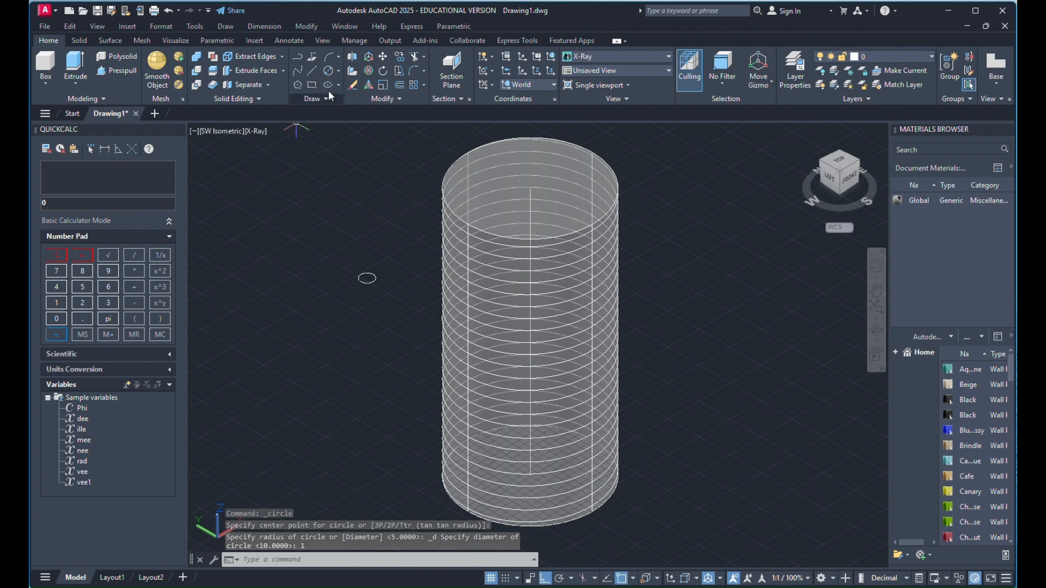
# Try to sweep the diameter-1 circle along the helix as a solid
pyautogui.click(80, 81)
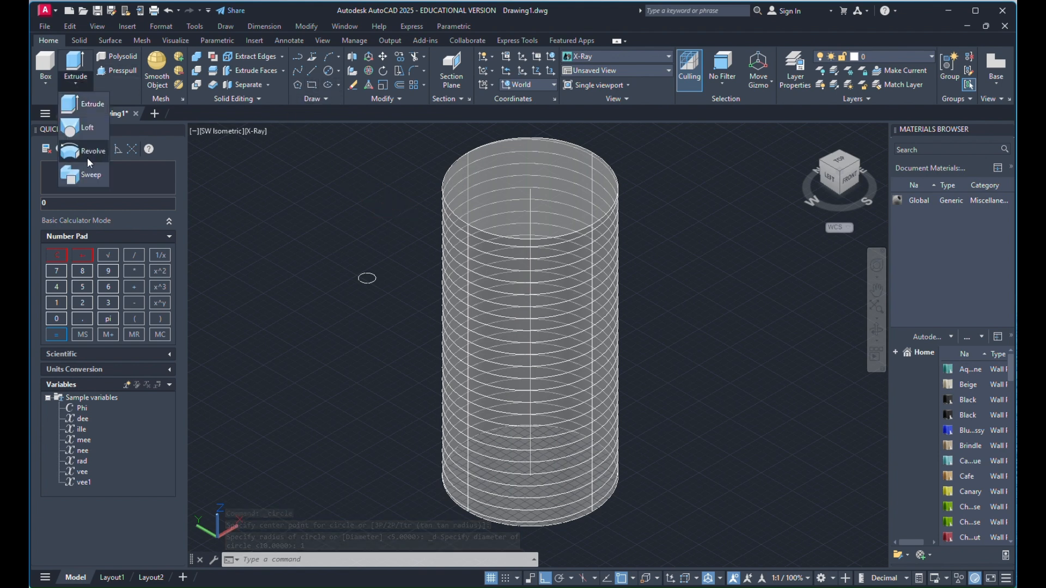
pyautogui.click(82, 175)
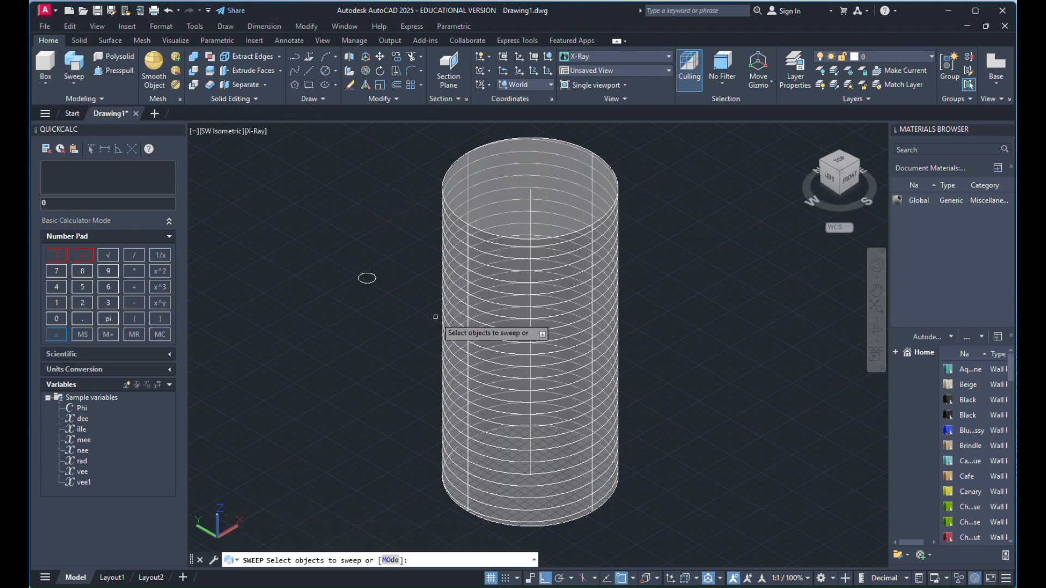
pyautogui.click(366, 278)
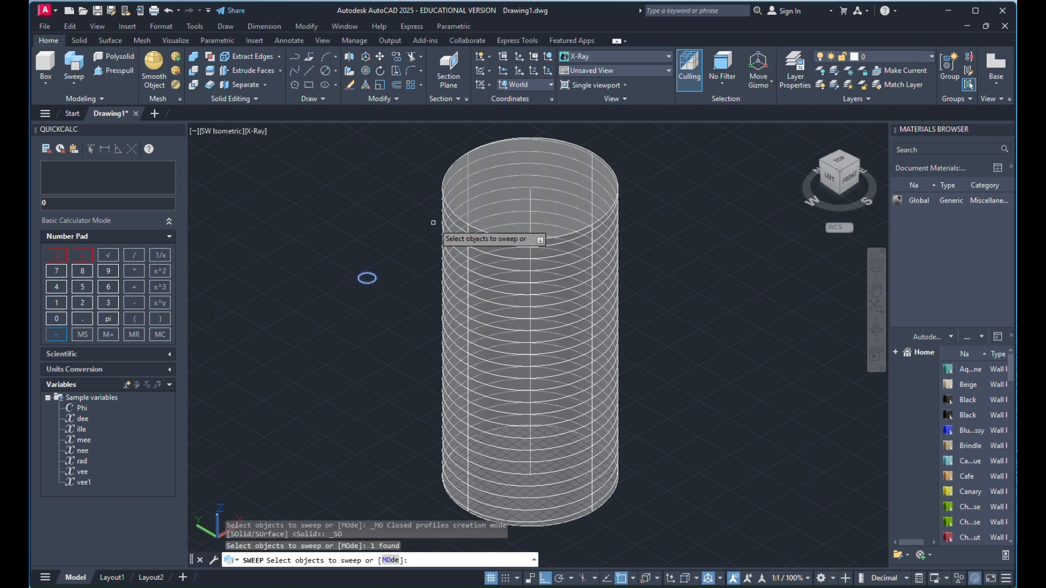
pyautogui.press('Return')
pyautogui.scroll(2, 479, 185)
pyautogui.scroll(1, 479, 185)
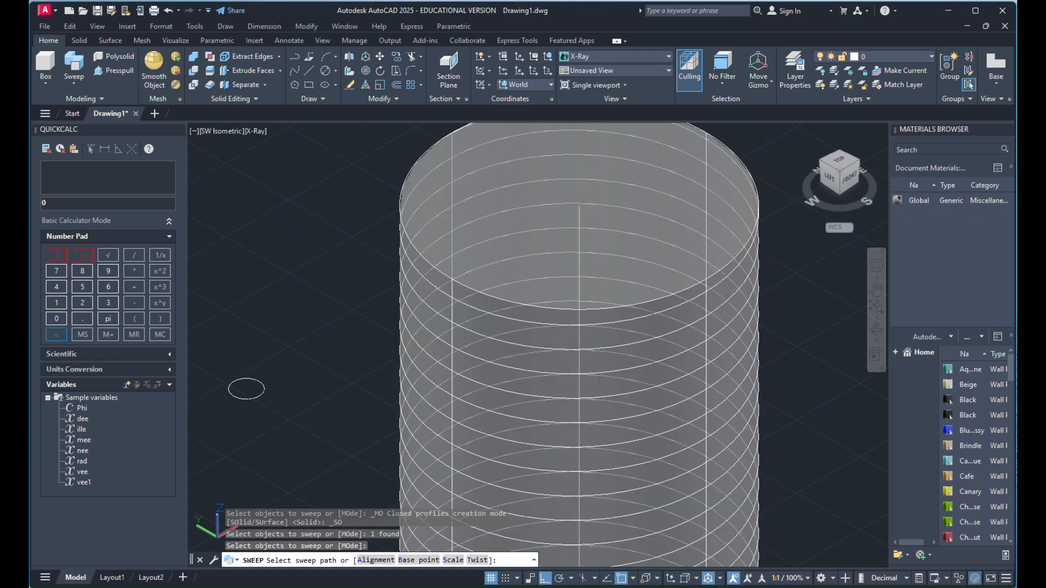
pyautogui.click(397, 236)
pyautogui.press('Return')
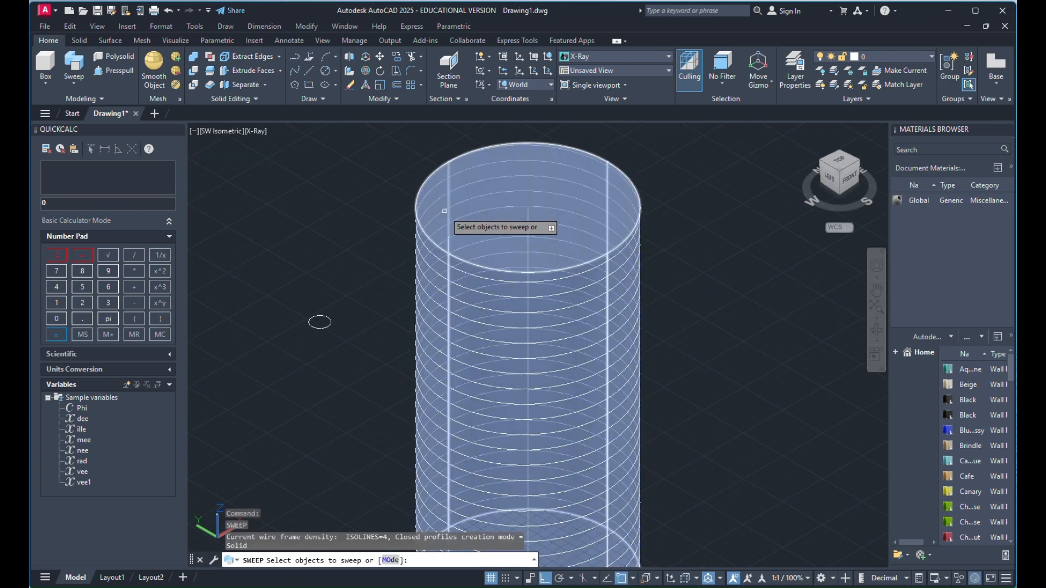
pyautogui.scroll(1, 324, 330)
pyautogui.click(421, 217)
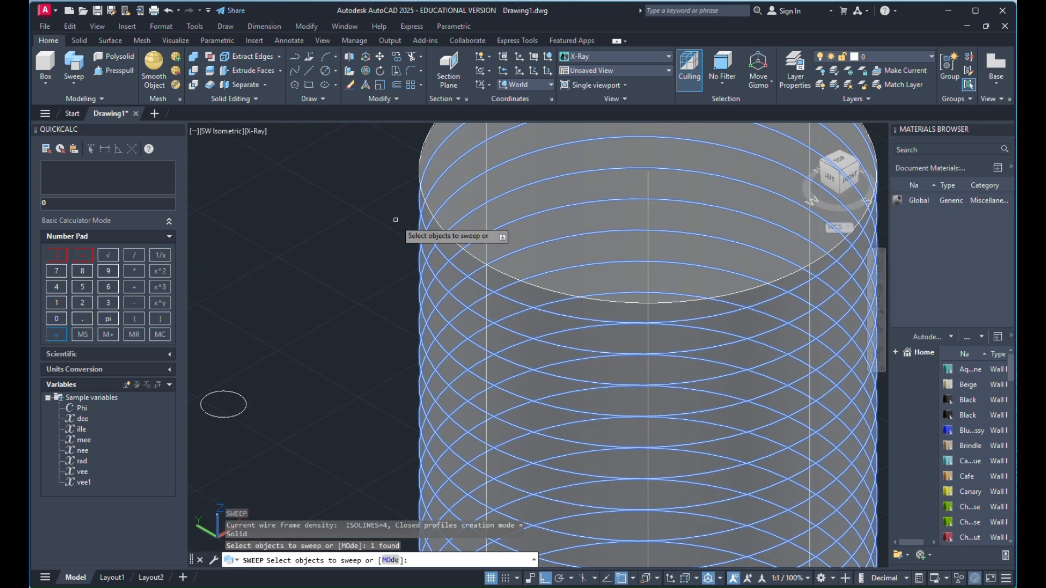
pyautogui.press('Escape')
pyautogui.click(75, 84)
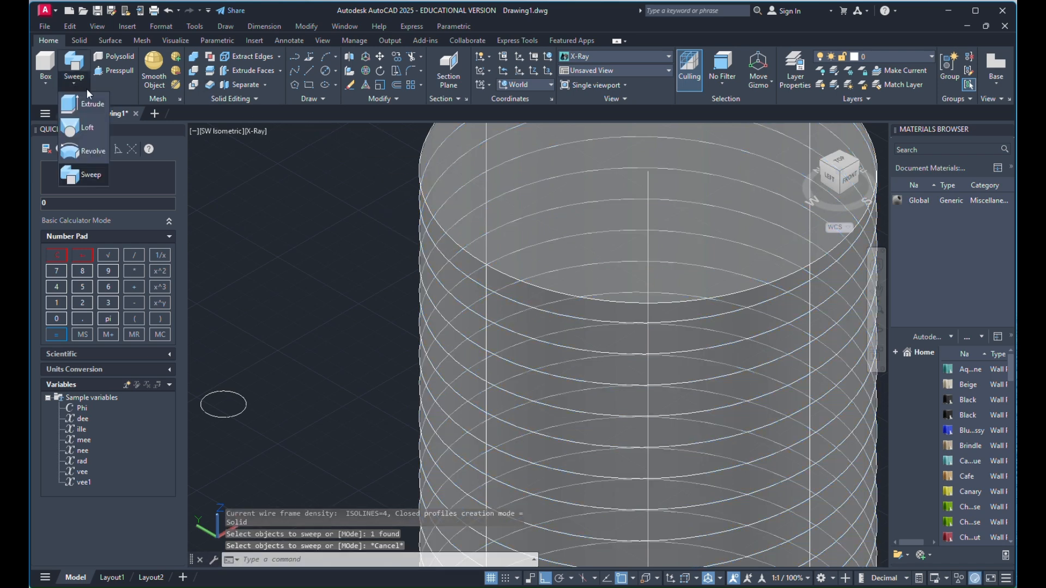
pyautogui.click(86, 173)
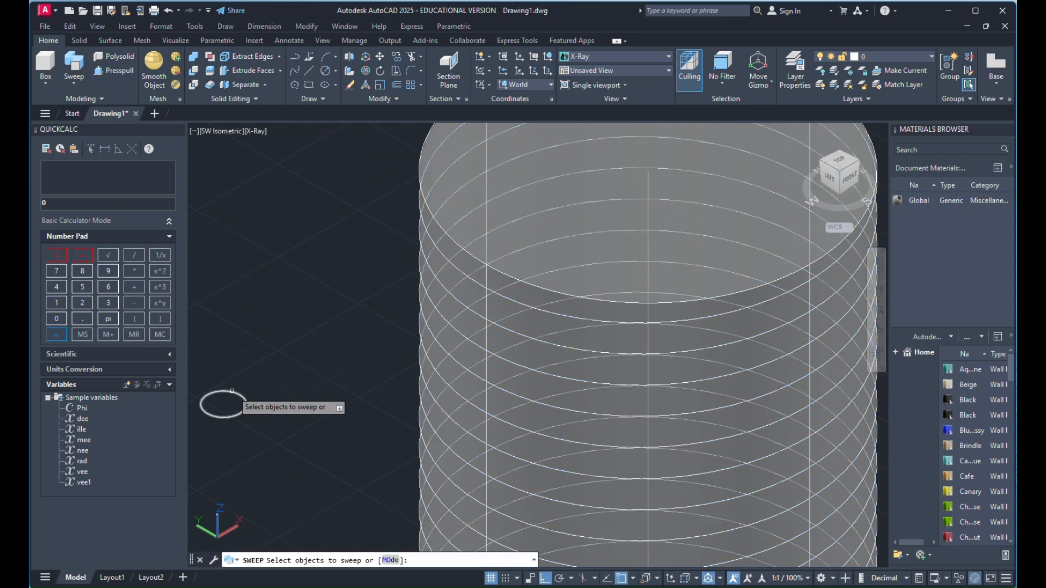
pyautogui.press('Escape')
# Erase the diameter-1 profile circle beside the cylinder
pyautogui.click(280, 338)
pyautogui.click(240, 420)
pyautogui.press('Delete')
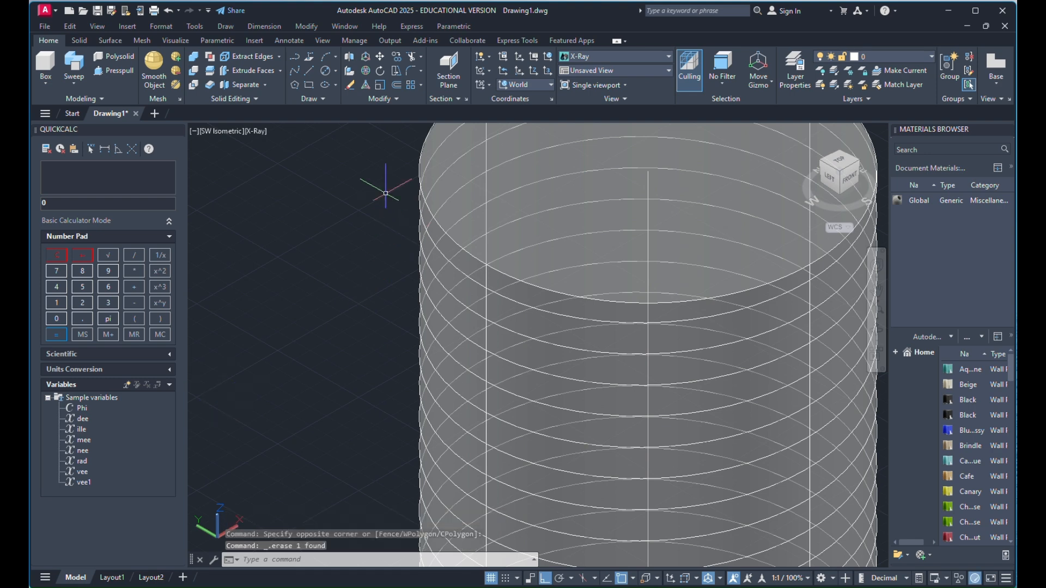
# Draw a circle of diameter 0.5 by centre and diameter in the empty area beside the cylinder
pyautogui.click(335, 71)
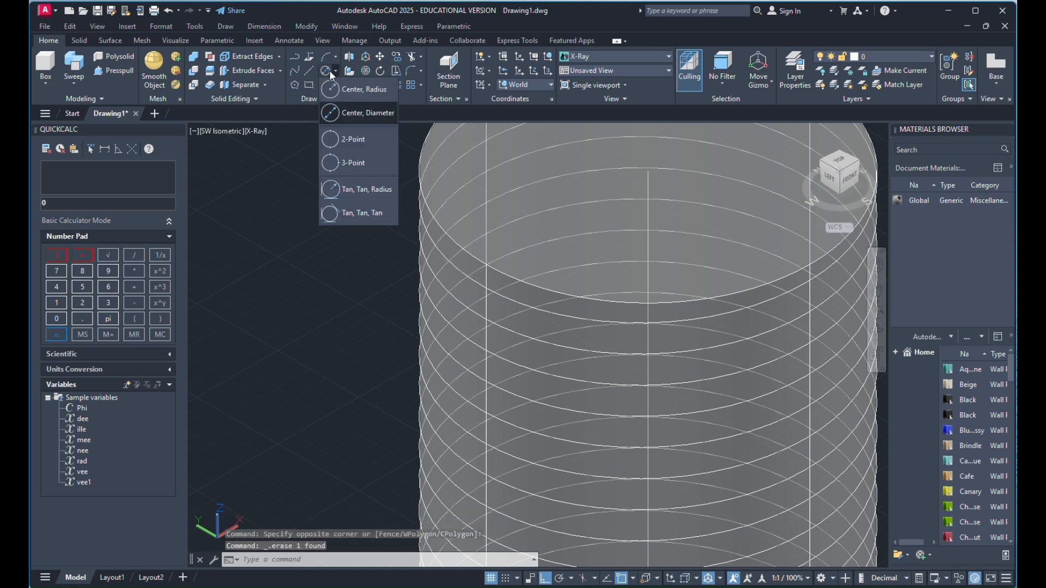
pyautogui.click(332, 135)
pyautogui.click(336, 293)
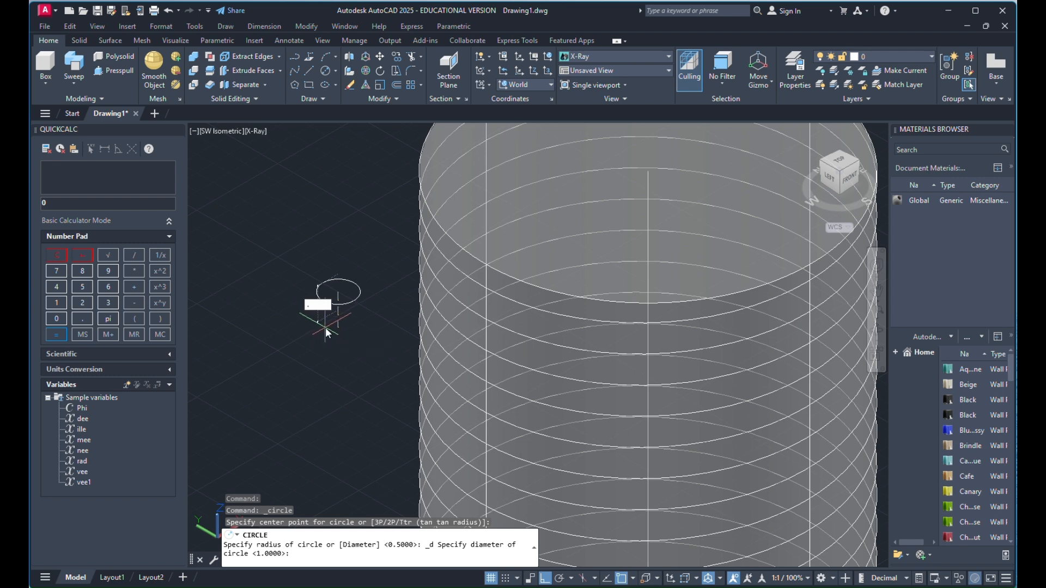
pyautogui.press('Return')
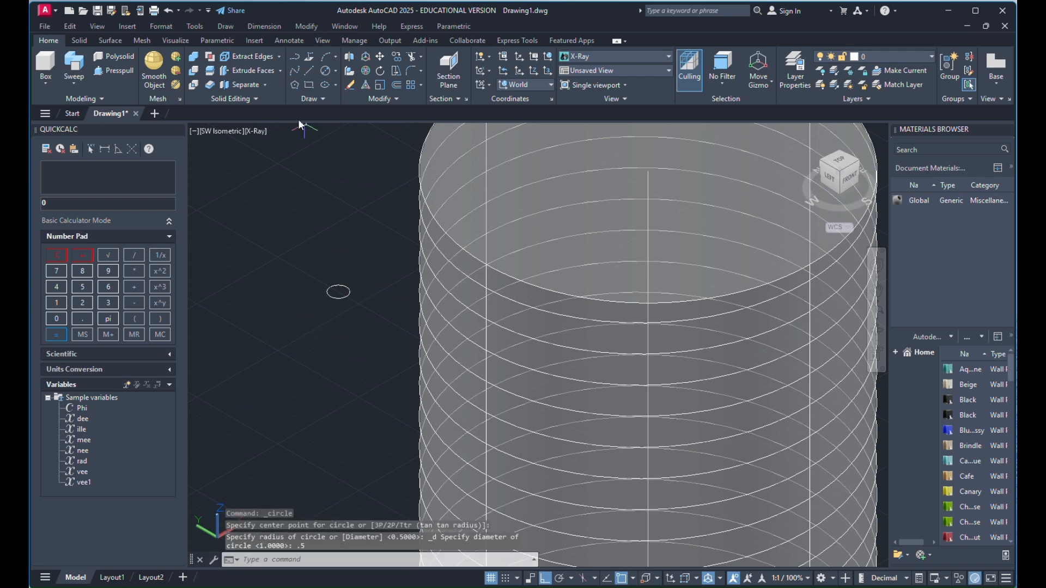
# Sweep the diameter-0.5 circle along the helix into a solid coil around the cylinder and end the command
pyautogui.click(76, 64)
pyautogui.click(340, 285)
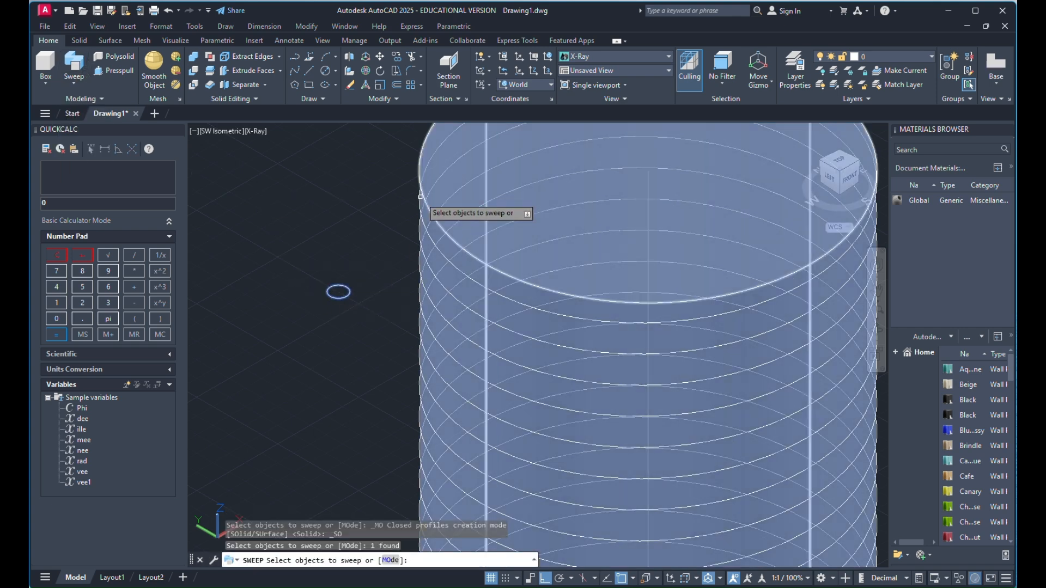
pyautogui.press('Return')
pyautogui.click(424, 225)
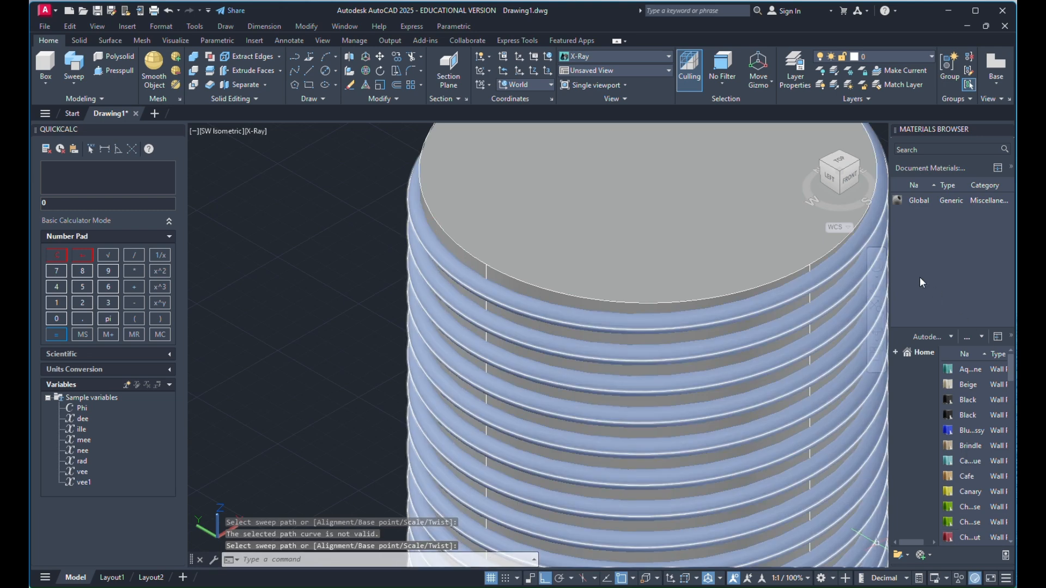
pyautogui.scroll(-5, 334, 211)
pyautogui.scroll(-5, 693, 254)
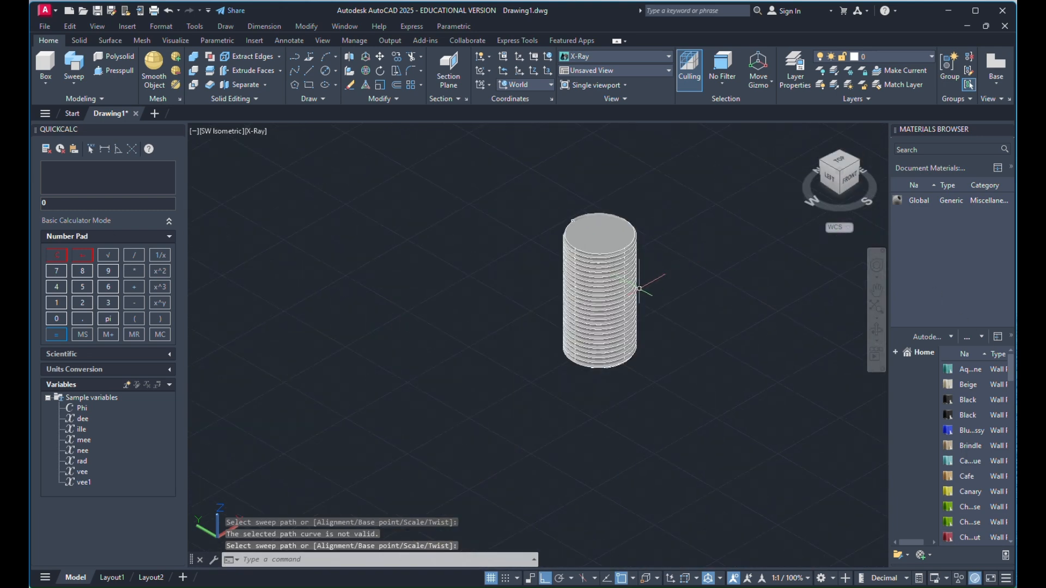
pyautogui.scroll(5, 639, 289)
pyautogui.press('Escape')
pyautogui.scroll(-3, 591, 275)
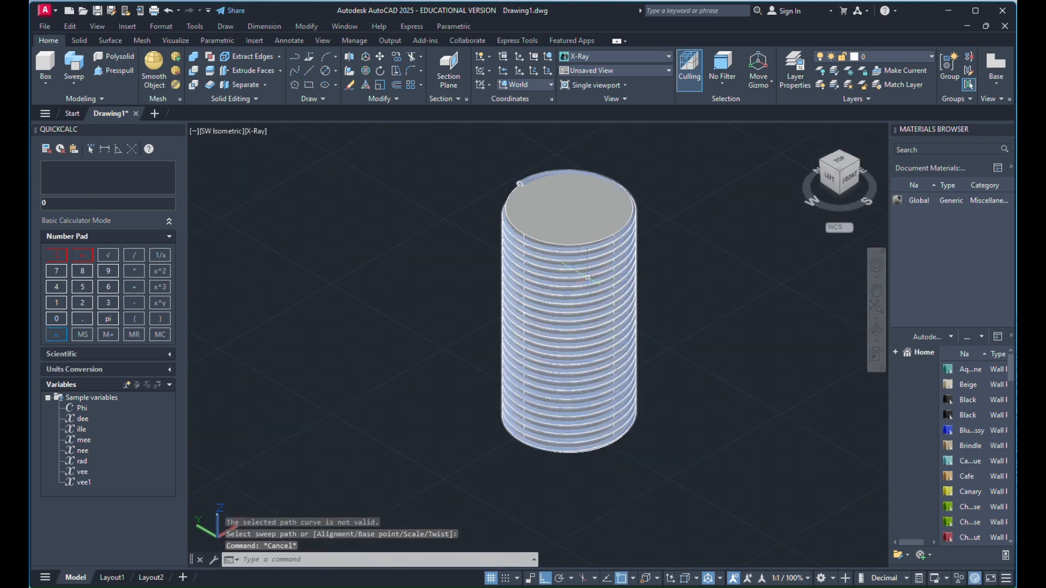
pyautogui.scroll(-4, 600, 308)
pyautogui.scroll(4, 615, 349)
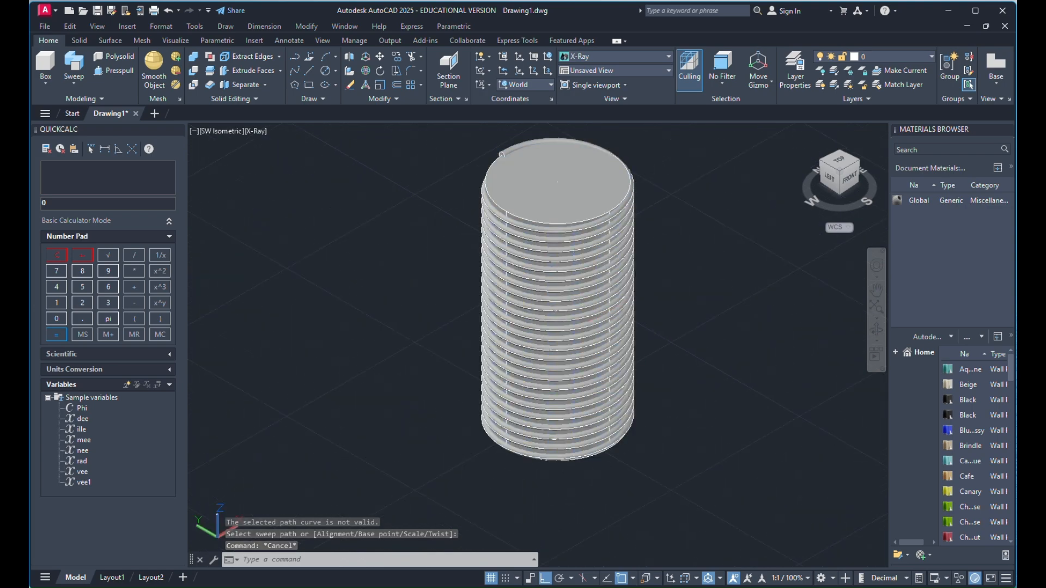
pyautogui.click(621, 327)
pyautogui.rightClick(686, 159)
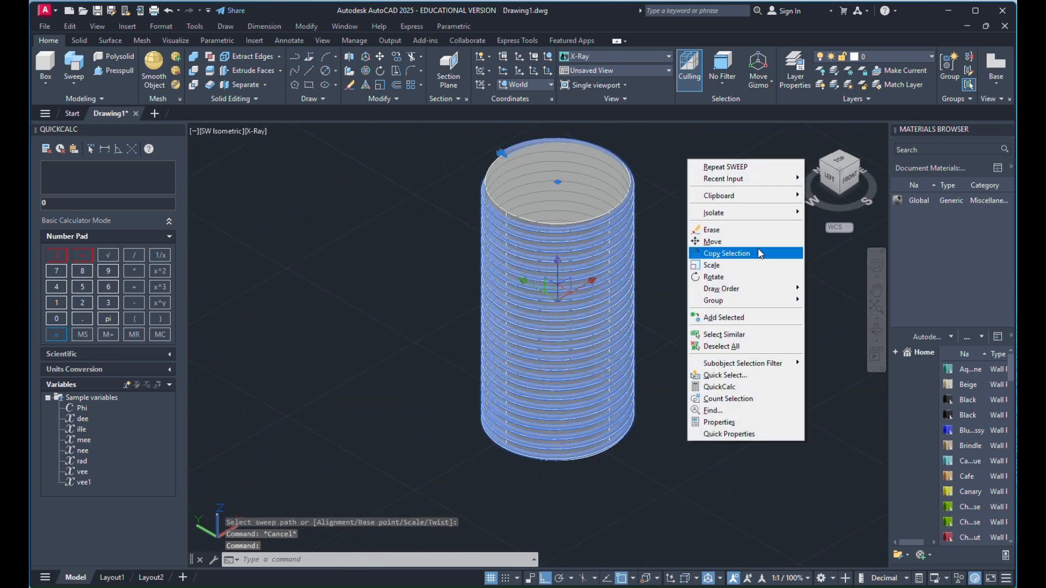
pyautogui.click(719, 254)
pyautogui.click(720, 252)
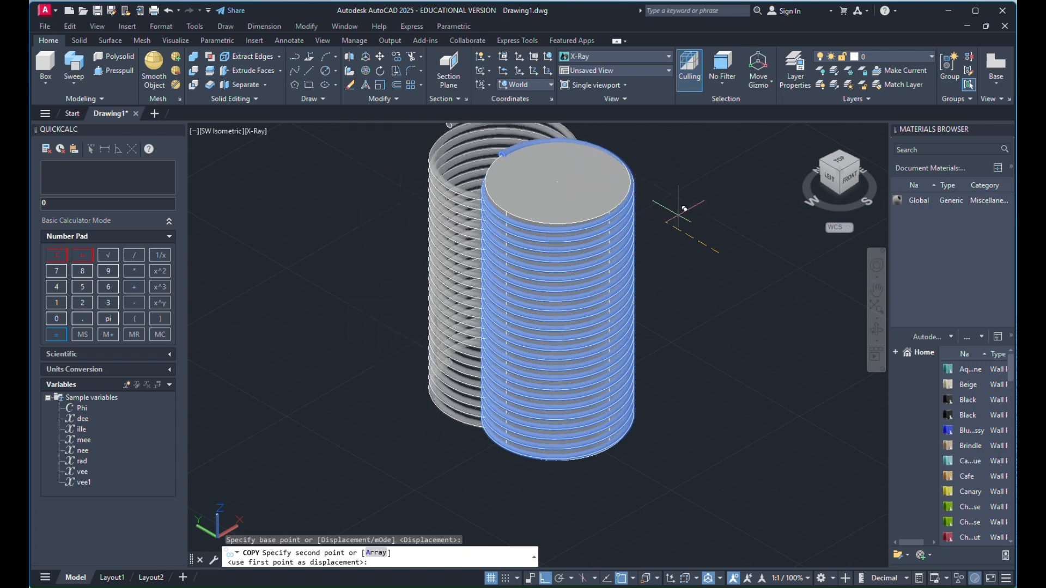
pyautogui.scroll(-3, 550, 257)
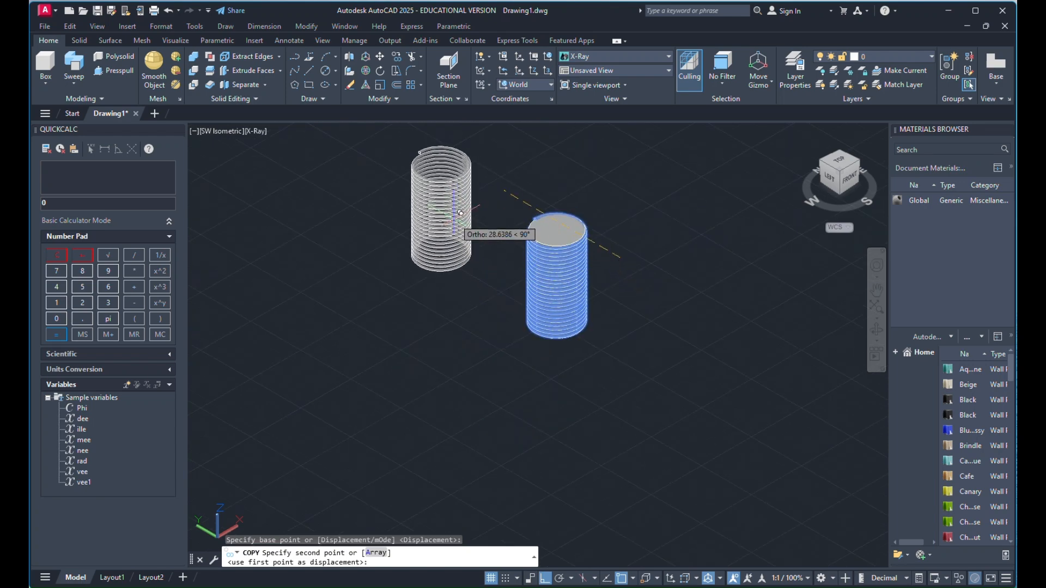
pyautogui.press('Return')
pyautogui.press('Escape')
# Copy the swept coil from the cylinder to the empty area well behind it and end the copy command
pyautogui.scroll(3, 570, 257)
pyautogui.click(600, 245)
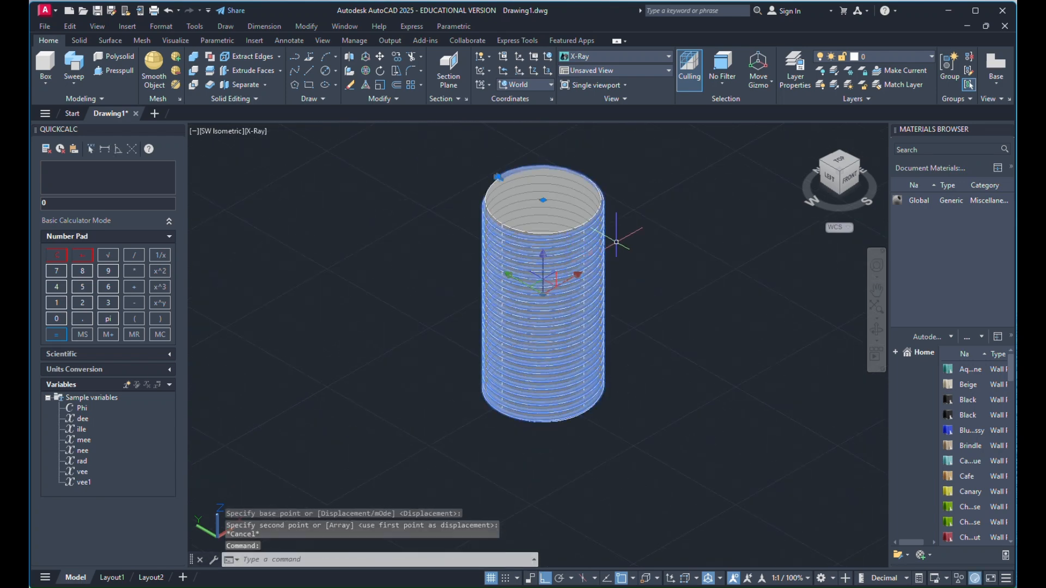
pyautogui.rightClick(631, 233)
pyautogui.click(670, 326)
pyautogui.click(671, 326)
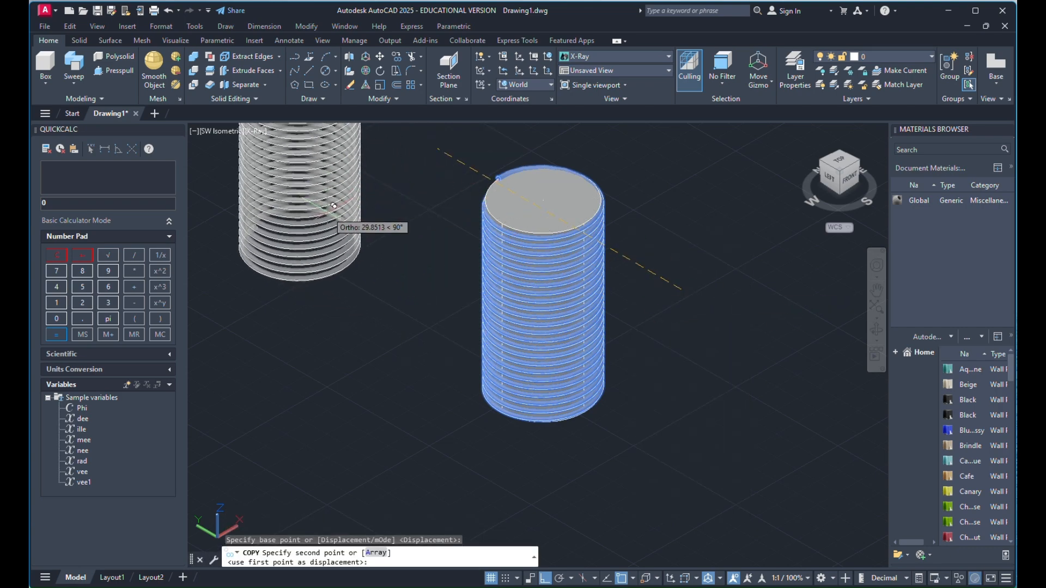
pyautogui.scroll(-5, 448, 341)
pyautogui.scroll(-2, 443, 343)
pyautogui.click(349, 308)
pyautogui.scroll(7, 354, 290)
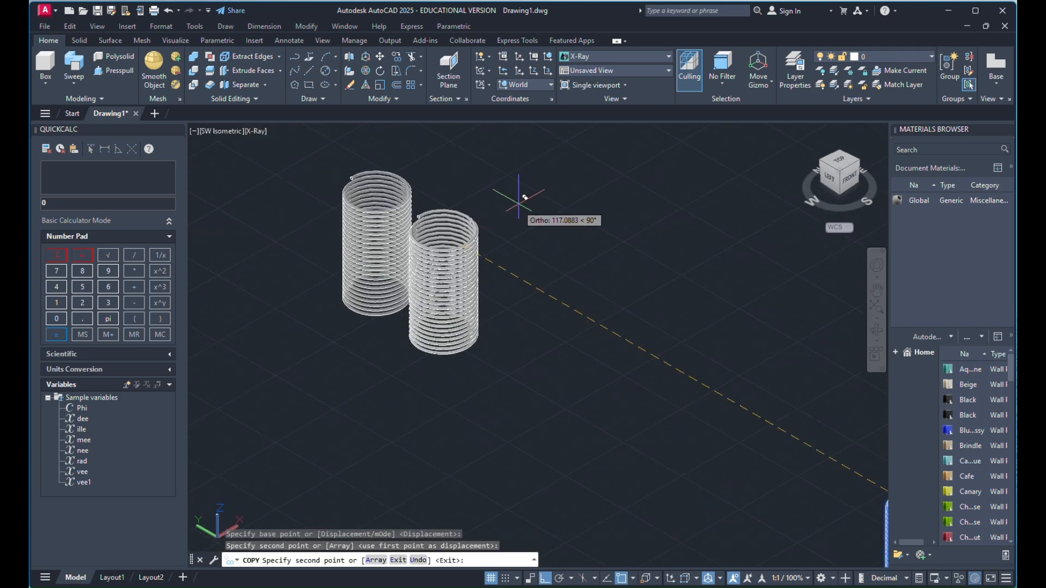
pyautogui.rightClick(519, 204)
pyautogui.click(539, 225)
pyautogui.scroll(4, 572, 225)
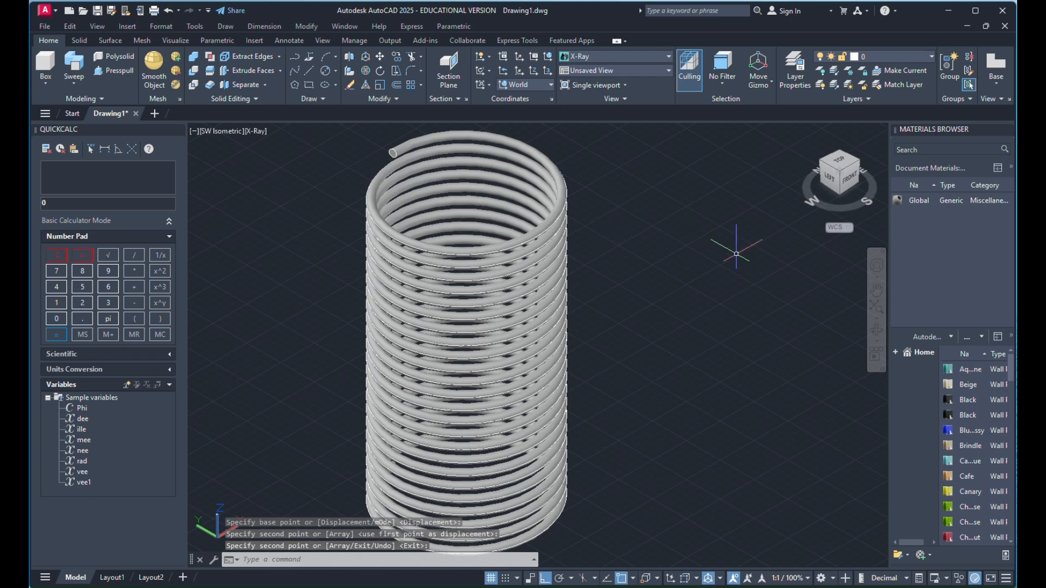
# Orbit the view to examine the copied coil and the coil-wrapped cylinder from the front
pyautogui.click(883, 333)
pyautogui.moveTo(610, 347); pyautogui.dragTo(619, 240)
pyautogui.press('Escape')
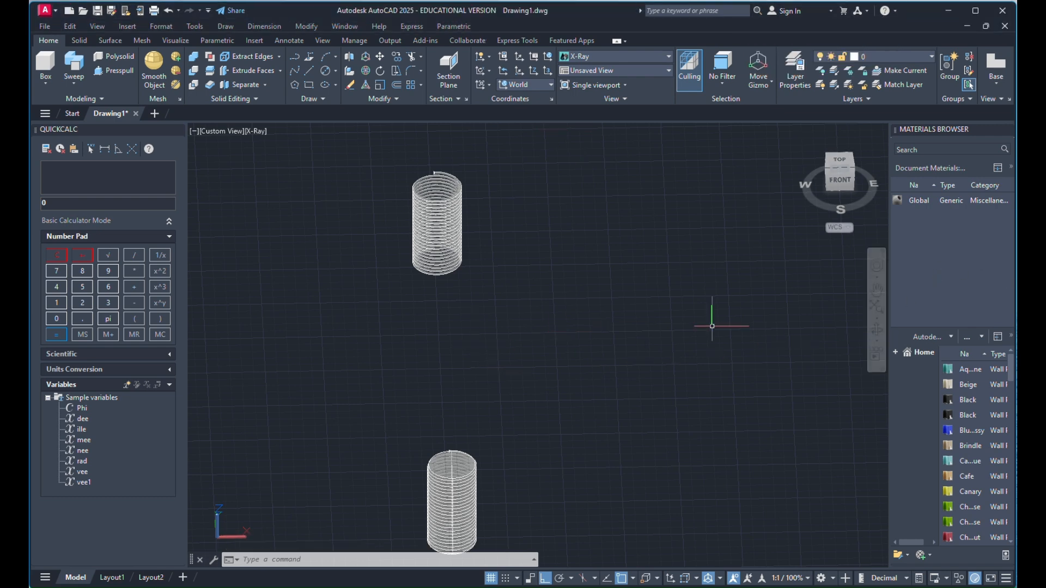
pyautogui.scroll(-2, 712, 326)
pyautogui.scroll(2, 600, 264)
pyautogui.scroll(6, 532, 219)
pyautogui.scroll(-6, 434, 246)
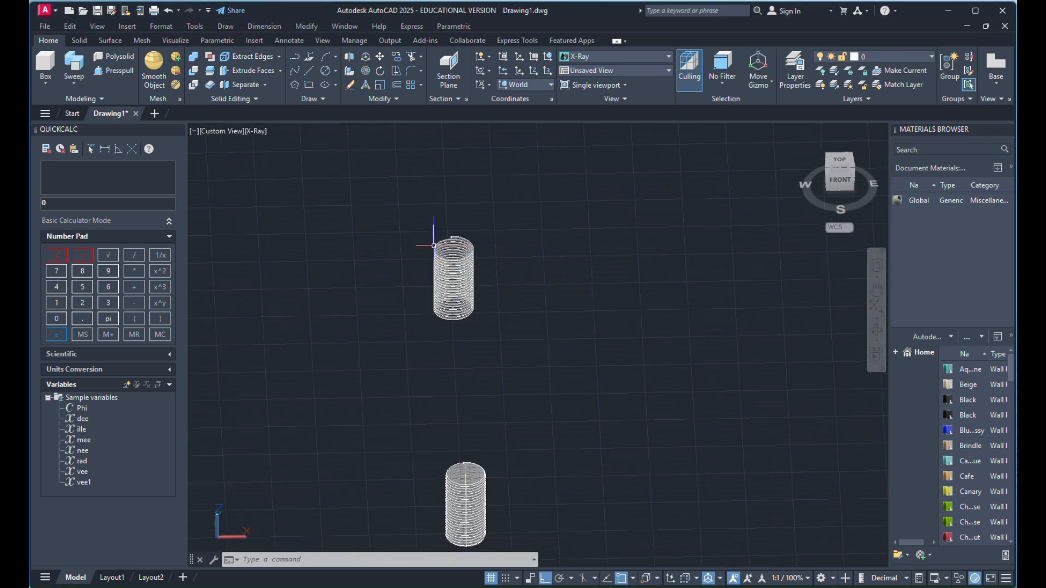
pyautogui.scroll(-4, 433, 246)
pyautogui.scroll(5, 441, 379)
pyautogui.click(607, 393)
pyautogui.click(478, 435)
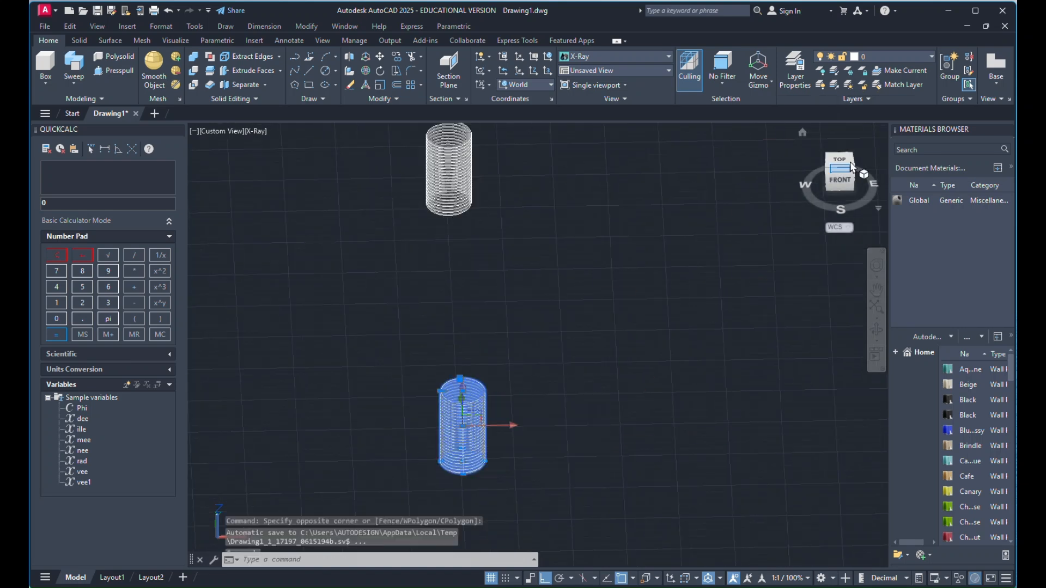
pyautogui.click(829, 171)
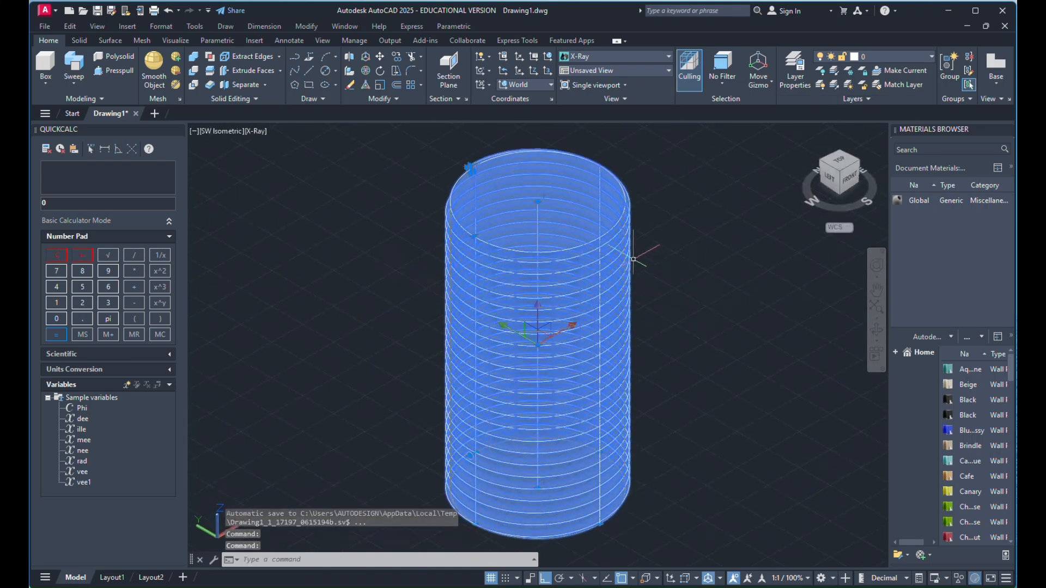
pyautogui.rightClick(723, 199)
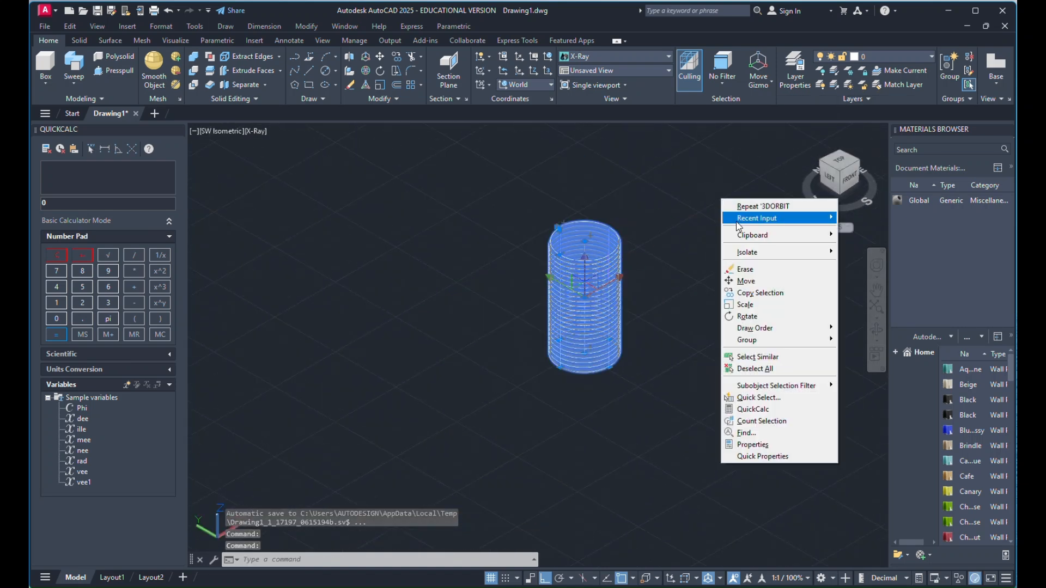
pyautogui.click(752, 294)
pyautogui.scroll(6, 595, 264)
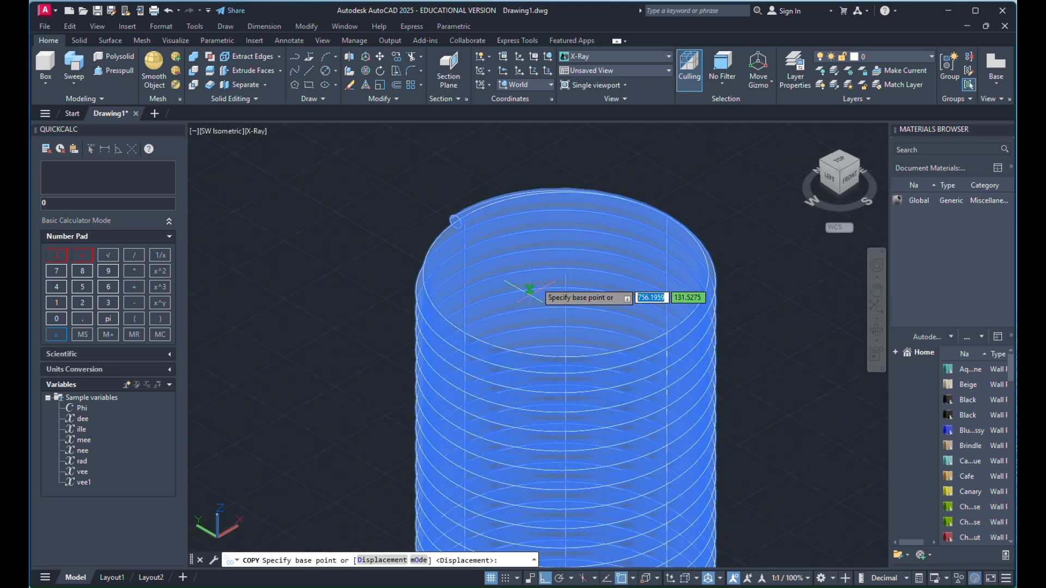
pyautogui.click(566, 274)
pyautogui.scroll(-8, 676, 273)
pyautogui.scroll(6, 687, 289)
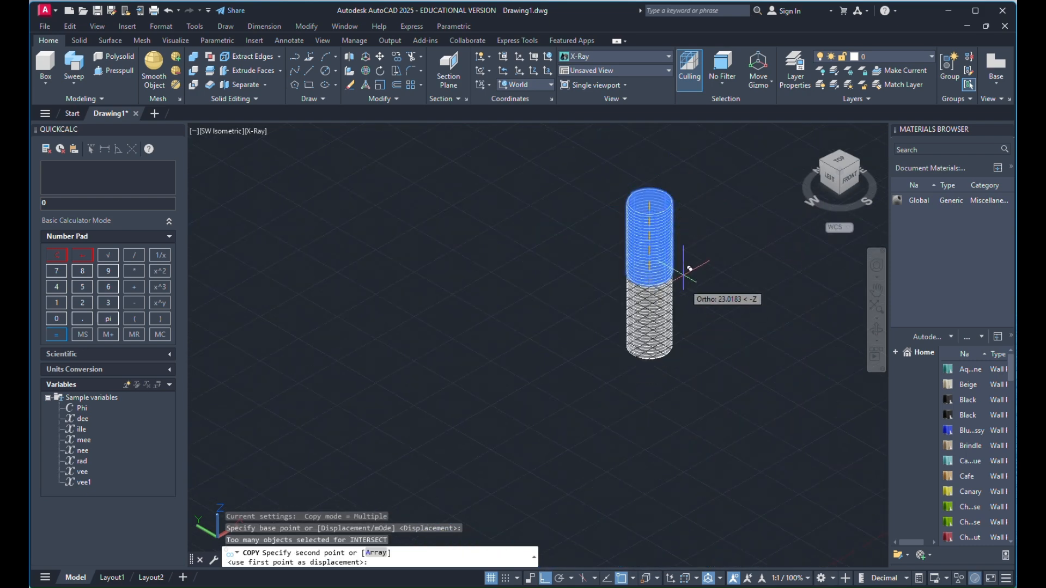
pyautogui.press('Escape')
# Start a copy of only the coil around the cylinder, using the centre of the cylinder's top face as base point
pyautogui.scroll(-6, 518, 283)
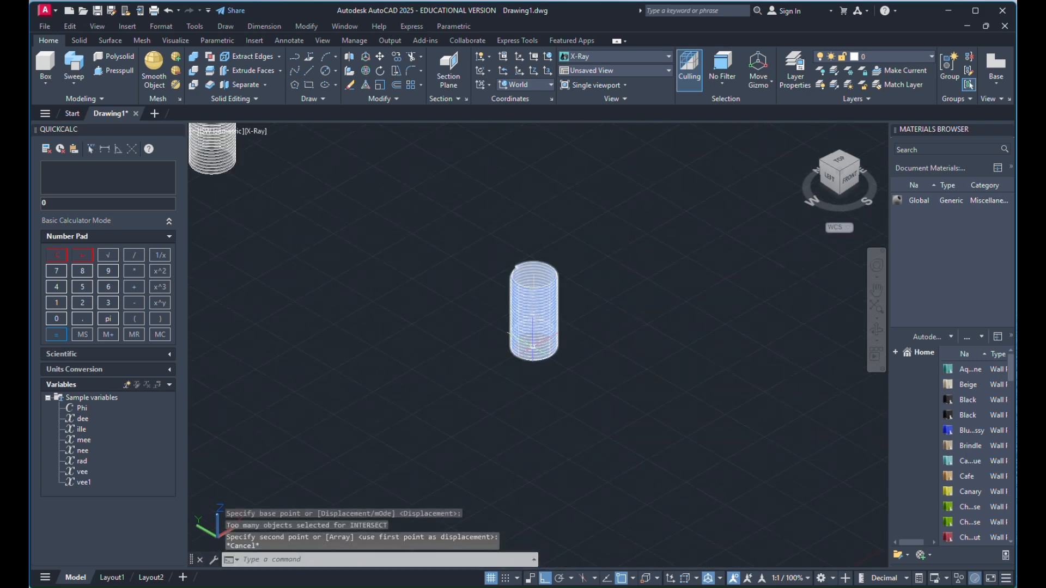
pyautogui.scroll(6, 404, 349)
pyautogui.scroll(4, 405, 349)
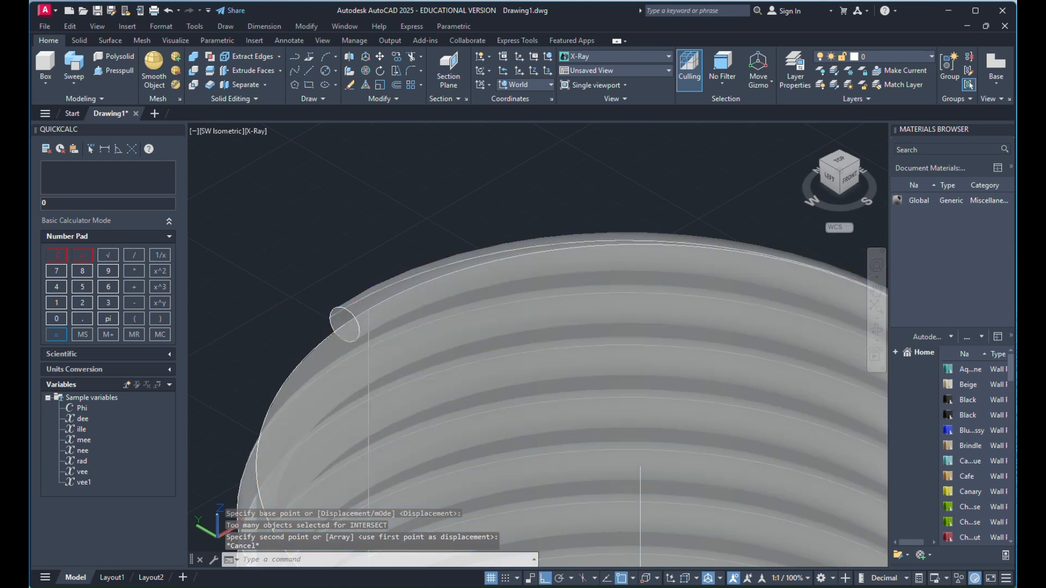
pyautogui.scroll(-6, 371, 256)
pyautogui.click(371, 256)
pyautogui.rightClick(442, 232)
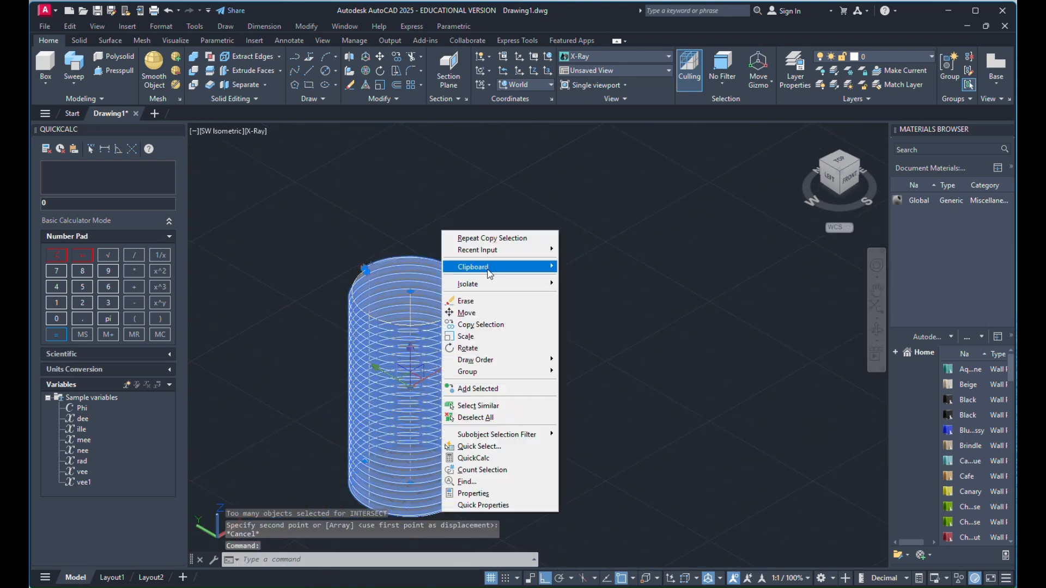
pyautogui.click(477, 323)
pyautogui.scroll(3, 455, 311)
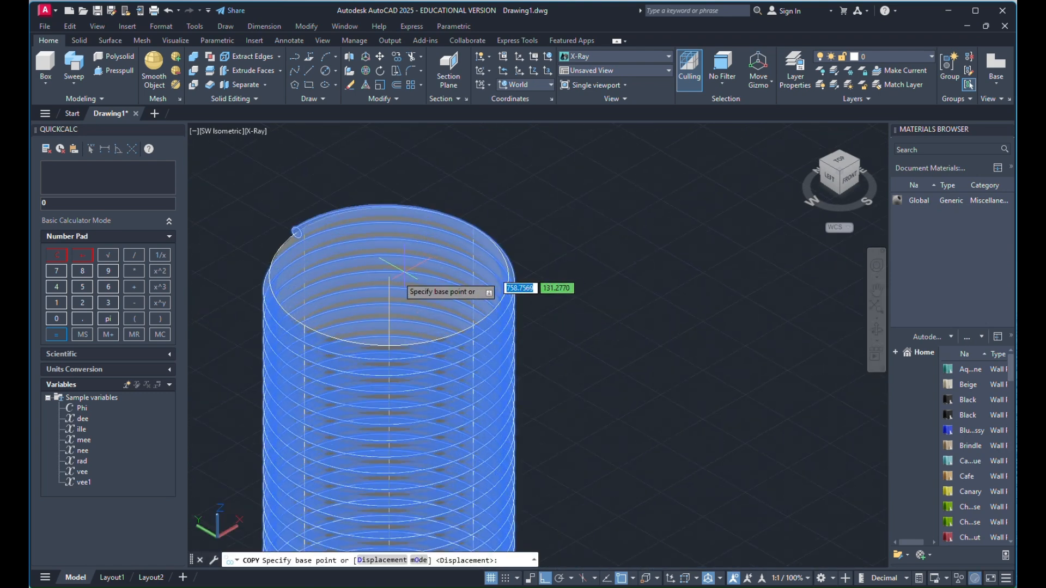
pyautogui.scroll(2, 389, 289)
pyautogui.scroll(-8, 400, 305)
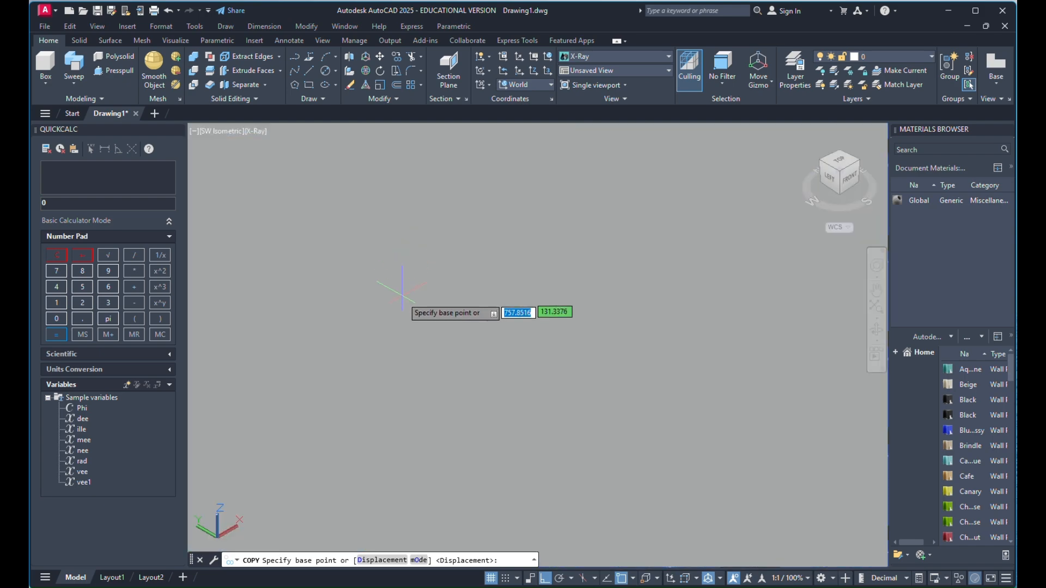
pyautogui.scroll(5, 474, 297)
pyautogui.scroll(-3, 516, 246)
pyautogui.scroll(3, 496, 279)
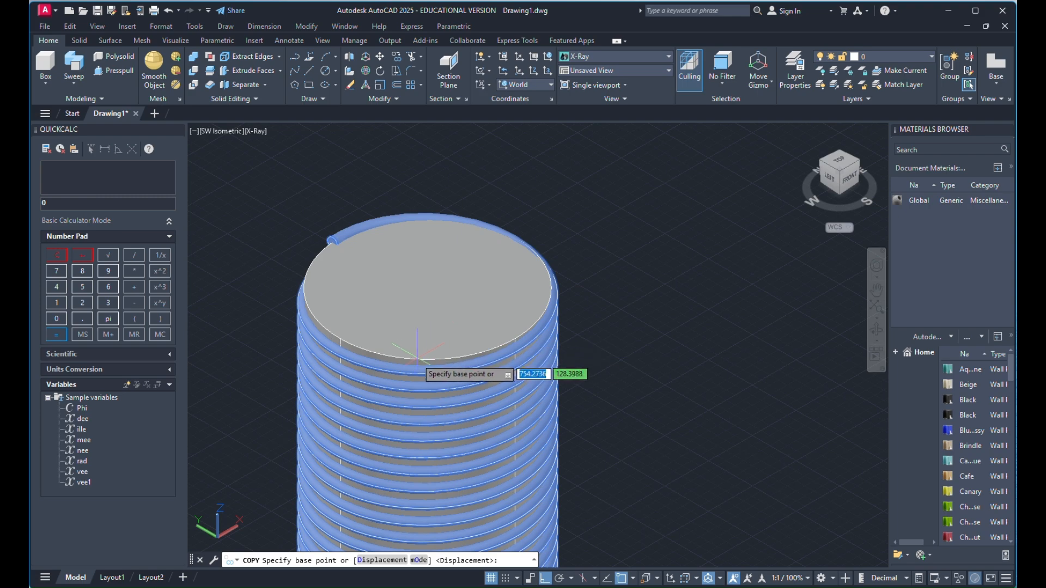
pyautogui.click(427, 288)
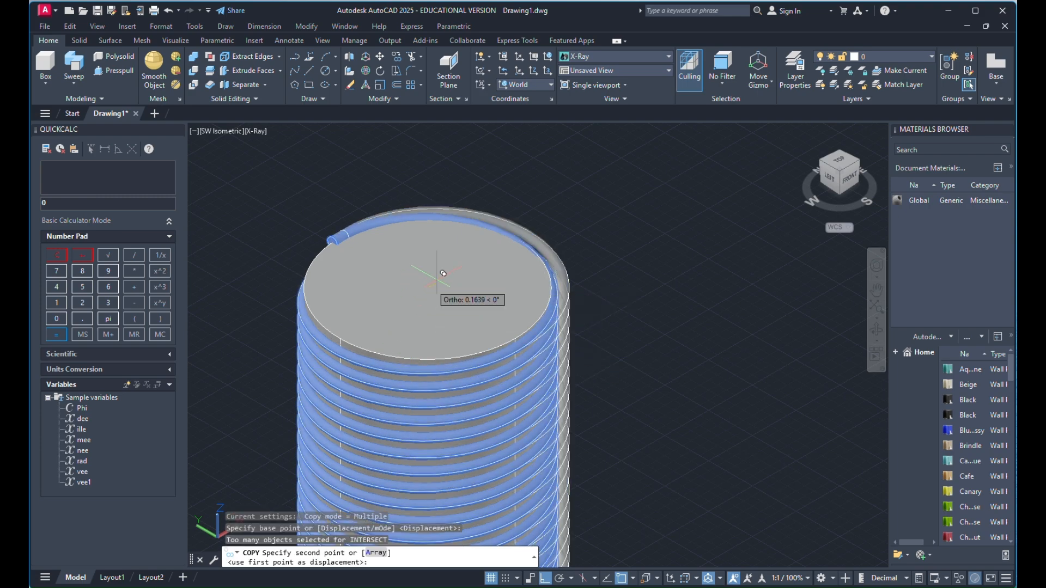
# Place coil copies at the top centres of the ring's back-left and back holes
pyautogui.scroll(-10, 594, 210)
pyautogui.scroll(8, 354, 446)
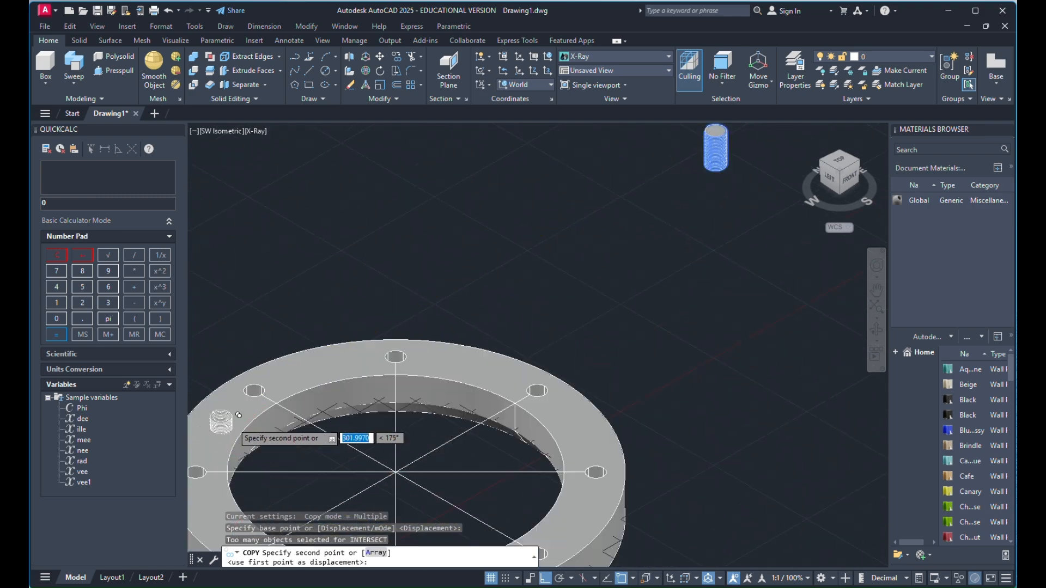
pyautogui.scroll(-4, 381, 392)
pyautogui.scroll(3, 539, 349)
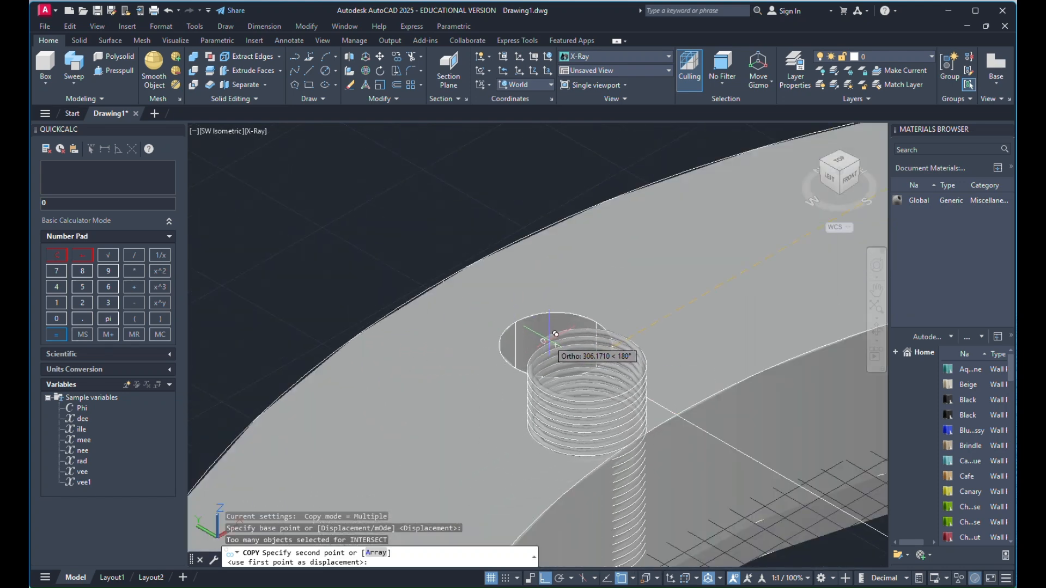
pyautogui.click(556, 344)
pyautogui.scroll(-5, 545, 349)
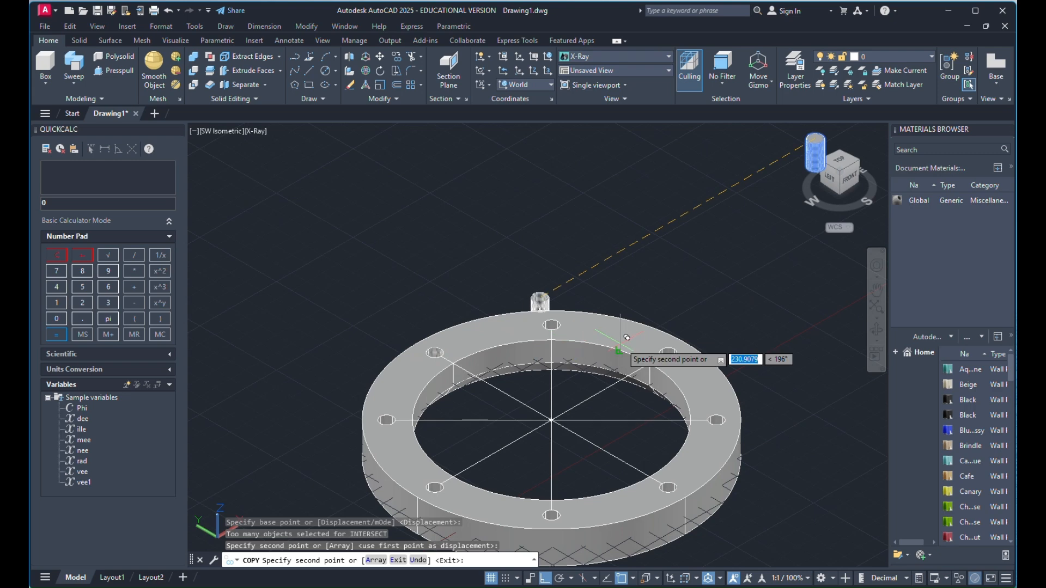
pyautogui.scroll(3, 569, 316)
pyautogui.scroll(4, 535, 329)
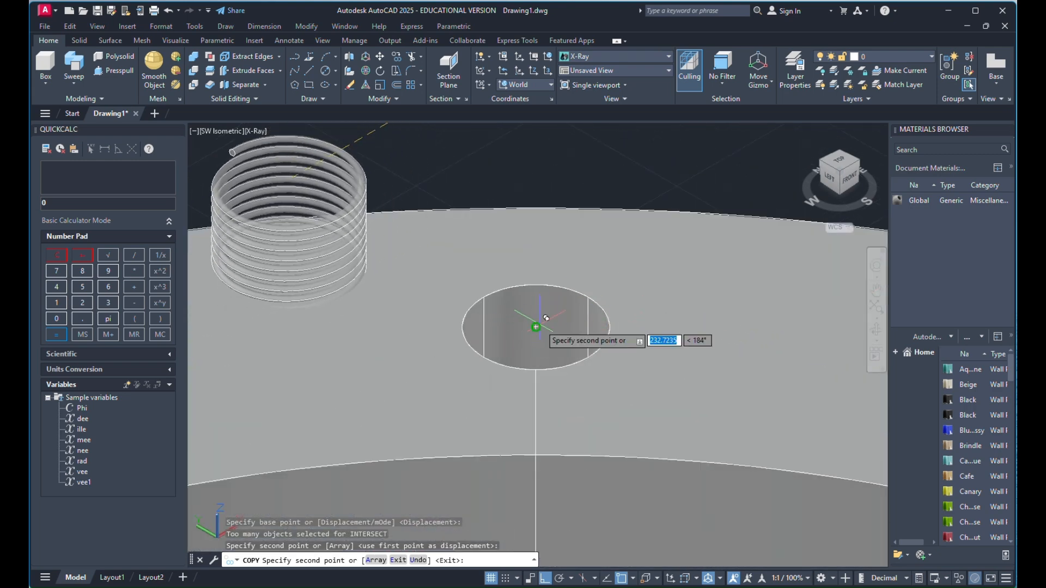
pyautogui.scroll(-5, 539, 326)
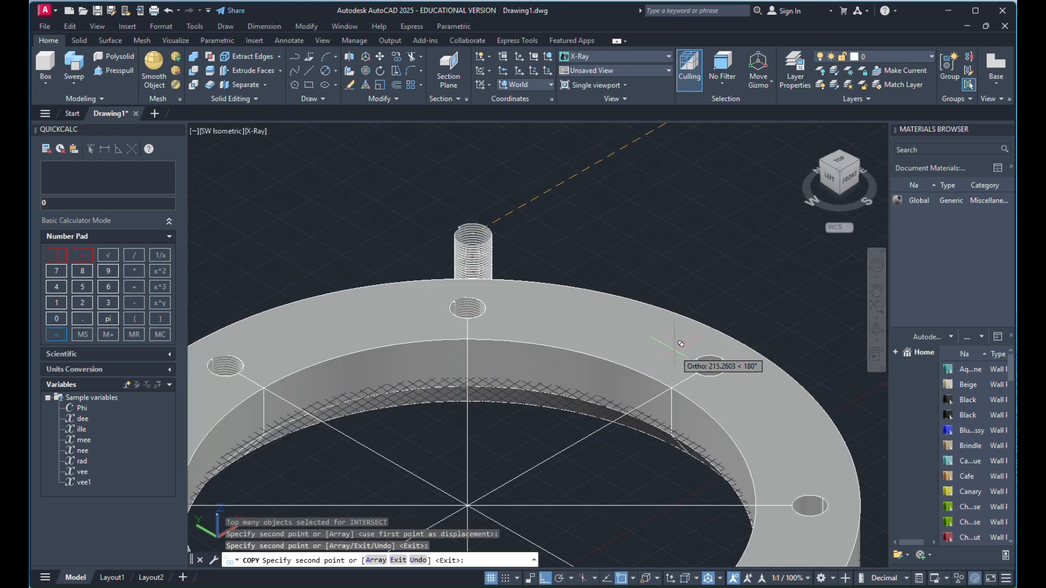
# Place coil copies at the top centres of the ring's back-right and right holes
pyautogui.scroll(4, 746, 373)
pyautogui.scroll(2, 747, 373)
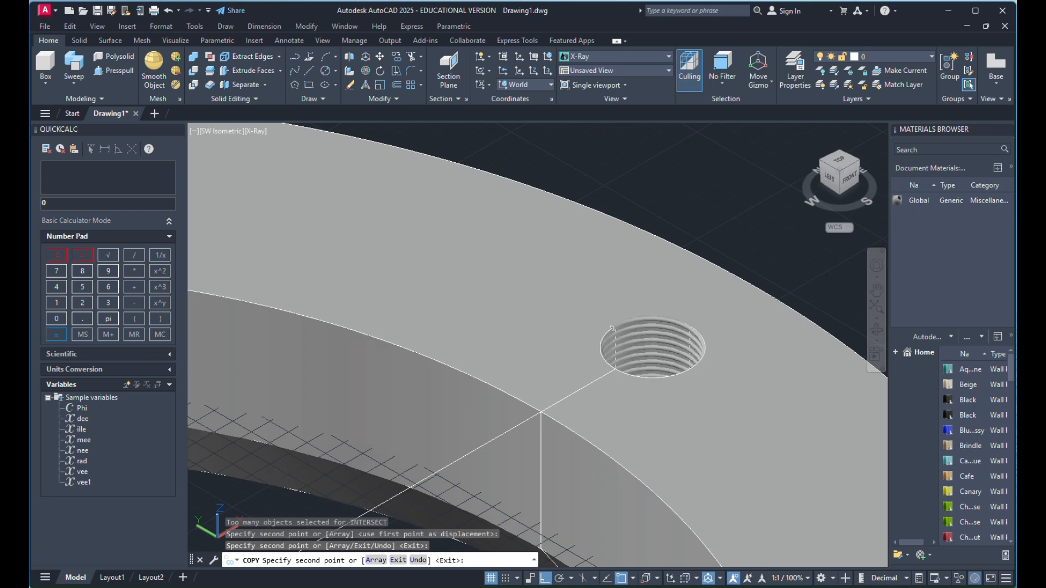
pyautogui.click(611, 329)
pyautogui.scroll(-5, 611, 329)
pyautogui.scroll(5, 549, 383)
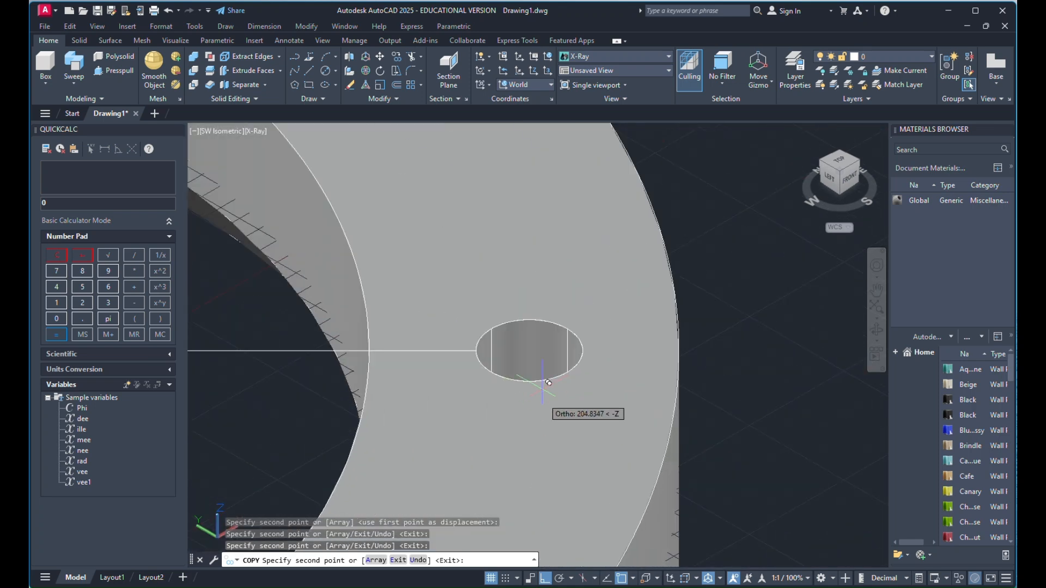
pyautogui.click(535, 344)
pyautogui.scroll(-5, 550, 321)
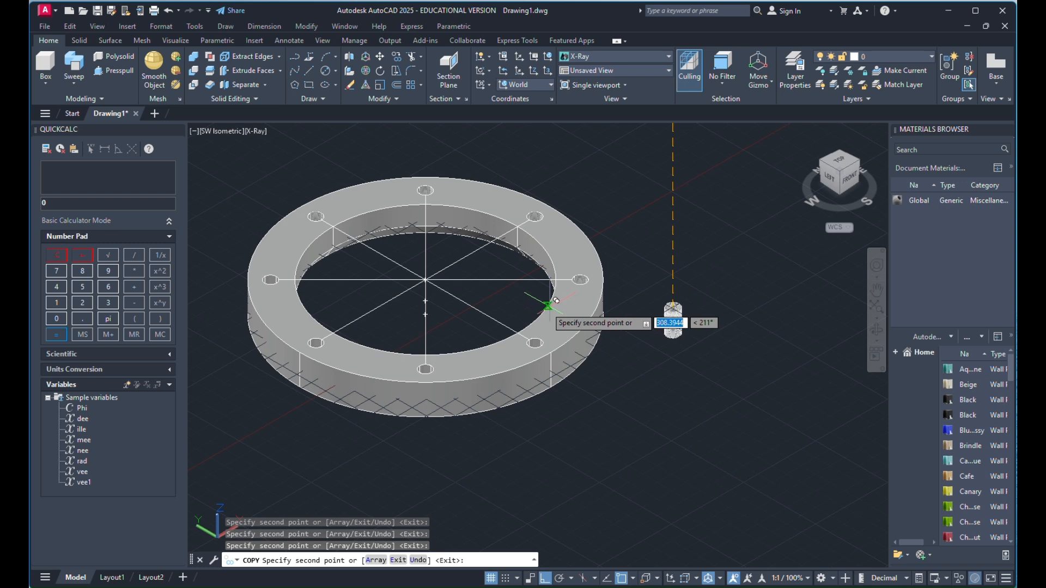
# Place coil copies at the top centres of the ring's front-right and front holes
pyautogui.scroll(5, 502, 336)
pyautogui.click(500, 326)
pyautogui.scroll(-5, 501, 326)
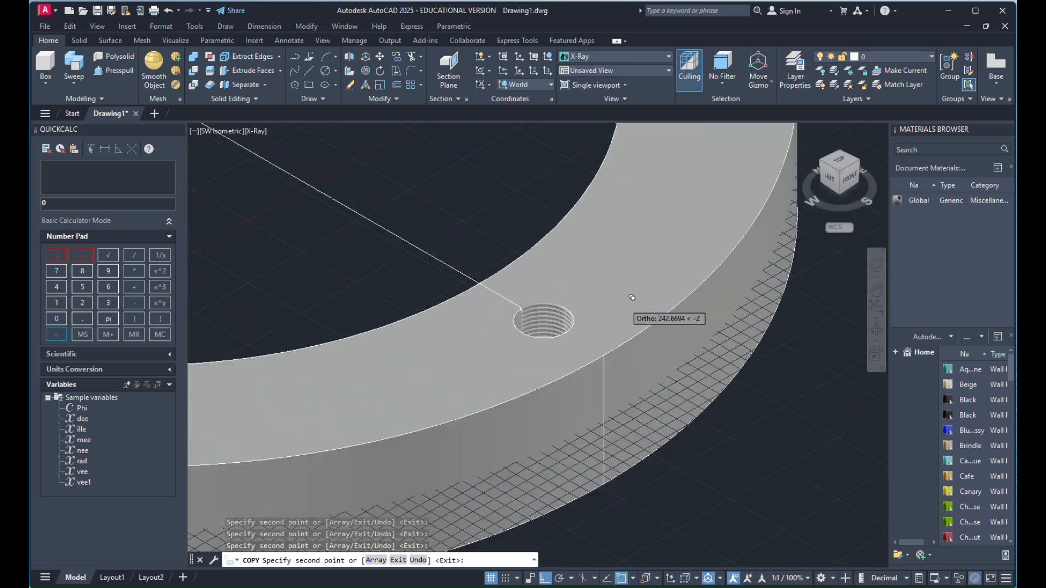
pyautogui.scroll(5, 433, 350)
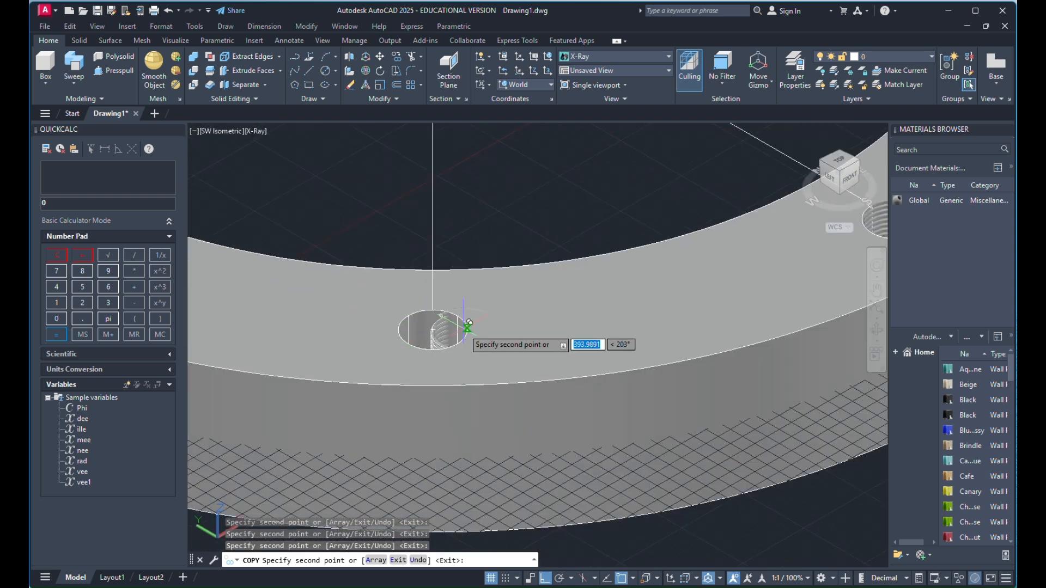
pyautogui.click(438, 324)
pyautogui.scroll(-5, 439, 324)
# Place coil copies at the top centres of the ring's front-left and left holes and end the copy command
pyautogui.scroll(5, 520, 279)
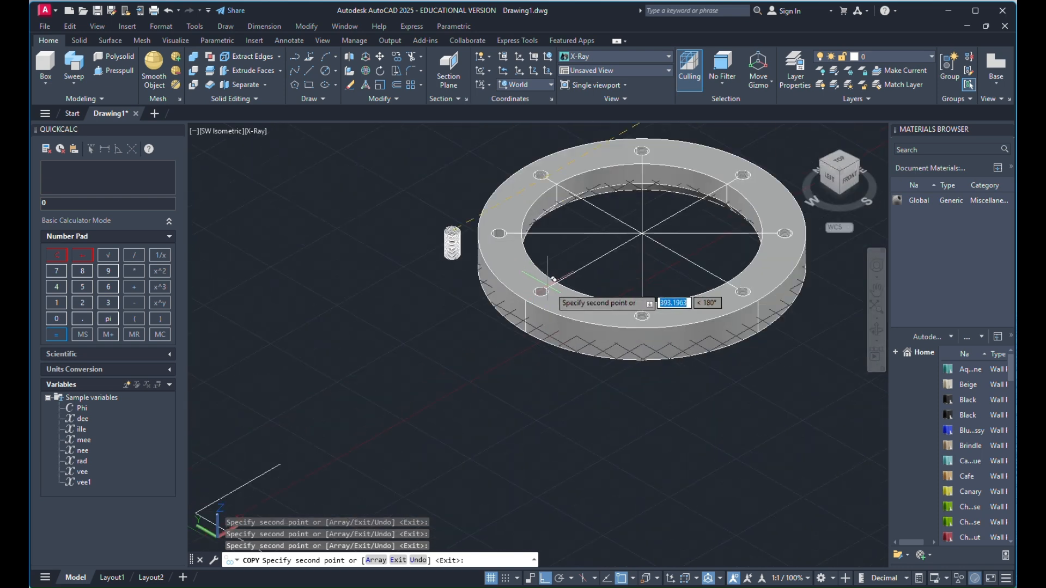
pyautogui.click(519, 283)
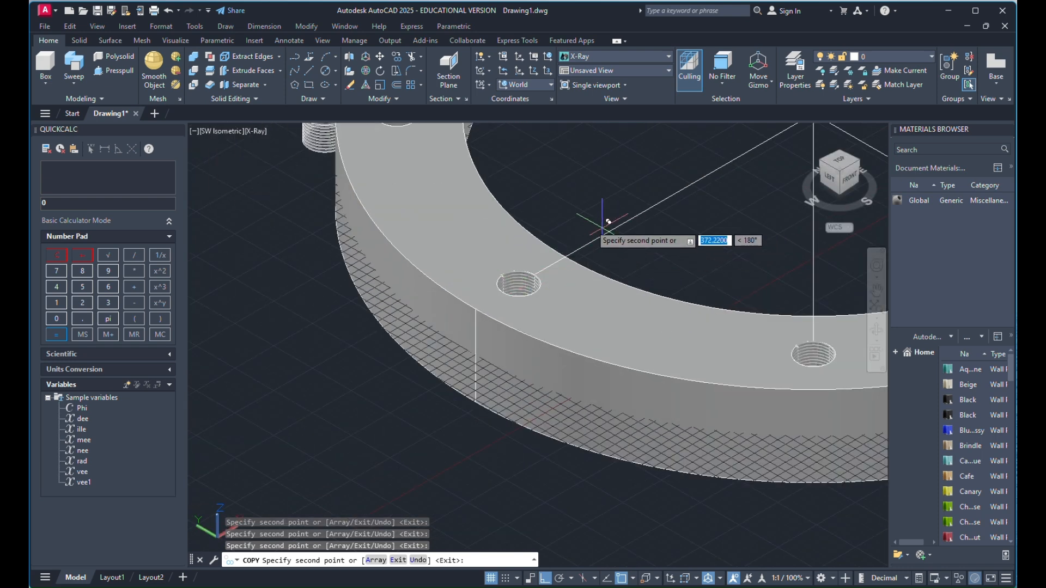
pyautogui.scroll(-5, 599, 224)
pyautogui.scroll(5, 493, 250)
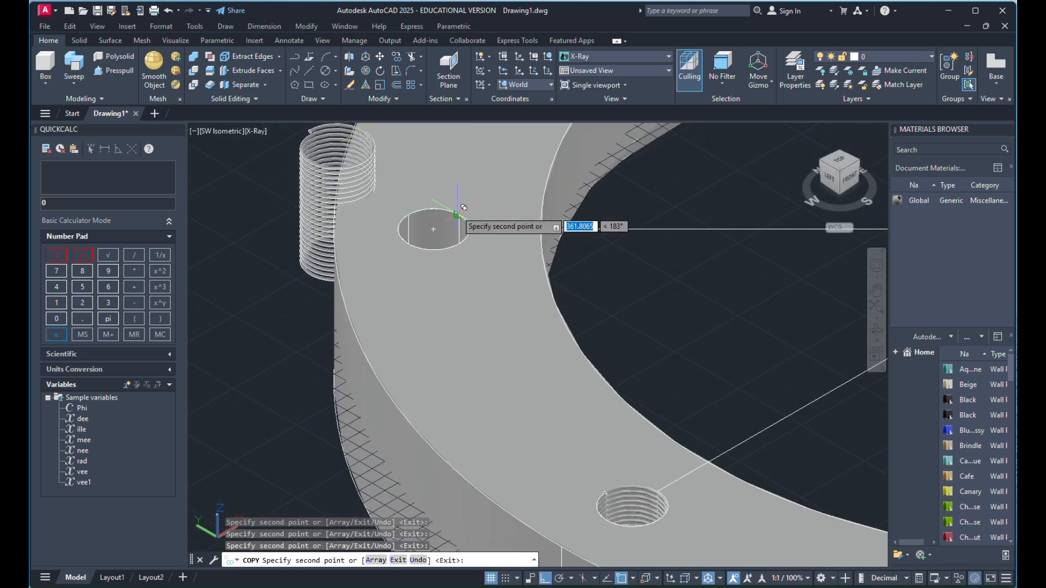
pyautogui.click(439, 224)
pyautogui.scroll(-5, 439, 234)
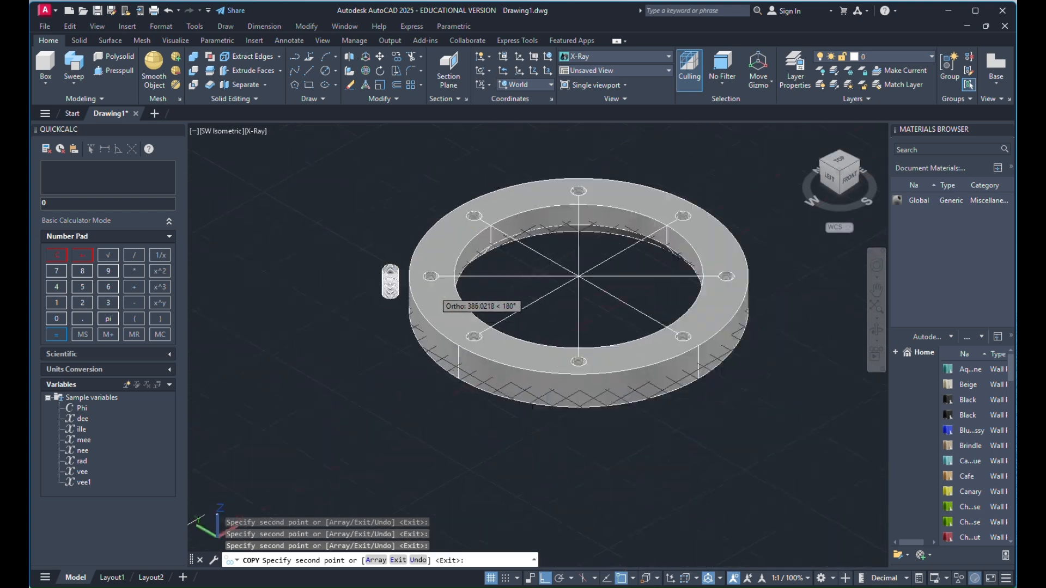
pyautogui.press('Escape')
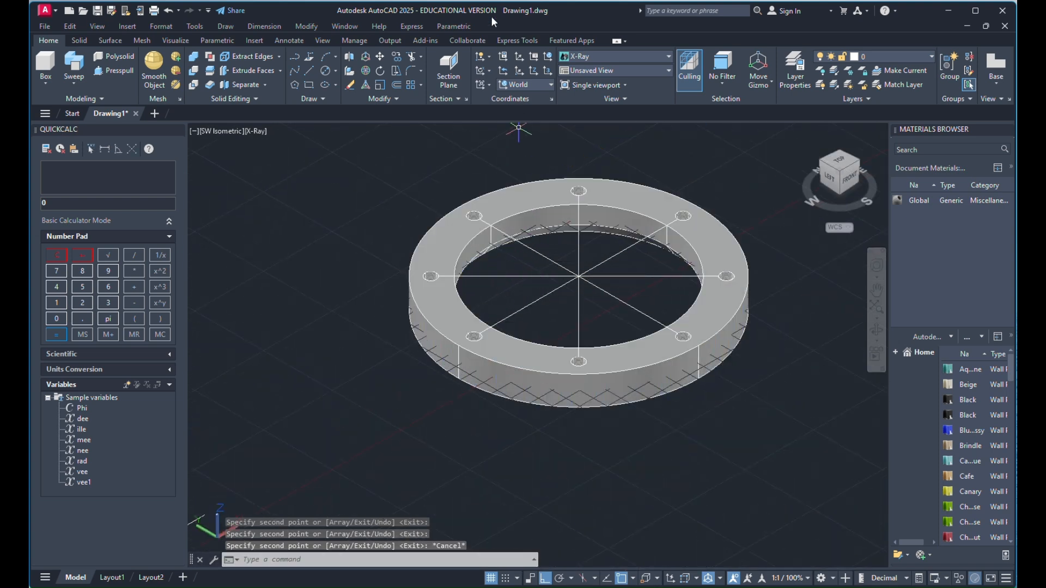
pyautogui.press('Escape')
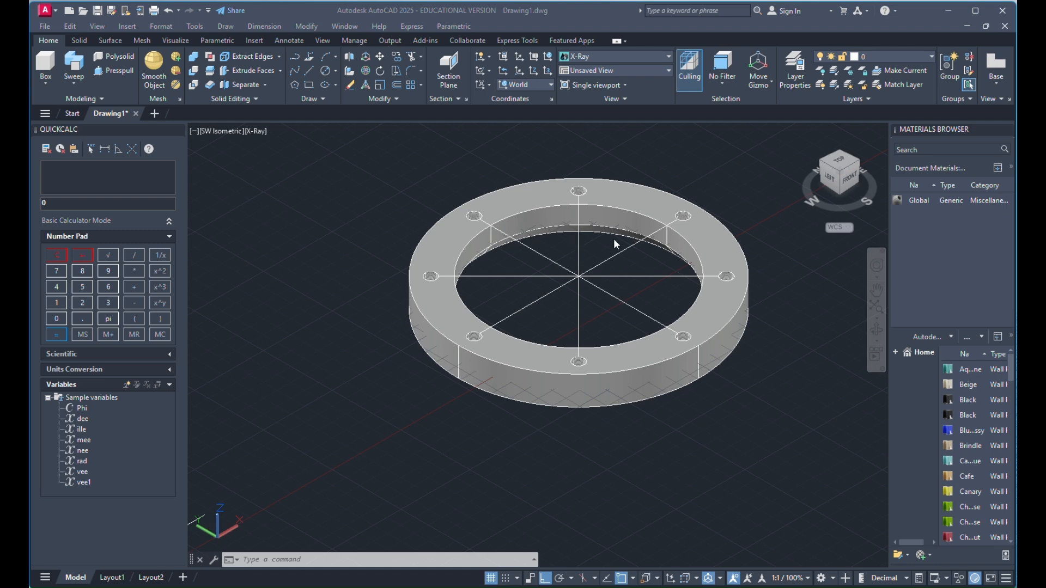
pyautogui.scroll(8, 434, 292)
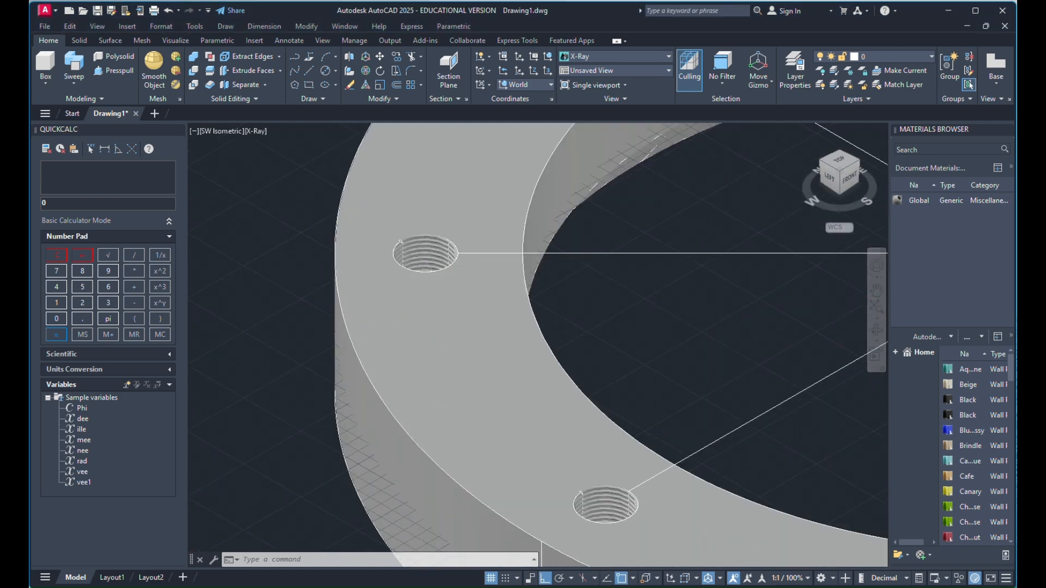
# Examine the threaded coils inside the ring's eight holes from several angles in the X-Ray display
pyautogui.scroll(-2, 498, 310)
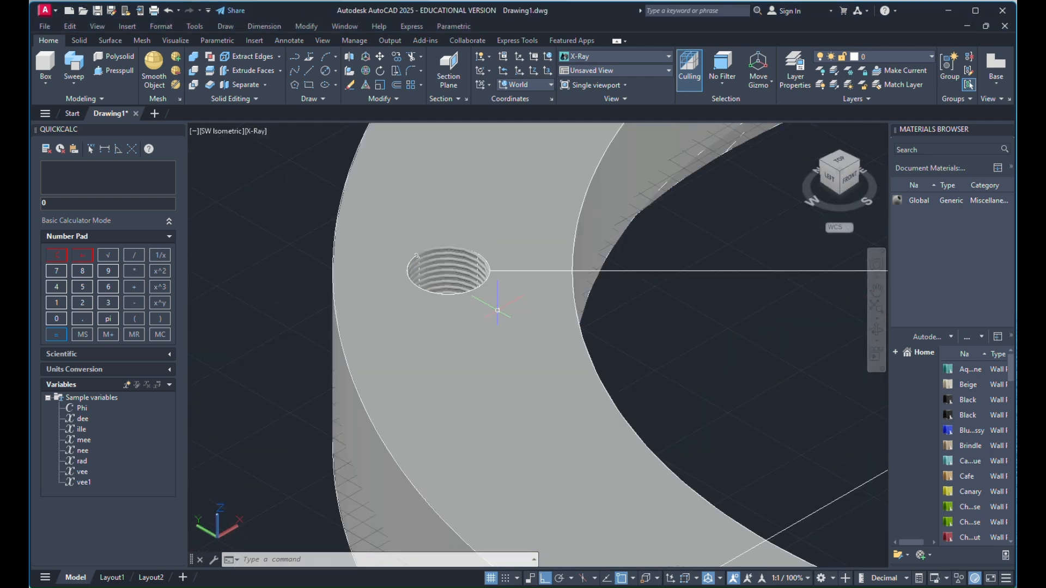
pyautogui.click(876, 327)
pyautogui.moveTo(612, 328); pyautogui.dragTo(610, 334)
pyautogui.rightClick(583, 281)
pyautogui.click(597, 289)
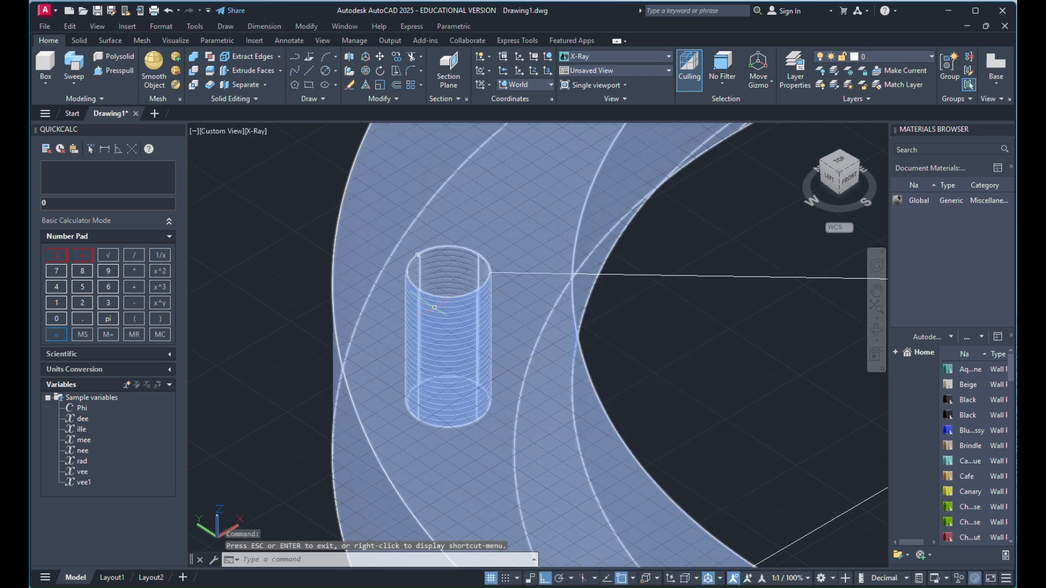
pyautogui.scroll(-6, 434, 307)
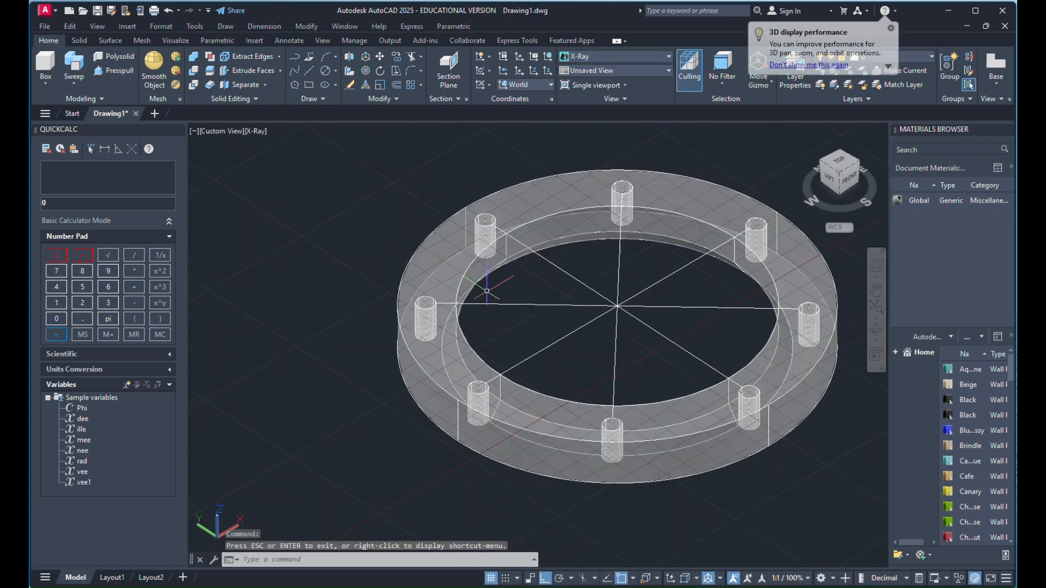
pyautogui.click(877, 330)
pyautogui.moveTo(637, 306); pyautogui.dragTo(649, 369)
pyautogui.scroll(6, 415, 332)
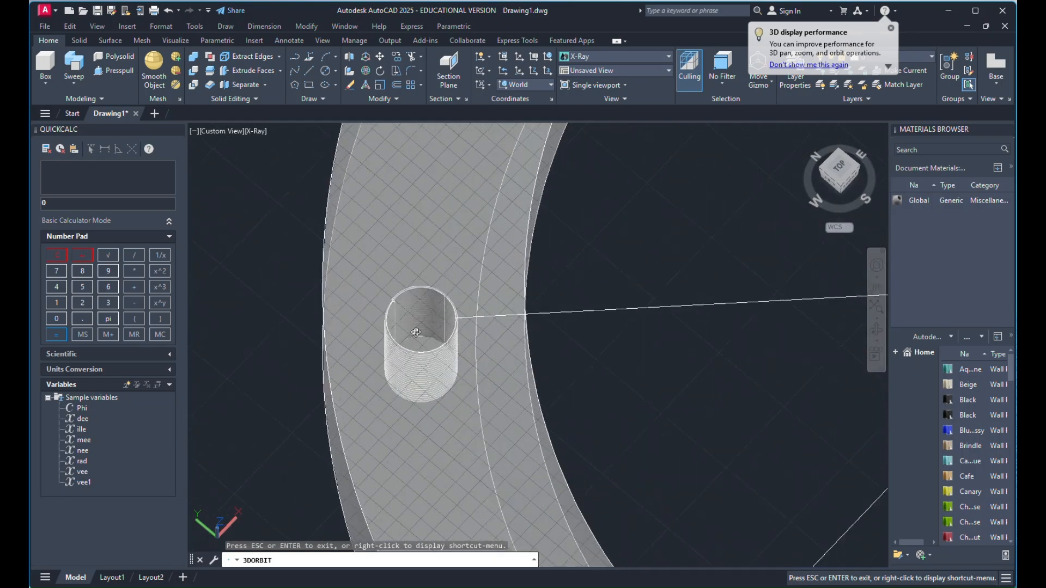
pyautogui.moveTo(416, 333); pyautogui.dragTo(397, 292)
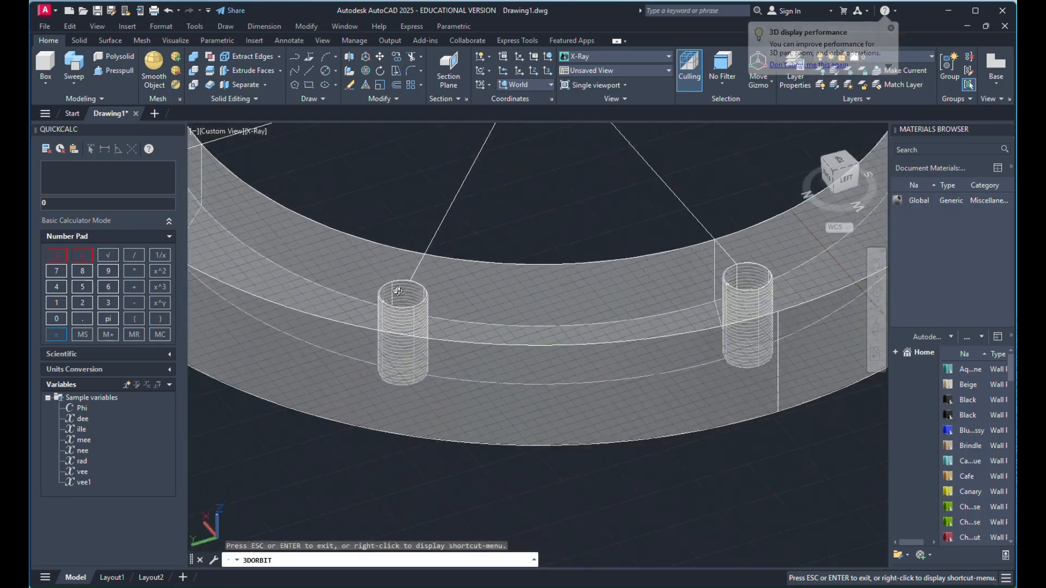
pyautogui.scroll(-8, 414, 297)
pyautogui.scroll(4, 474, 180)
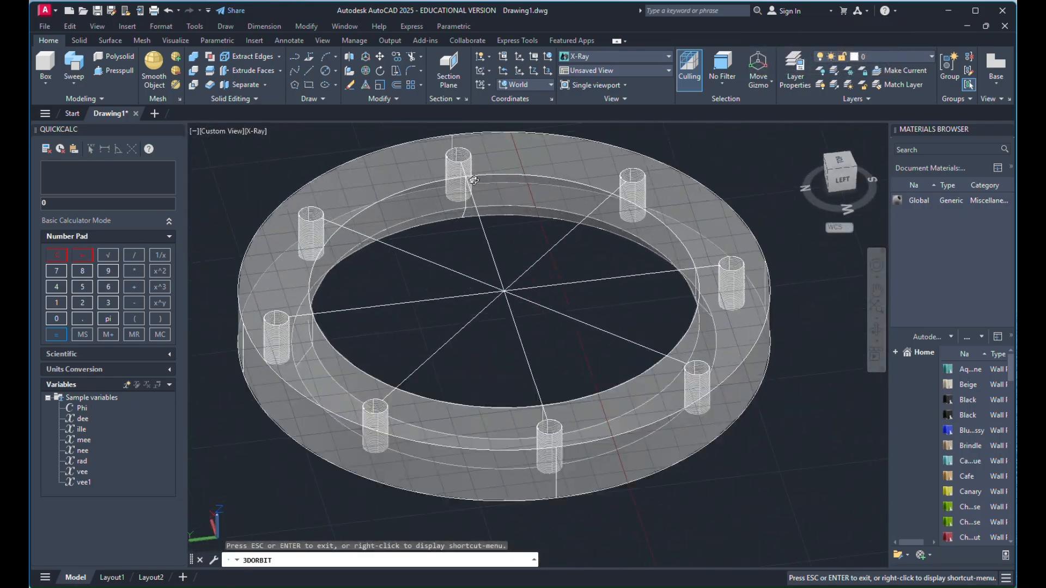
pyautogui.moveTo(474, 181); pyautogui.dragTo(487, 261)
pyautogui.rightClick(504, 242)
pyautogui.click(523, 254)
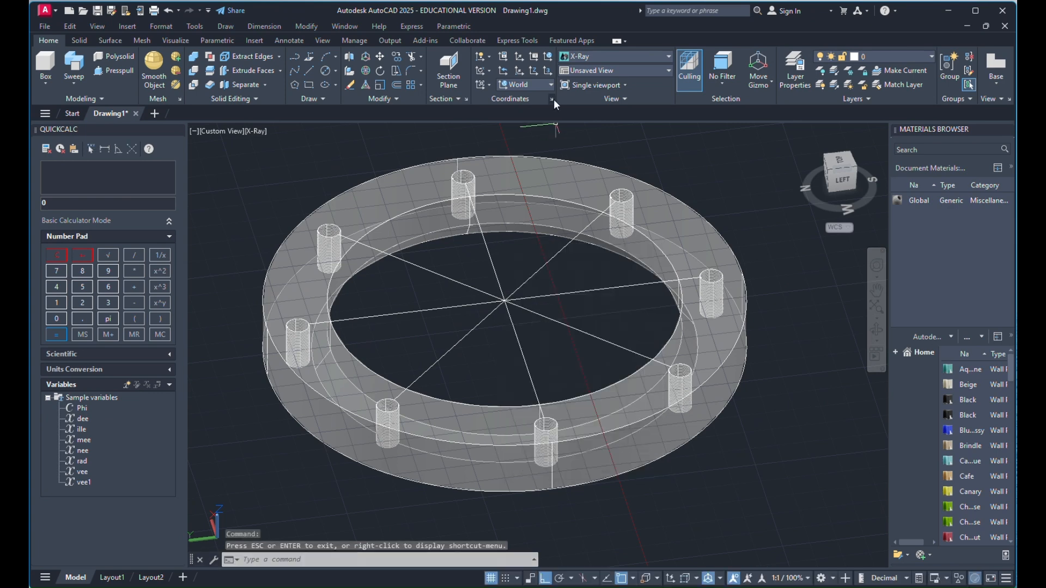
# Set the visual style to Realistic and delete the four construction lines crossing the ring's centre
pyautogui.click(595, 57)
pyautogui.click(732, 92)
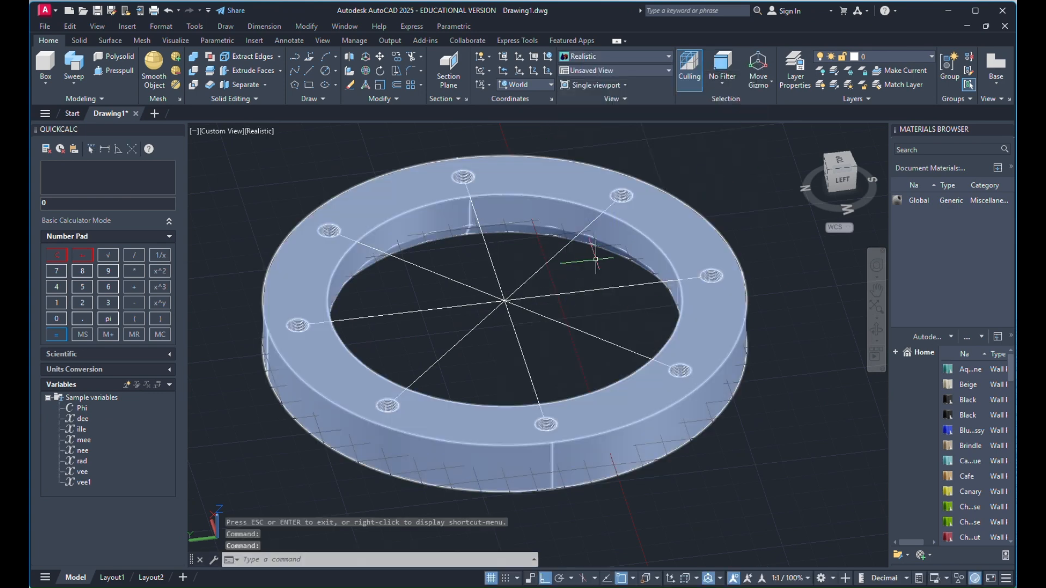
pyautogui.scroll(-5, 595, 253)
pyautogui.scroll(6, 536, 307)
pyautogui.click(537, 306)
pyautogui.click(478, 365)
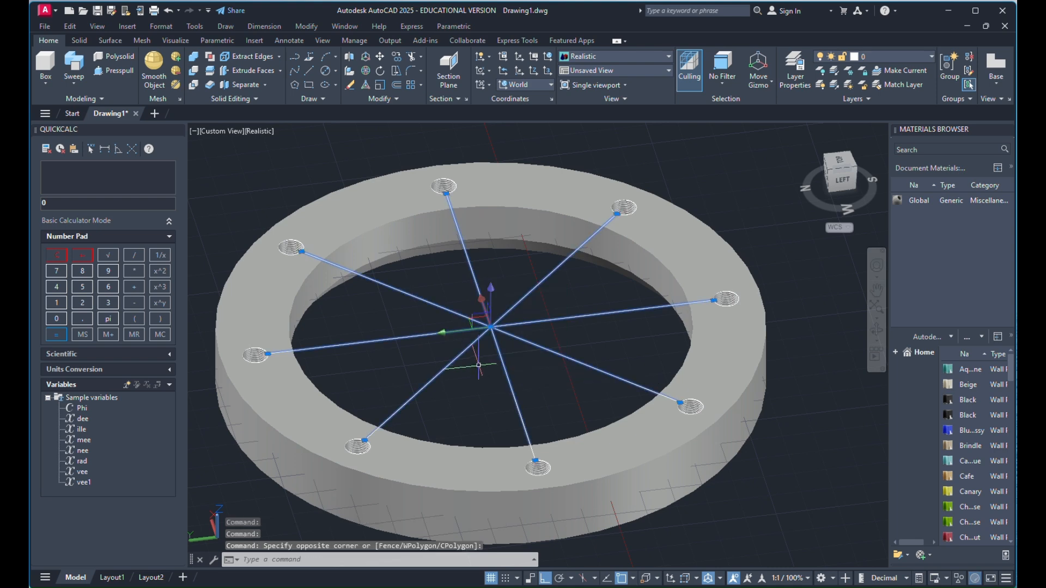
pyautogui.press('Delete')
# Delete the two leftover cylinder and coil sets and the original pattern of eight circles with spokes behind the ring
pyautogui.scroll(-4, 619, 292)
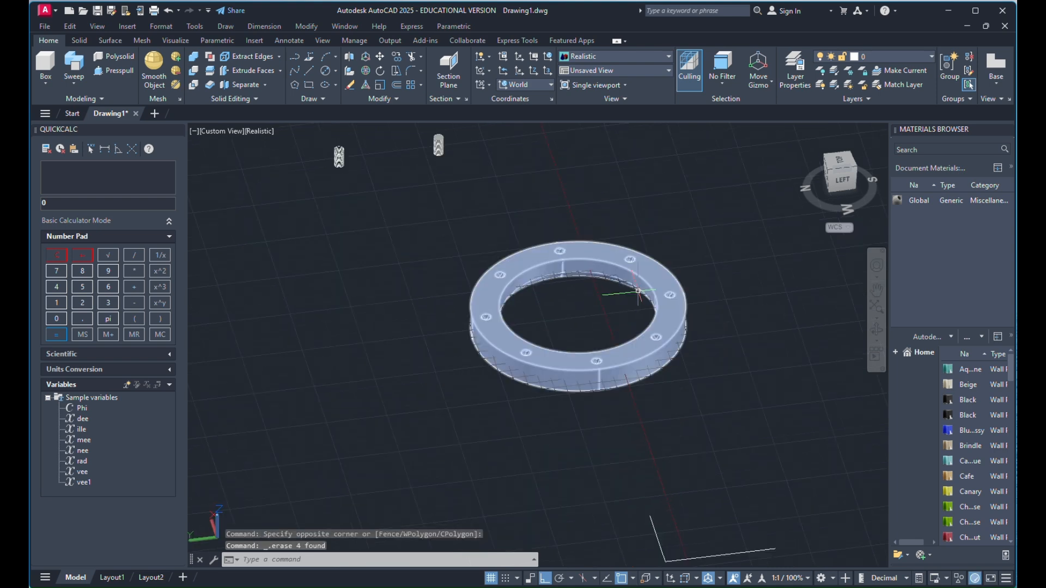
pyautogui.scroll(3, 666, 324)
pyautogui.scroll(2, 666, 325)
pyautogui.scroll(-6, 464, 428)
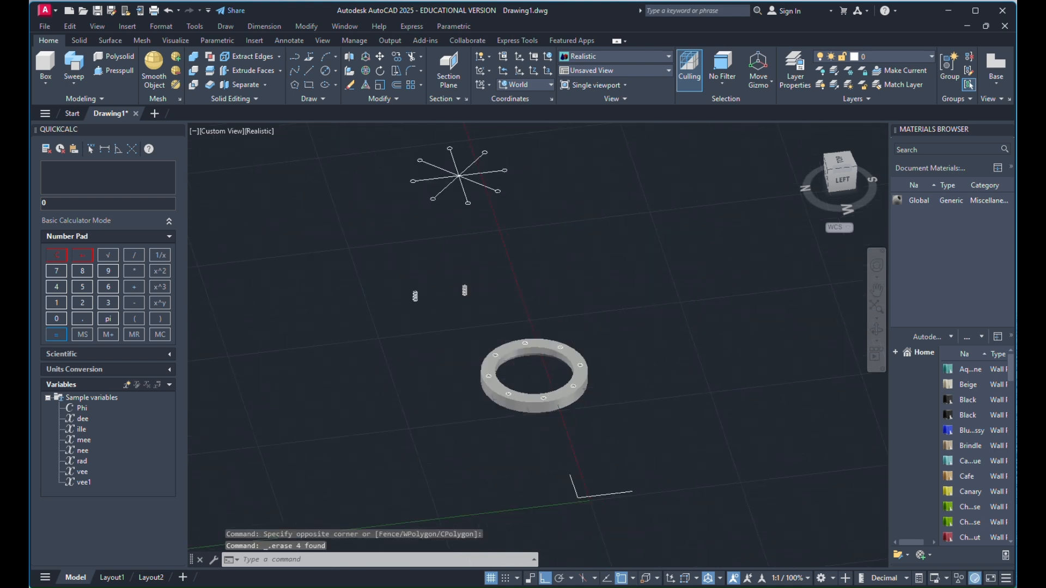
pyautogui.scroll(5, 555, 337)
pyautogui.click(558, 370)
pyautogui.click(402, 457)
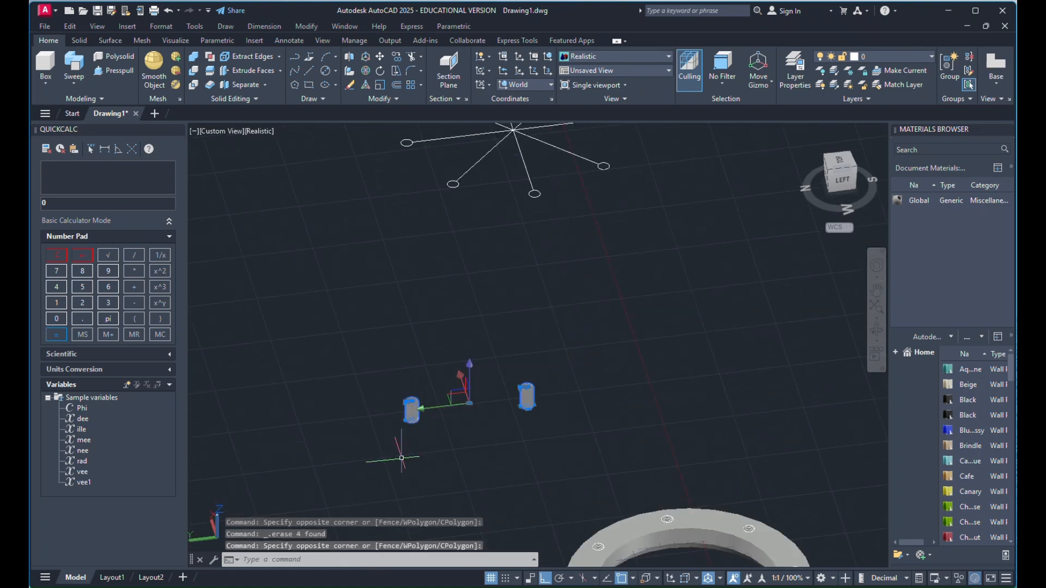
pyautogui.scroll(-5, 513, 384)
pyautogui.click(562, 252)
pyautogui.click(431, 379)
pyautogui.scroll(-5, 544, 228)
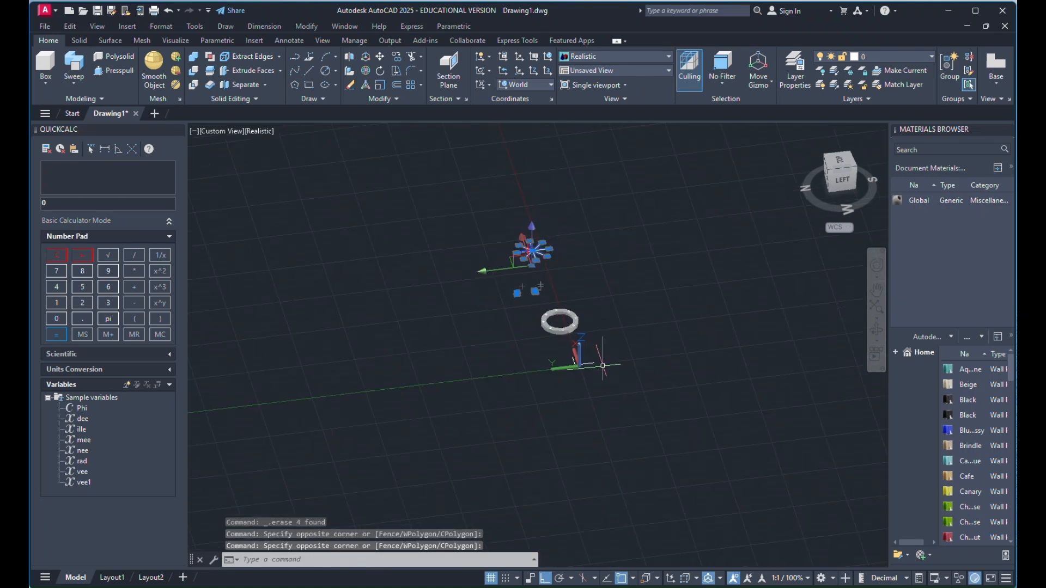
pyautogui.press('Delete')
# Delete the two leftover connected lines near the origin in front of the ring
pyautogui.scroll(9, 564, 330)
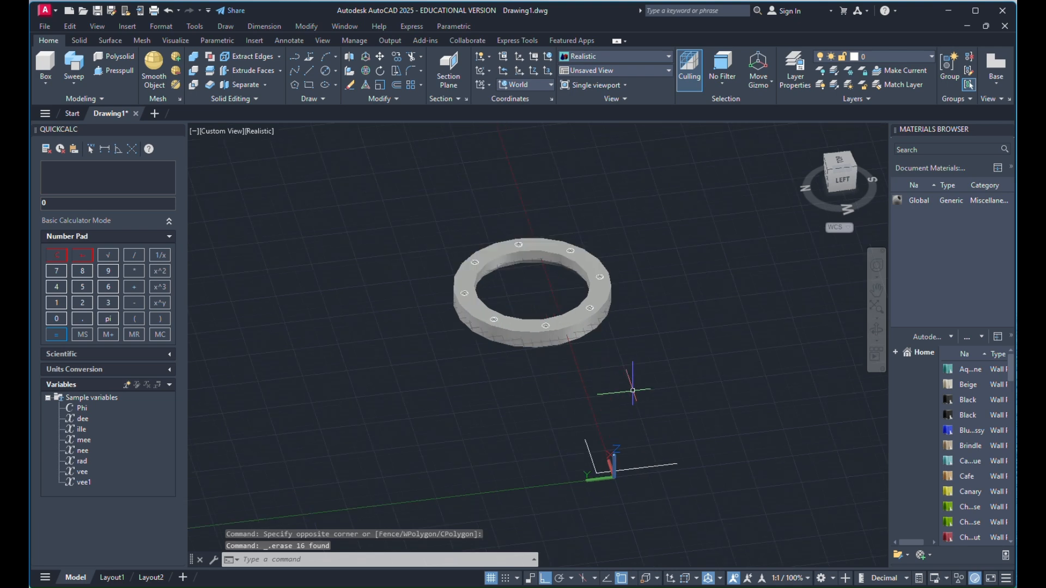
pyautogui.click(661, 420)
pyautogui.click(561, 545)
pyautogui.press('Delete')
pyautogui.scroll(2, 467, 248)
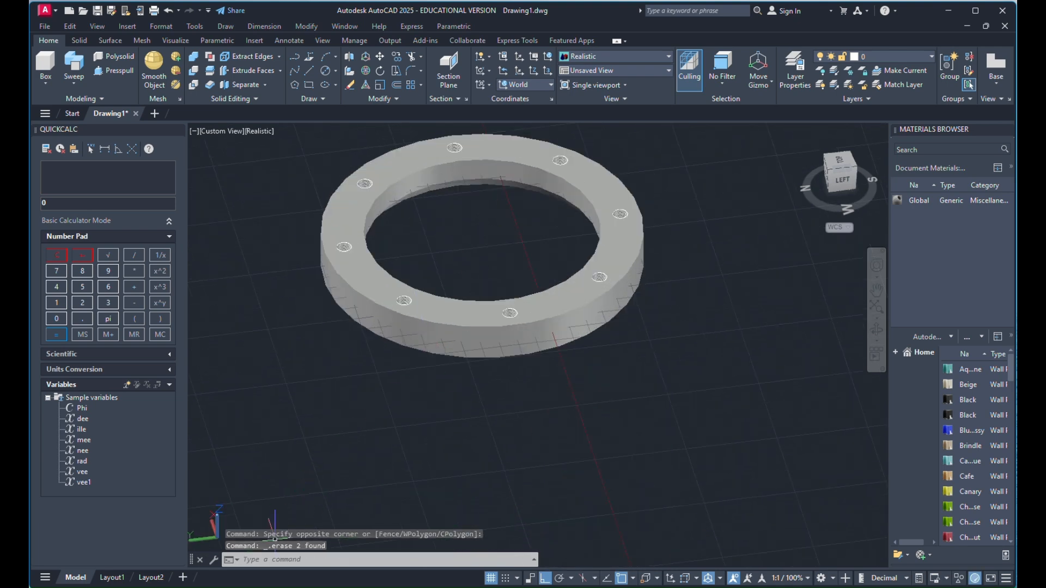
# Insert the D-Size Layout from the Tutorial-iMfg template
pyautogui.rightClick(180, 580)
pyautogui.click(220, 521)
pyautogui.click(455, 325)
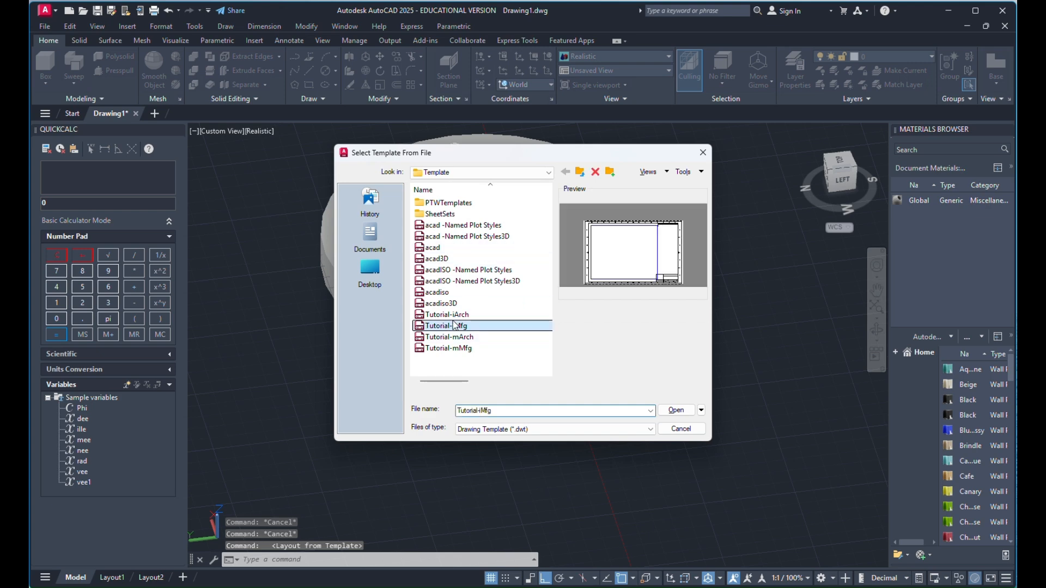
pyautogui.click(683, 415)
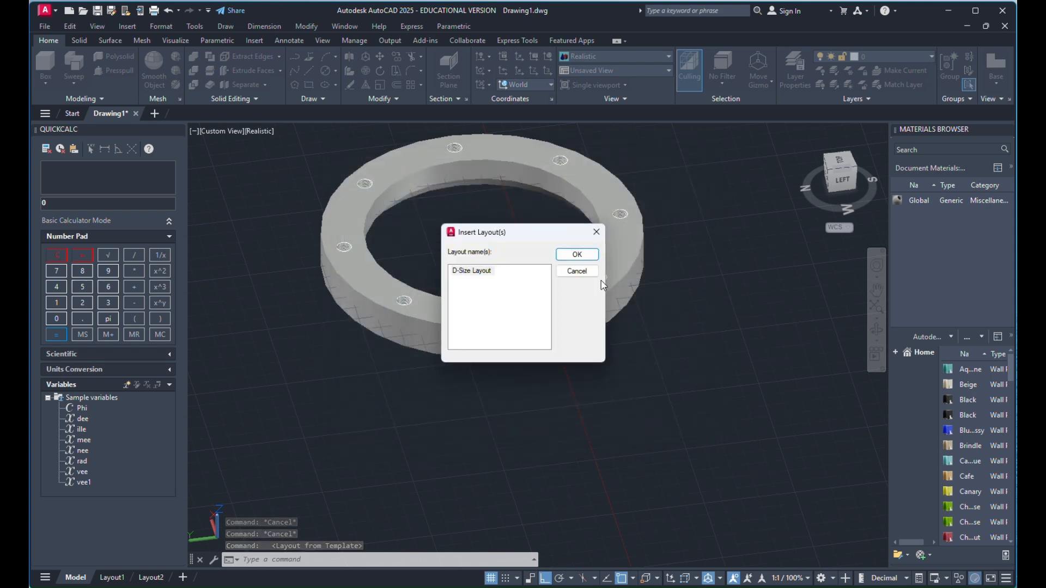
pyautogui.click(579, 255)
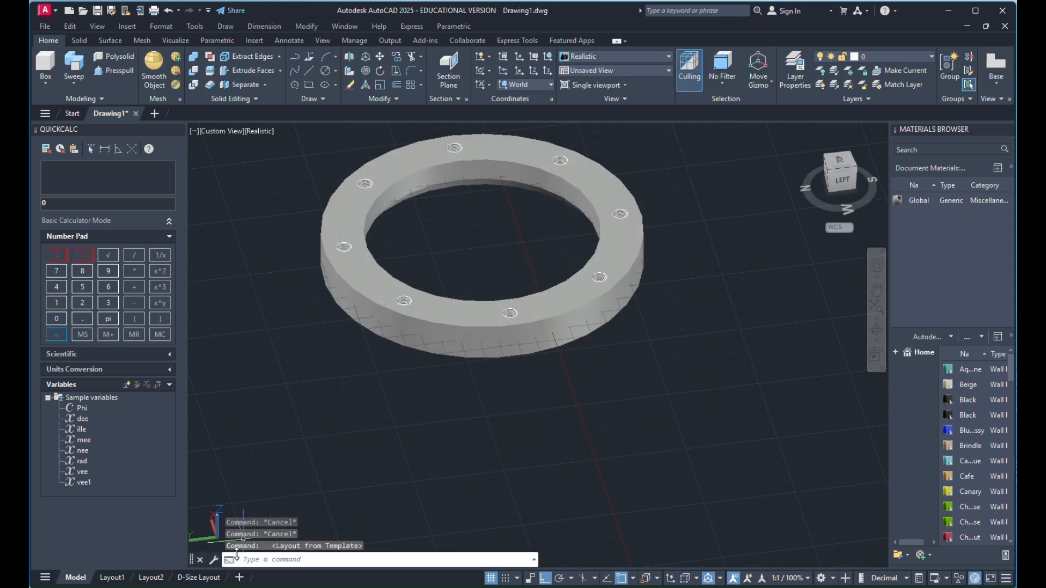
# Switch to the D-Size Layout and delete its default viewport
pyautogui.click(198, 578)
pyautogui.scroll(8, 569, 256)
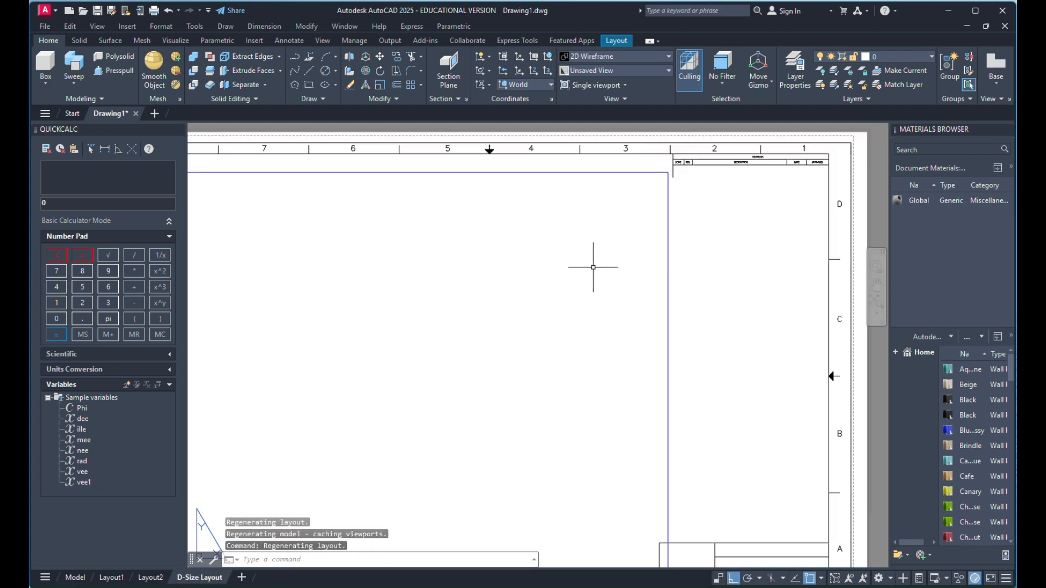
pyautogui.click(692, 265)
pyautogui.press('Delete')
pyautogui.scroll(-2, 604, 246)
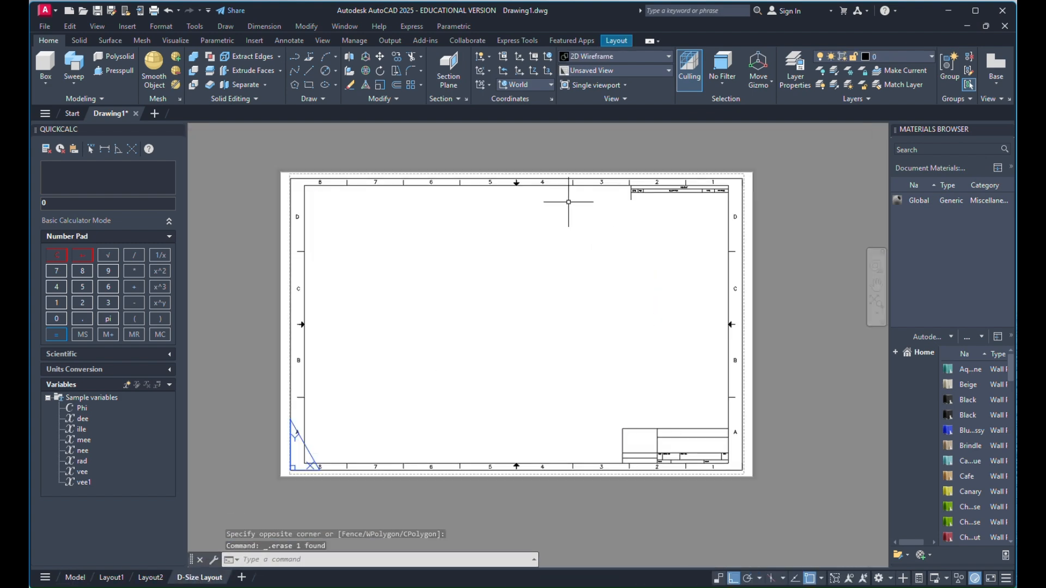
pyautogui.moveTo(616, 185); pyautogui.dragTo(585, 178, button='middle')
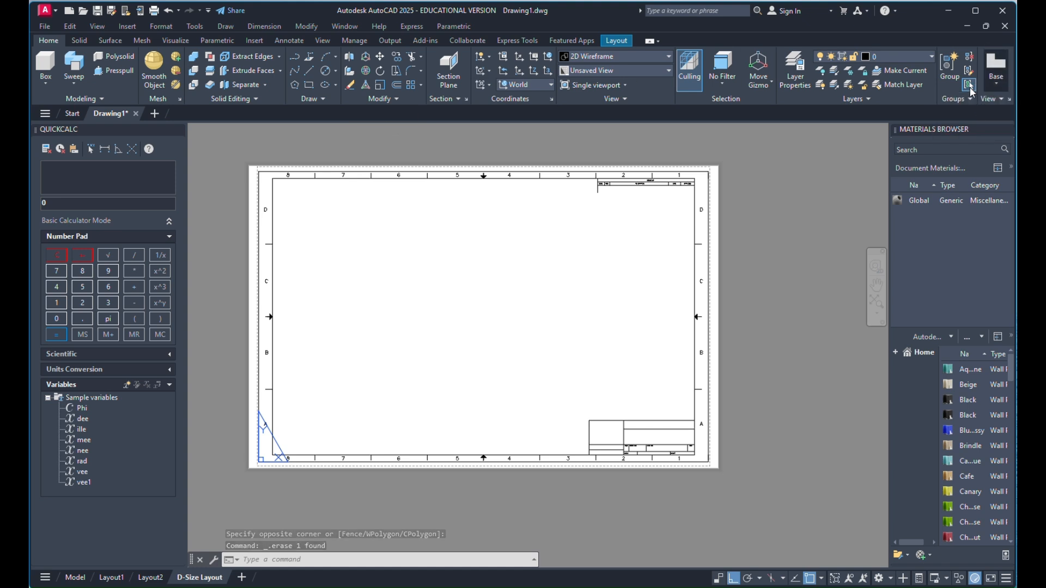
# Create a front base view of the model-space ring on the sheet's lower left half, with a projected top view above it
pyautogui.click(989, 80)
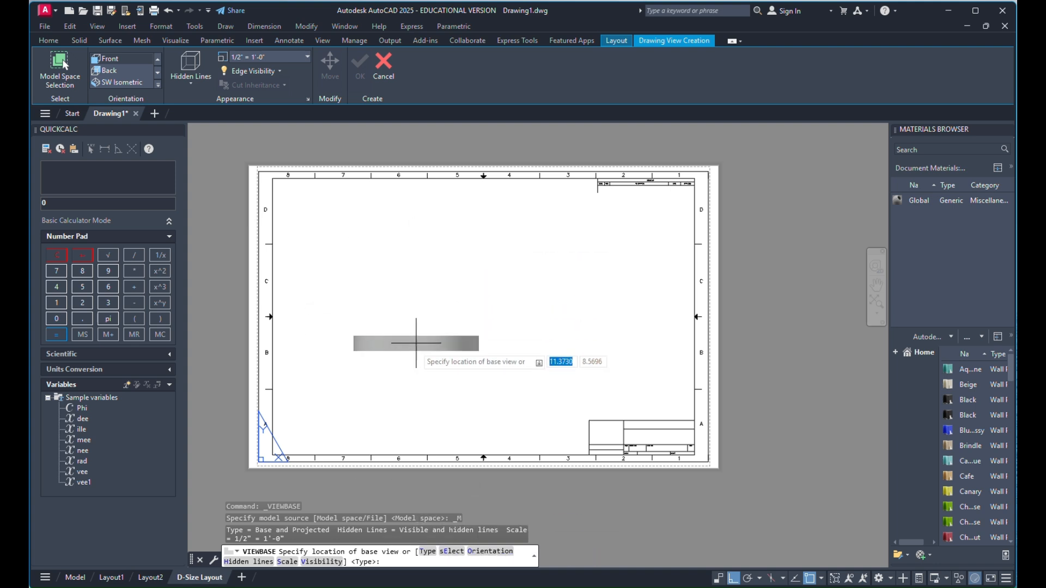
pyautogui.click(406, 380)
pyautogui.rightClick(448, 345)
pyautogui.click(470, 354)
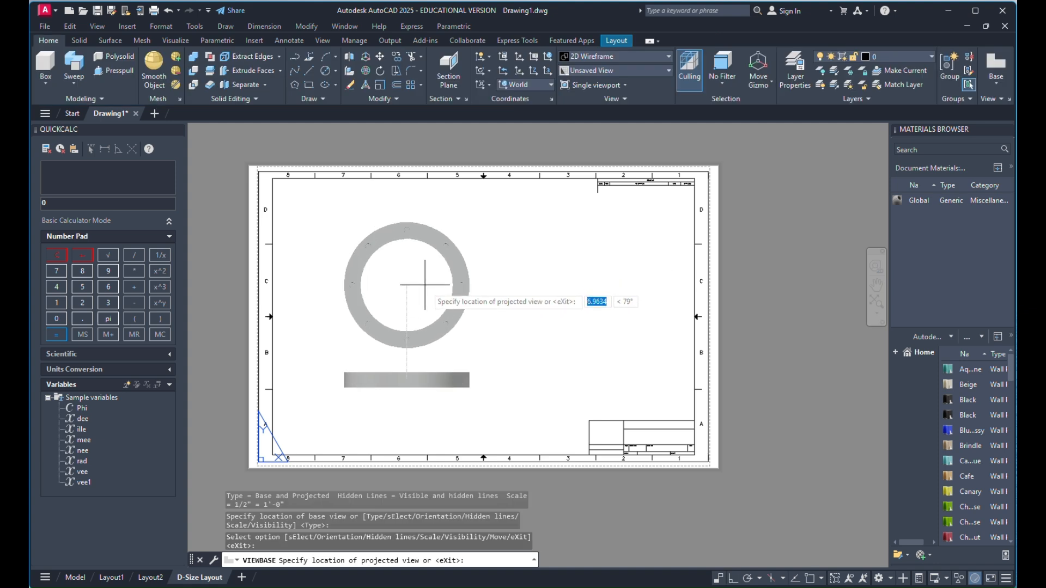
pyautogui.click(425, 284)
pyautogui.rightClick(518, 248)
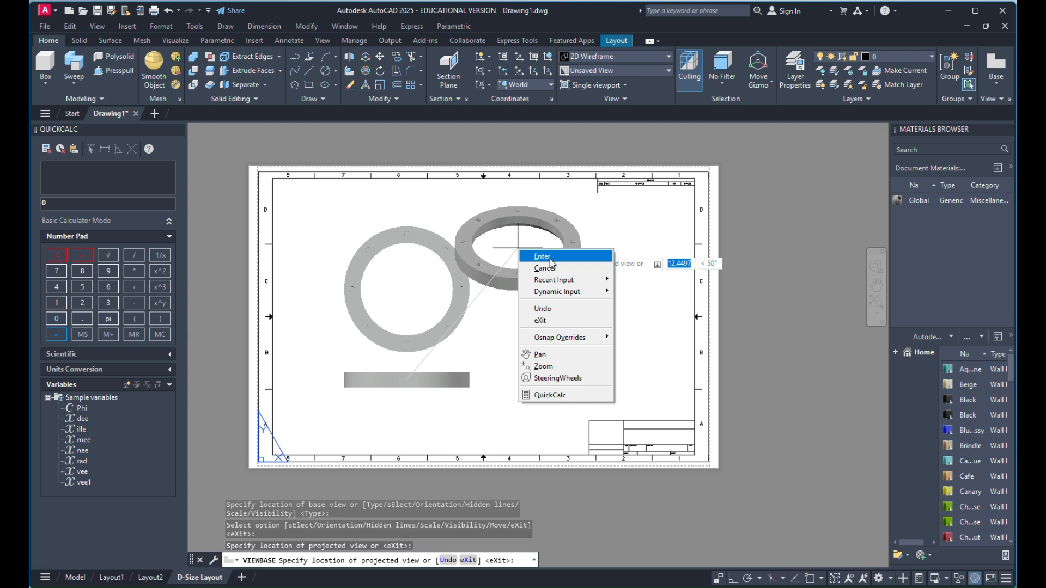
pyautogui.click(551, 261)
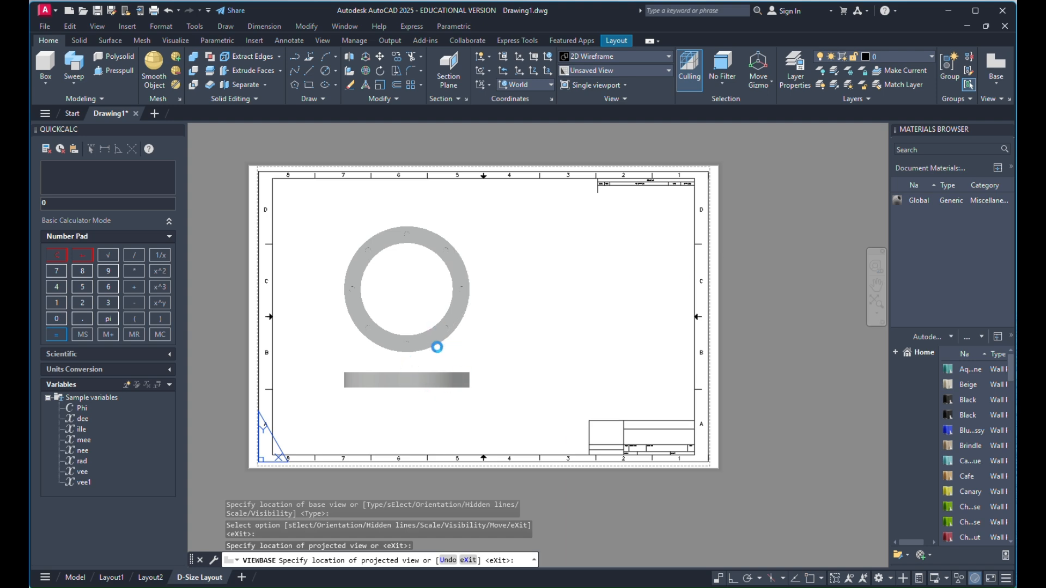
pyautogui.scroll(6, 422, 384)
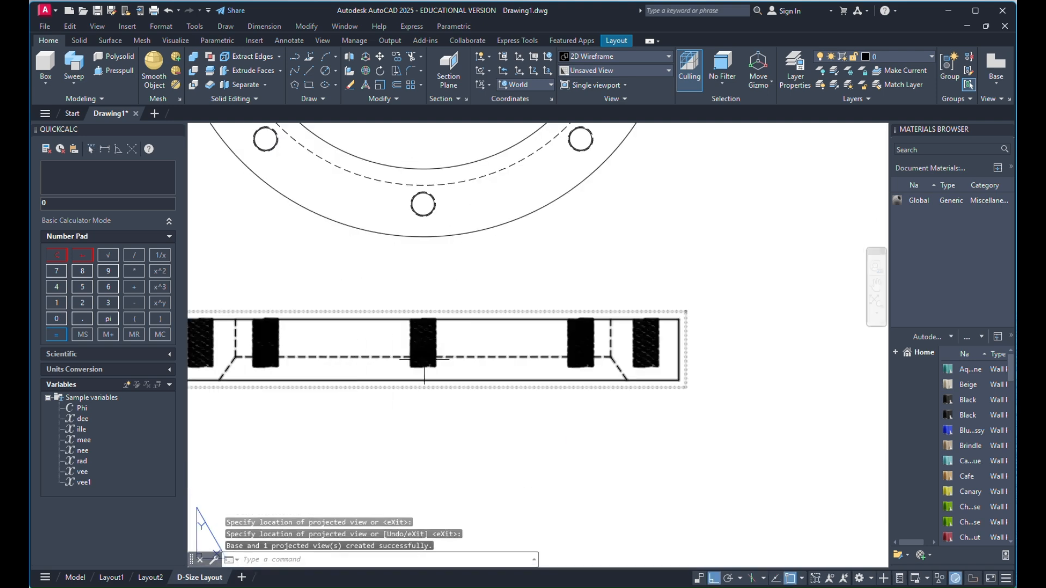
pyautogui.scroll(-4, 458, 267)
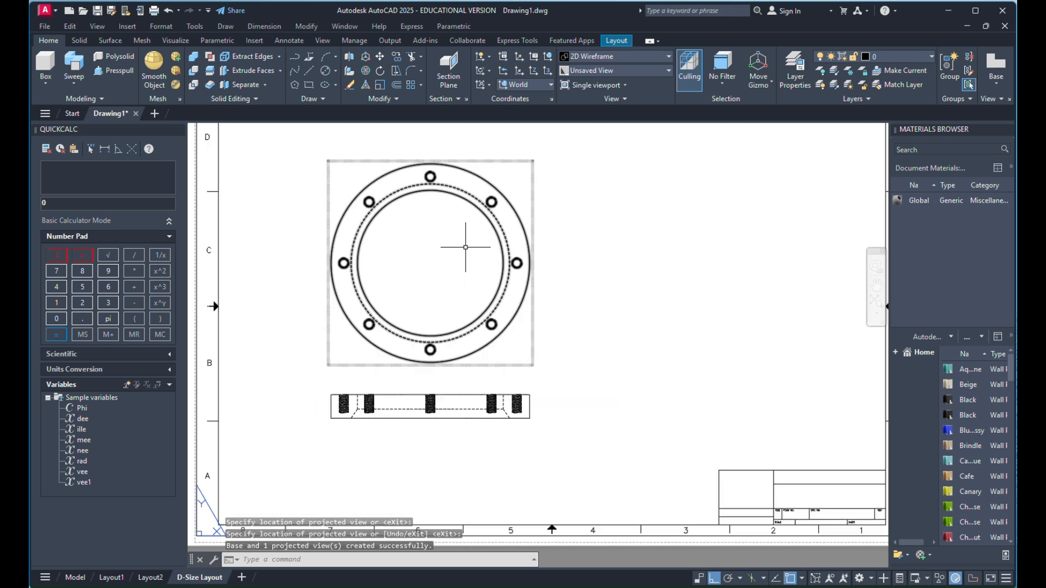
pyautogui.click(469, 250)
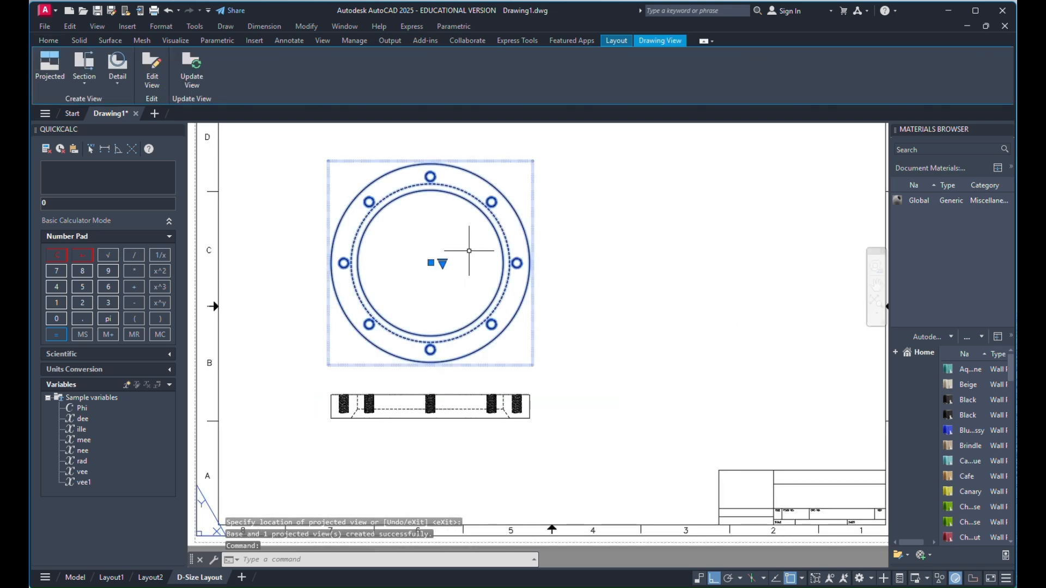
pyautogui.click(58, 67)
pyautogui.scroll(-4, 551, 289)
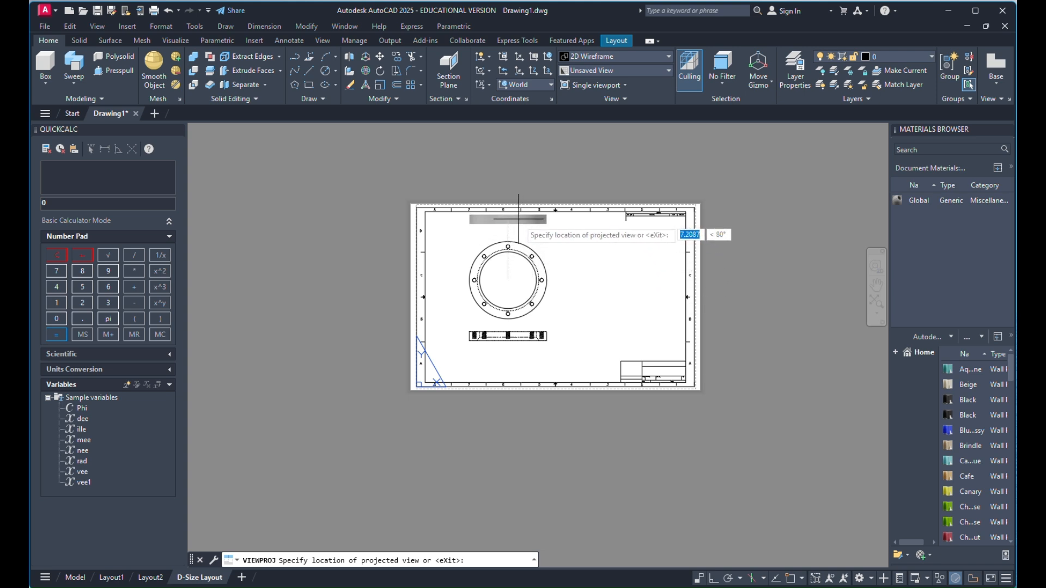
pyautogui.press('Return')
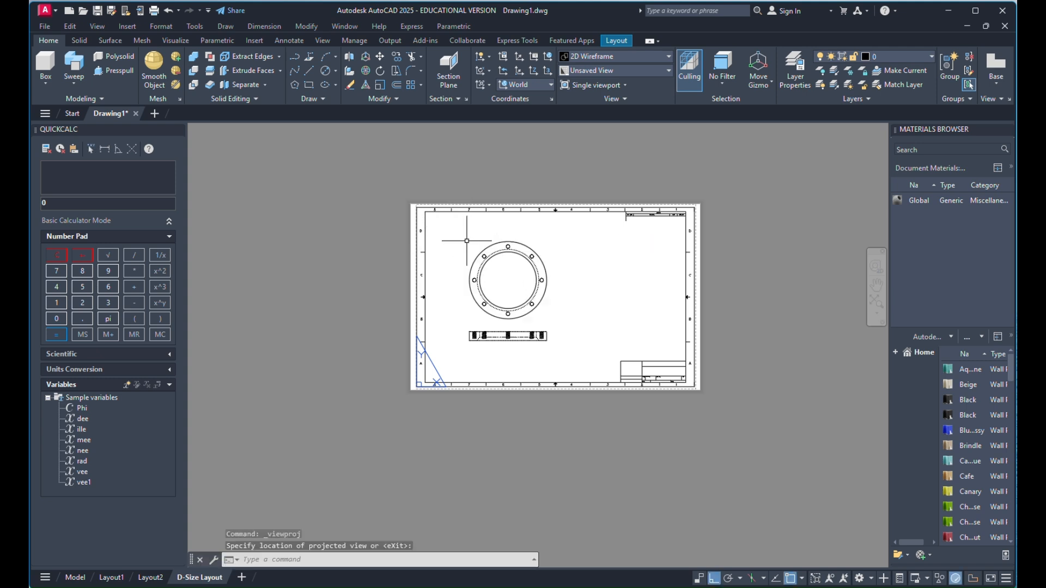
pyautogui.click(545, 258)
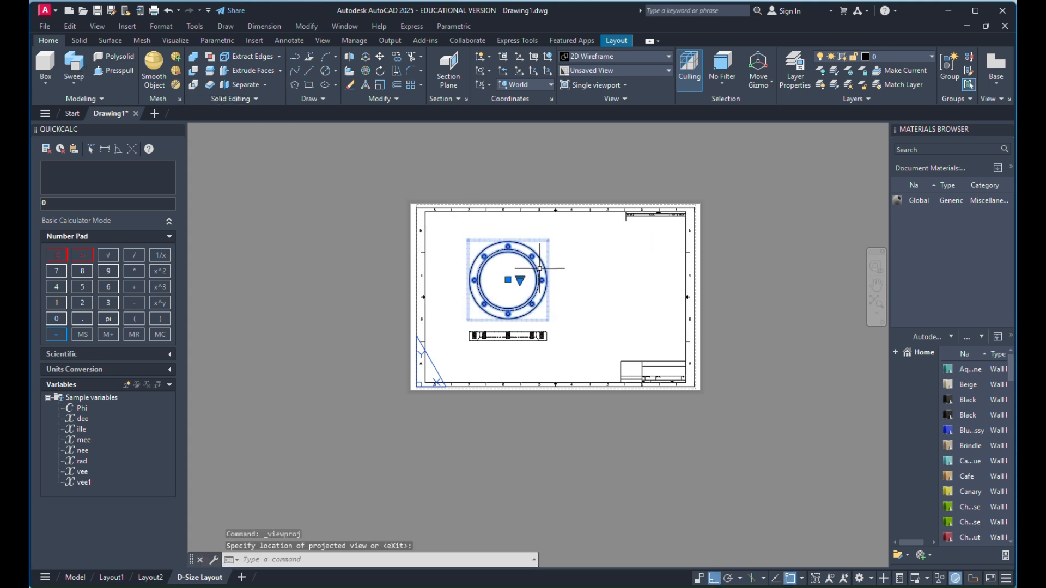
pyautogui.press('Escape')
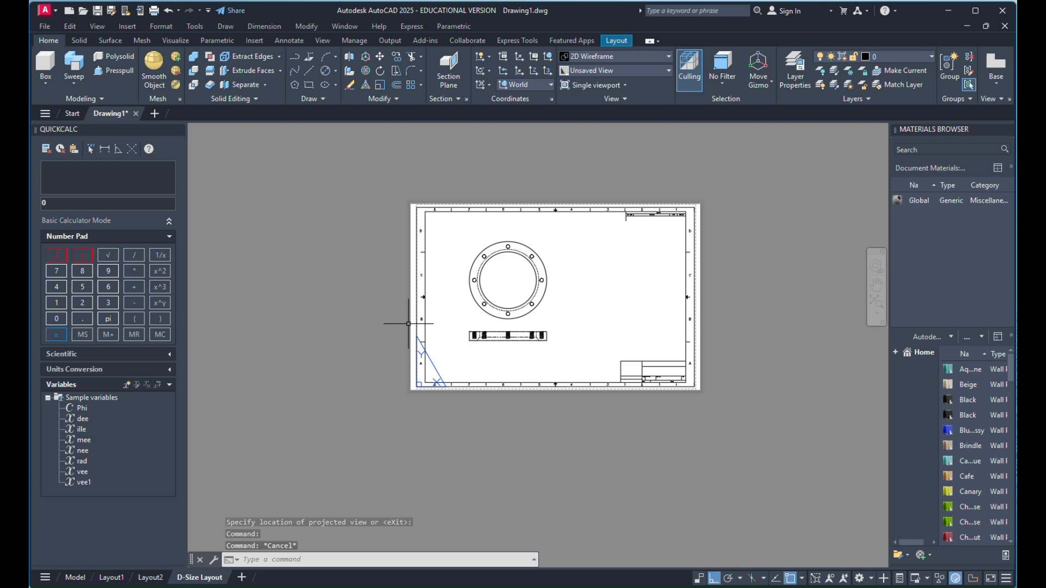
# Project an isometric view from the front view and place it in the sheet's upper right area, beside the top view
pyautogui.click(516, 344)
pyautogui.click(484, 334)
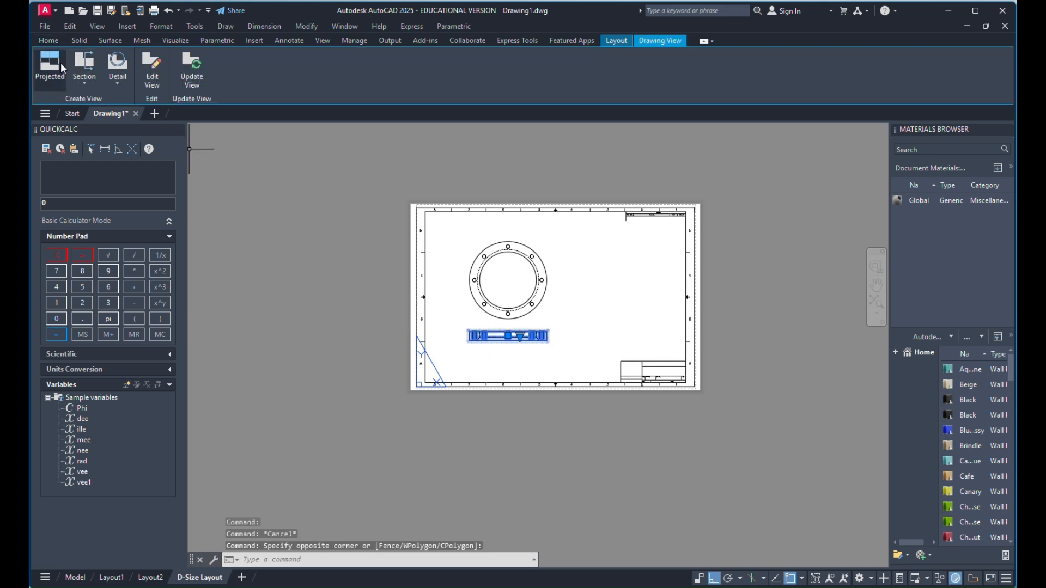
pyautogui.click(60, 64)
pyautogui.scroll(7, 577, 306)
pyautogui.scroll(-7, 654, 279)
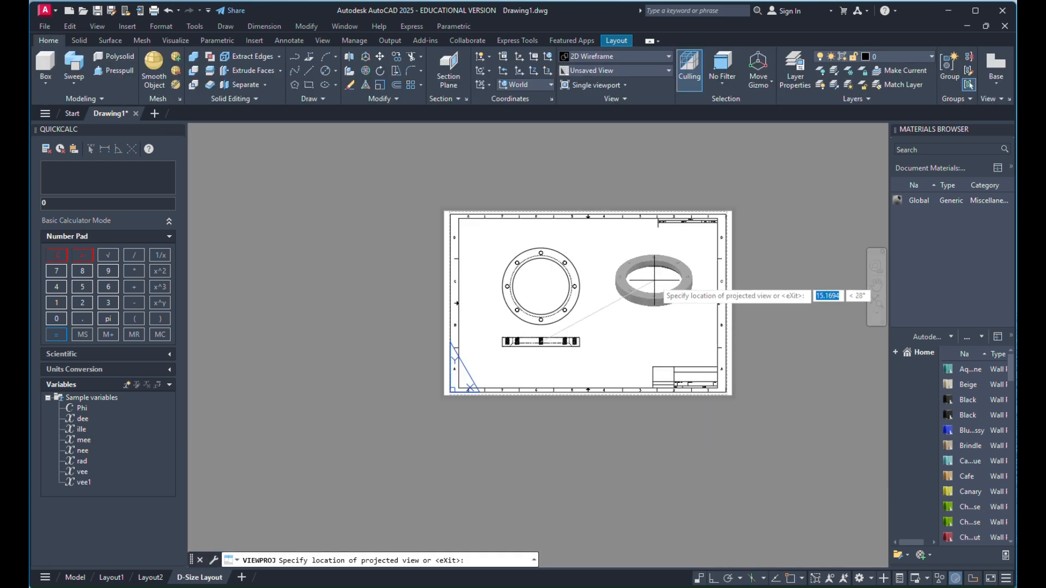
pyautogui.scroll(8, 654, 278)
pyautogui.scroll(-2, 693, 306)
pyautogui.rightClick(701, 307)
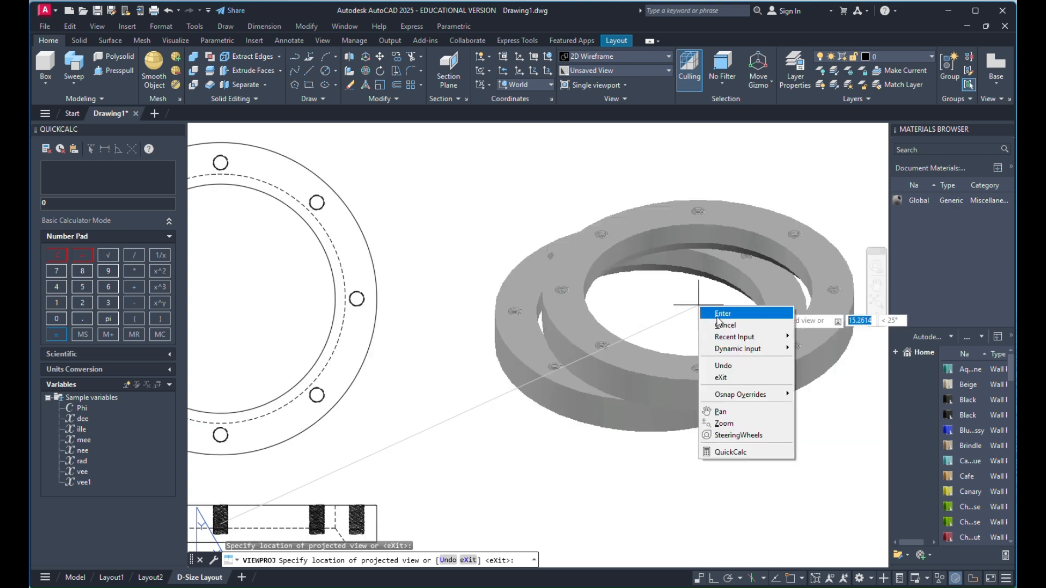
pyautogui.click(718, 318)
pyautogui.scroll(-6, 687, 278)
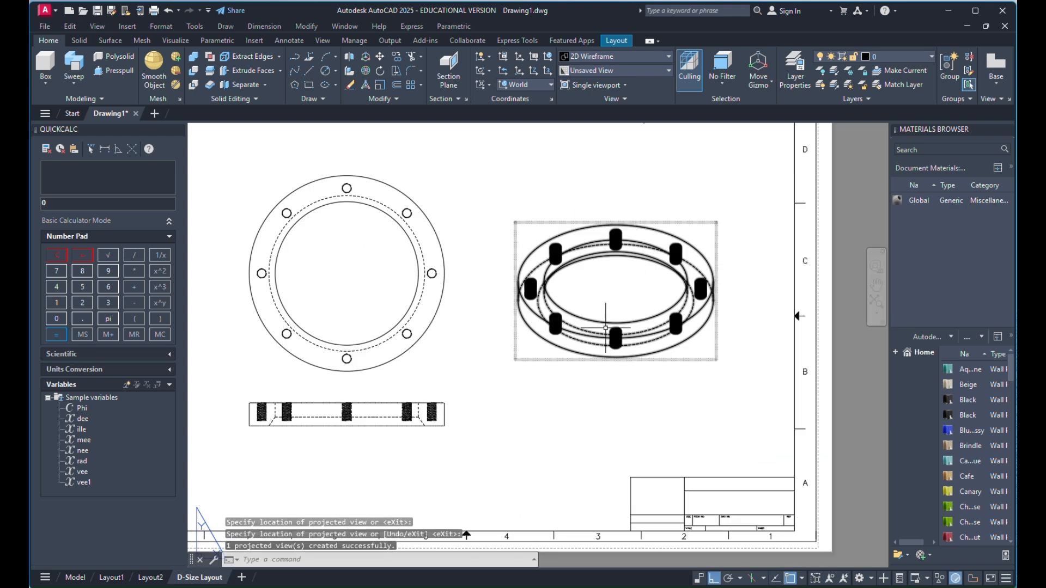
# Set the front base view's display style to shaded with visible and hidden lines
pyautogui.click(346, 414)
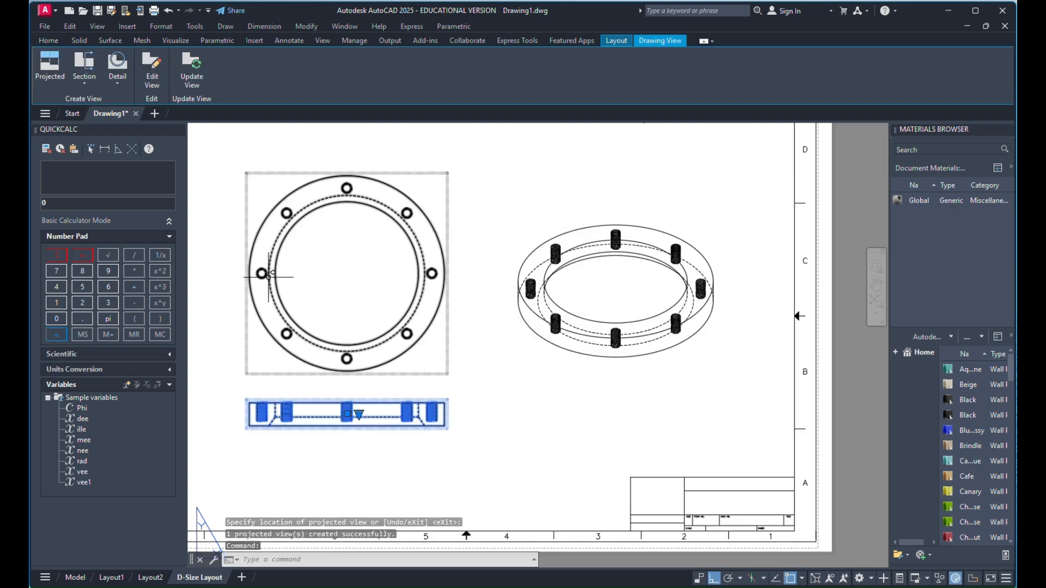
pyautogui.click(152, 81)
pyautogui.click(122, 93)
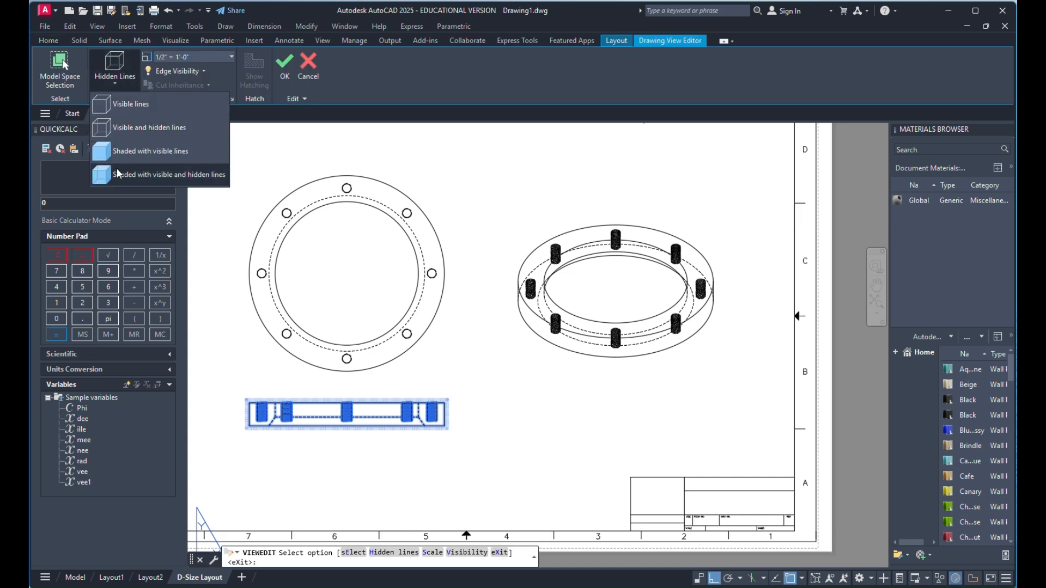
pyautogui.click(158, 174)
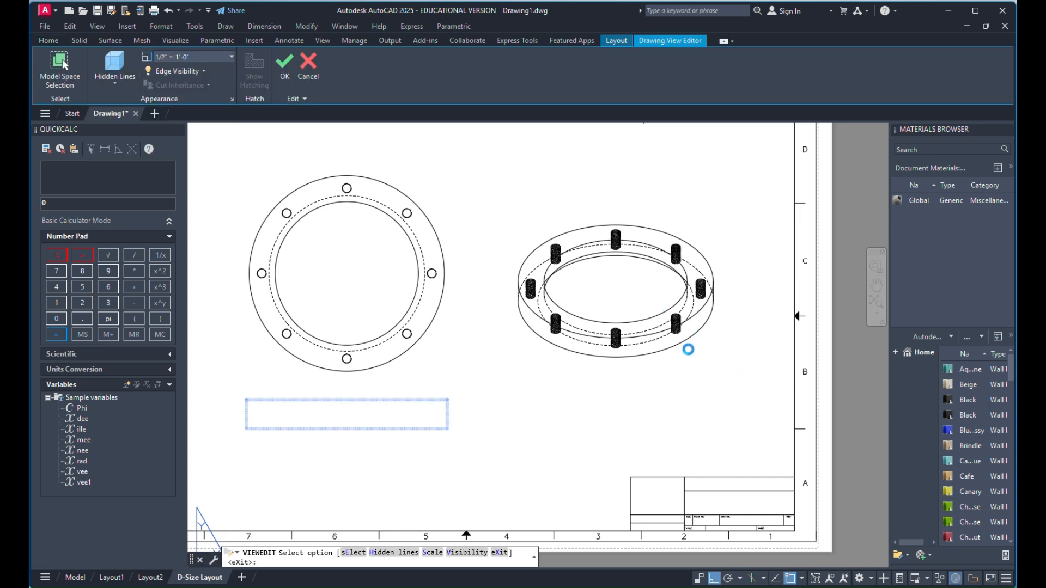
pyautogui.scroll(-4, 677, 345)
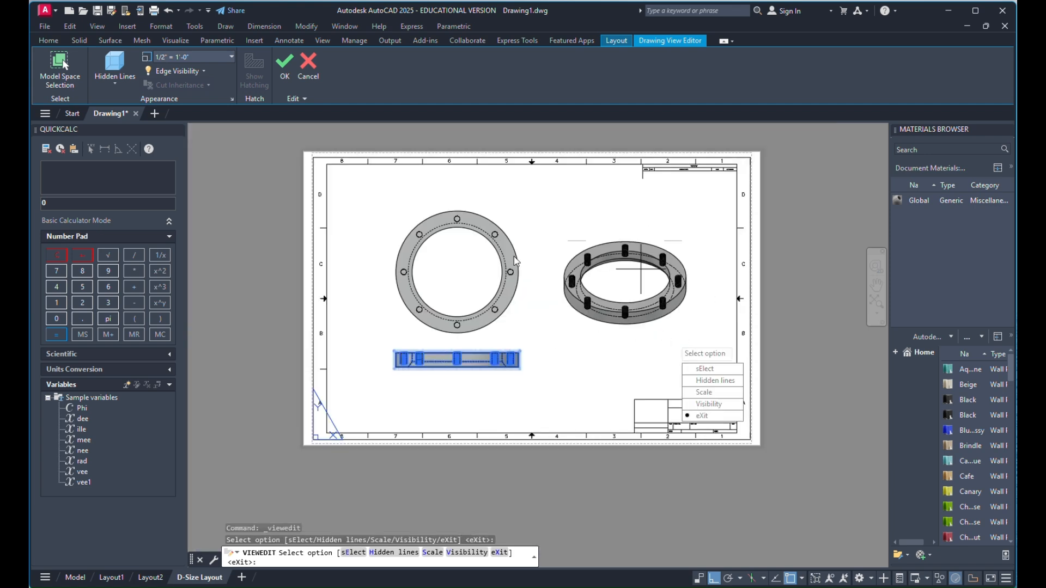
pyautogui.scroll(6, 568, 260)
pyautogui.press('Escape')
# Open the isometric view for editing and bring up its line and shading style choices
pyautogui.moveTo(777, 134); pyautogui.dragTo(674, 188, button='middle')
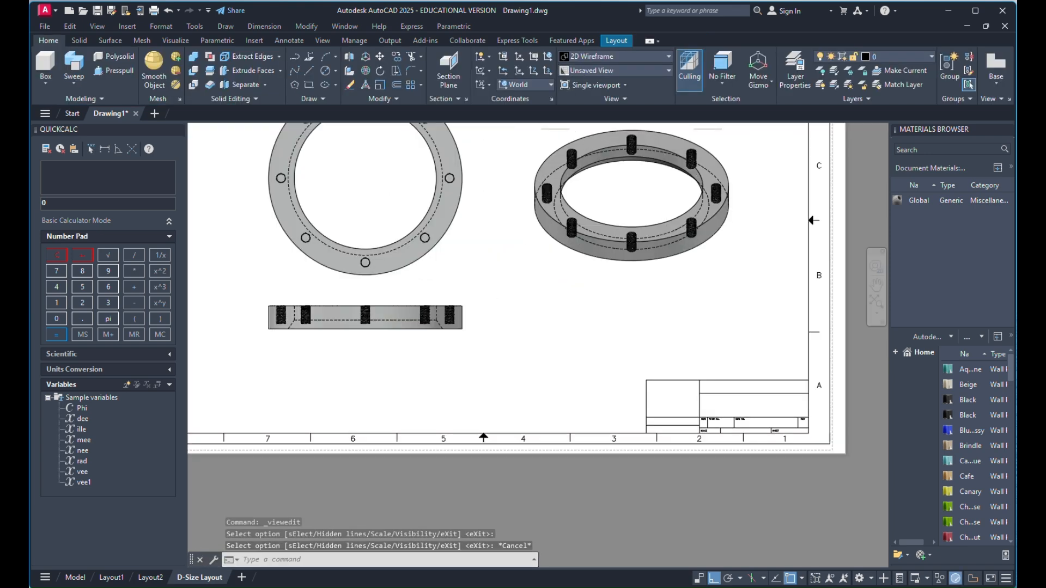
pyautogui.scroll(2, 675, 188)
pyautogui.click(675, 187)
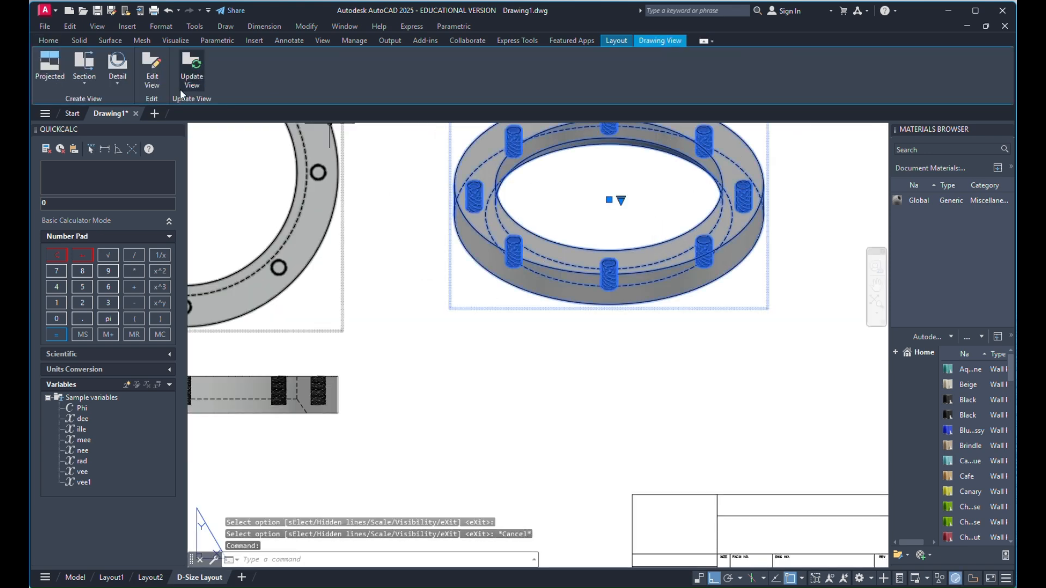
pyautogui.click(152, 77)
pyautogui.click(123, 83)
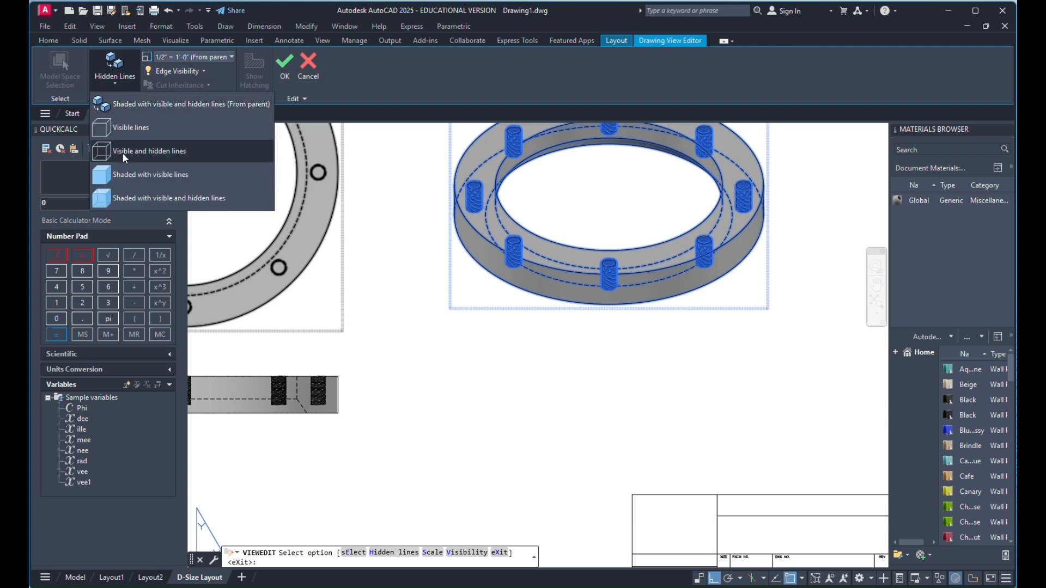
# Display the isometric ring view as shaded with visible lines only and finish editing the view
pyautogui.click(137, 184)
pyautogui.scroll(-2, 489, 252)
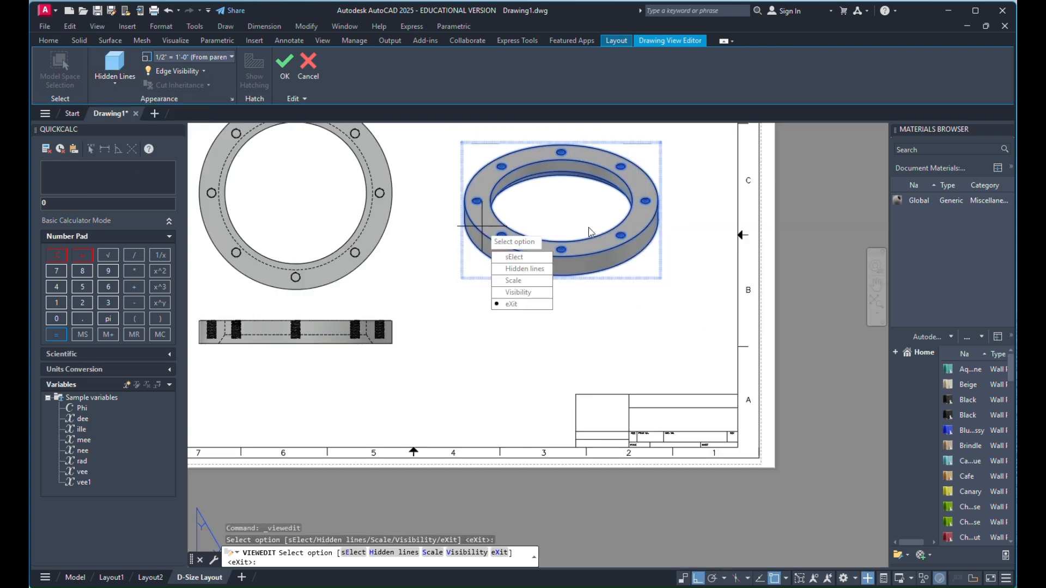
pyautogui.press('Escape')
pyautogui.press('Escape')
pyautogui.scroll(-2, 490, 267)
pyautogui.scroll(4, 434, 256)
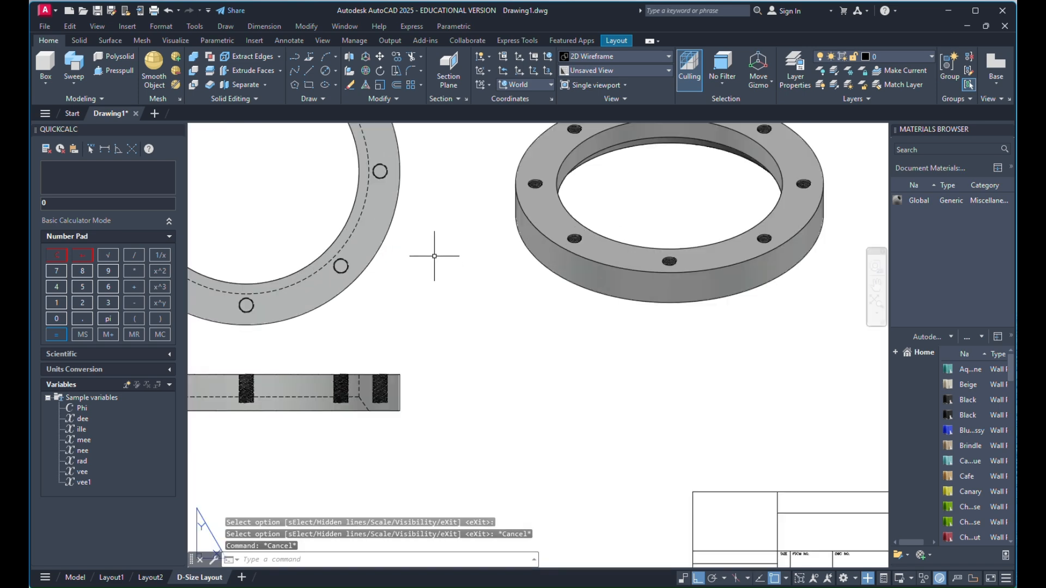
pyautogui.scroll(-6, 531, 257)
pyautogui.scroll(4, 481, 255)
pyautogui.click(581, 188)
pyautogui.click(507, 284)
pyautogui.click(569, 309)
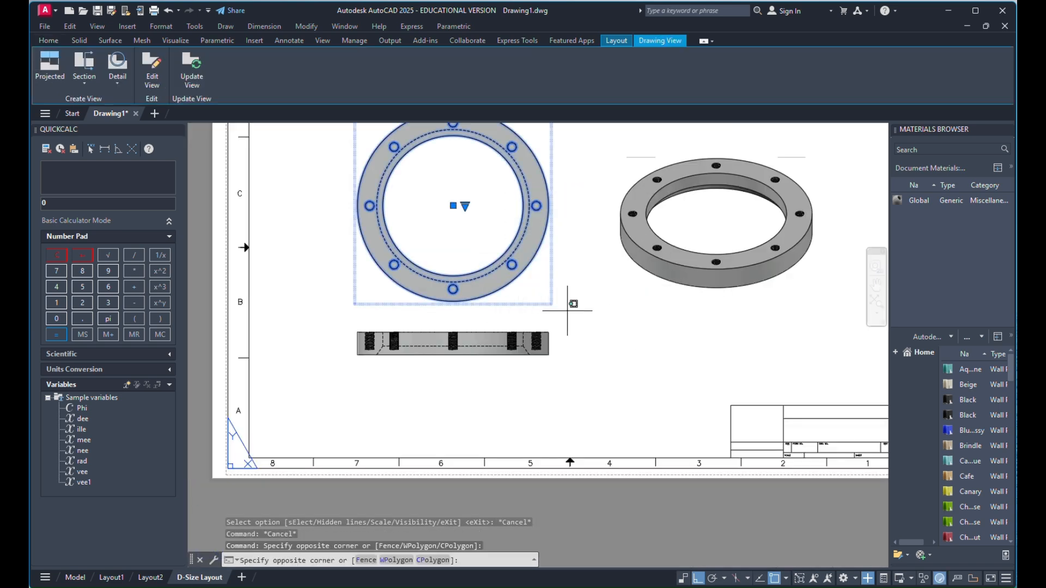
pyautogui.click(485, 375)
pyautogui.press('Escape')
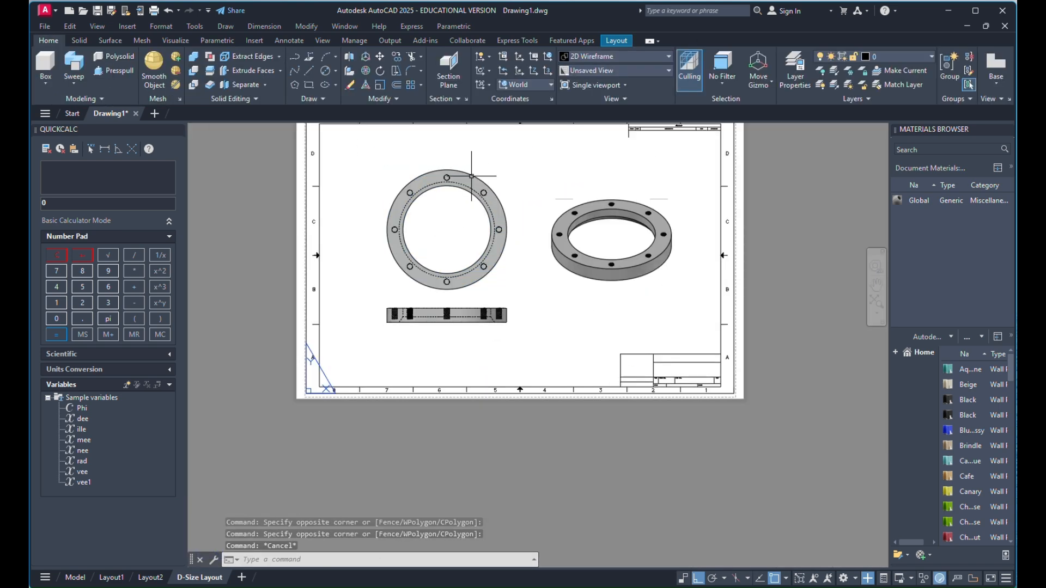
# Create a full section of the circular ring view, with a vertical section line through its centre from the top edge to just below the ring
pyautogui.scroll(-4, 468, 163)
pyautogui.scroll(5, 474, 163)
pyautogui.scroll(4, 475, 163)
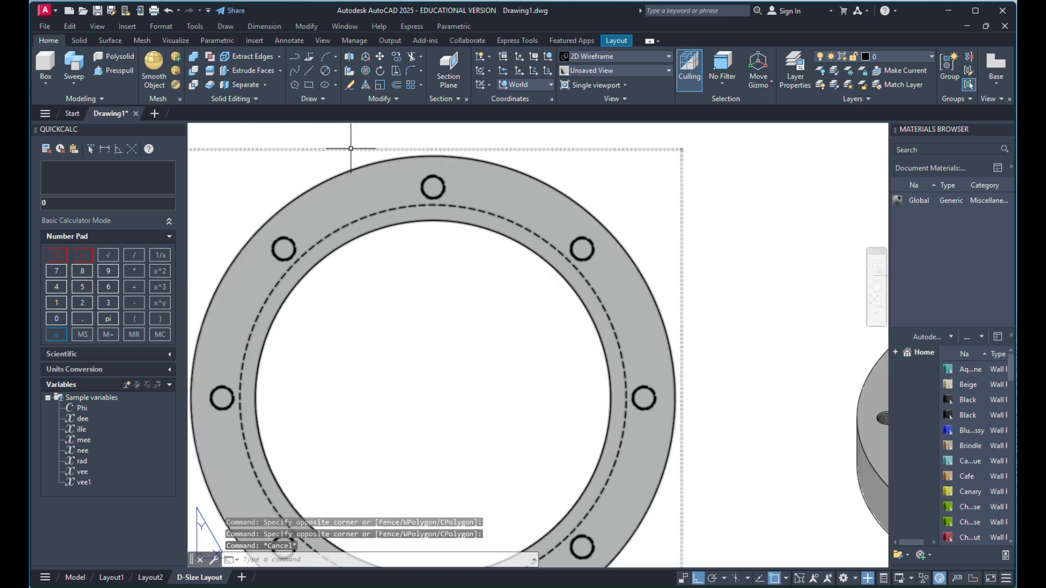
pyautogui.click(292, 169)
pyautogui.click(80, 61)
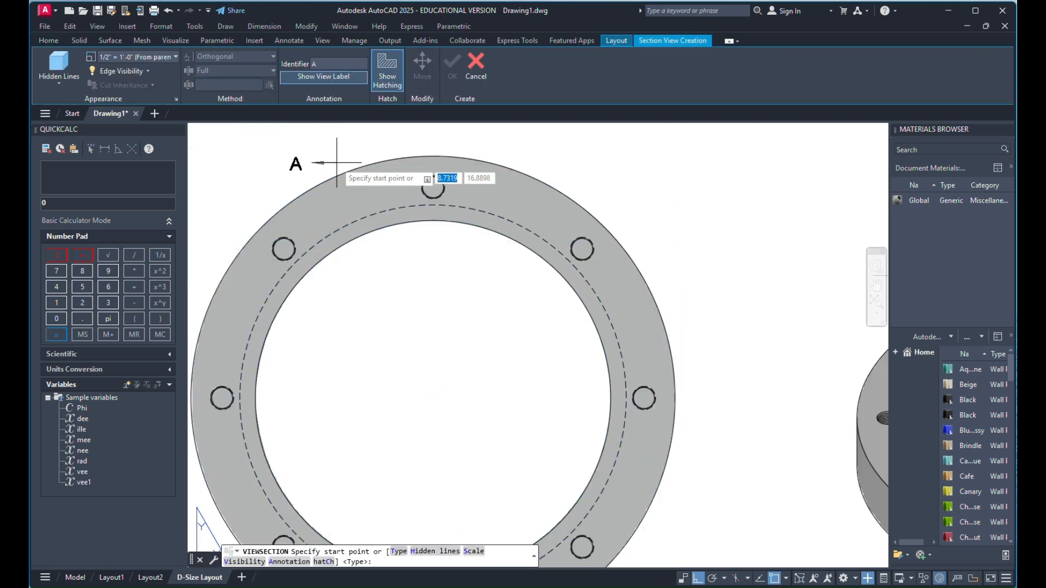
pyautogui.click(433, 157)
pyautogui.scroll(-4, 433, 150)
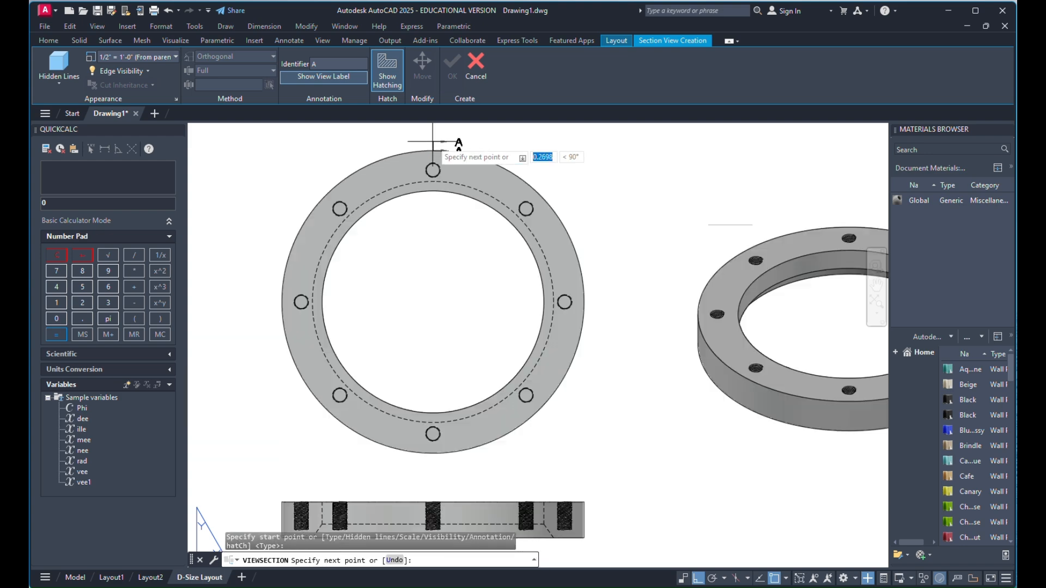
pyautogui.scroll(6, 444, 349)
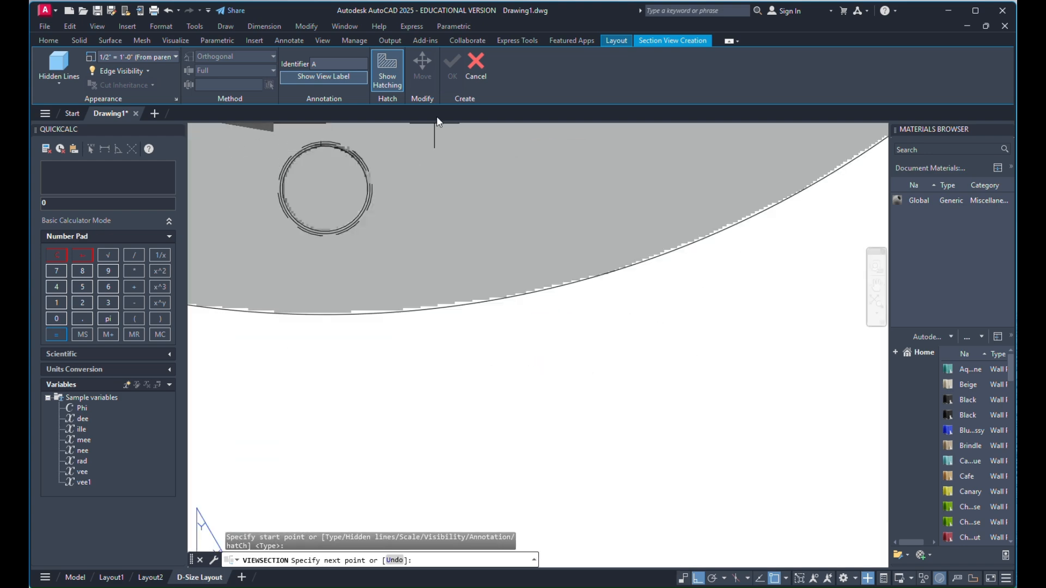
pyautogui.scroll(-4, 403, 251)
pyautogui.click(391, 292)
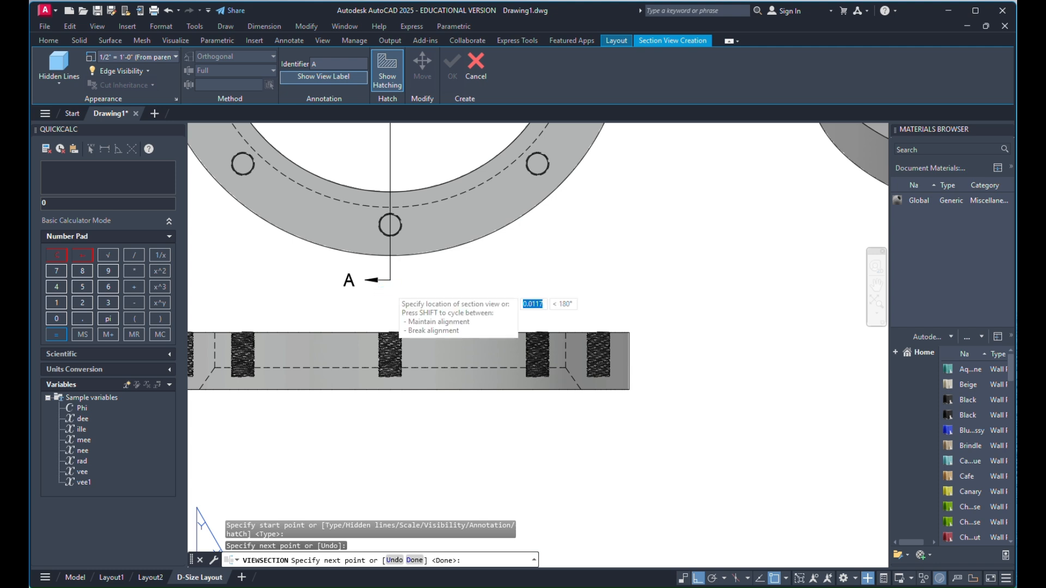
pyautogui.press('Return')
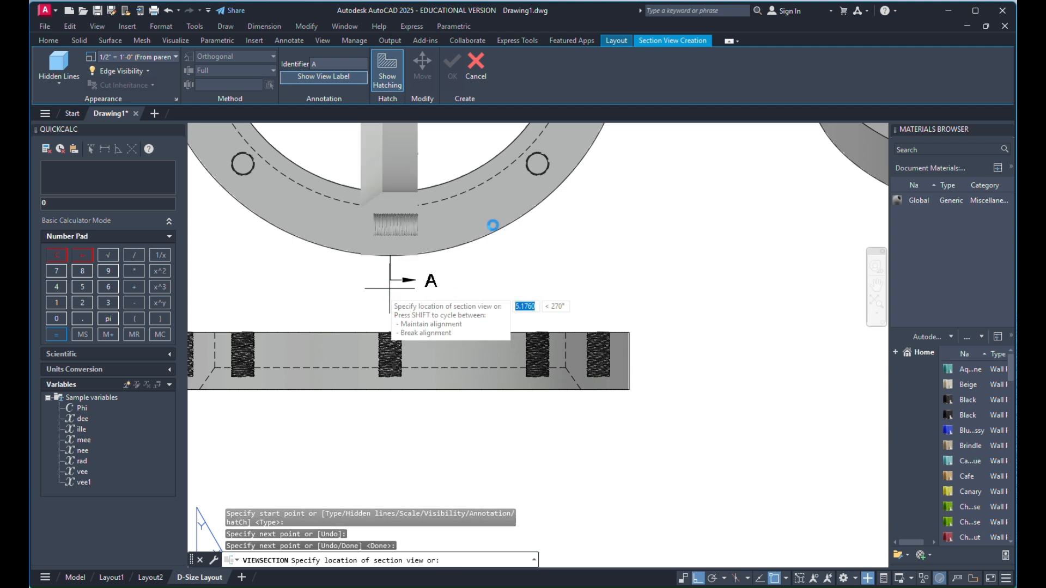
# Place the aligned section view A-A to the left of the circular ring view and finish the section
pyautogui.scroll(-2, 389, 288)
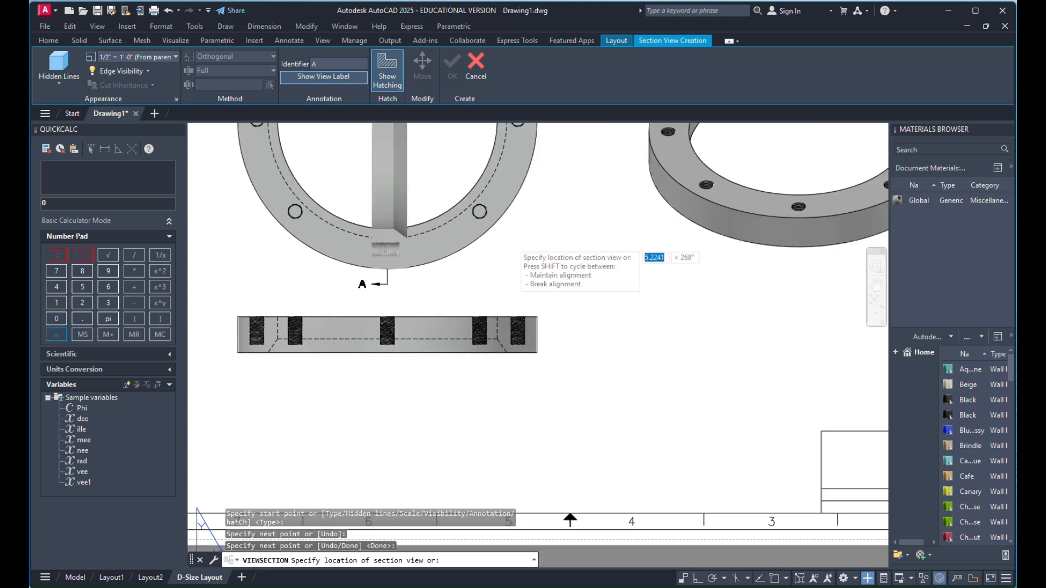
pyautogui.scroll(-2, 528, 262)
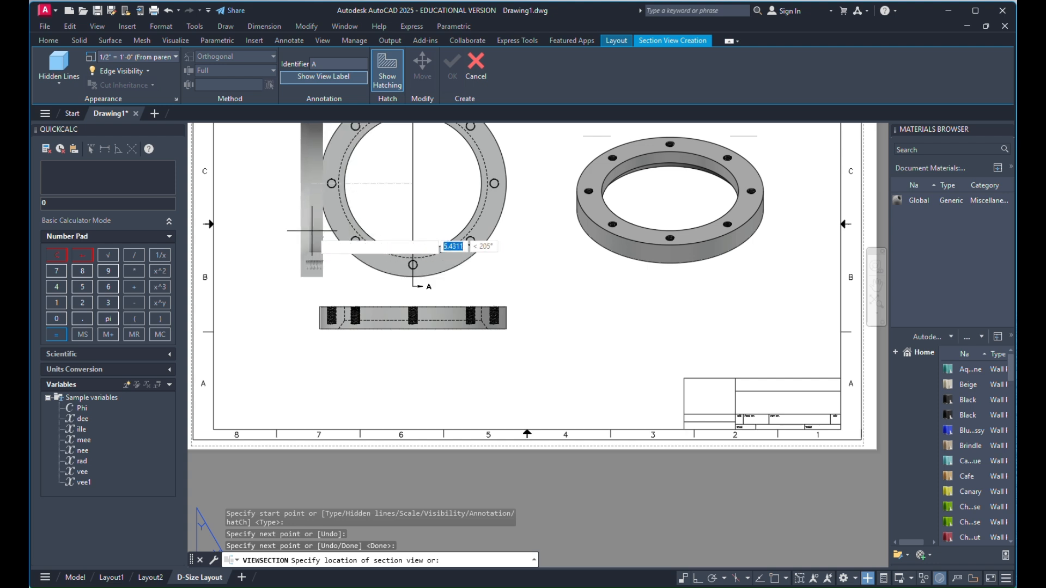
pyautogui.click(270, 240)
pyautogui.rightClick(340, 244)
pyautogui.click(360, 252)
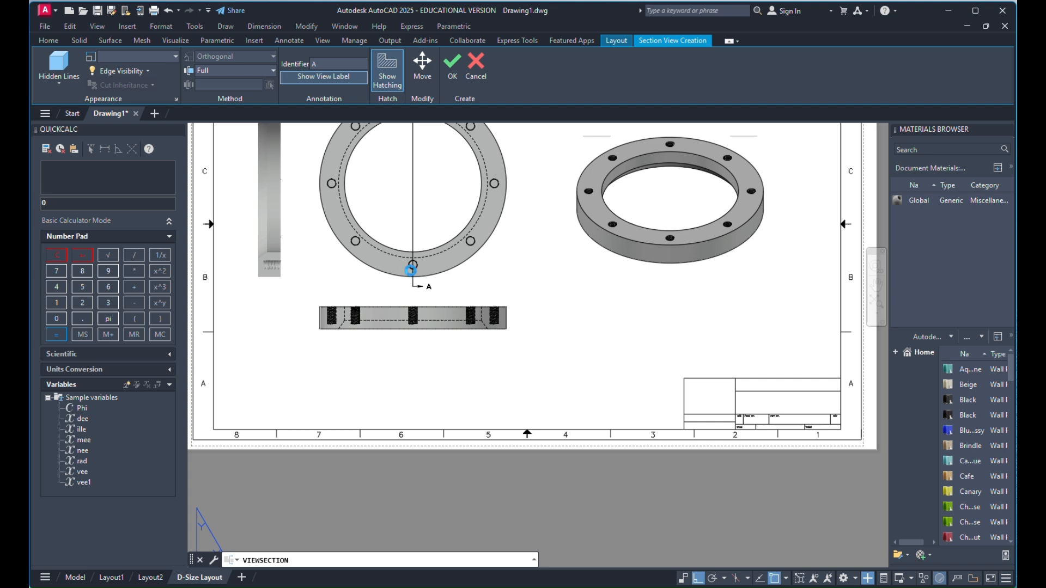
pyautogui.scroll(-2, 408, 272)
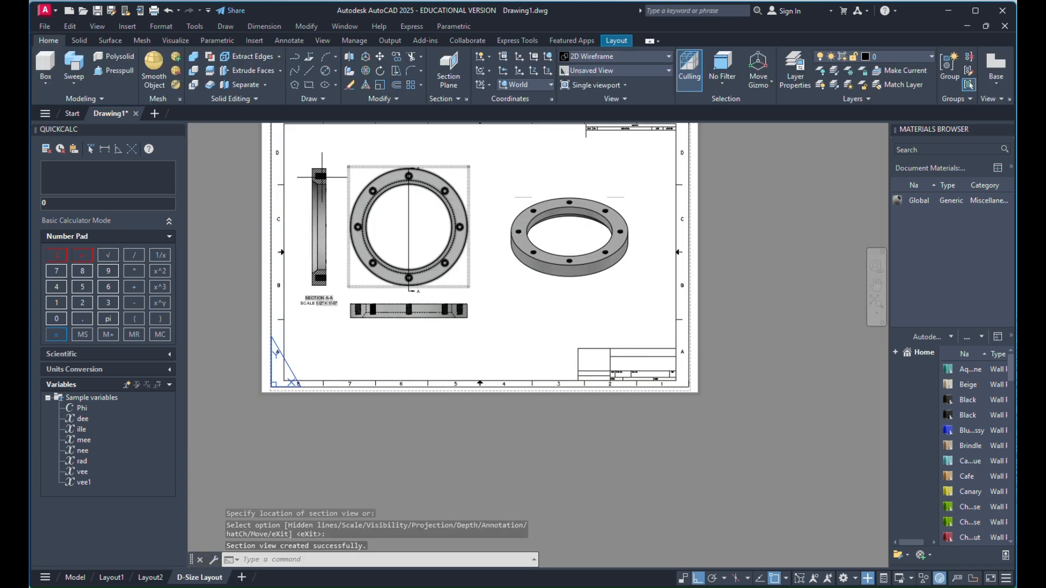
# Move the projected side view below the ring straight down by about 1.04 units
pyautogui.scroll(5, 322, 176)
pyautogui.scroll(-5, 467, 276)
pyautogui.scroll(3, 562, 263)
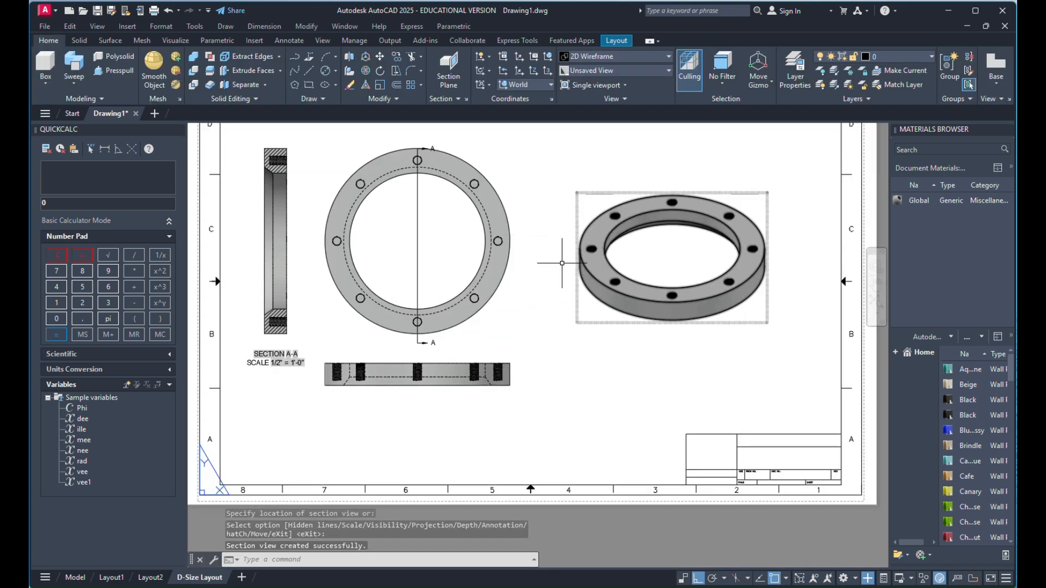
pyautogui.click(556, 344)
pyautogui.click(507, 395)
pyautogui.rightClick(567, 349)
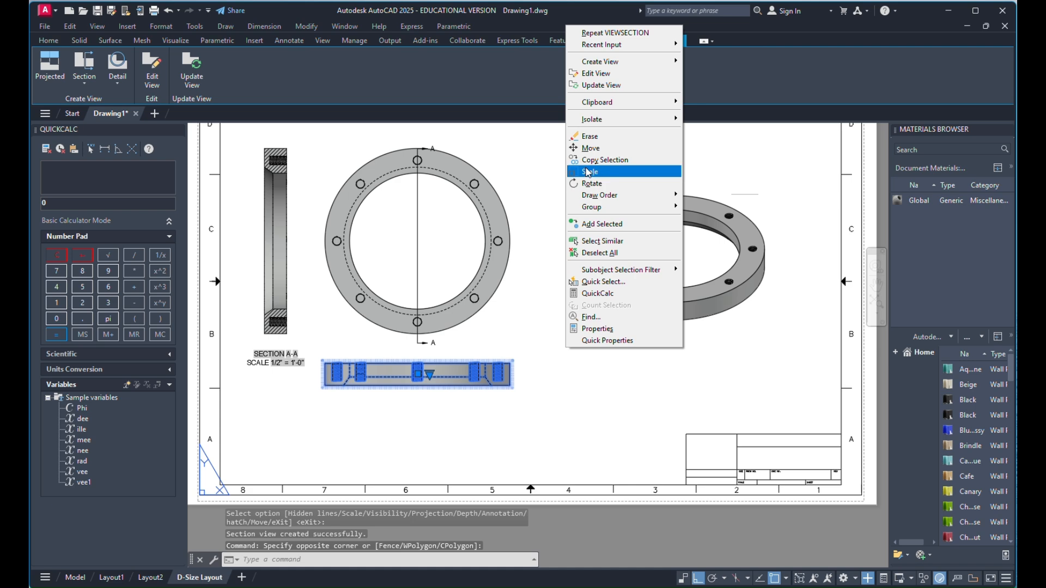
pyautogui.click(591, 148)
pyautogui.click(536, 357)
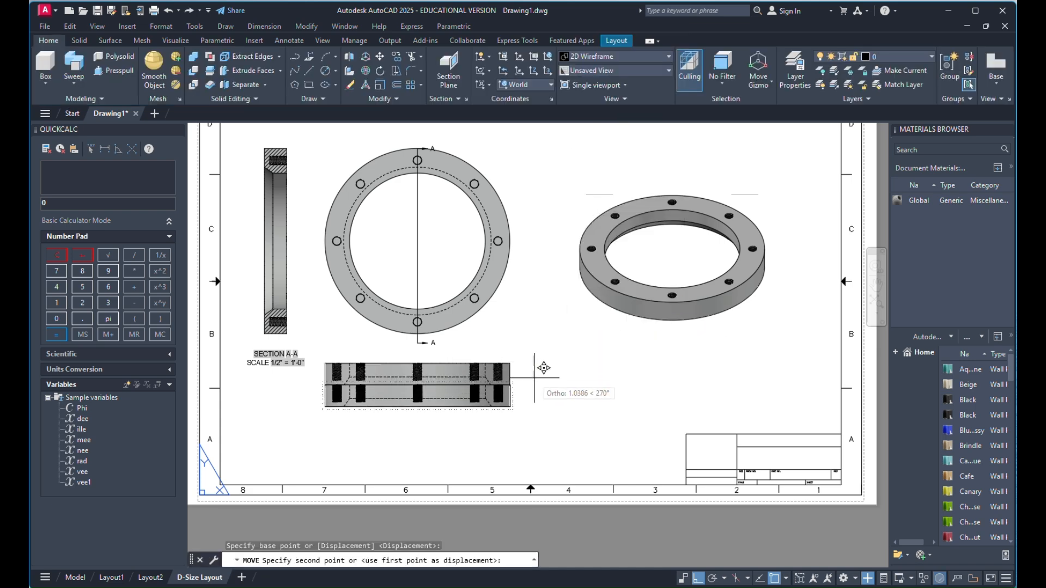
pyautogui.click(535, 377)
# Stretch the upper end of section line A-A vertically to a point above the ring's outer edge
pyautogui.scroll(-4, 381, 288)
pyautogui.scroll(4, 433, 212)
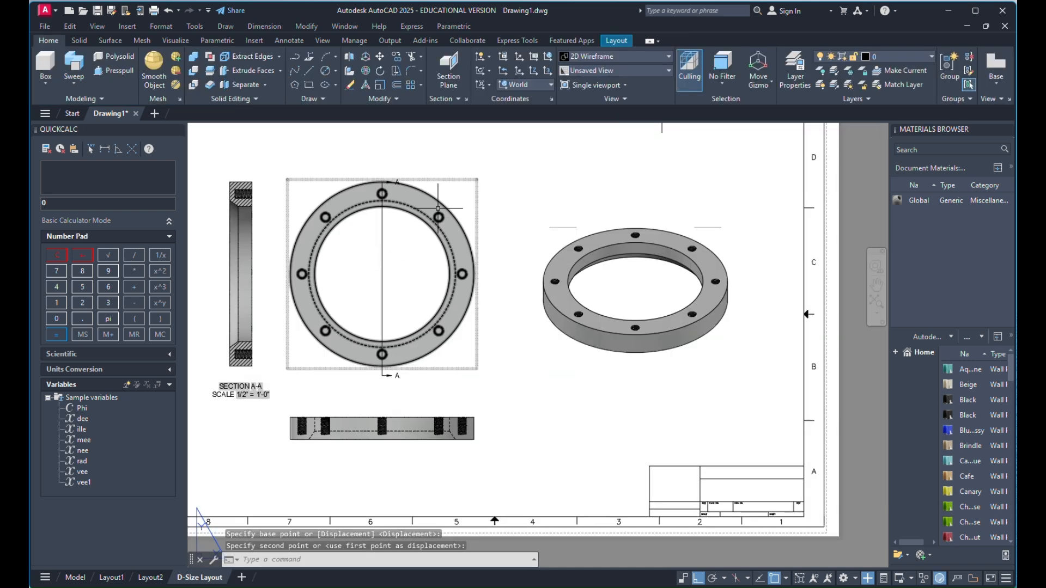
pyautogui.scroll(-4, 438, 207)
pyautogui.scroll(10, 479, 168)
pyautogui.click(288, 256)
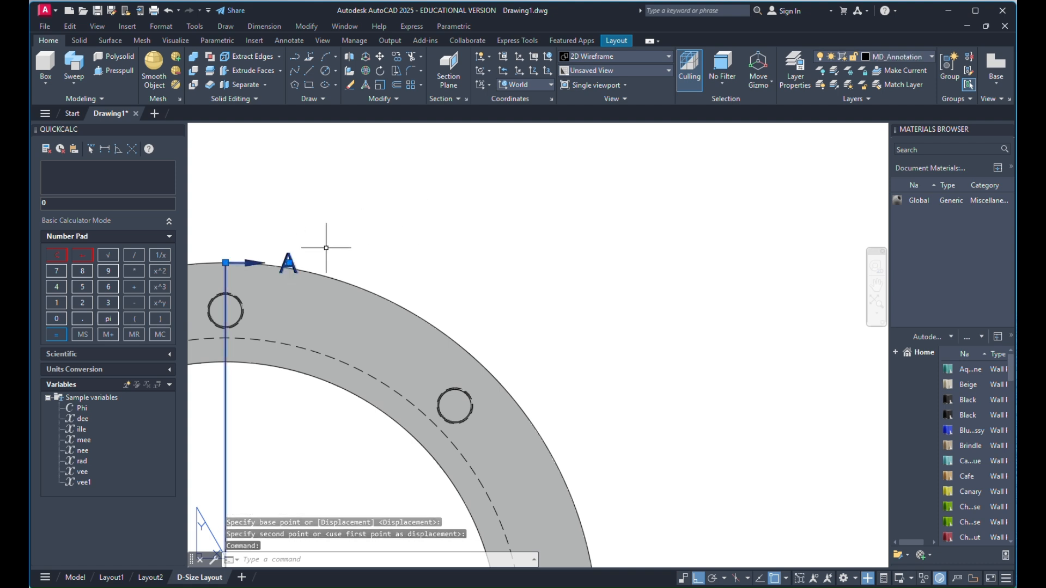
pyautogui.scroll(-2, 325, 248)
pyautogui.click(272, 257)
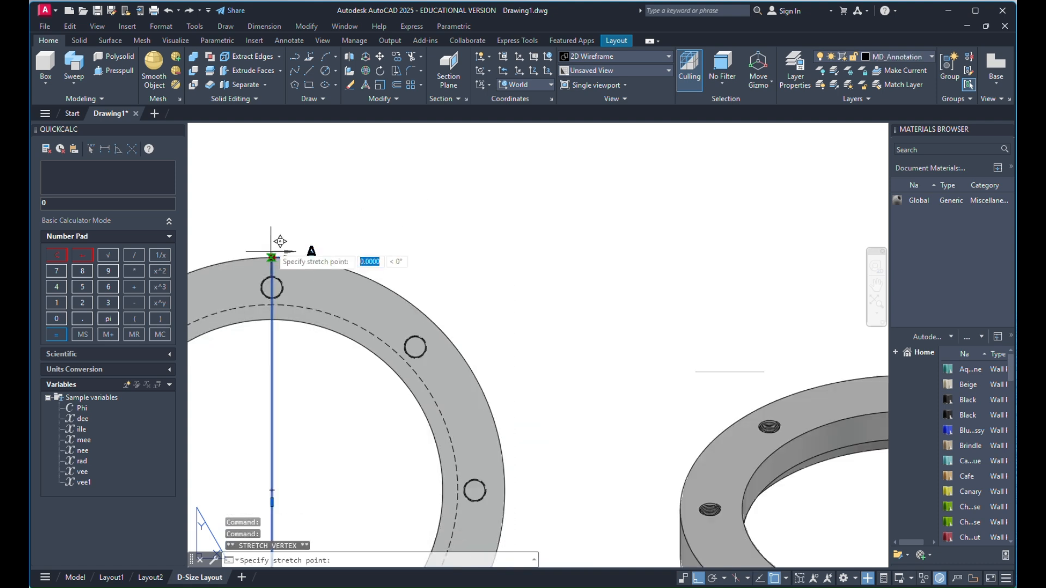
pyautogui.click(272, 214)
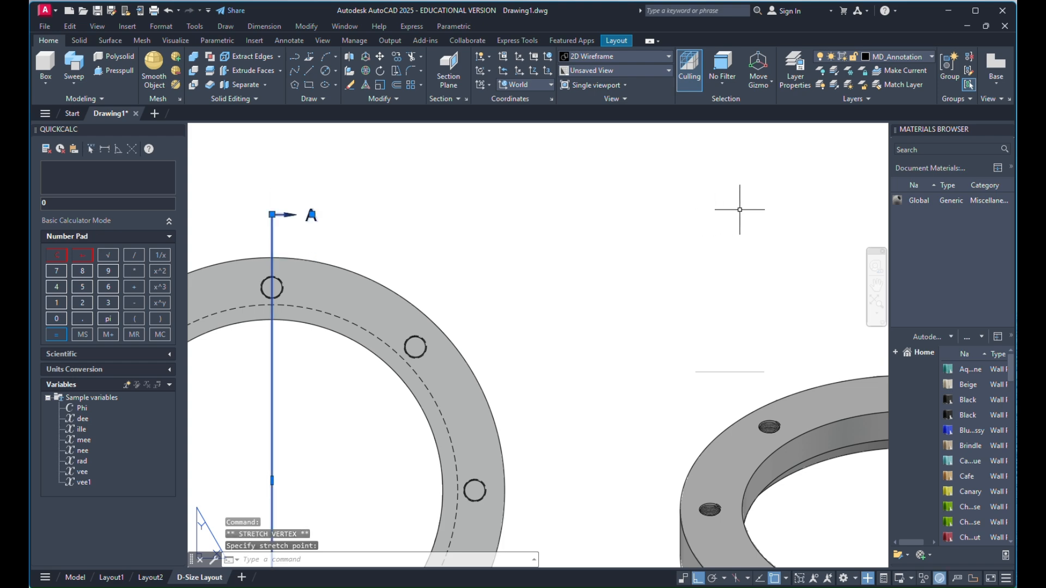
pyautogui.scroll(-6, 625, 168)
pyautogui.scroll(3, 567, 205)
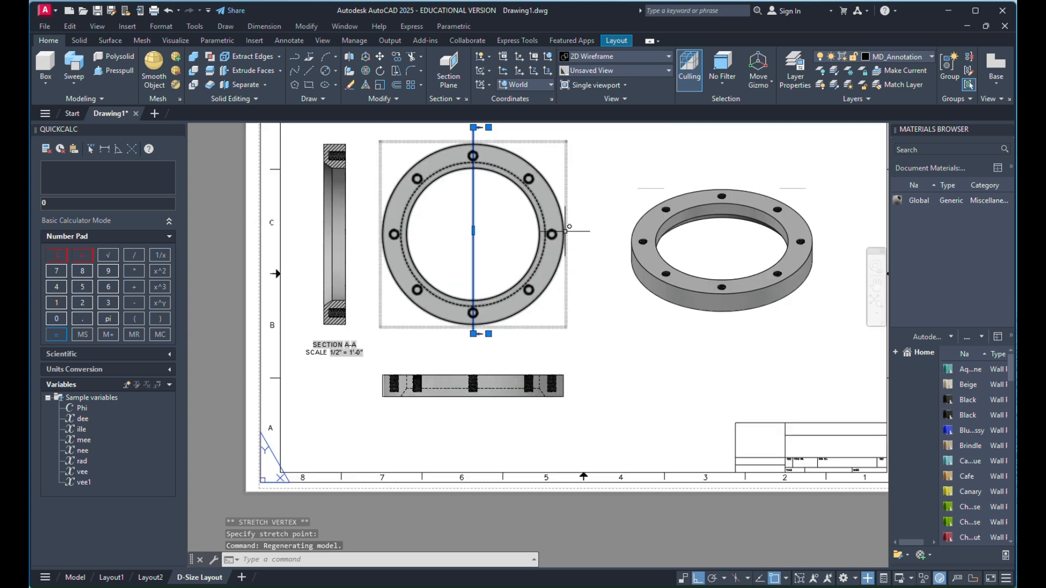
# Scale up the drawing views to a view scale of about 0.0494, using the upper-right corner of the lower projected view as base point
pyautogui.scroll(-5, 569, 226)
pyautogui.scroll(5, 573, 231)
pyautogui.click(520, 387)
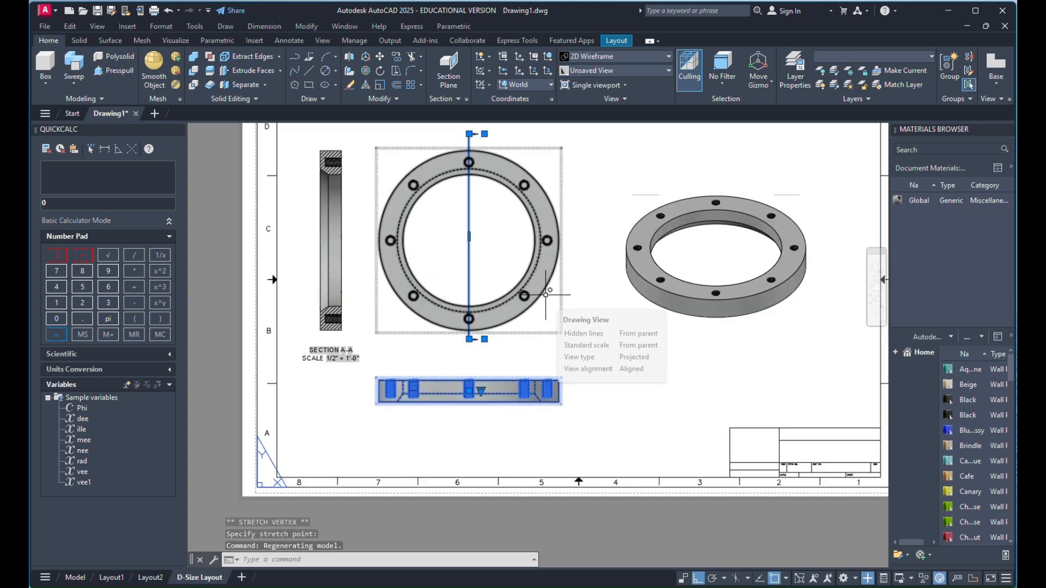
pyautogui.write('s')
pyautogui.click(586, 333)
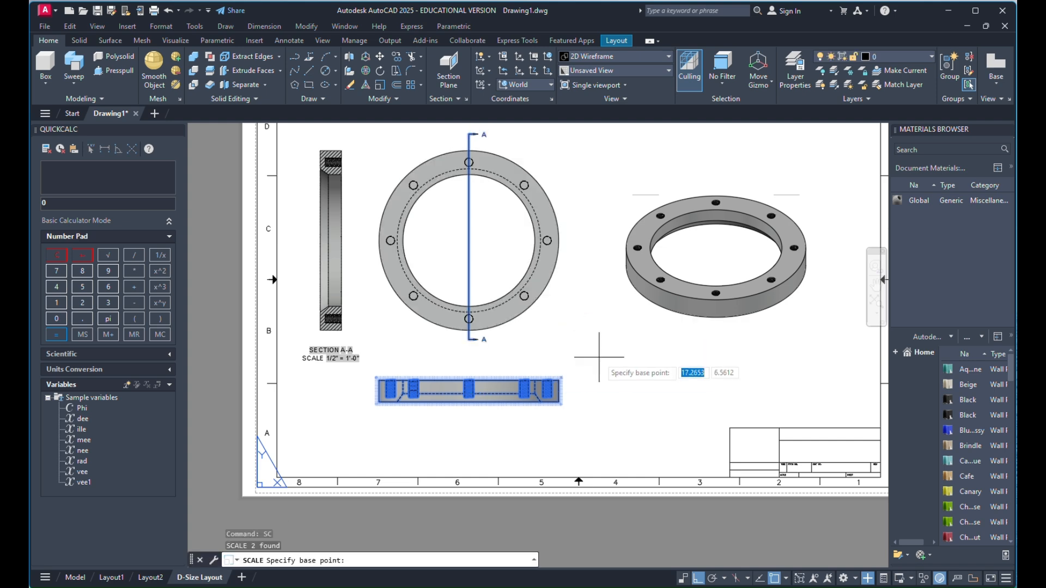
pyautogui.click(558, 384)
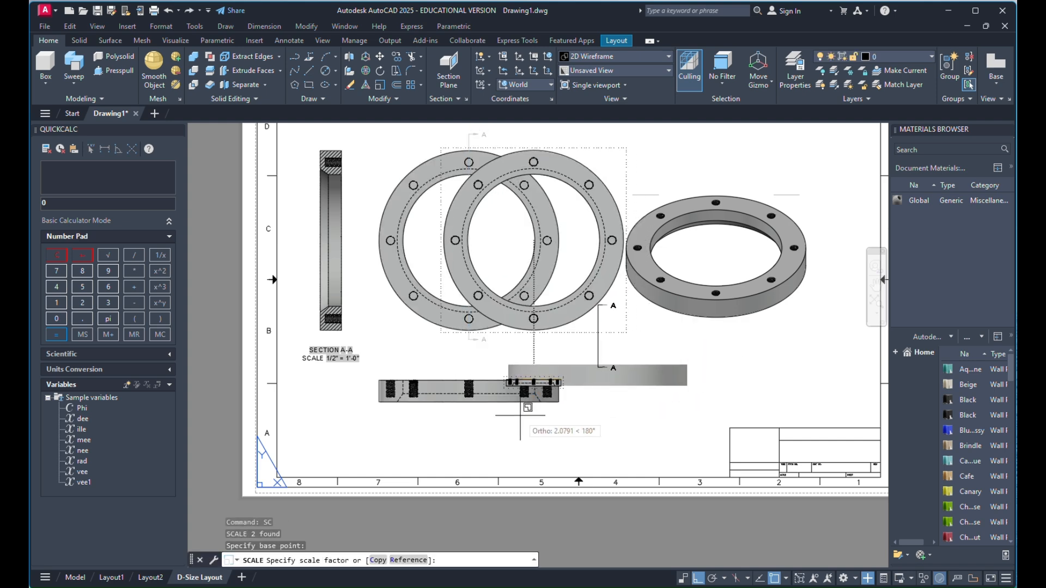
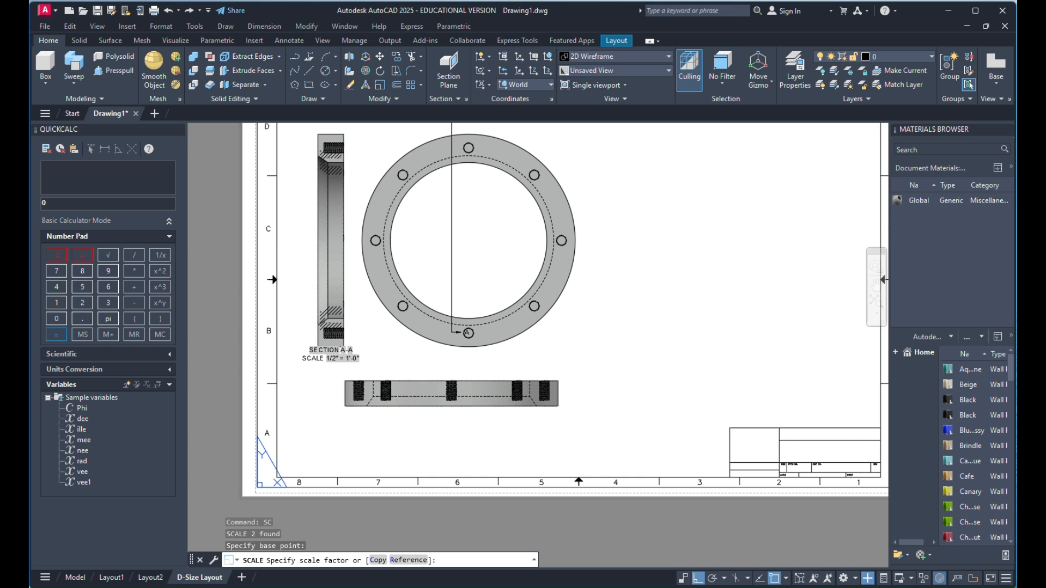
pyautogui.press('Escape')
pyautogui.scroll(-5, 522, 169)
pyautogui.scroll(4, 580, 178)
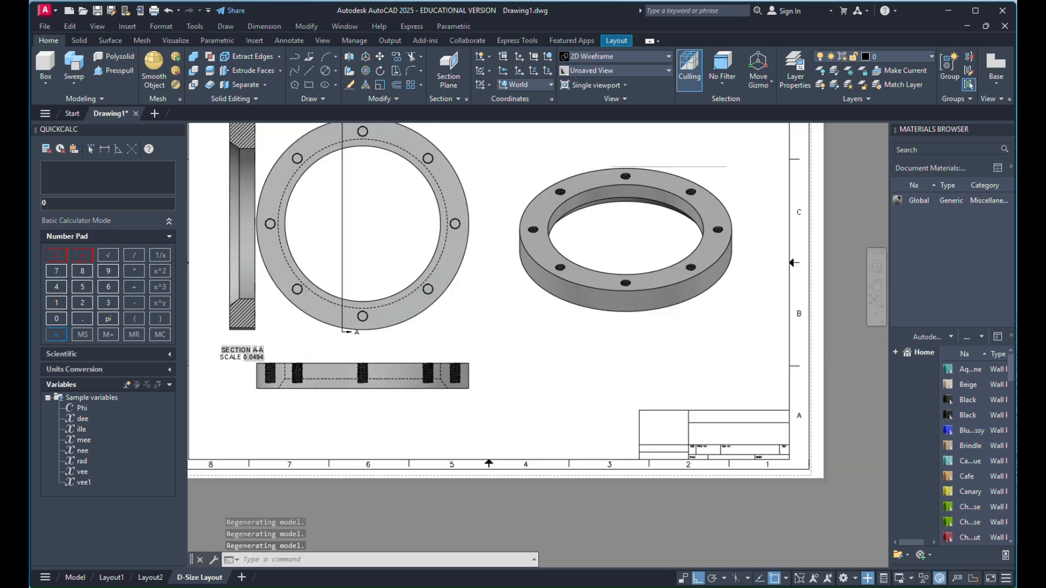
# Stretch the upper end of section line A-A to the top quadrant of the ring's outer circle
pyautogui.scroll(-4, 580, 178)
pyautogui.scroll(4, 578, 185)
pyautogui.scroll(-1, 575, 191)
pyautogui.scroll(-2, 489, 237)
pyautogui.click(454, 253)
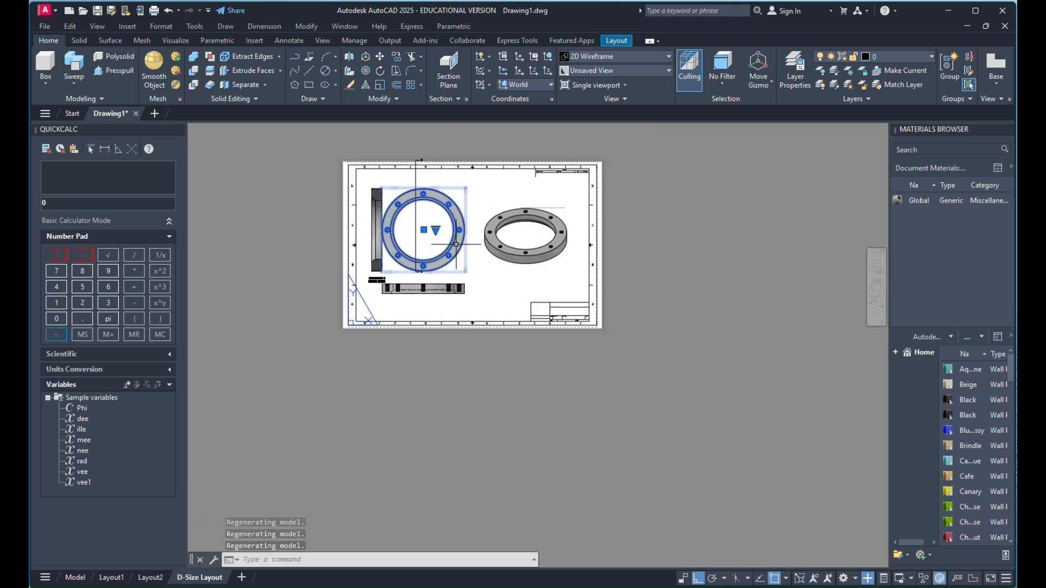
pyautogui.scroll(4, 422, 163)
pyautogui.press('Escape')
pyautogui.scroll(2, 420, 155)
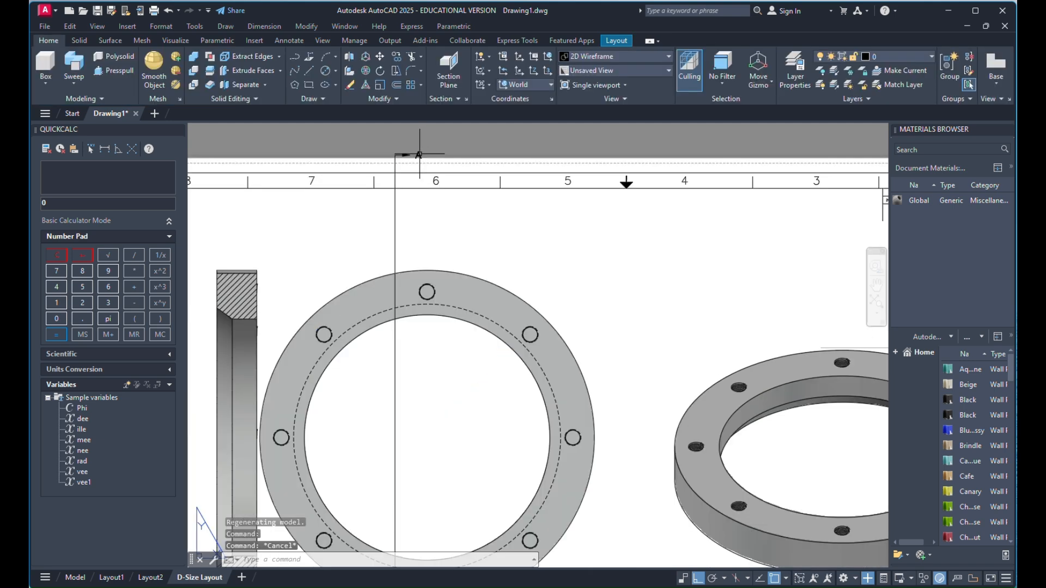
pyautogui.click(404, 157)
pyautogui.scroll(-2, 425, 157)
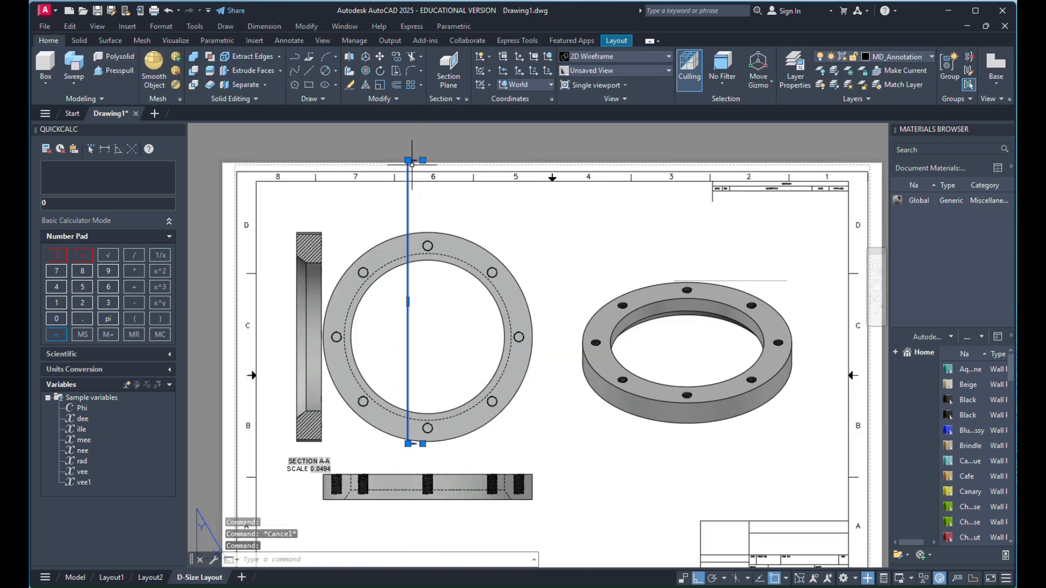
pyautogui.click(408, 160)
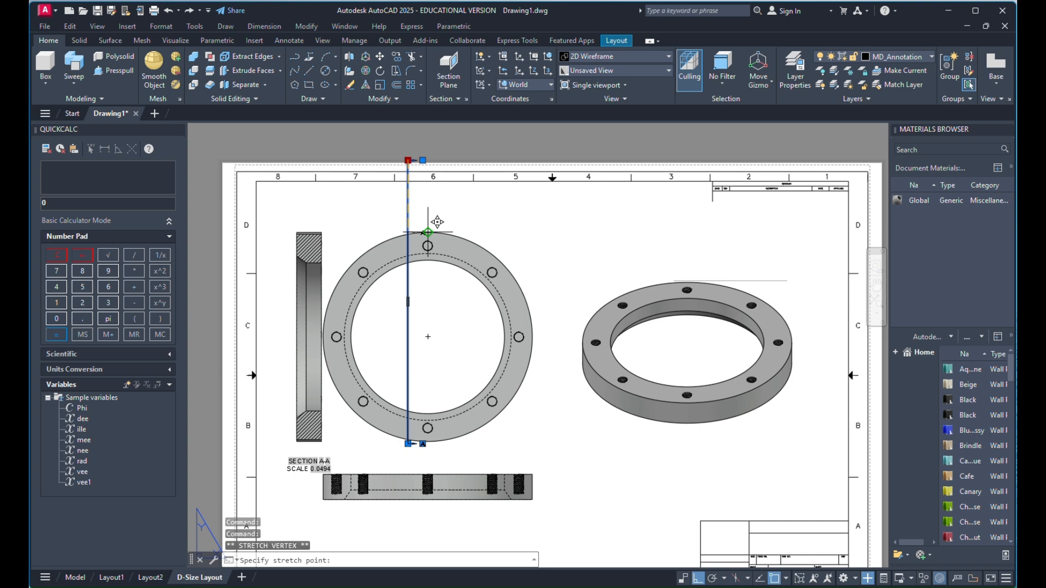
pyautogui.click(427, 232)
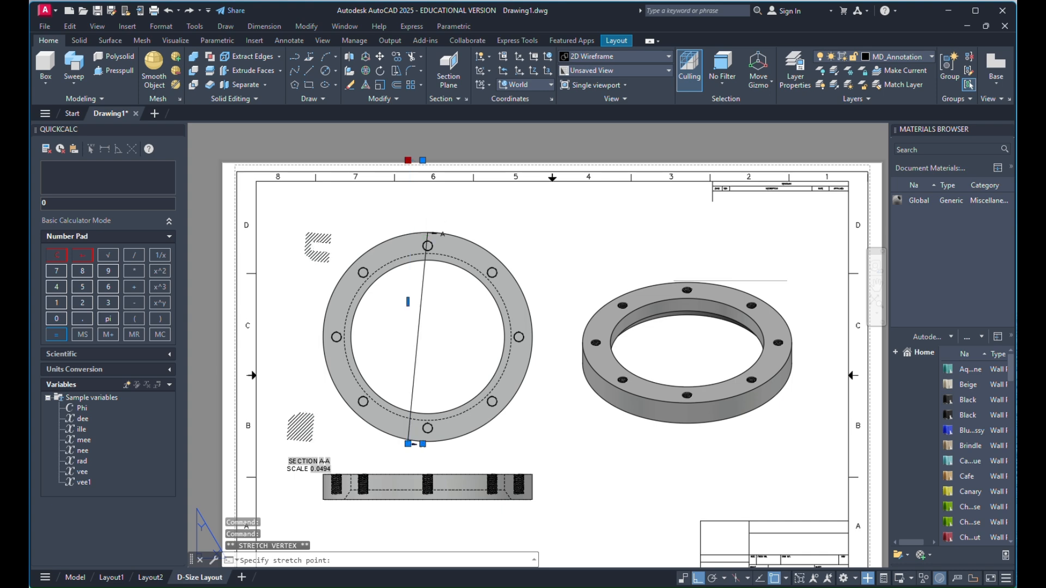
# Stretch the lower end of section line A-A to the bottom quadrant of the ring's outer circle
pyautogui.scroll(4, 407, 447)
pyautogui.scroll(2, 407, 447)
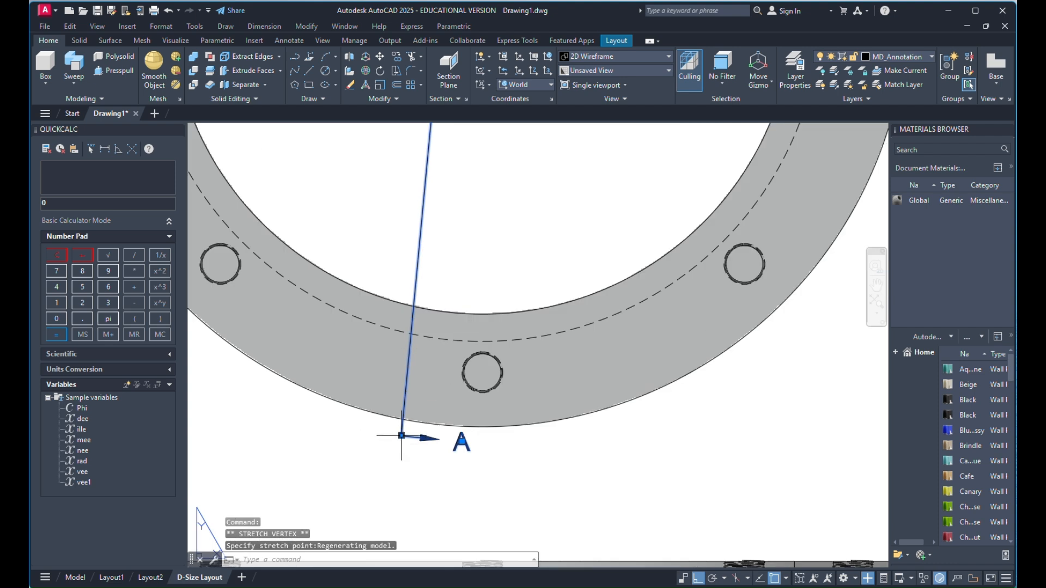
pyautogui.click(402, 435)
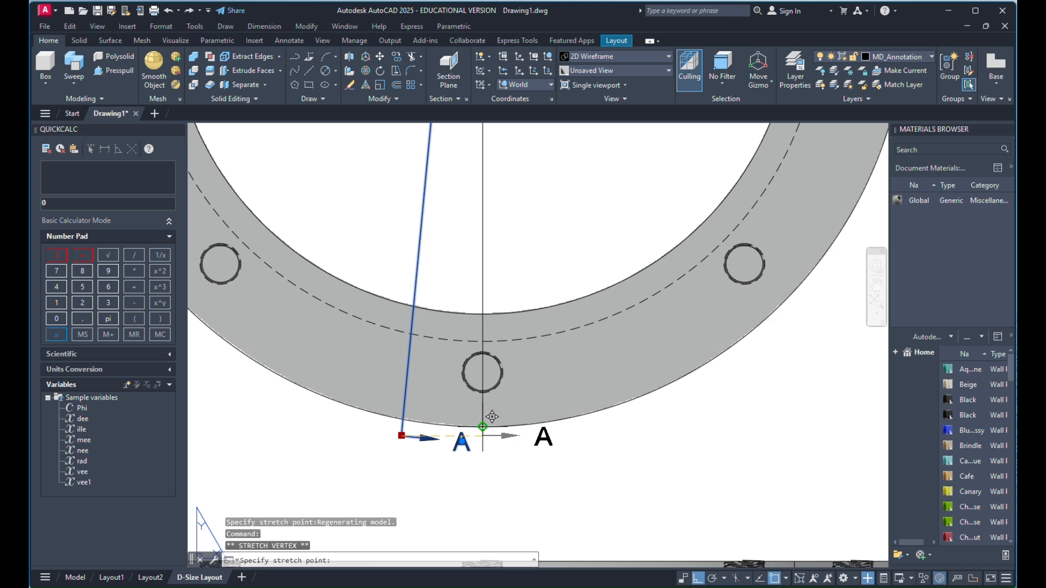
pyautogui.click(492, 417)
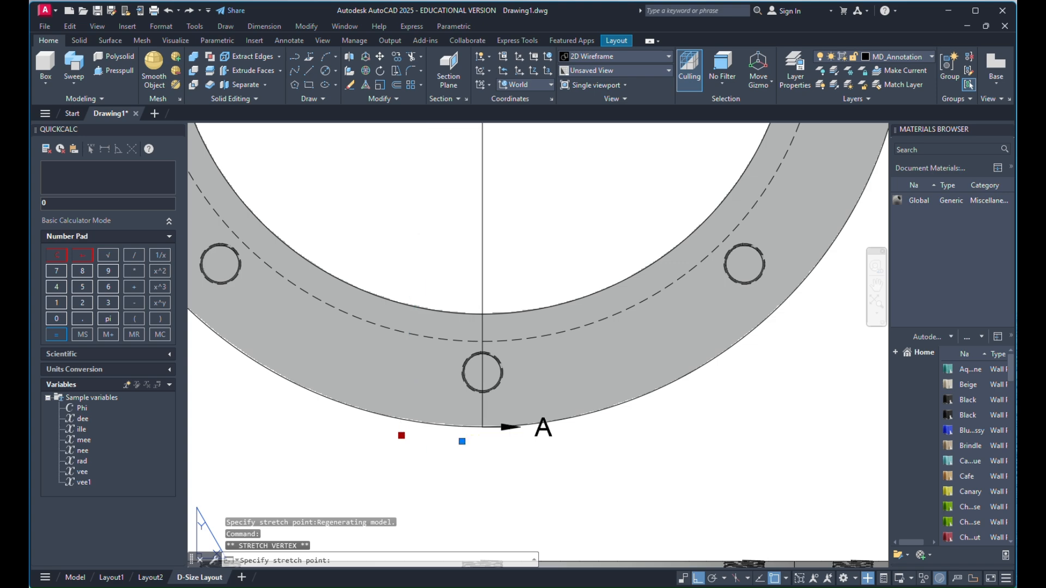
# Move section view A-A horizontally to the left to open a gap beside the ring's front view
pyautogui.press('Escape')
pyautogui.scroll(-10, 483, 304)
pyautogui.scroll(4, 549, 300)
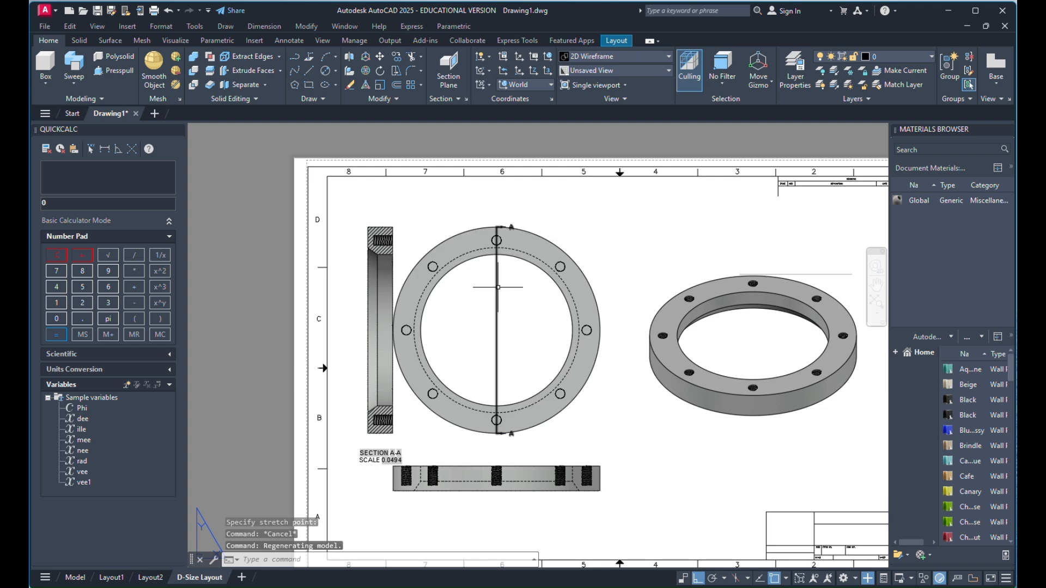
pyautogui.click(381, 240)
pyautogui.rightClick(408, 206)
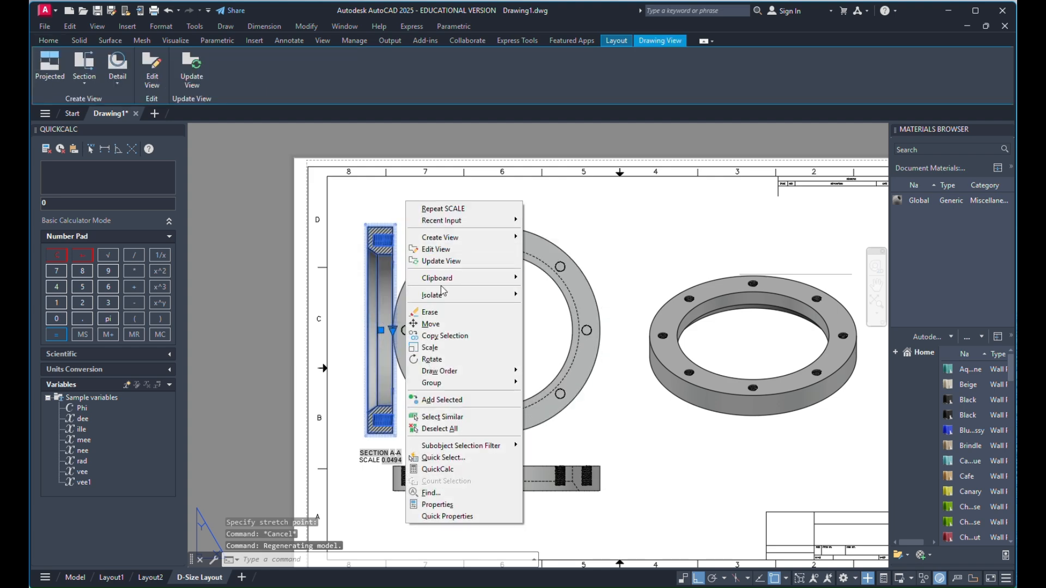
pyautogui.click(436, 322)
pyautogui.scroll(6, 380, 219)
pyautogui.click(392, 182)
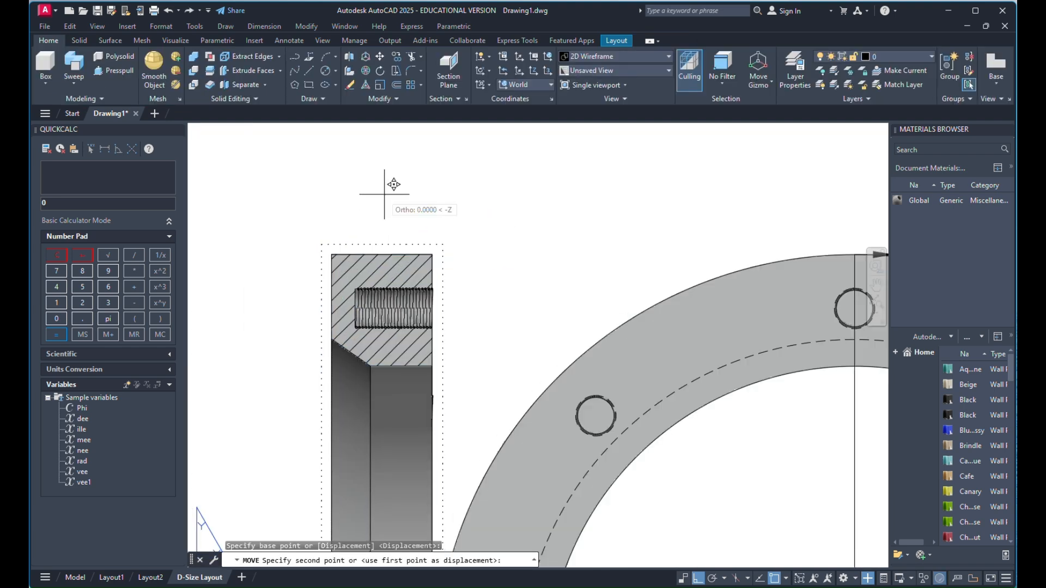
pyautogui.click(296, 206)
pyautogui.scroll(-6, 357, 180)
pyautogui.scroll(-1, 383, 180)
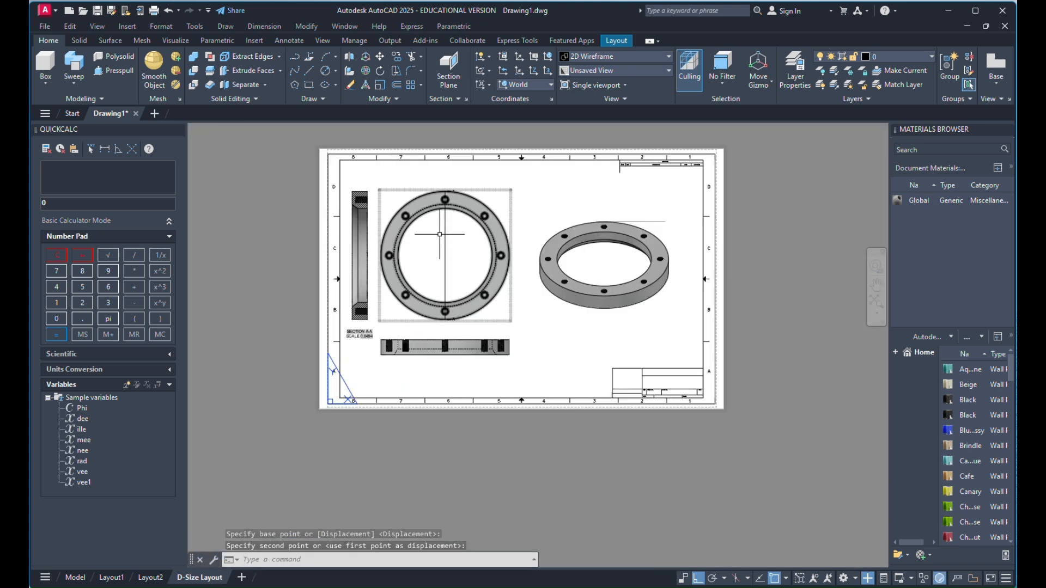
# Stretch the upper end of section line A-A vertically to a point above the ring's outer edge
pyautogui.scroll(1, 446, 232)
pyautogui.scroll(-1, 546, 202)
pyautogui.scroll(5, 488, 177)
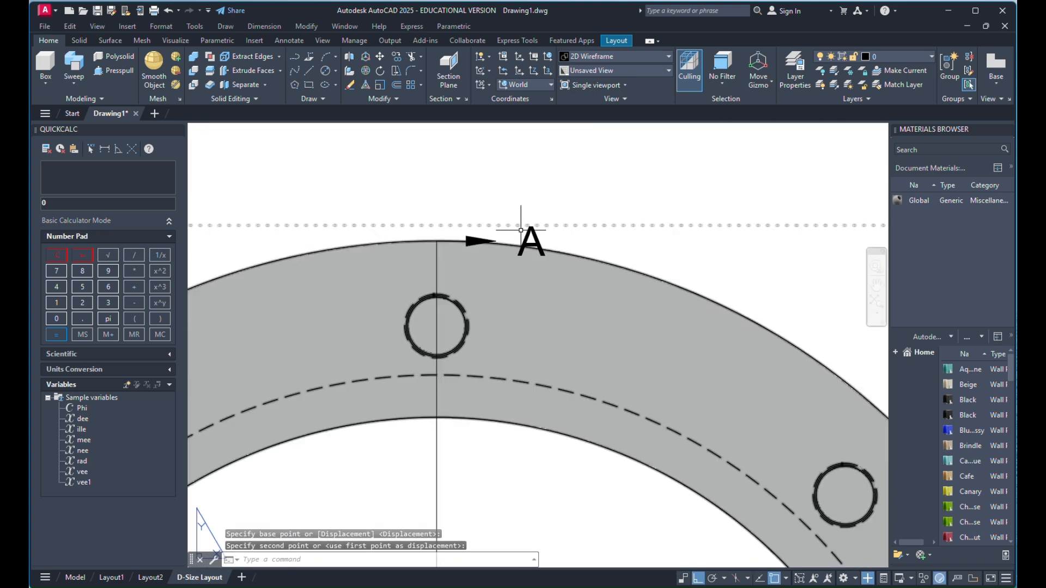
pyautogui.click(436, 240)
pyautogui.click(437, 240)
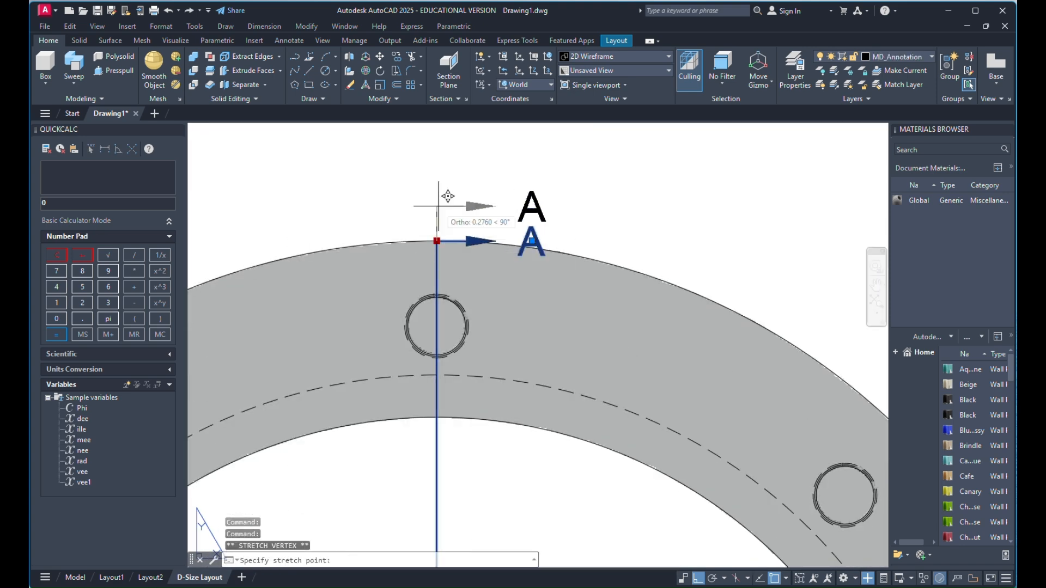
pyautogui.click(443, 164)
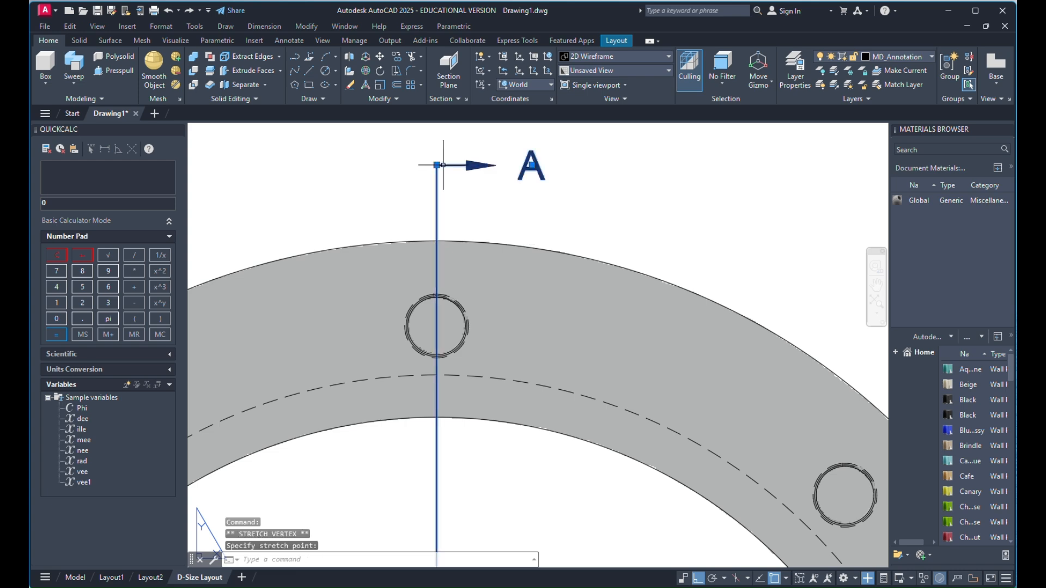
# Stretch the lower end of section line A-A vertically to a point between the ring's outer edge and the lower projected view
pyautogui.scroll(-5, 523, 300)
pyautogui.scroll(4, 506, 421)
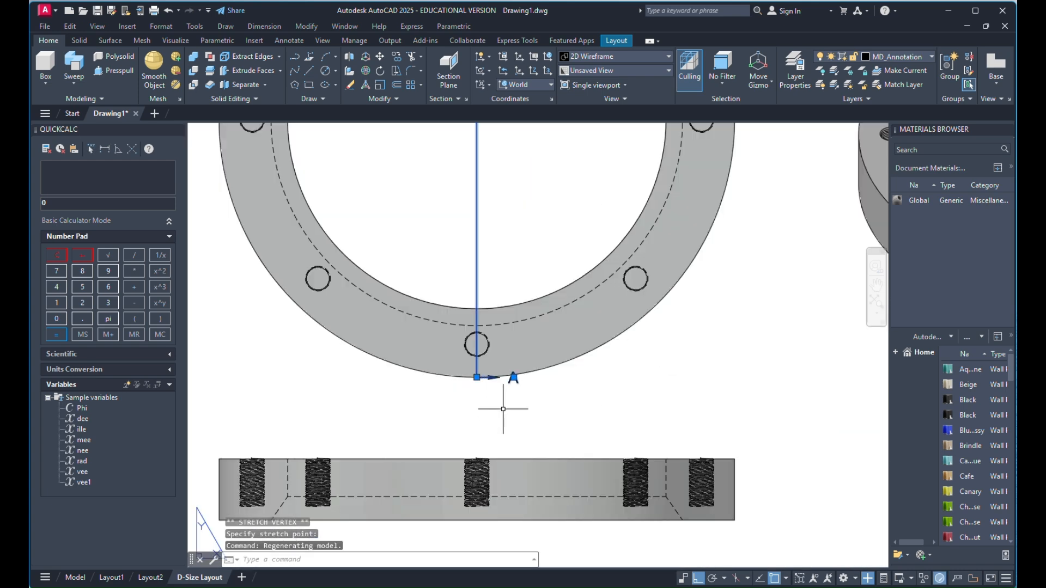
pyautogui.click(478, 377)
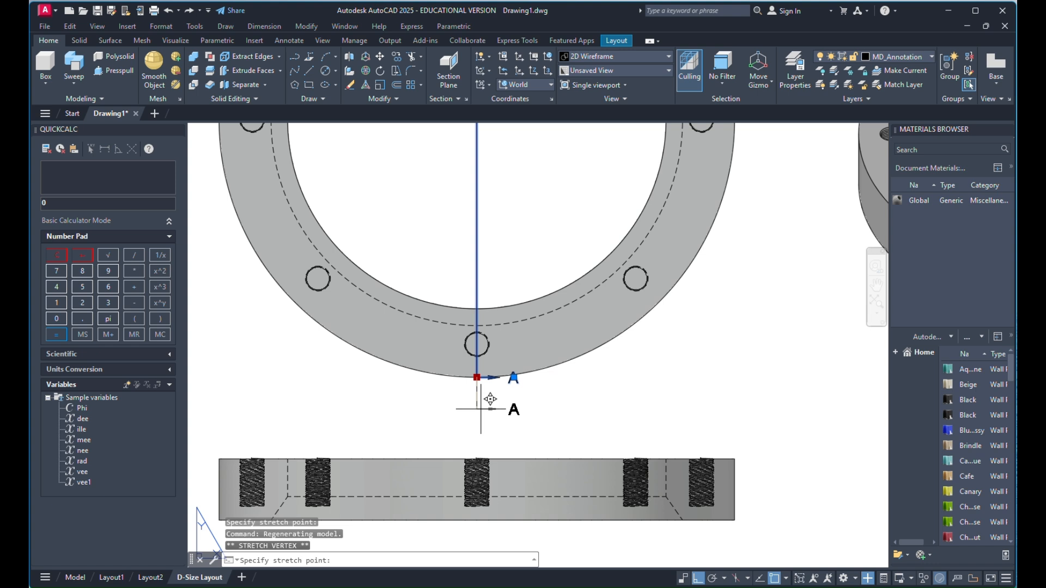
pyautogui.press('Escape')
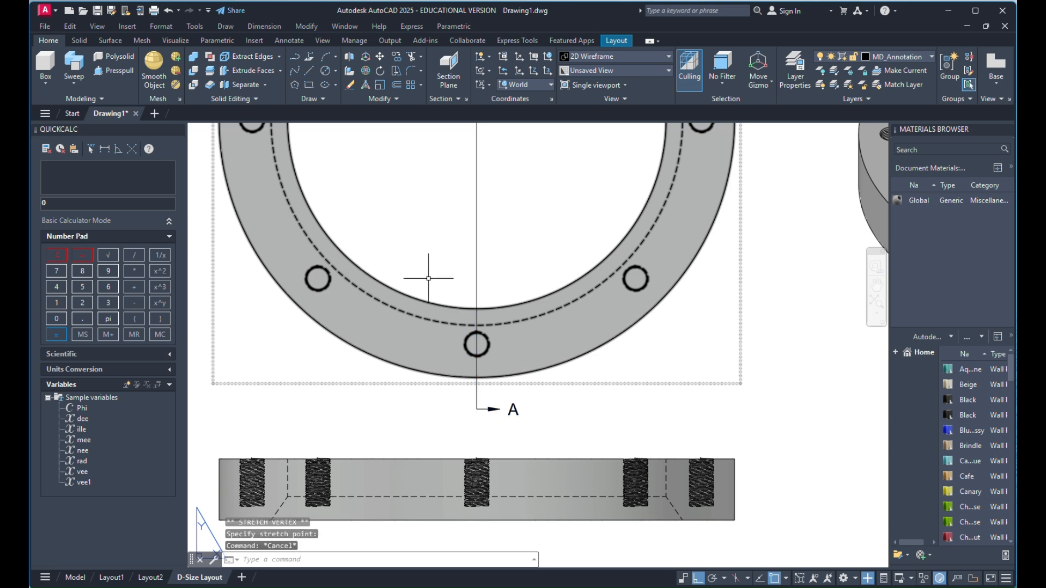
# Start a detail view of the isometric view with a circular boundary centred on its upper-left threaded hole
pyautogui.scroll(-6, 427, 280)
pyautogui.scroll(5, 649, 276)
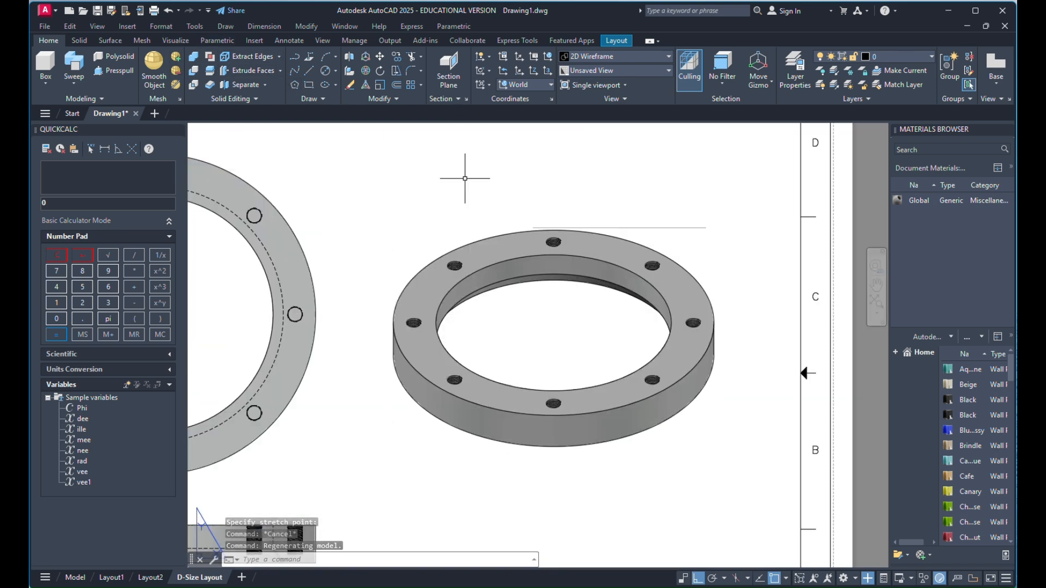
pyautogui.click(501, 228)
pyautogui.click(113, 65)
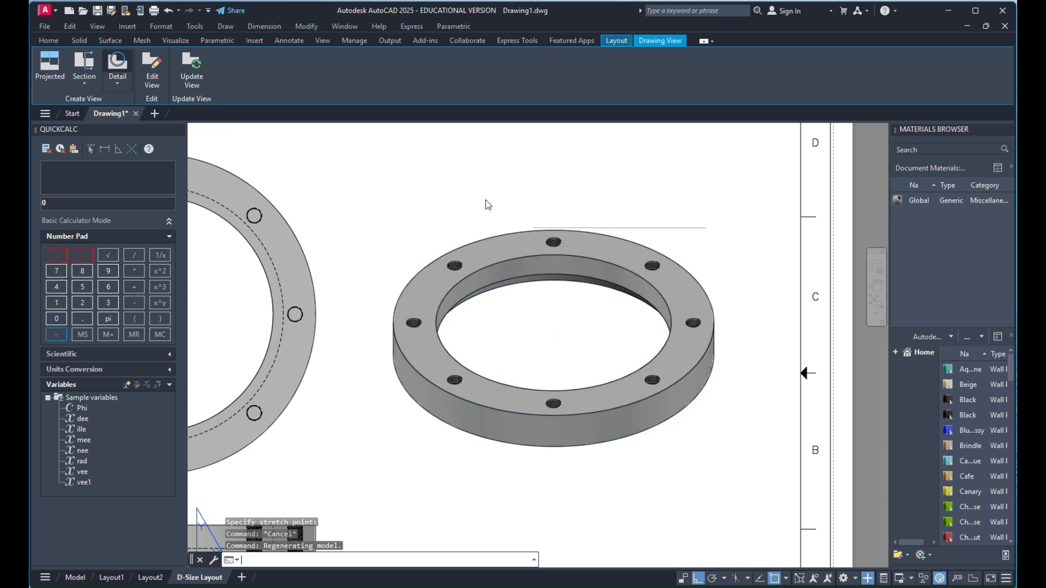
pyautogui.scroll(5, 583, 235)
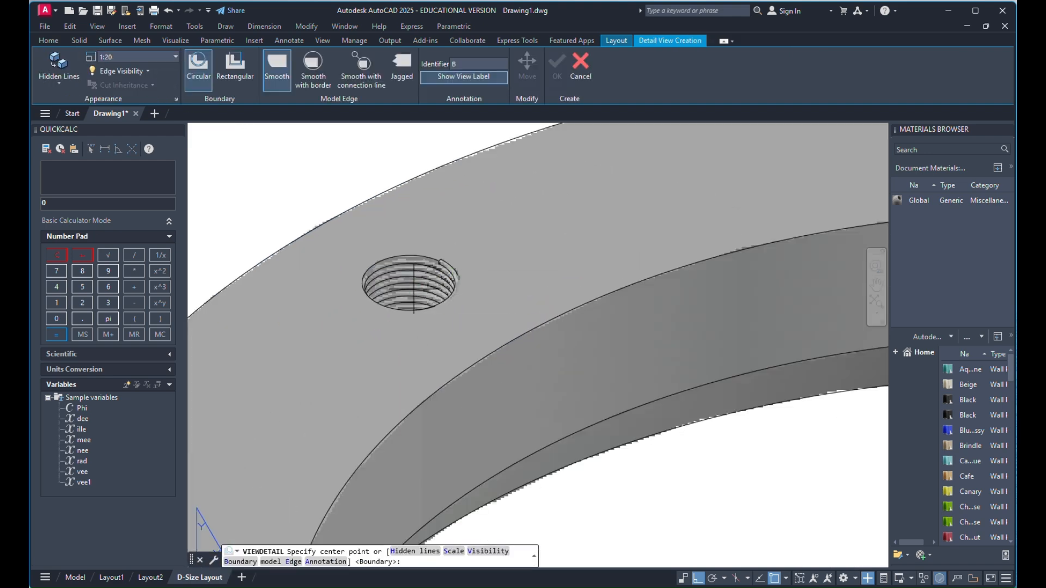
pyautogui.click(409, 283)
pyautogui.scroll(-6, 413, 229)
pyautogui.click(403, 214)
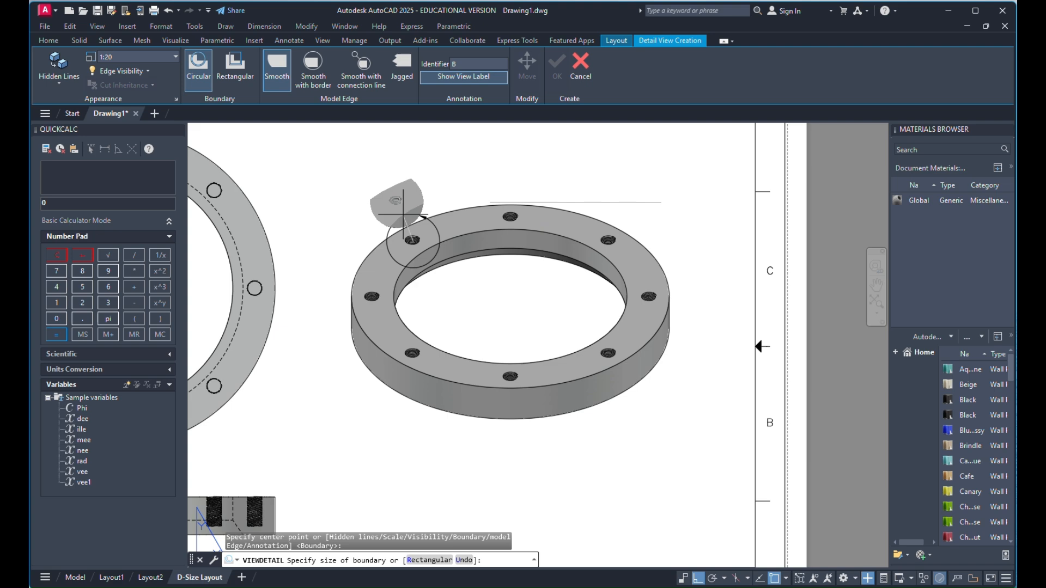
# Place detail view B at scale 1:20 between the isometric view and the title block, and finish its creation
pyautogui.scroll(-5, 469, 256)
pyautogui.scroll(5, 435, 240)
pyautogui.scroll(-5, 439, 241)
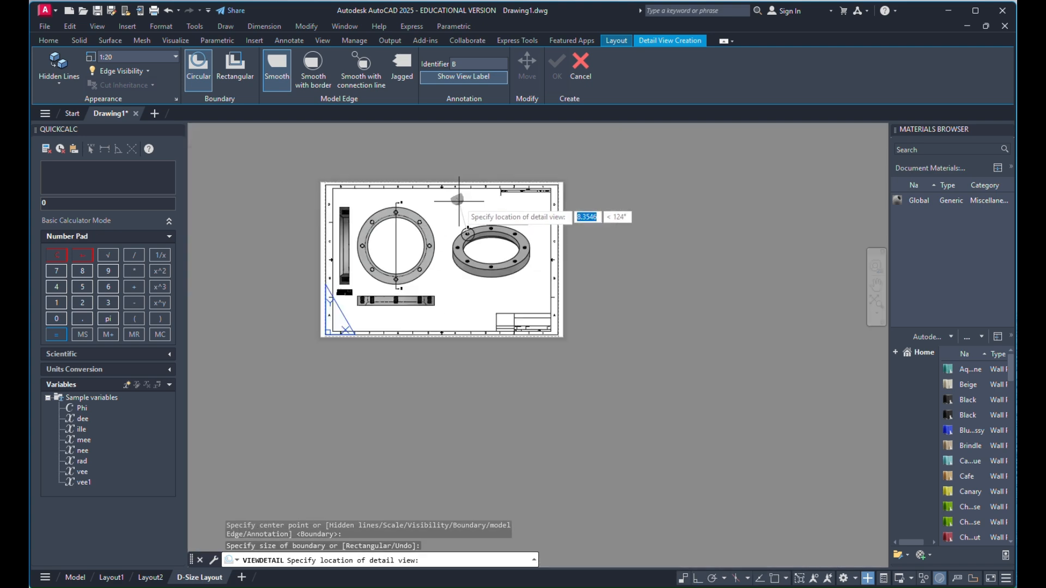
pyautogui.scroll(5, 457, 272)
pyautogui.scroll(-5, 470, 307)
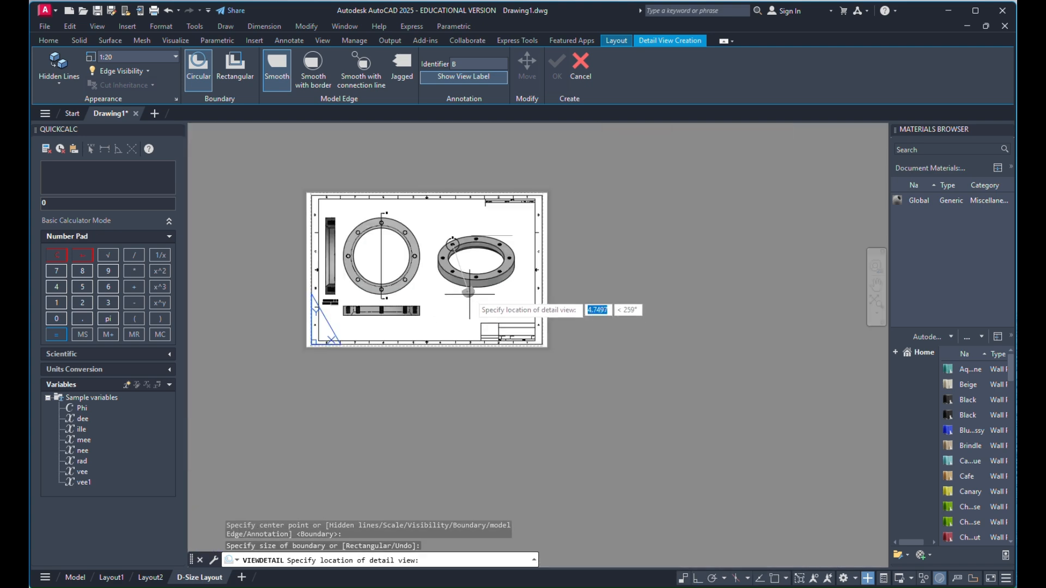
pyautogui.scroll(5, 471, 306)
pyautogui.click(504, 306)
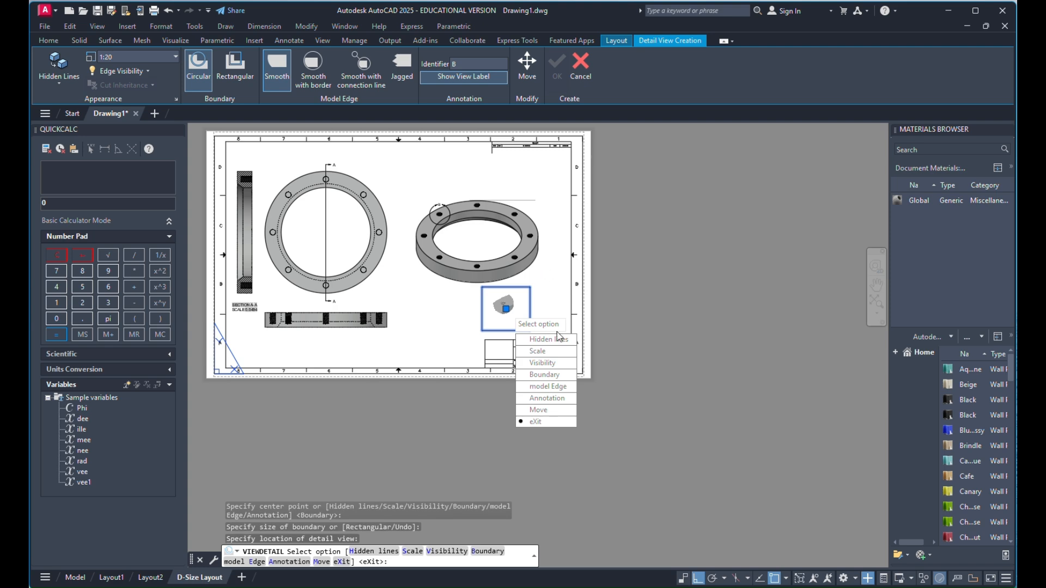
pyautogui.press('Return')
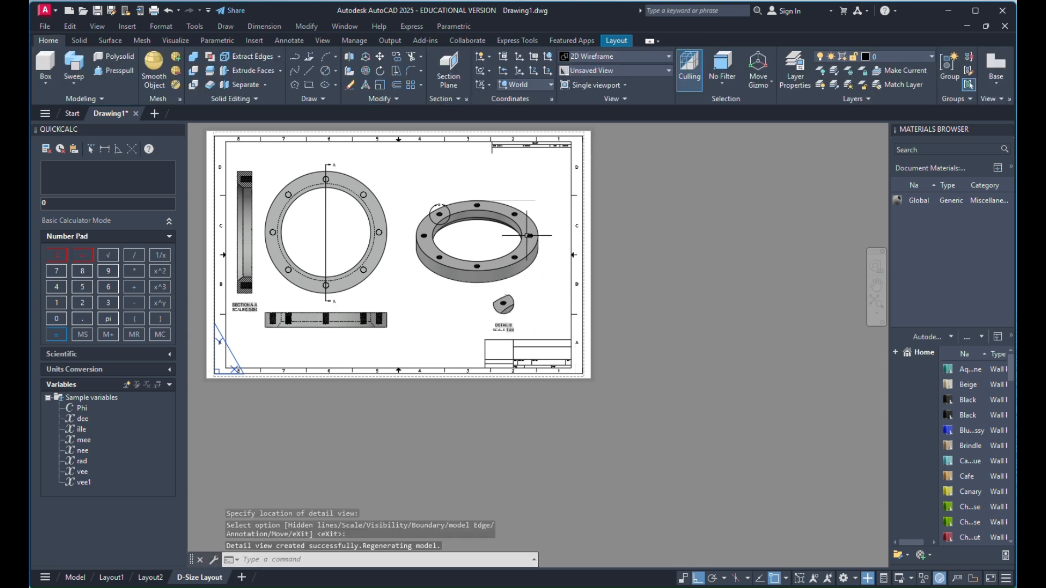
# Move the isometric view about 2 units straight up on the sheet
pyautogui.scroll(5, 501, 354)
pyautogui.scroll(-5, 491, 329)
pyautogui.click(491, 329)
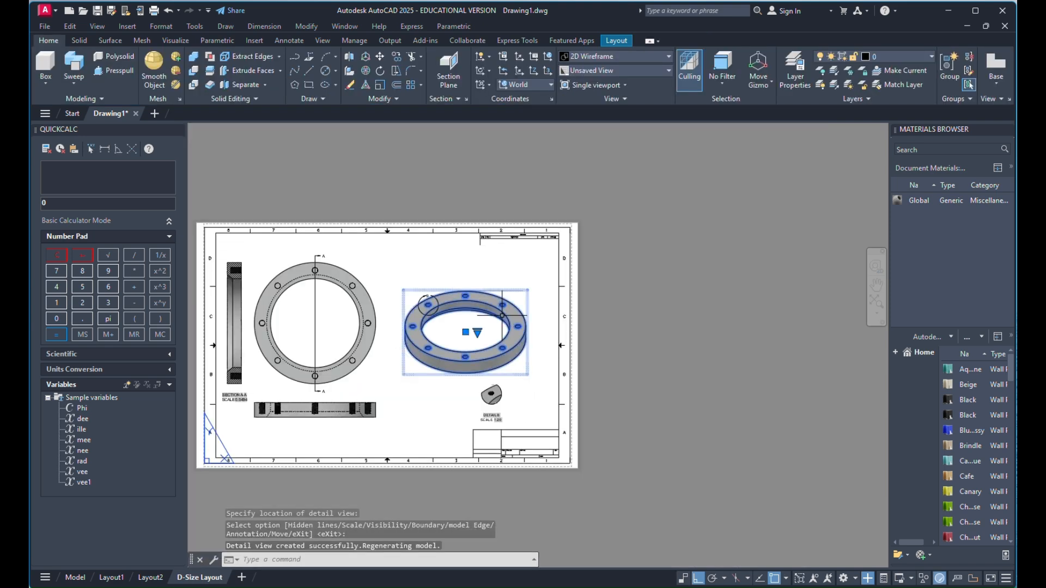
pyautogui.rightClick(503, 270)
pyautogui.click(533, 390)
pyautogui.click(554, 310)
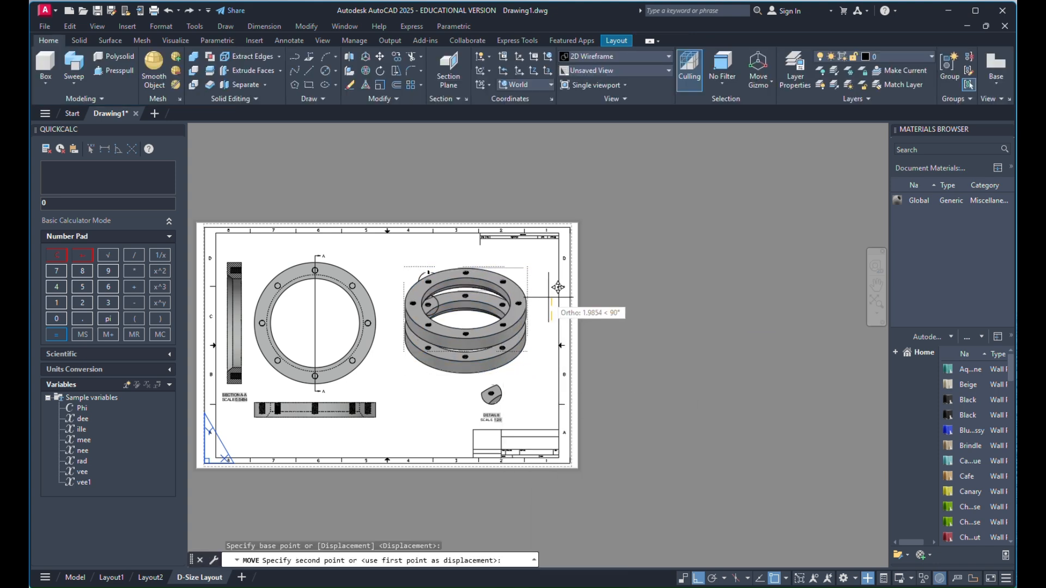
pyautogui.click(558, 287)
# Try the scales 3/32" = 1'-0" and 1/128" = 1'-0" on detail view B
pyautogui.scroll(5, 502, 399)
pyautogui.click(454, 375)
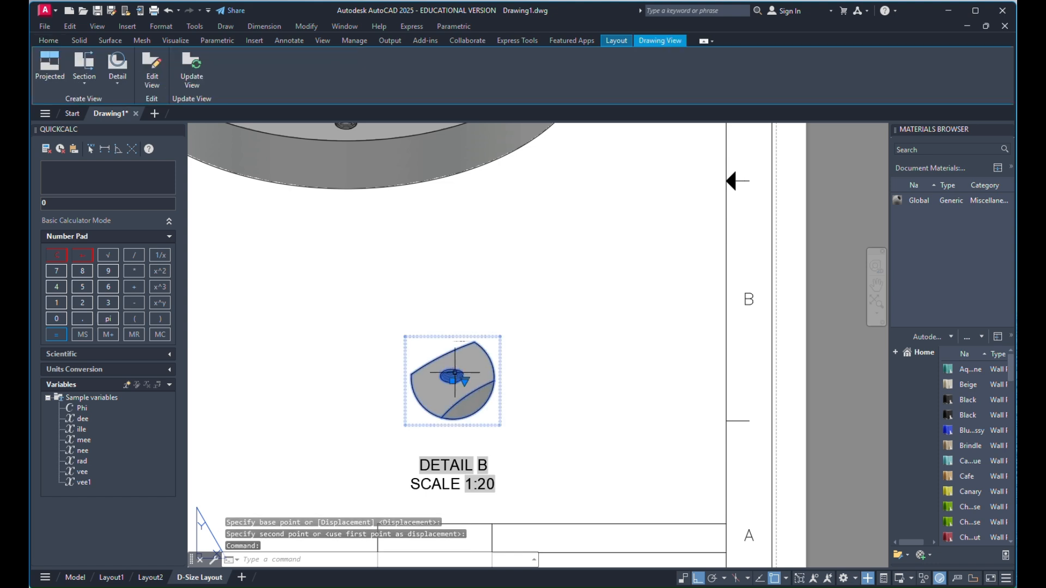
pyautogui.click(464, 382)
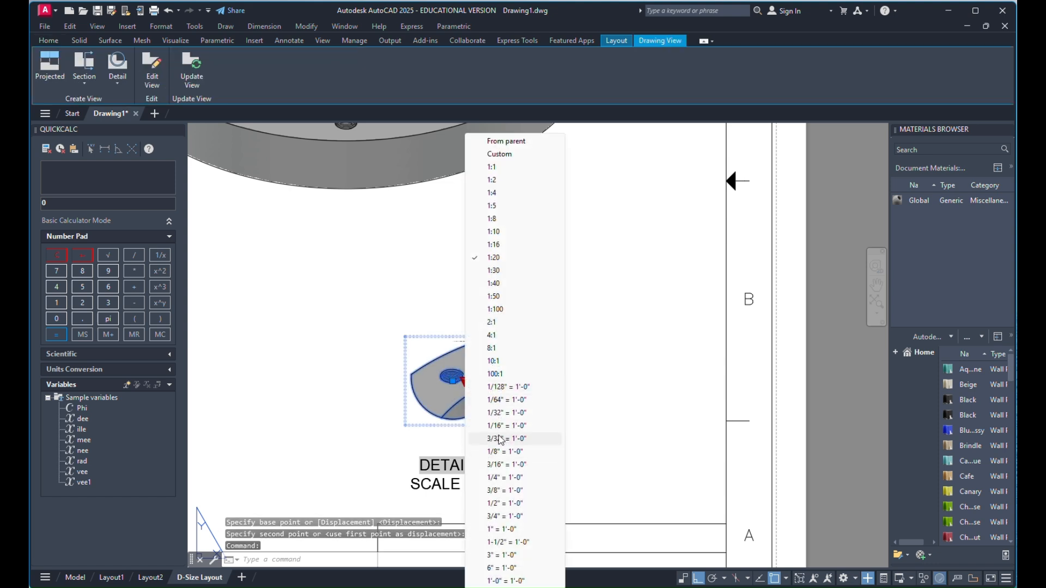
pyautogui.press('Escape')
pyautogui.scroll(-3, 504, 305)
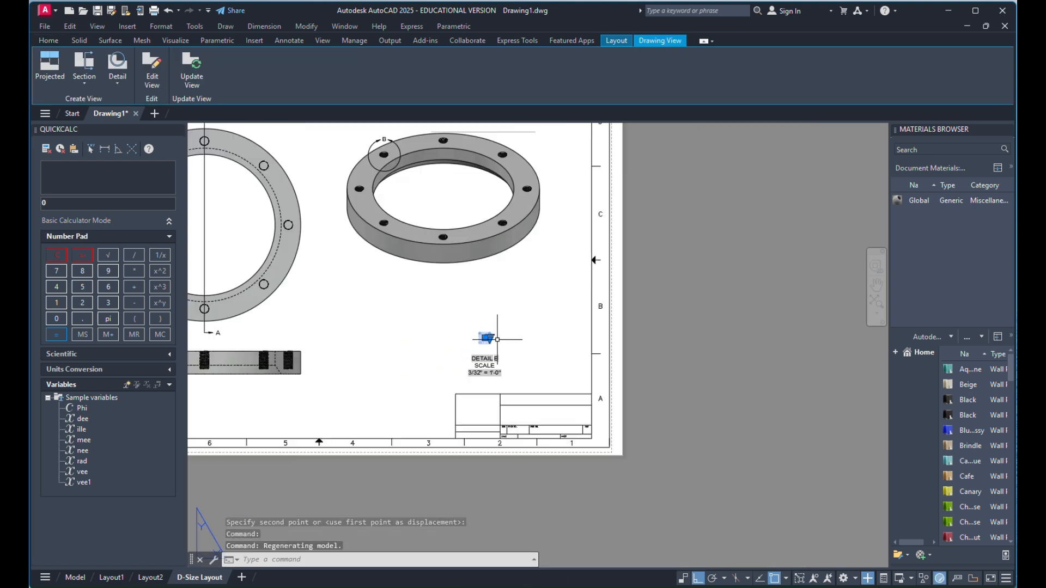
pyautogui.scroll(6, 460, 323)
pyautogui.click(462, 323)
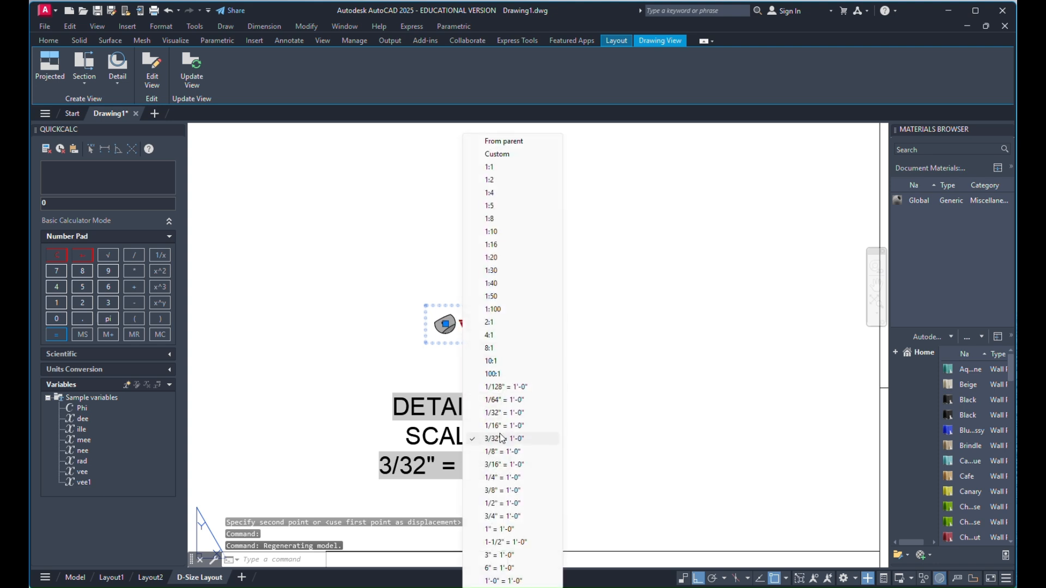
pyautogui.click(499, 386)
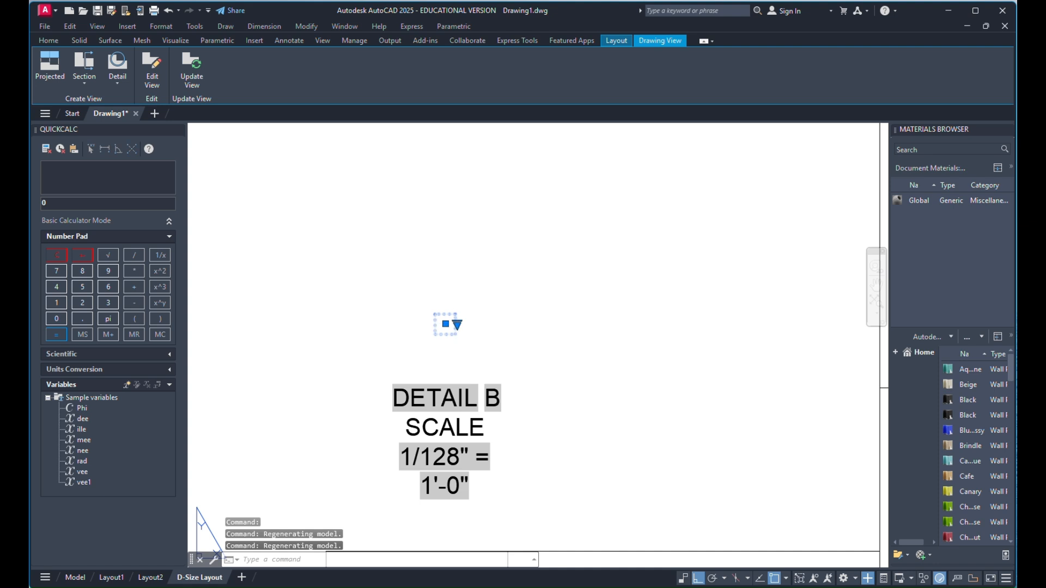
# Try the larger scales 3/4" = 1'-0" and 1" = 1'-0" on detail view B
pyautogui.click(457, 325)
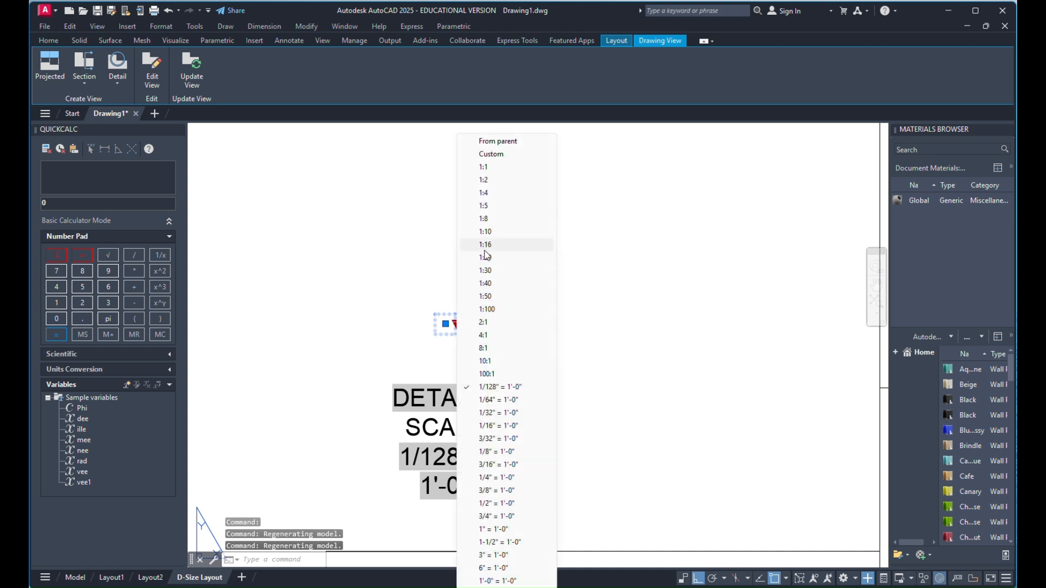
pyautogui.click(495, 506)
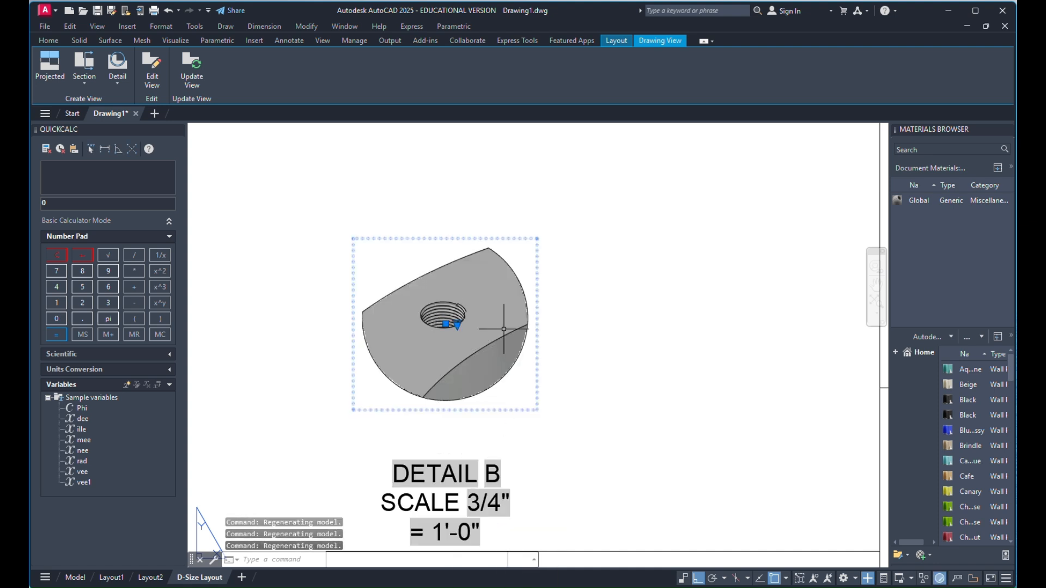
pyautogui.scroll(-7, 490, 316)
pyautogui.scroll(2, 475, 277)
pyautogui.click(456, 261)
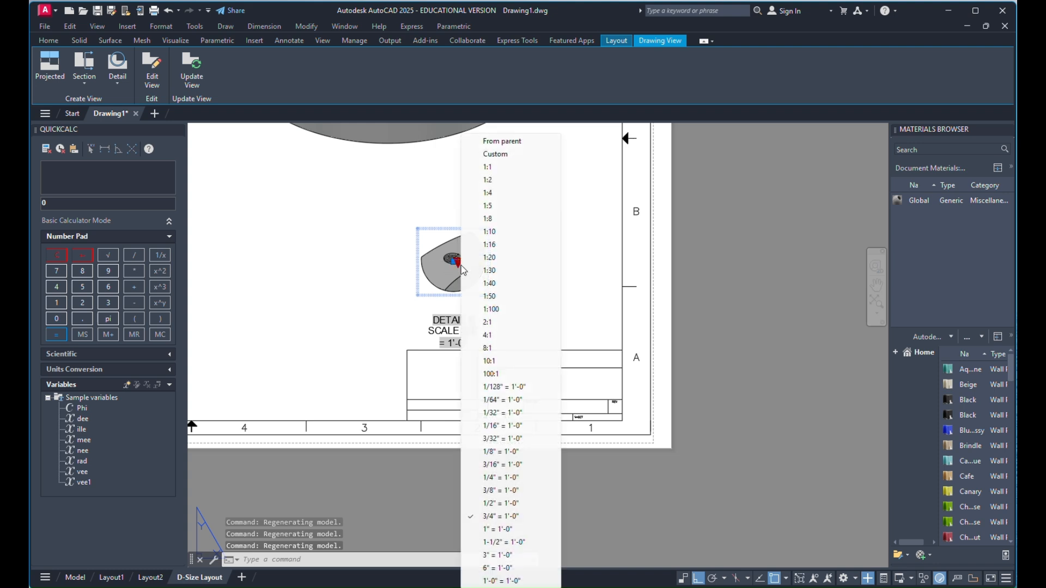
pyautogui.click(494, 530)
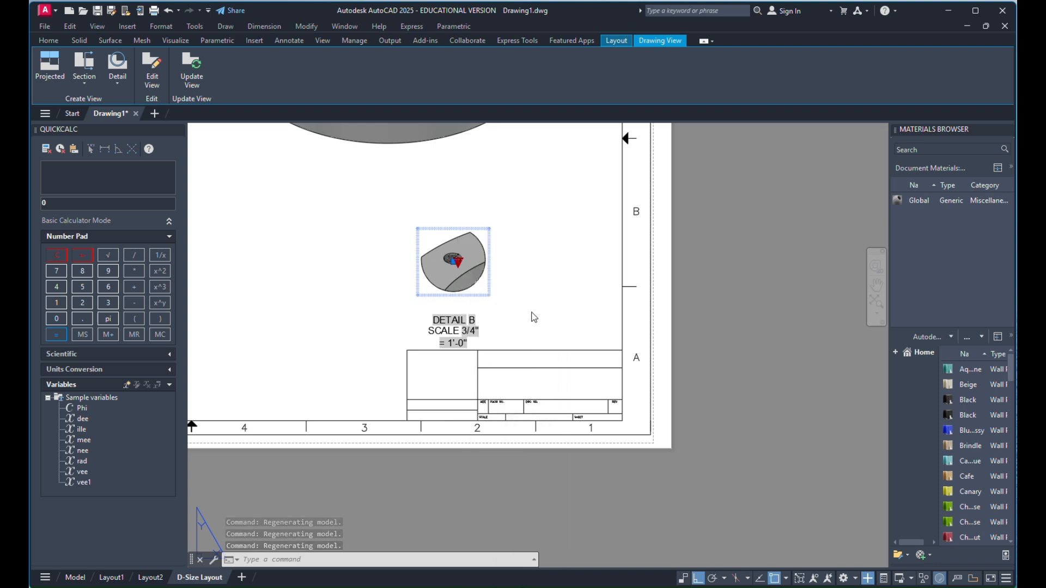
# Set the scale of detail view B to 3" = 1'-0"
pyautogui.scroll(-6, 513, 252)
pyautogui.scroll(8, 471, 267)
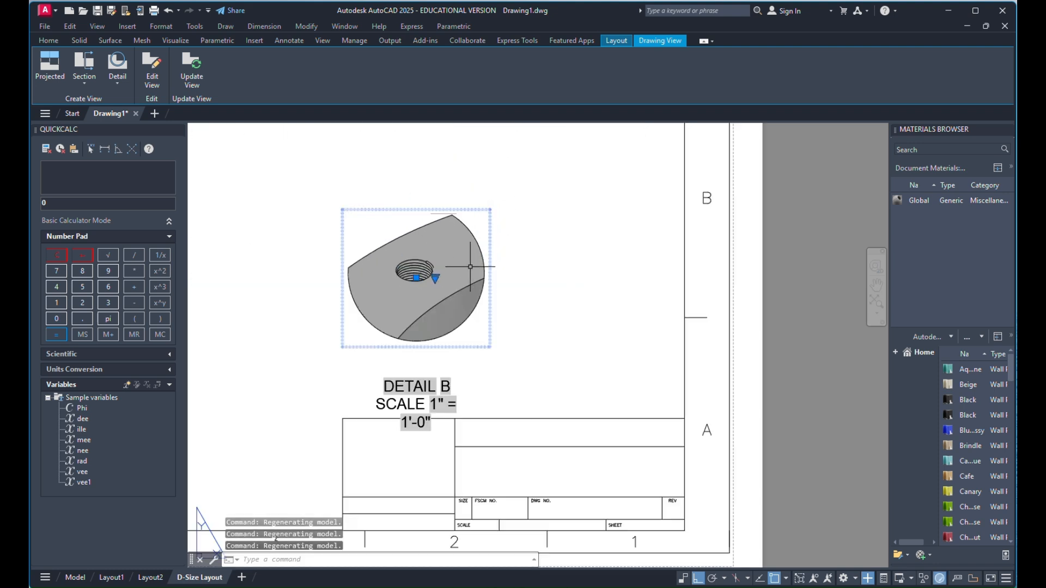
pyautogui.click(436, 279)
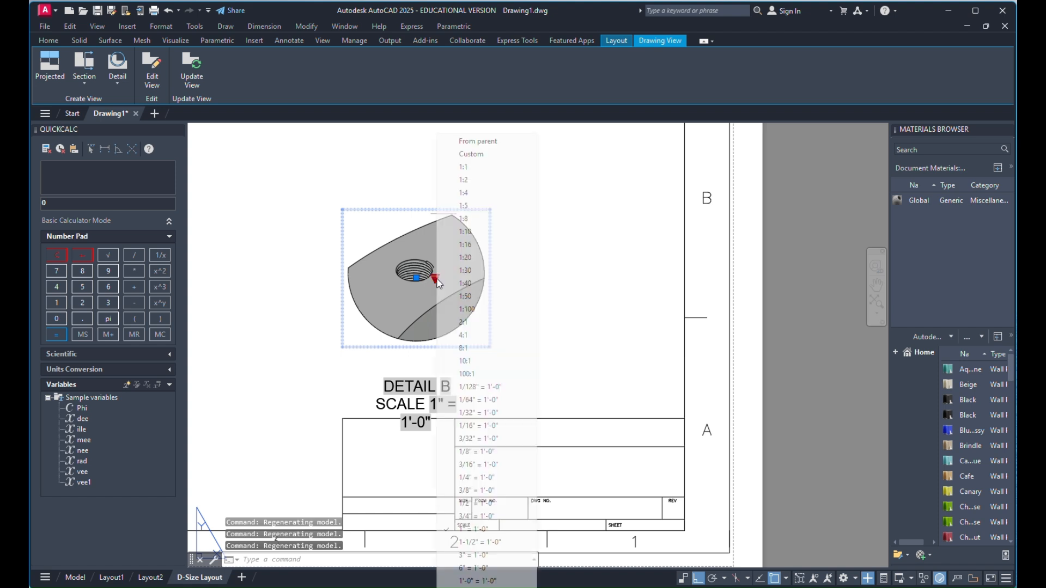
pyautogui.click(472, 556)
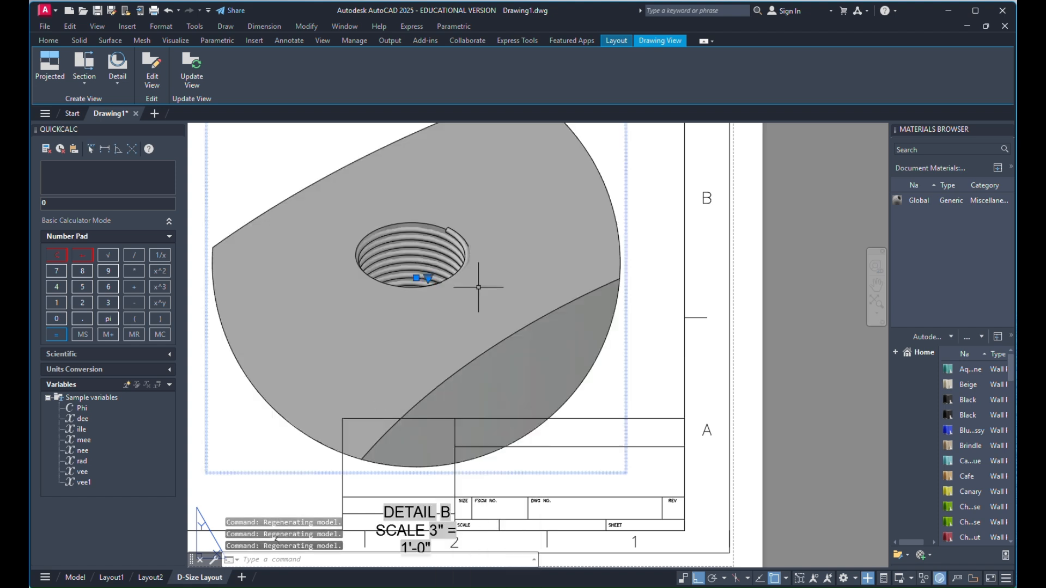
# Scale down detail view B about its upper-right corner so its geometry fits above the title block
pyautogui.scroll(-5, 516, 260)
pyautogui.scroll(2, 516, 260)
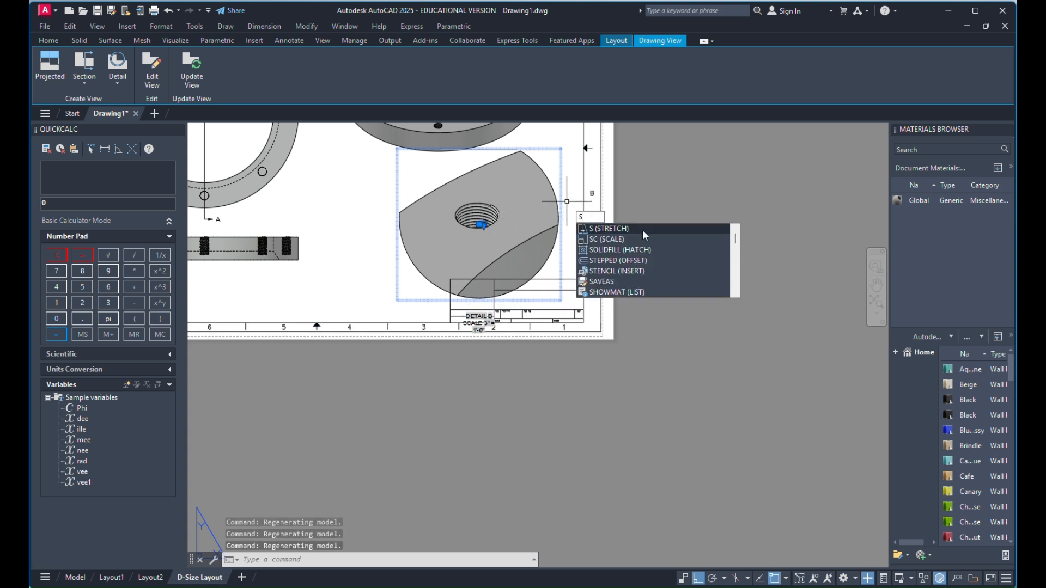
pyautogui.click(610, 238)
pyautogui.click(562, 149)
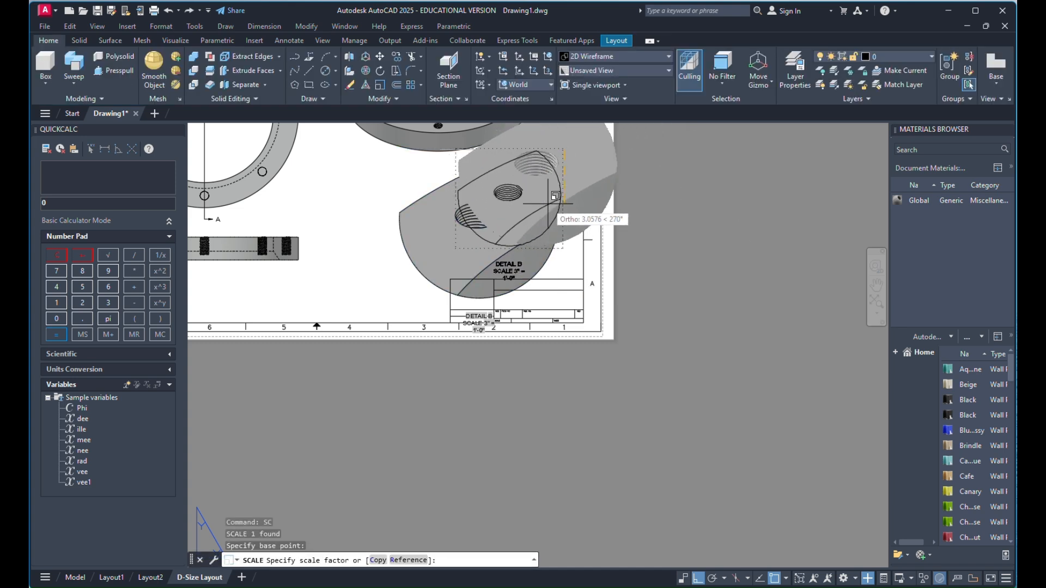
pyautogui.click(541, 215)
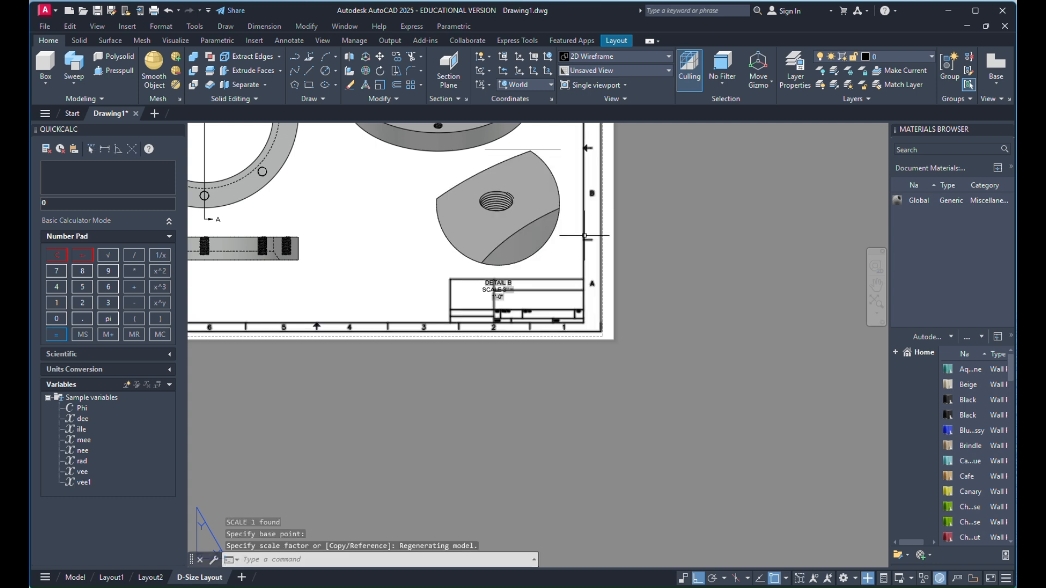
# Turn off ortho mode and move the detail B label beside the lower-right edge of its view, above the title block
pyautogui.click(496, 289)
pyautogui.rightClick(546, 259)
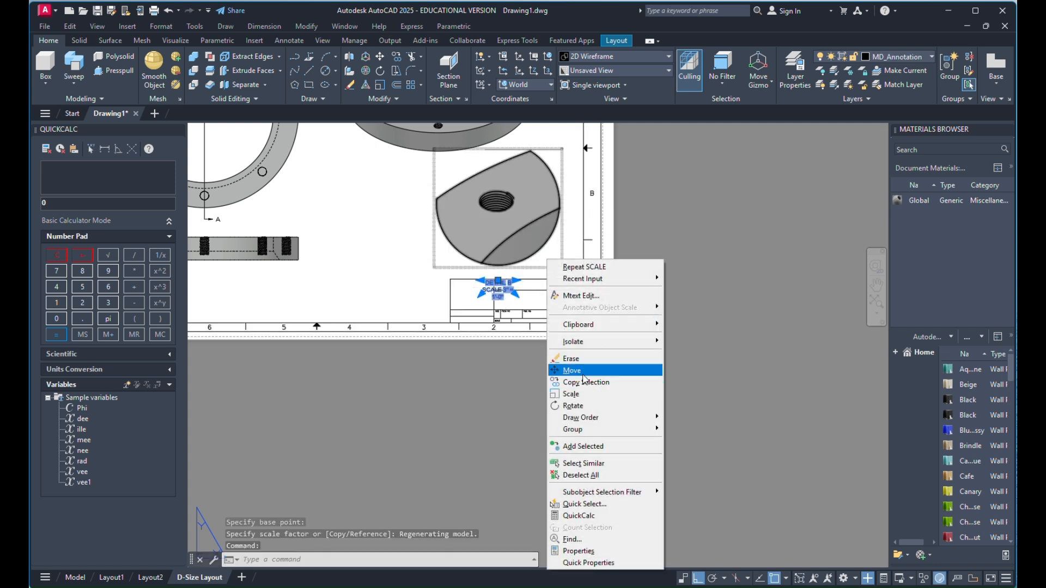
pyautogui.click(567, 367)
pyautogui.click(495, 281)
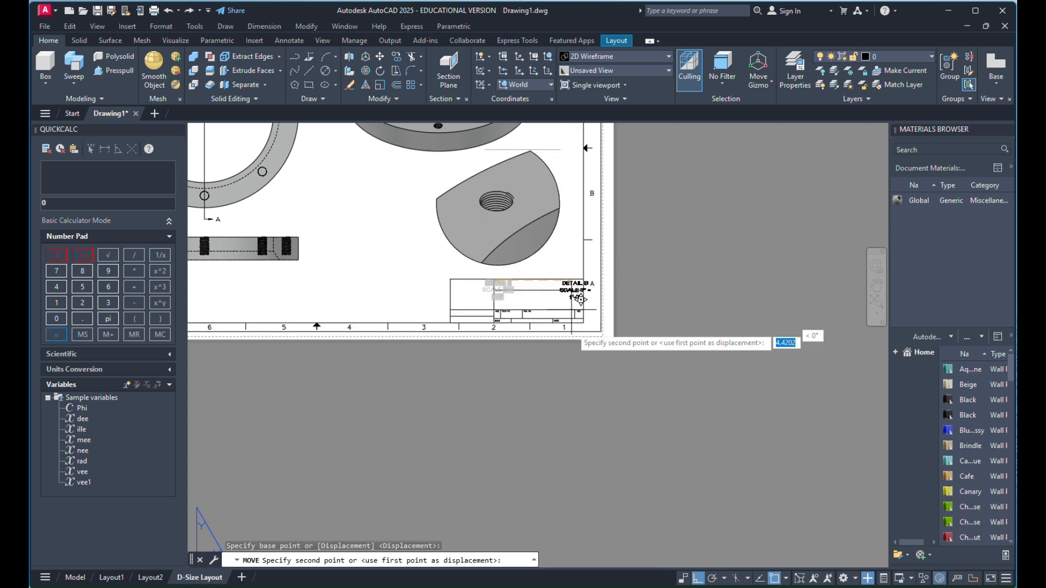
pyautogui.click(697, 578)
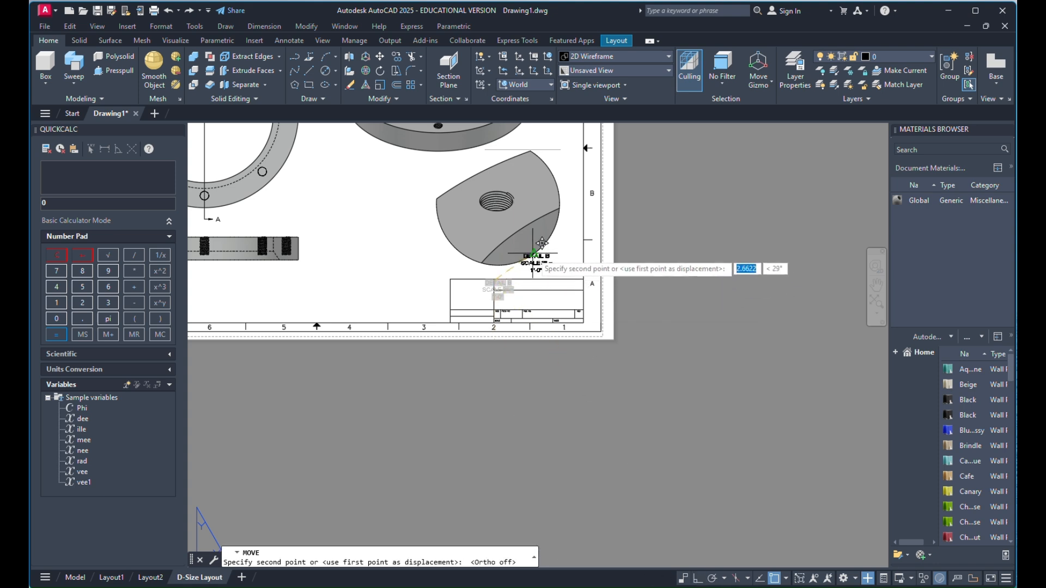
pyautogui.click(558, 253)
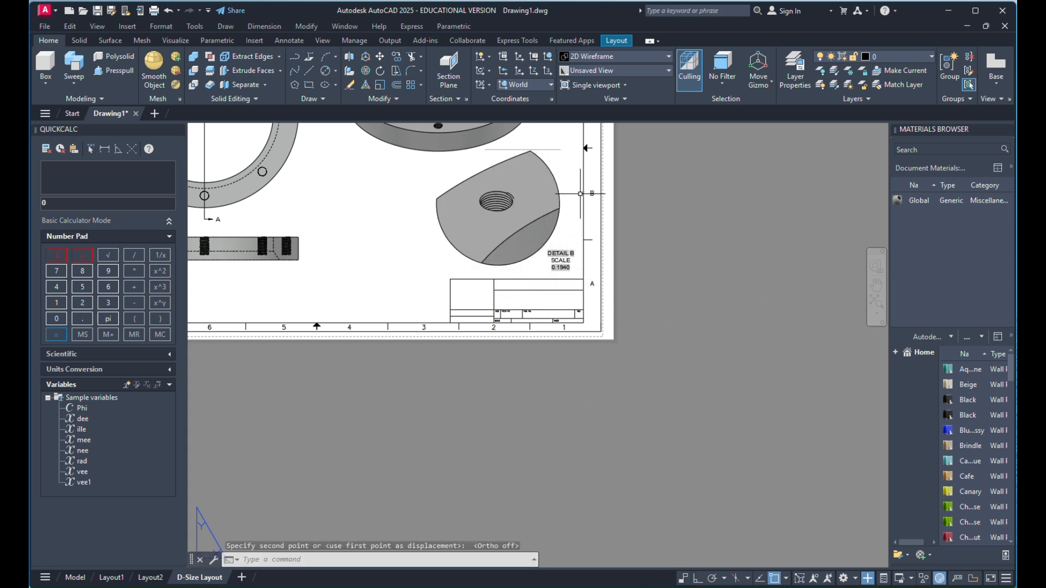
# Move detail view B together with its label to the left, beneath the isometric ring view
pyautogui.click(433, 269)
pyautogui.click(563, 148)
pyautogui.rightClick(556, 179)
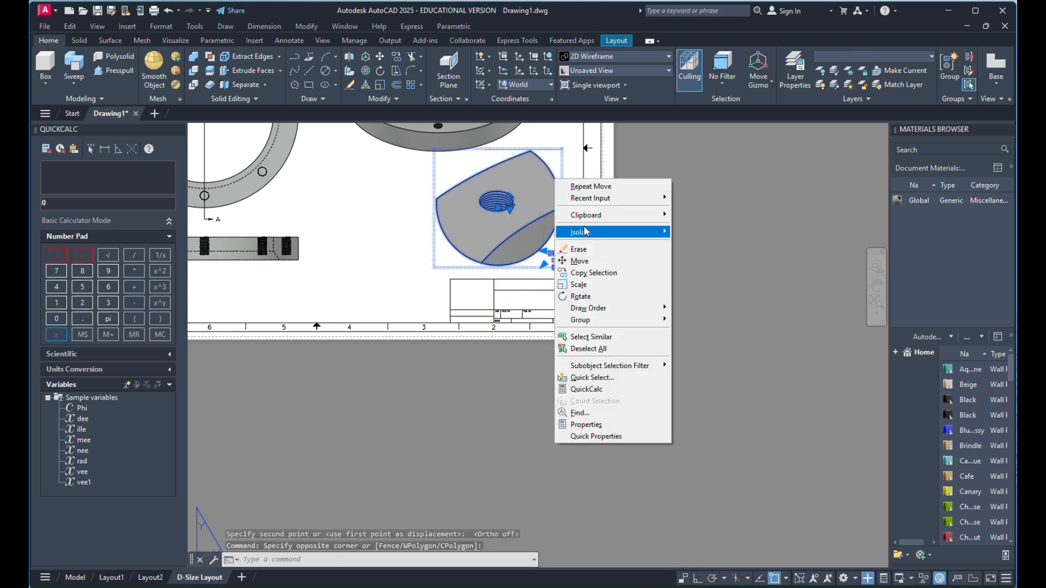
pyautogui.click(579, 262)
pyautogui.click(569, 174)
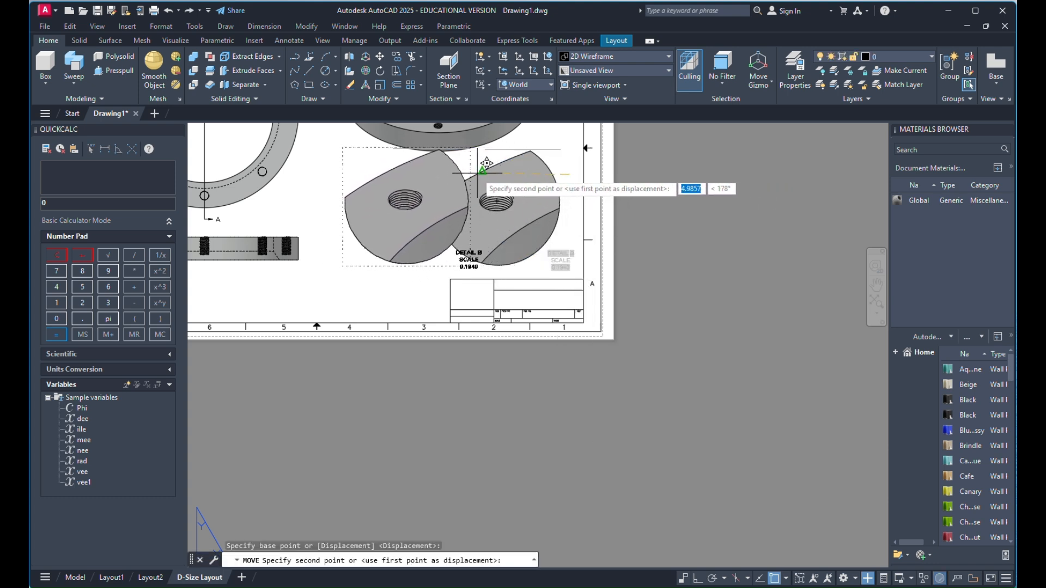
pyautogui.click(485, 180)
pyautogui.scroll(-4, 510, 289)
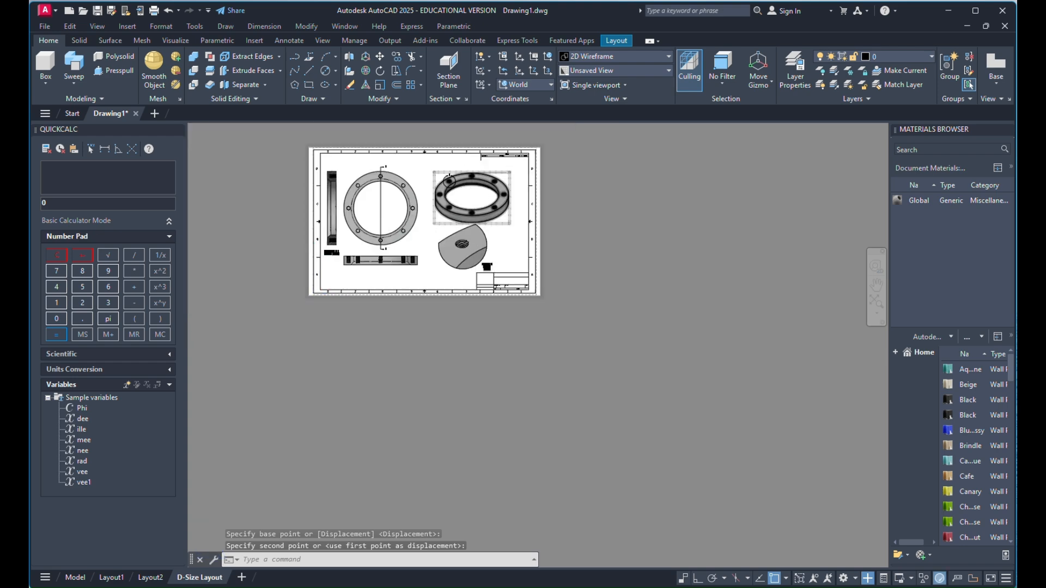
# Move the isometric ring view upward to open a gap above detail view B
pyautogui.scroll(4, 474, 196)
pyautogui.click(557, 161)
pyautogui.scroll(2, 605, 273)
pyautogui.rightClick(595, 271)
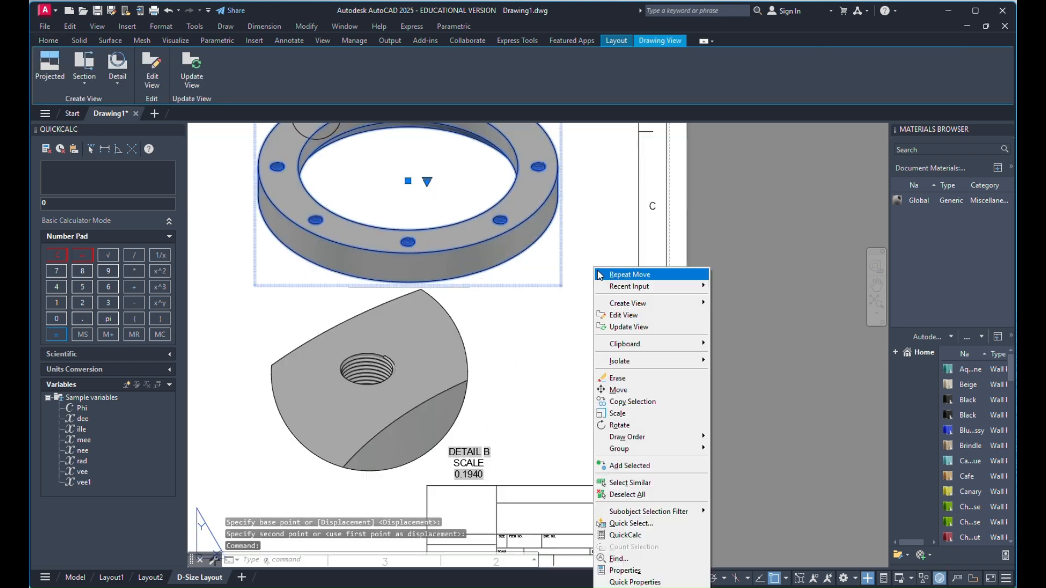
pyautogui.click(619, 390)
pyautogui.click(576, 319)
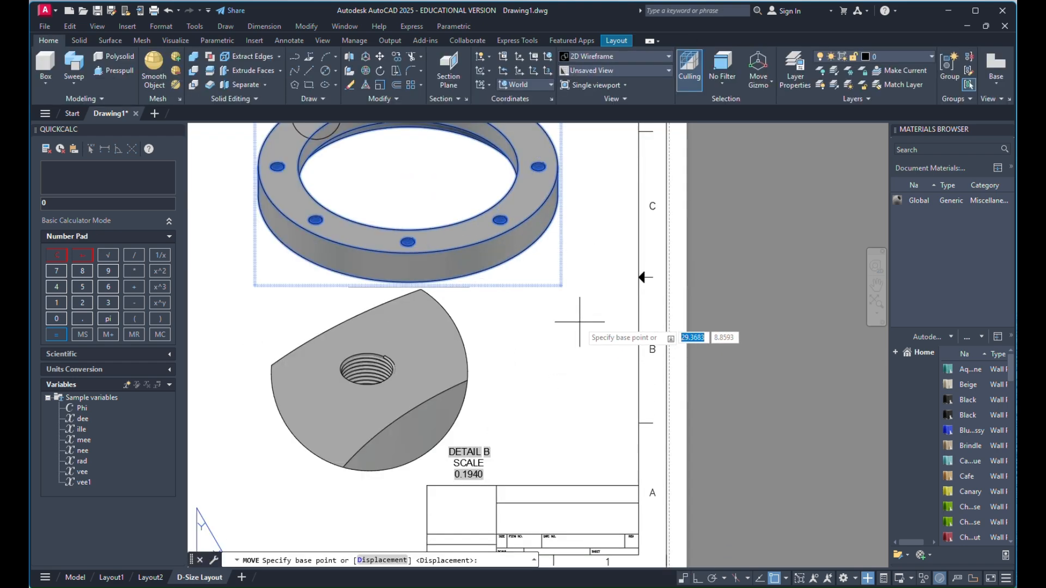
pyautogui.scroll(-2, 590, 311)
pyautogui.click(580, 300)
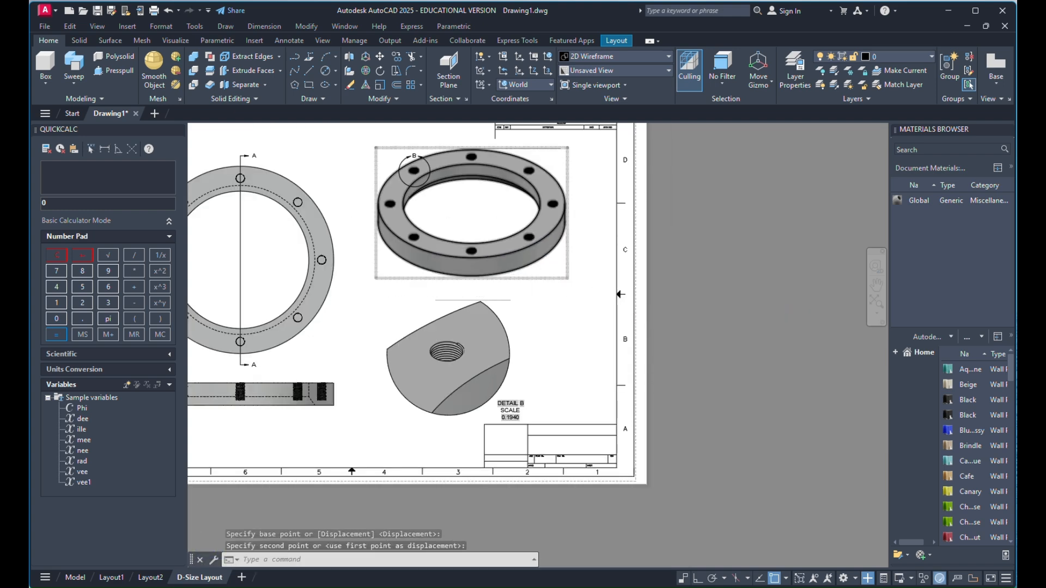
# Move the B identifier of the detail circle outside the isometric ring, to the circle's upper left
pyautogui.scroll(-3, 544, 218)
pyautogui.scroll(3, 510, 310)
pyautogui.scroll(3, 477, 172)
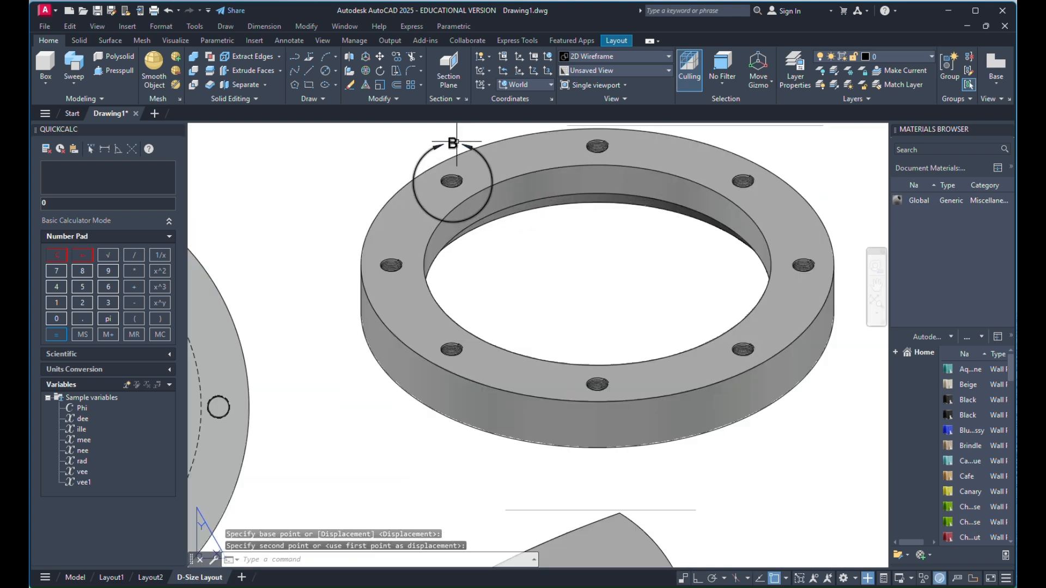
pyautogui.click(453, 142)
pyautogui.click(453, 142)
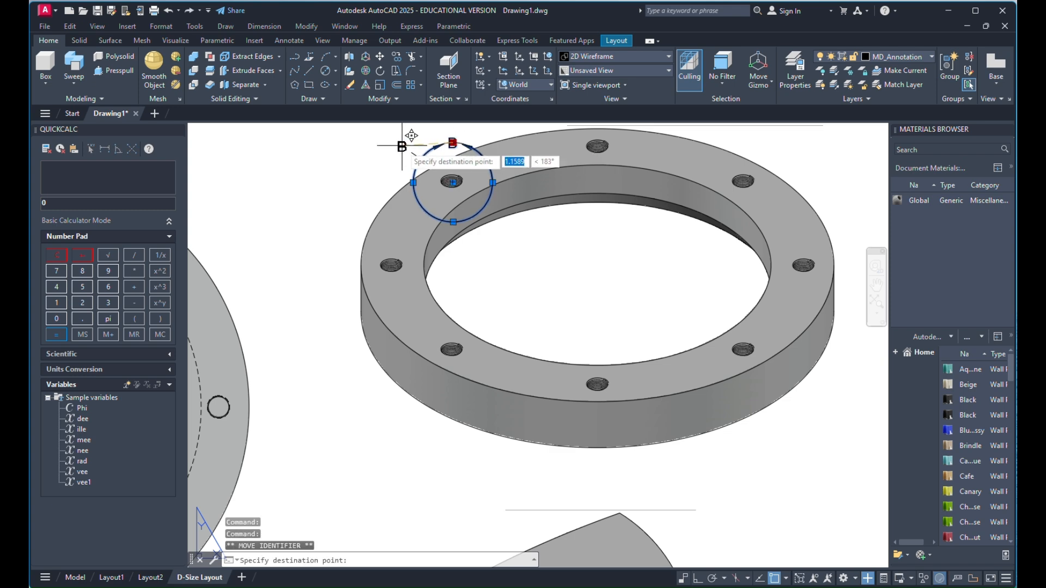
pyautogui.press('Escape')
pyautogui.scroll(-3, 544, 201)
pyautogui.scroll(-3, 541, 190)
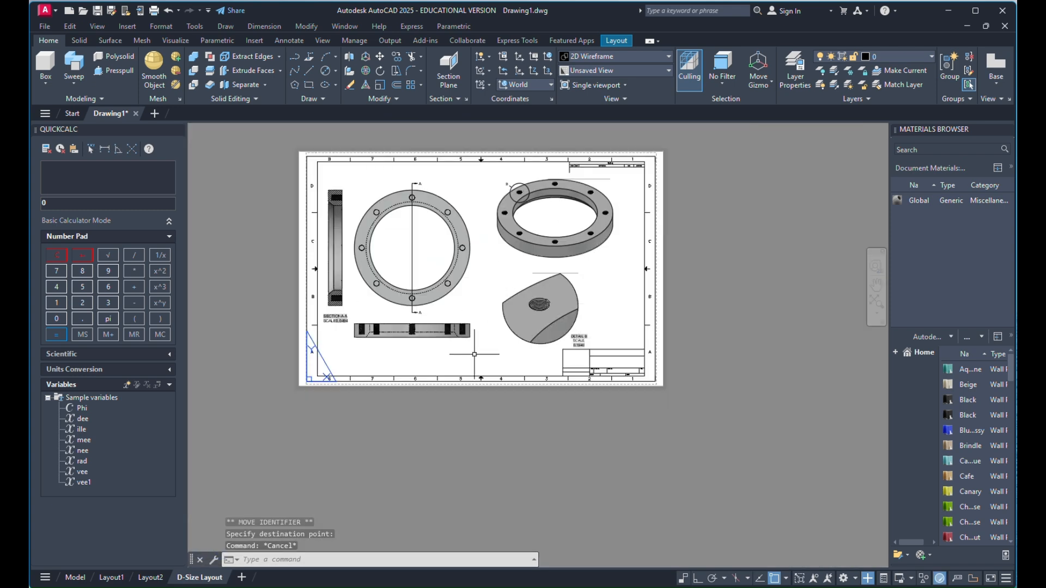
# Shrink the detail B boundary circle more tightly around the threaded hole on the isometric view
pyautogui.scroll(7, 517, 180)
pyautogui.click(512, 185)
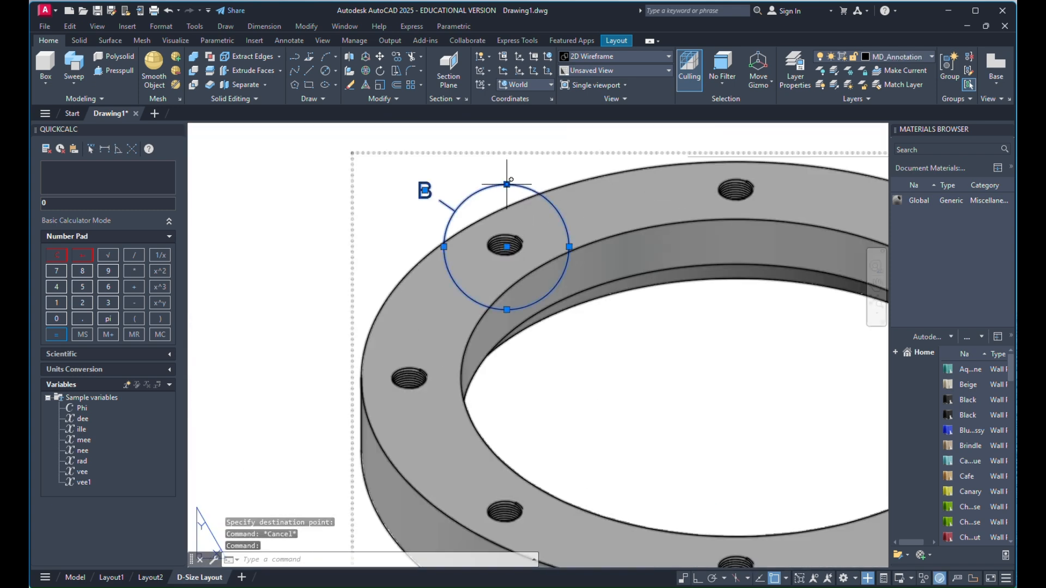
pyautogui.click(507, 185)
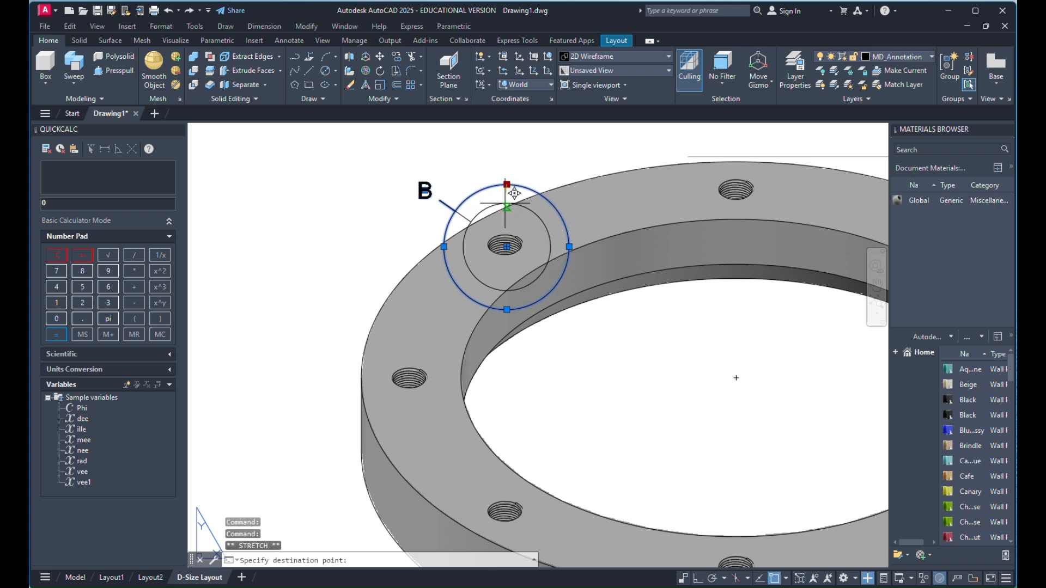
pyautogui.press('Escape')
pyautogui.scroll(-8, 515, 192)
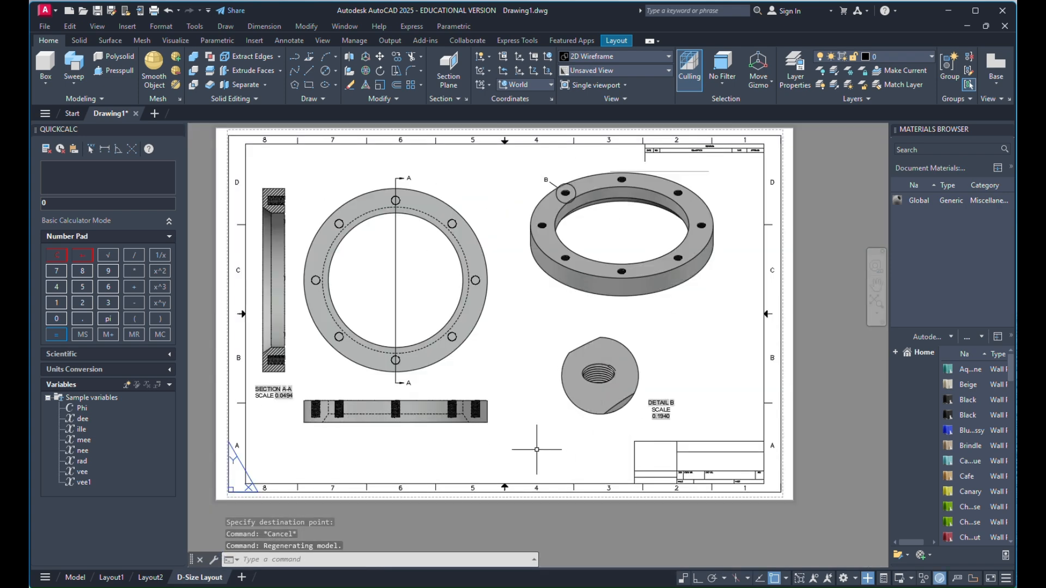
pyautogui.scroll(4, 590, 349)
pyautogui.scroll(-6, 599, 359)
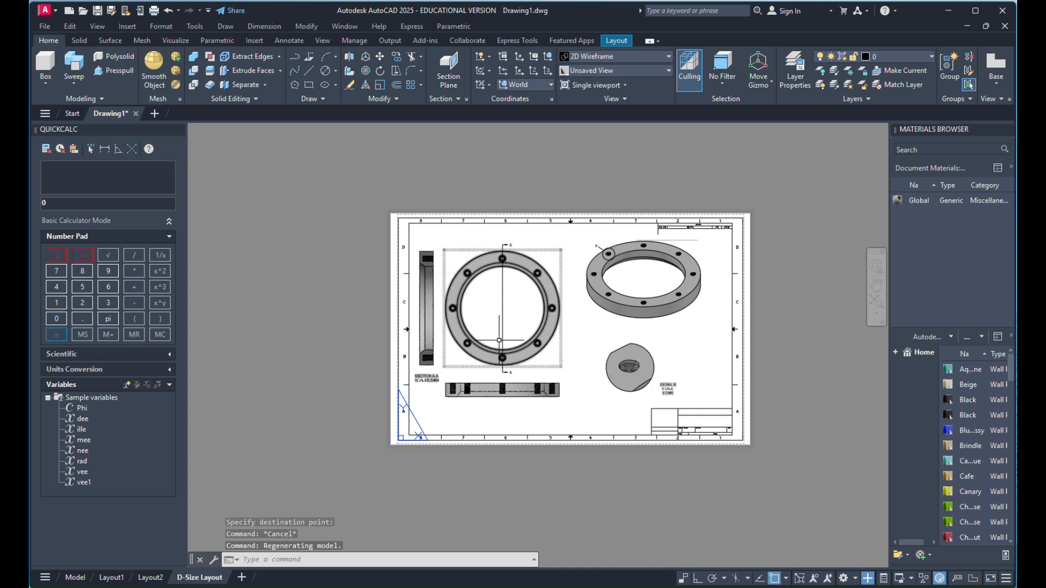
pyautogui.scroll(2, 509, 322)
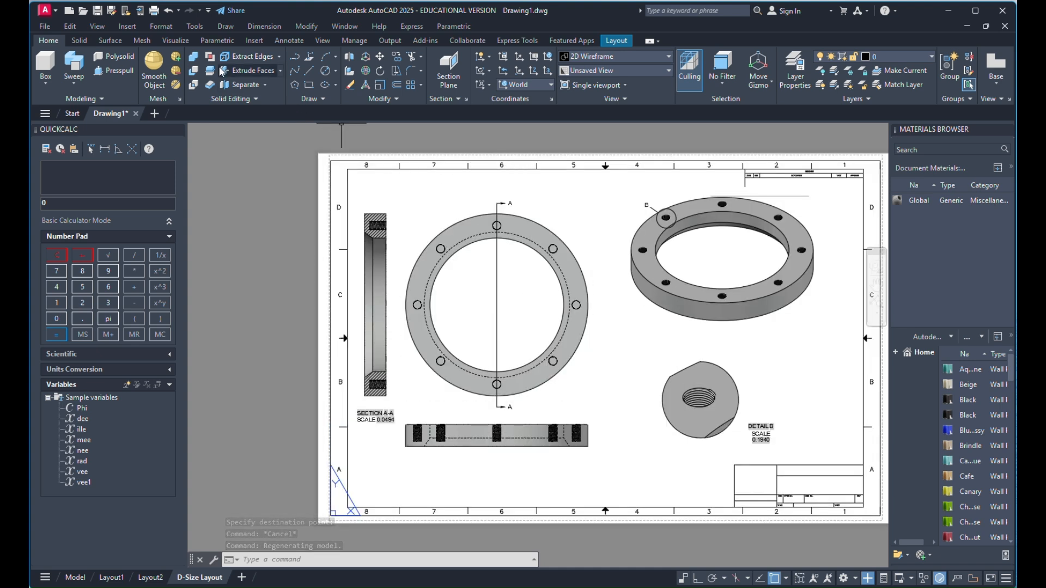
# Add a horizontal linear dimension across the ring's inner bore in the front view, placed above the section A arrow
pyautogui.click(289, 40)
pyautogui.click(267, 84)
pyautogui.scroll(2, 432, 319)
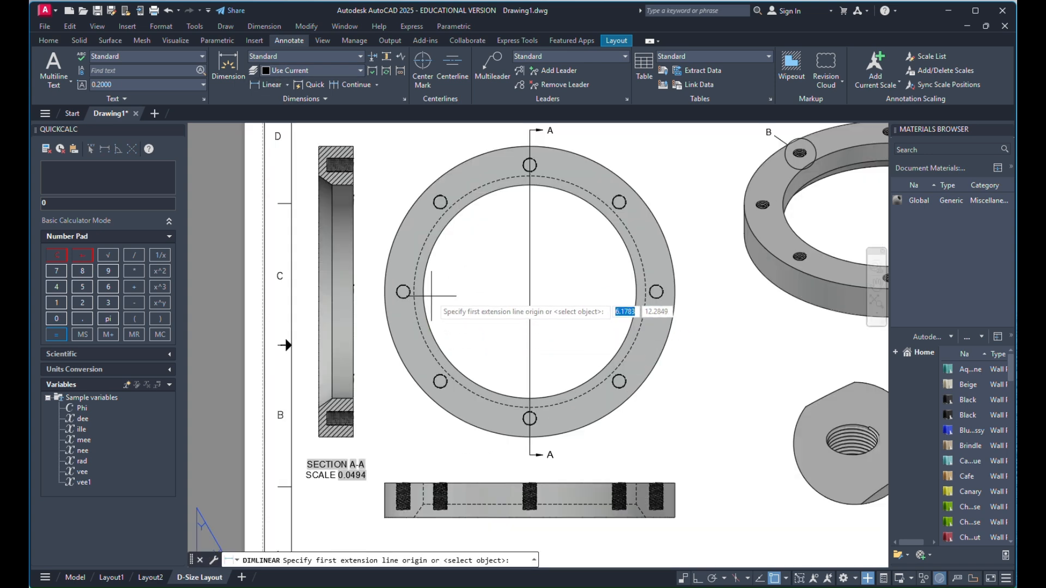
pyautogui.click(425, 291)
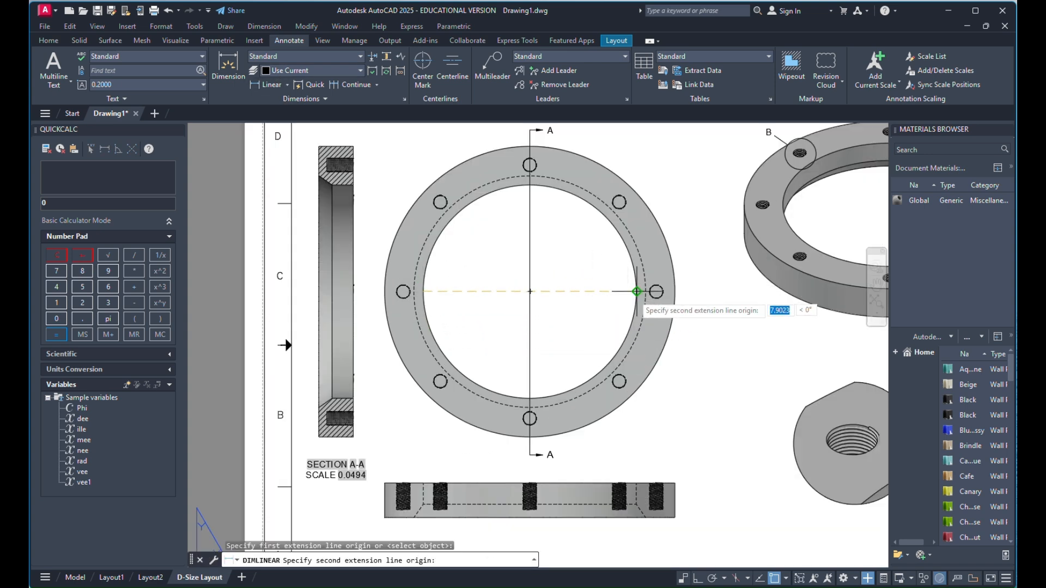
pyautogui.click(636, 292)
pyautogui.scroll(-3, 635, 256)
pyautogui.scroll(3, 636, 184)
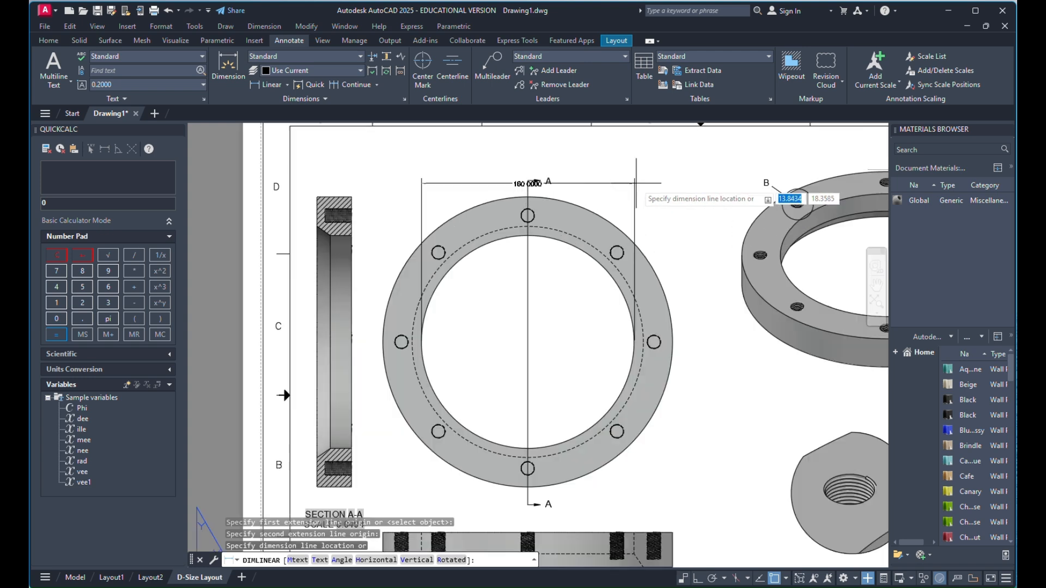
pyautogui.scroll(3, 632, 185)
pyautogui.scroll(-3, 616, 196)
pyautogui.scroll(3, 600, 182)
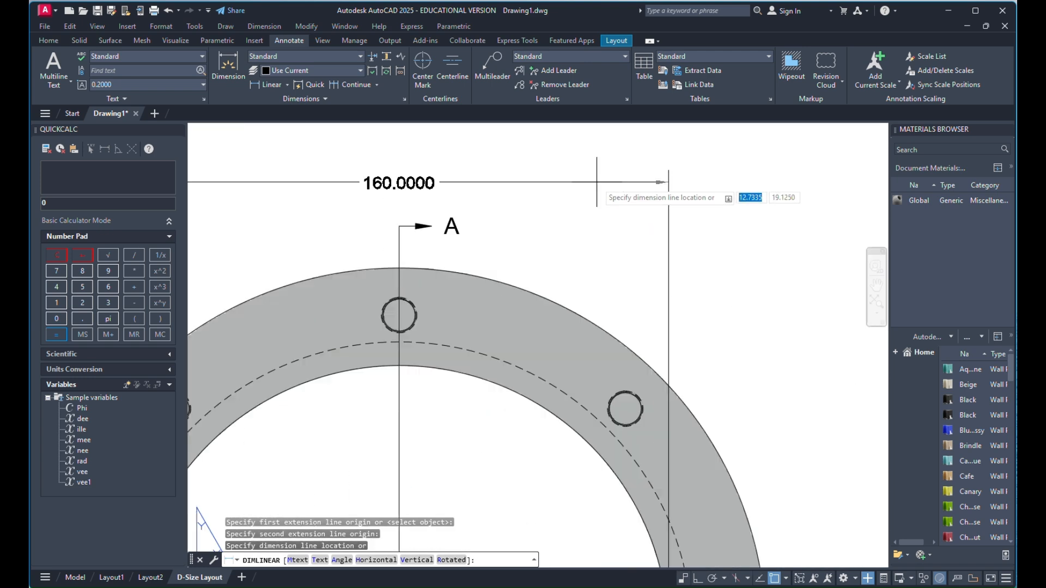
pyautogui.click(599, 182)
pyautogui.scroll(-4, 602, 175)
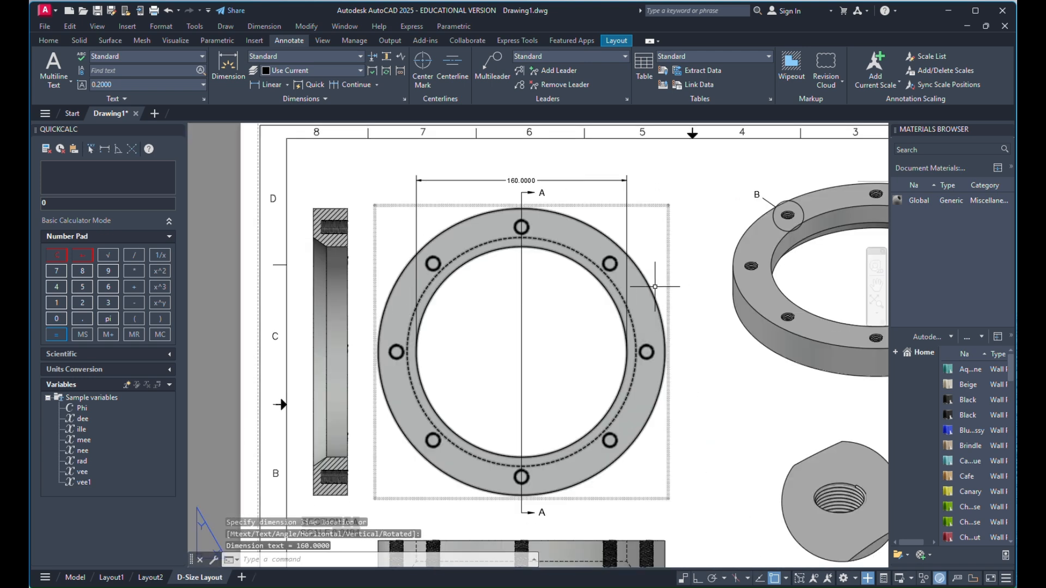
pyautogui.scroll(2, 514, 174)
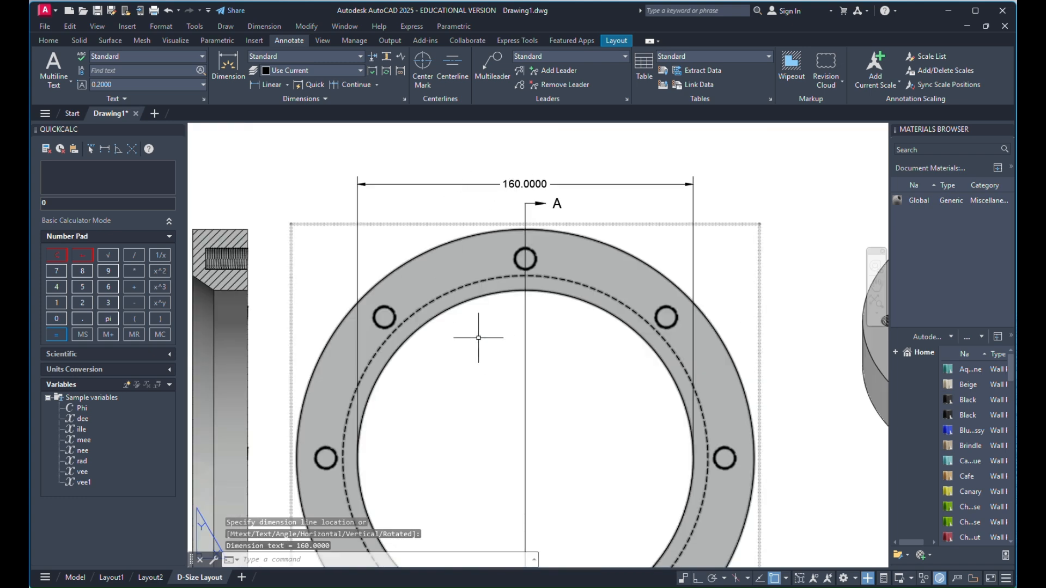
# Modify the Standard dimension style to use a linear precision of 0
pyautogui.write('I,')
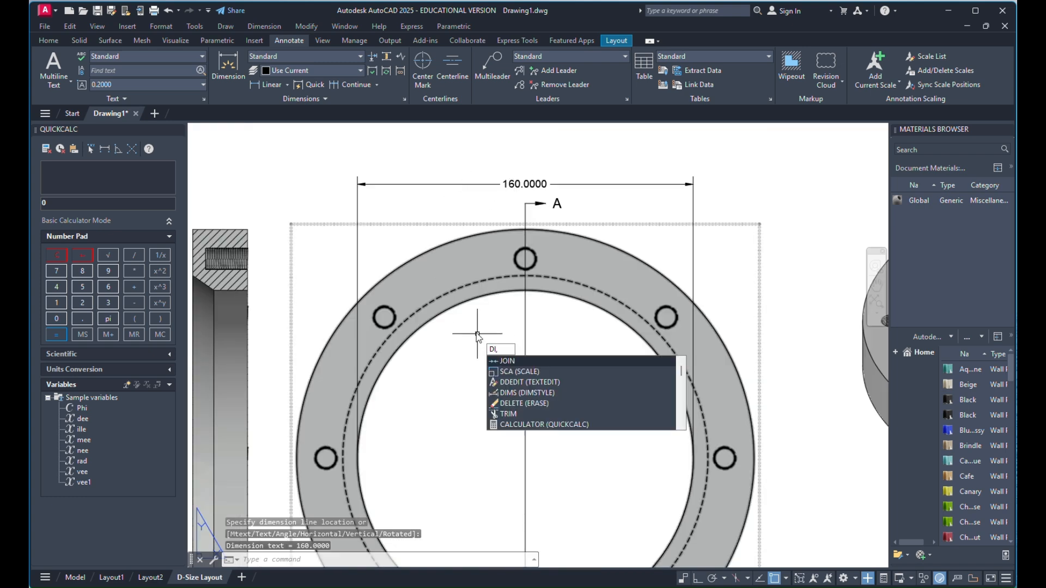
pyautogui.press('BackSpace')
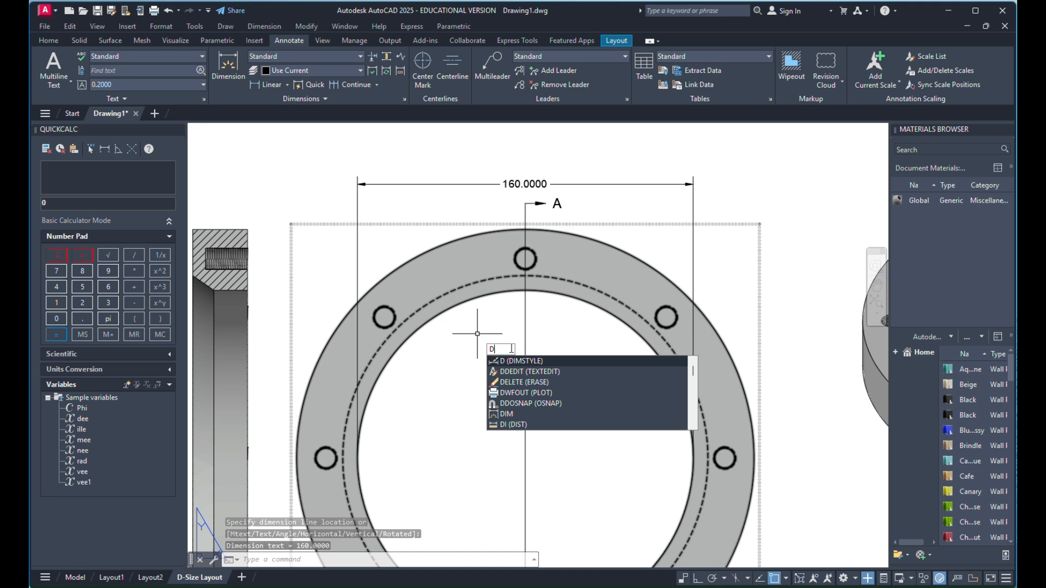
pyautogui.press('Return')
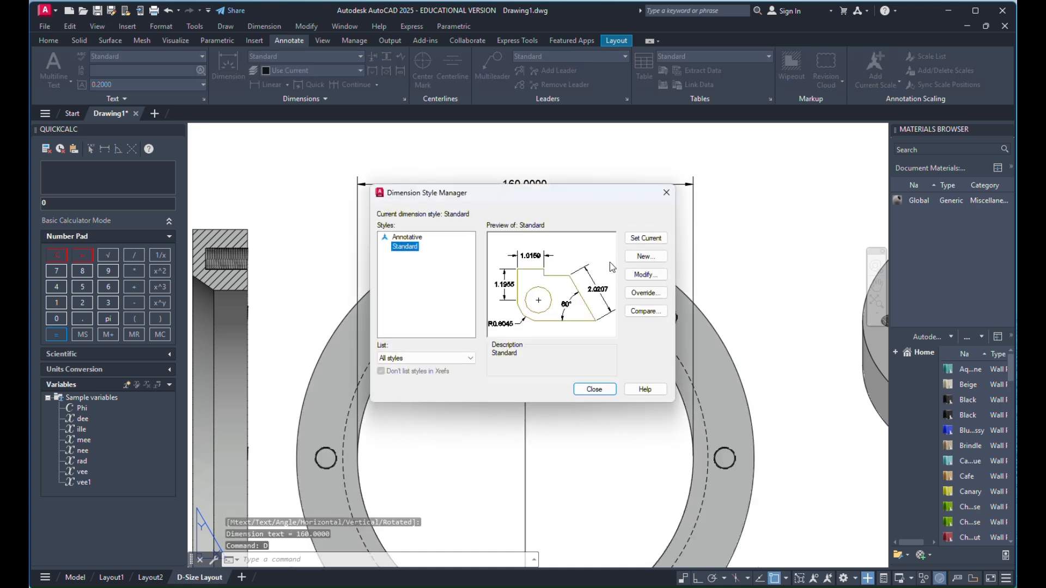
pyautogui.click(645, 275)
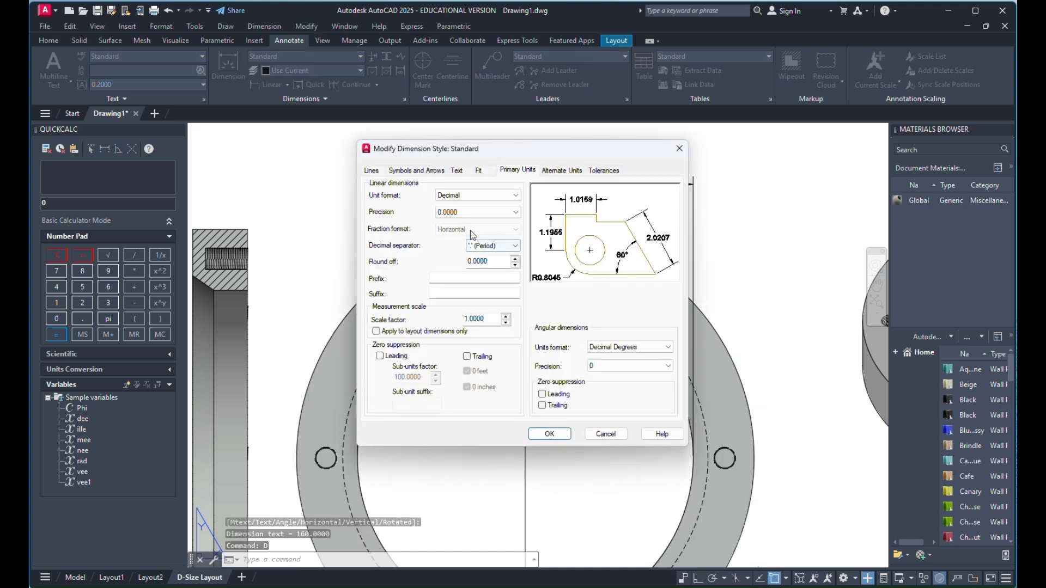
pyautogui.click(463, 212)
pyautogui.click(468, 222)
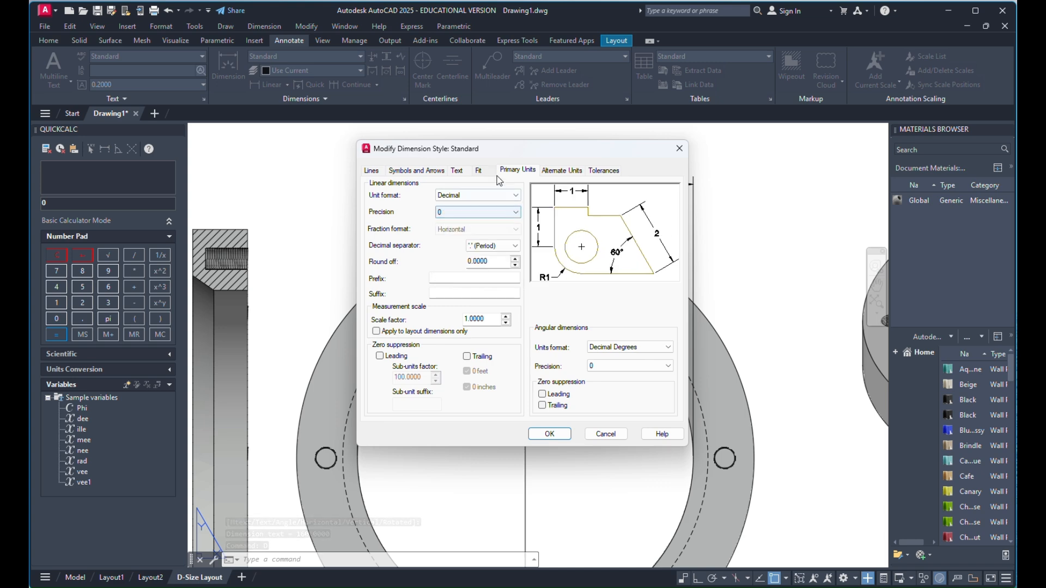
# Set the Standard dimension style's text alignment to ISO standard and close the Dimension Style Manager
pyautogui.click(439, 171)
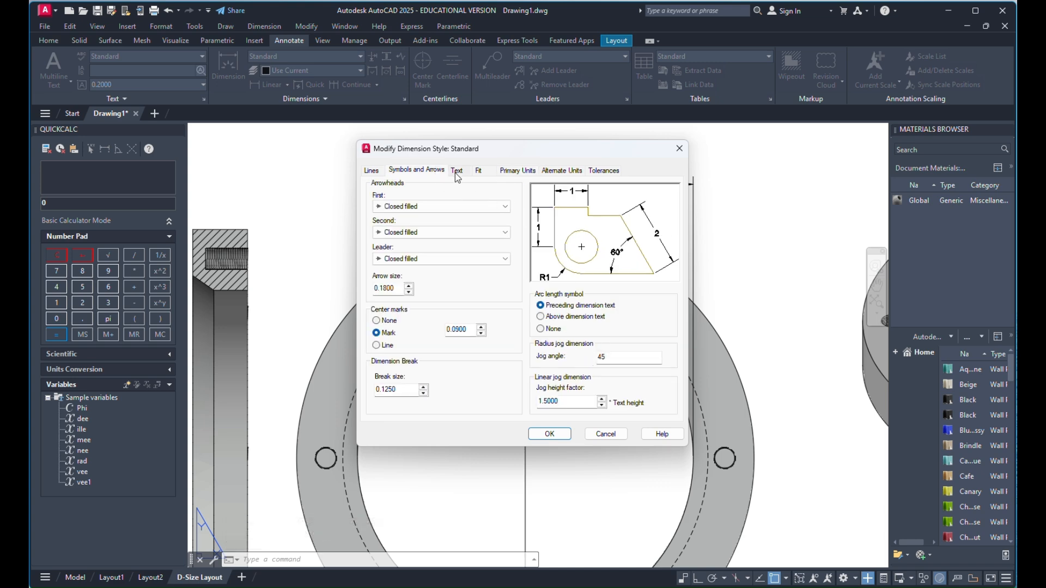
pyautogui.click(457, 173)
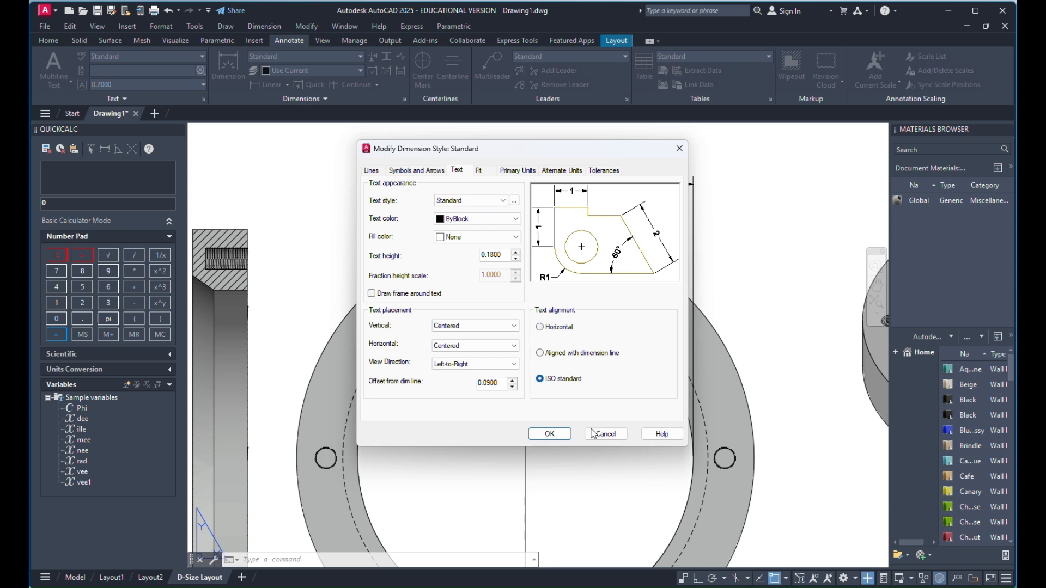
pyautogui.click(550, 436)
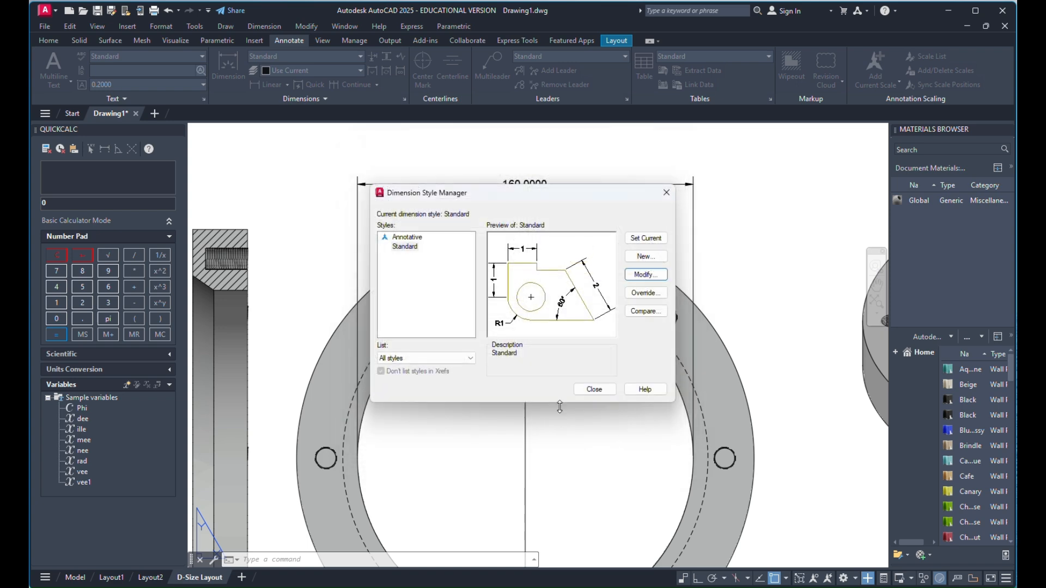
pyautogui.click(594, 390)
# Append the unit mm to the text of the bore dimension above the front view
pyautogui.click(526, 184)
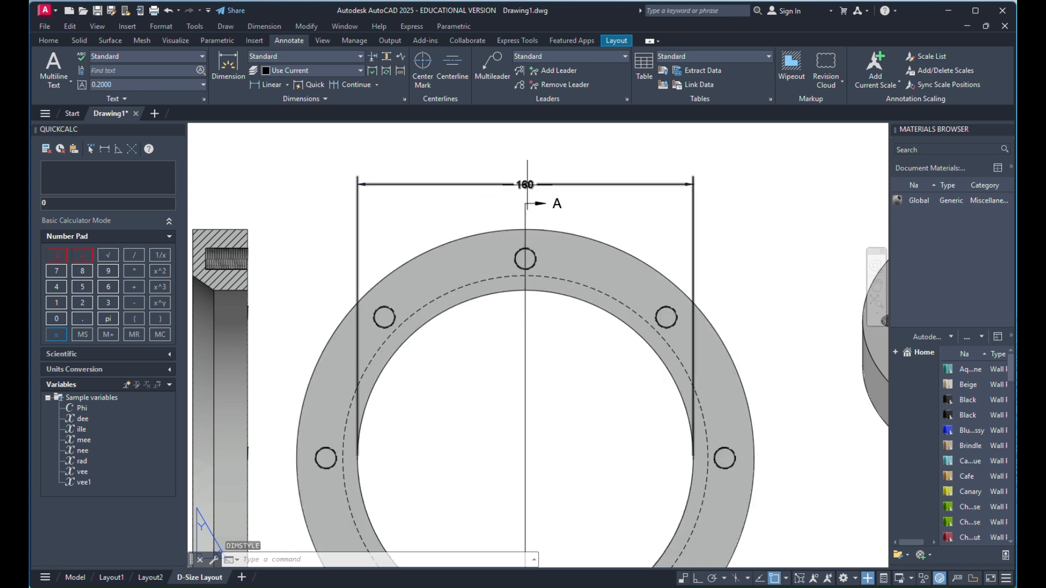
pyautogui.doubleClick(525, 184)
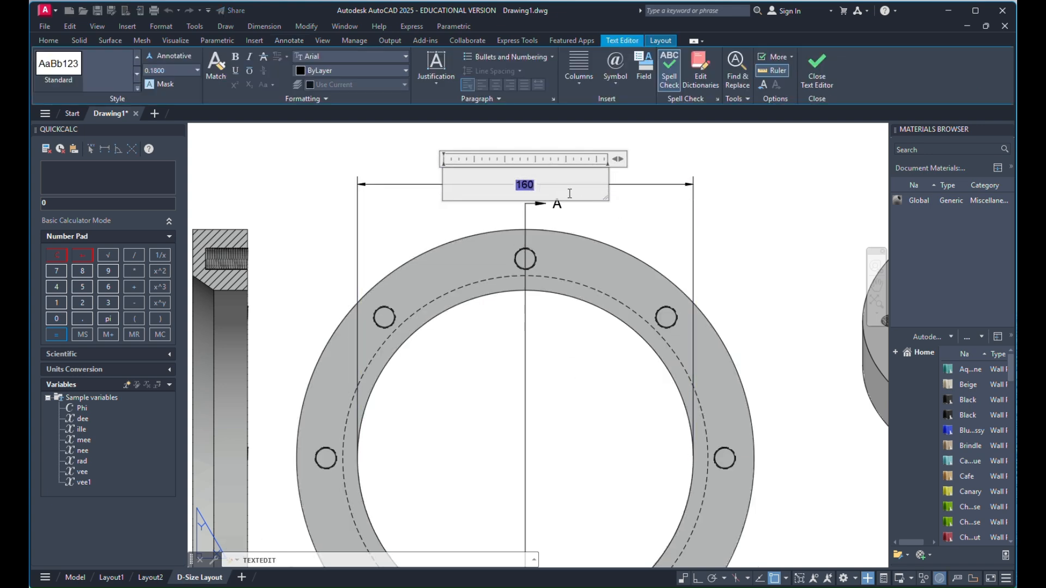
pyautogui.press('Escape')
pyautogui.press('Escape')
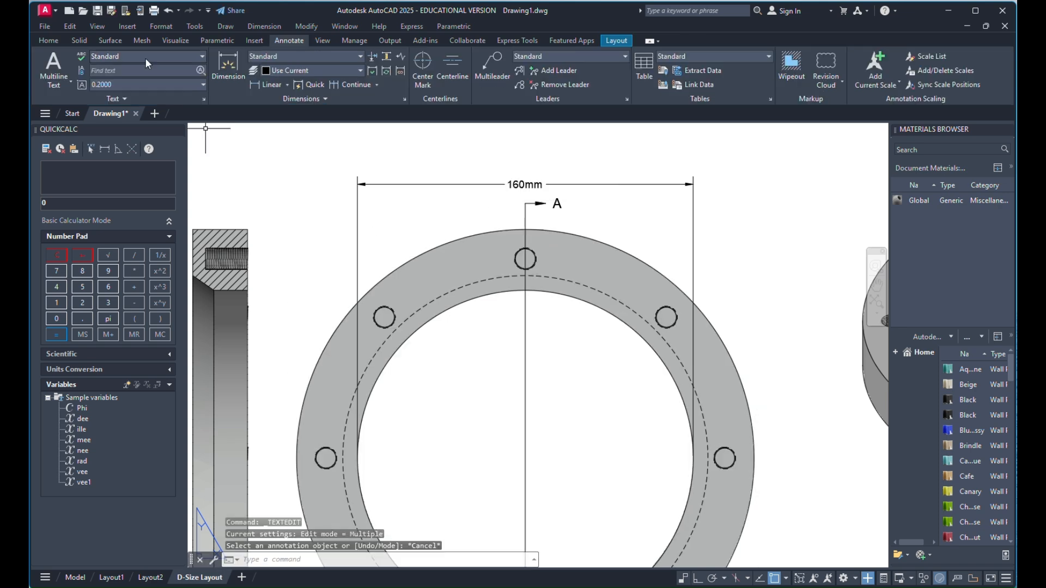
# Add a horizontal linear dimension across the ring's outer diameter in the front view, placed above the bore dimension
pyautogui.click(256, 82)
pyautogui.scroll(-4, 348, 148)
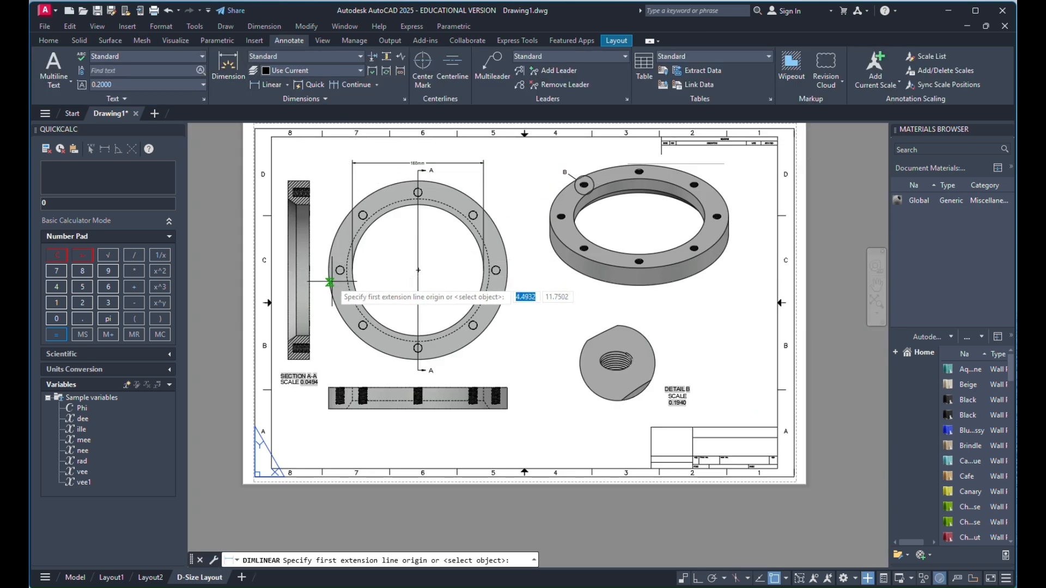
pyautogui.click(329, 270)
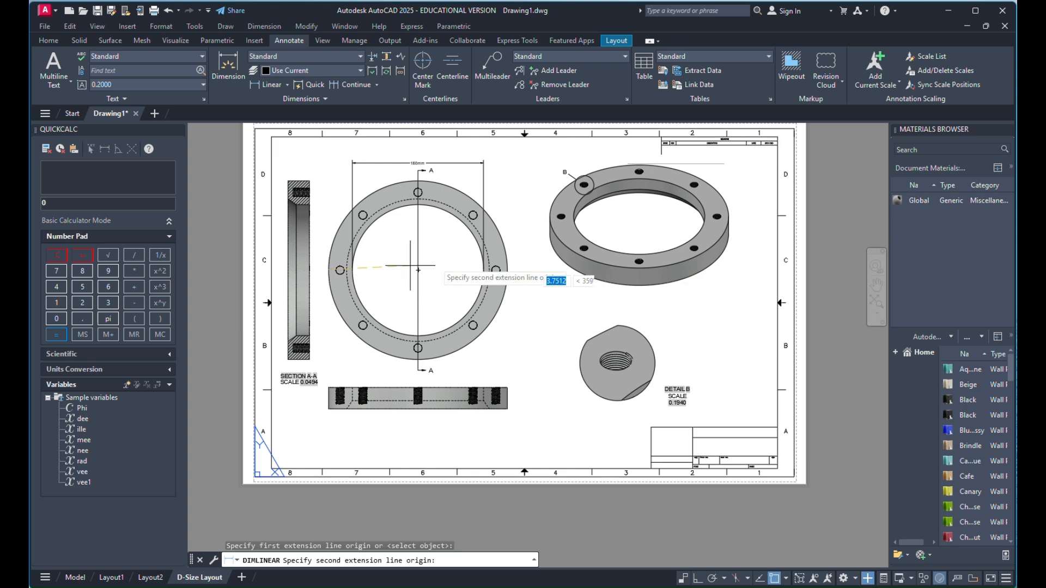
pyautogui.click(507, 270)
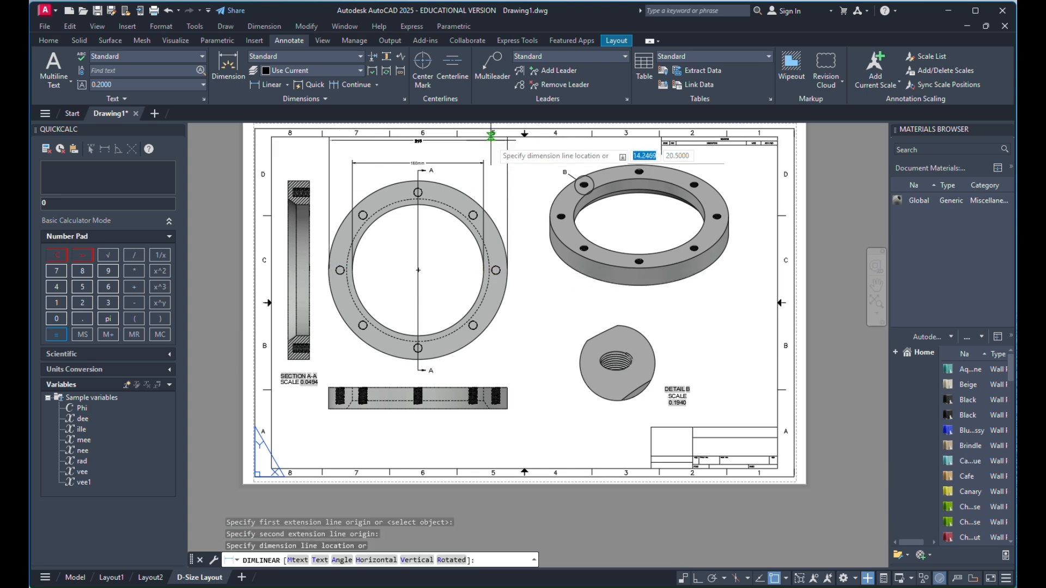
pyautogui.click(417, 151)
# Append the unit mm to the text of the outer diameter dimension above the front view
pyautogui.scroll(4, 418, 150)
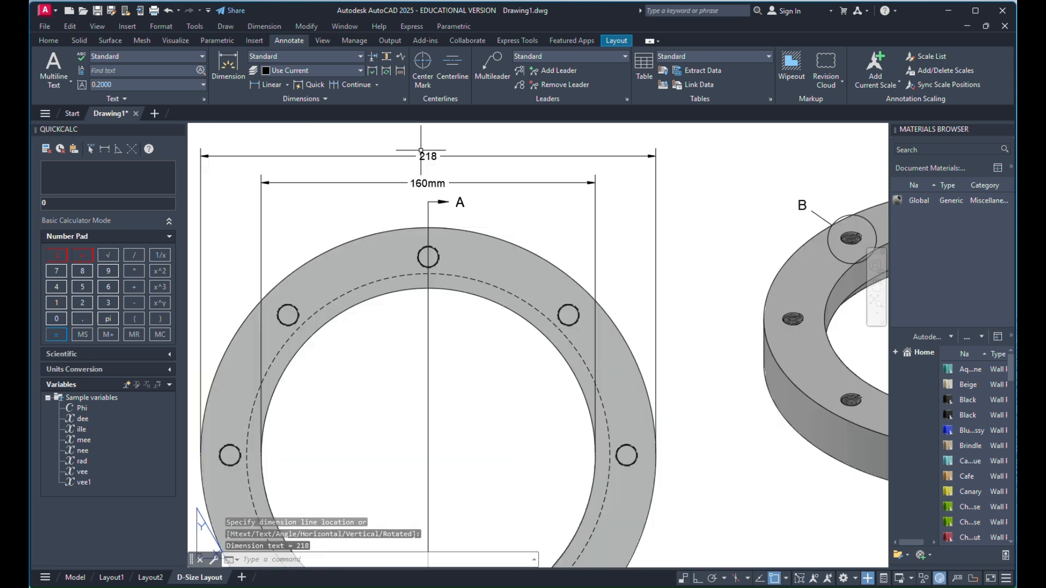
pyautogui.doubleClick(428, 156)
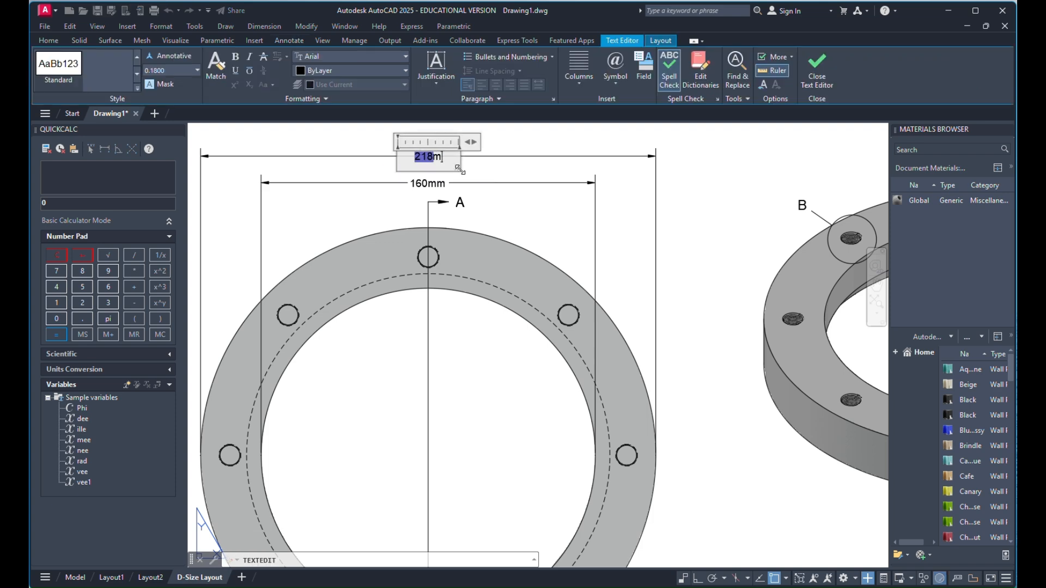
pyautogui.click(497, 192)
pyautogui.scroll(-4, 484, 163)
pyautogui.press('Escape')
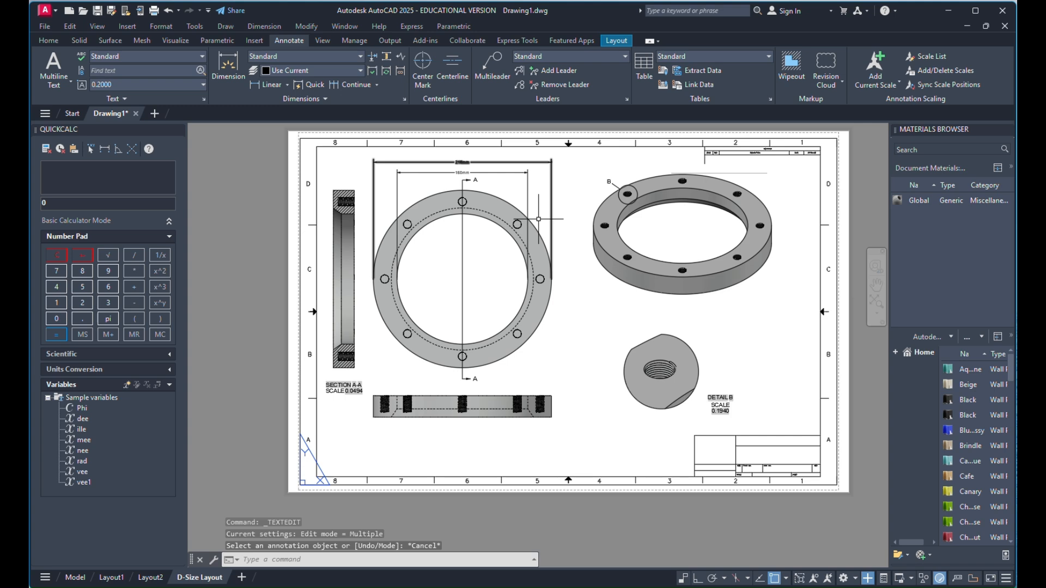
# Add a vertical linear dimension to the lower cut rim in section A-A, from the bore edge to the outer edge, beside its threaded-hole face
pyautogui.scroll(2, 522, 306)
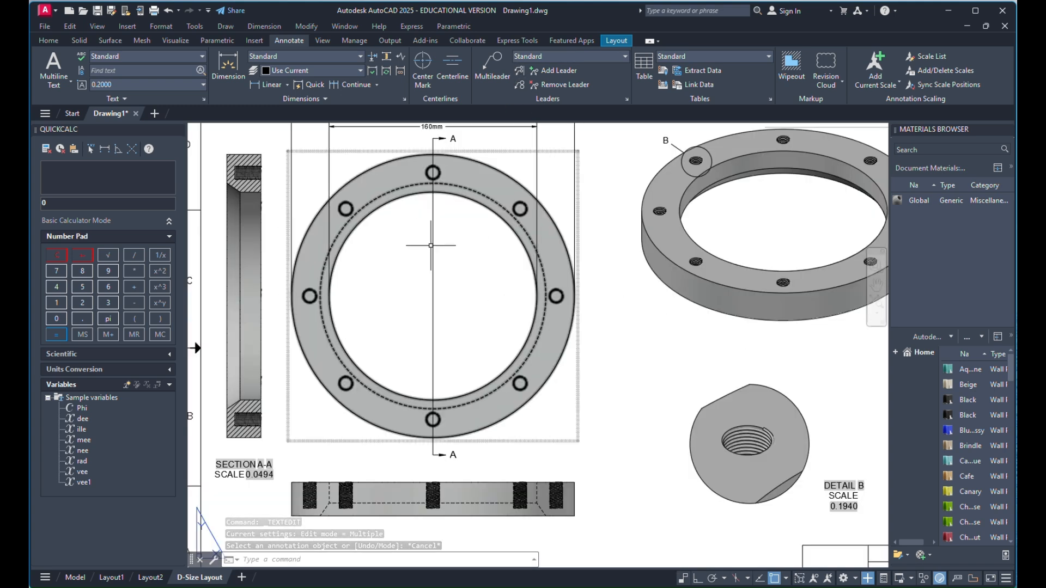
pyautogui.scroll(-2, 418, 341)
pyautogui.scroll(2, 310, 226)
pyautogui.scroll(-2, 381, 261)
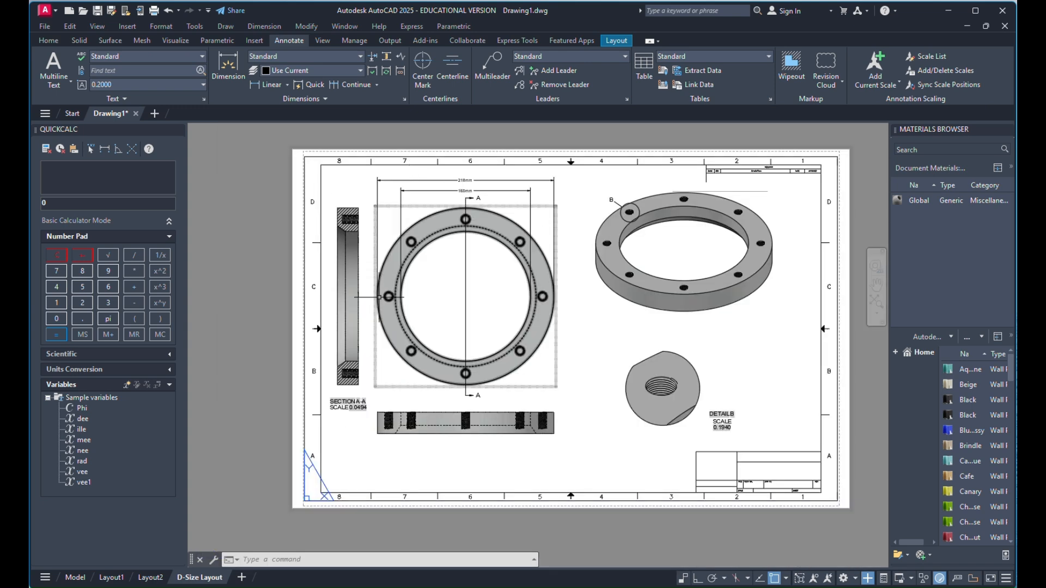
pyautogui.scroll(4, 335, 290)
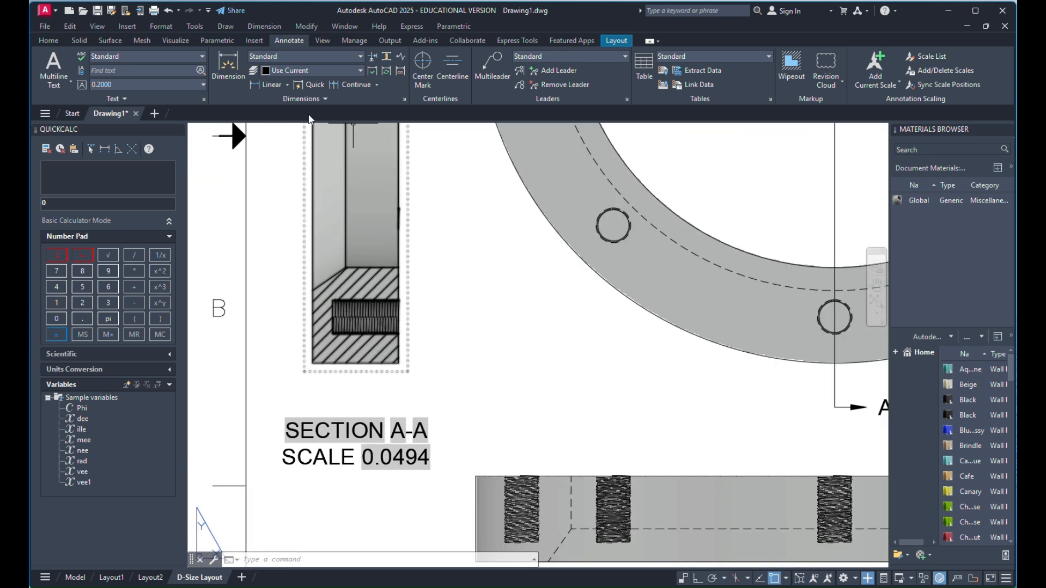
pyautogui.click(269, 82)
pyautogui.click(398, 268)
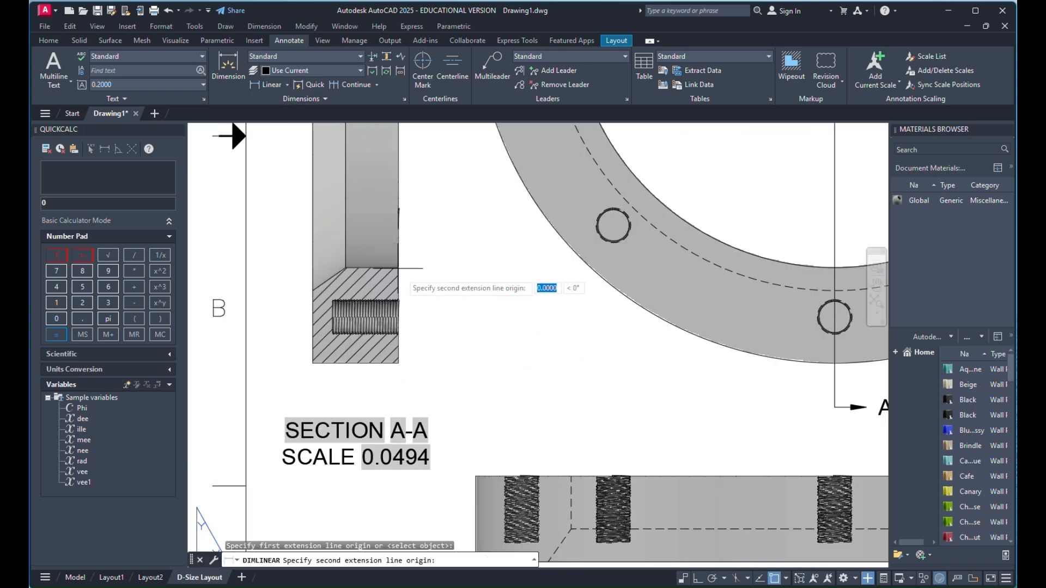
pyautogui.click(400, 363)
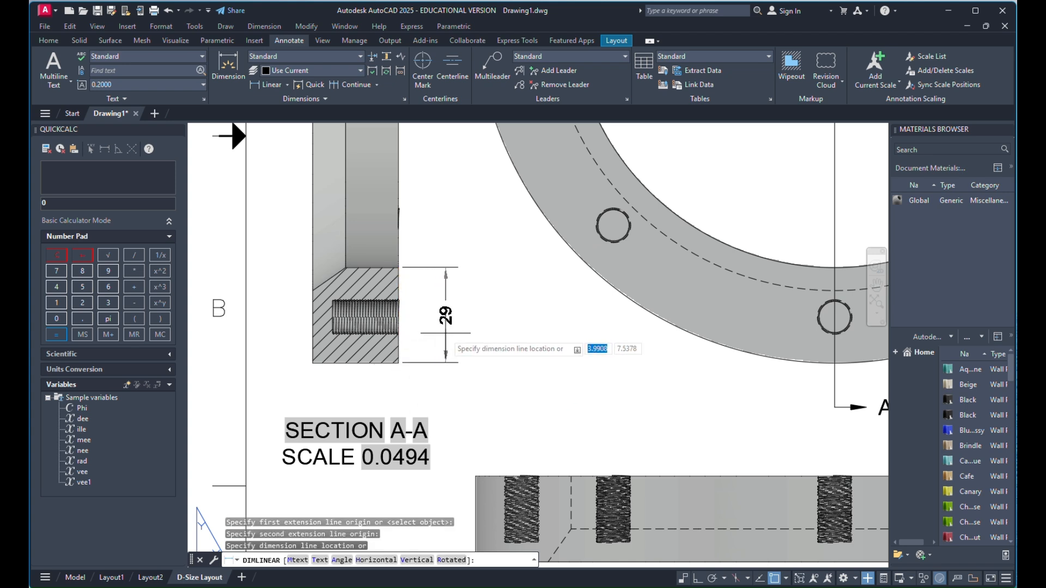
pyautogui.click(446, 338)
# Add a horizontal linear dimension to section A-A from the bevel's inner corner to the threaded-hole face, just above the lower hatched rim
pyautogui.click(271, 85)
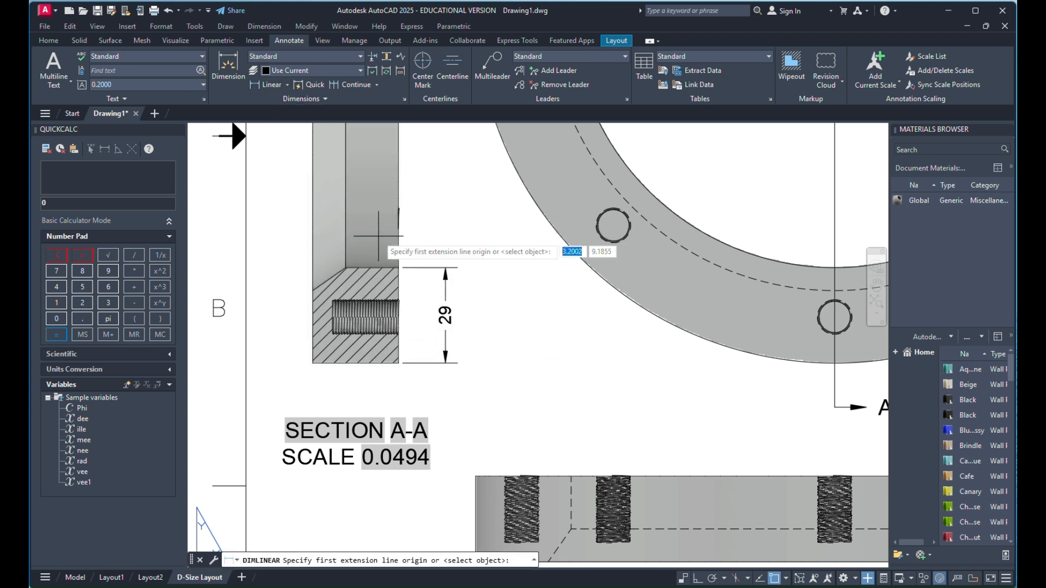
pyautogui.click(345, 267)
pyautogui.click(399, 267)
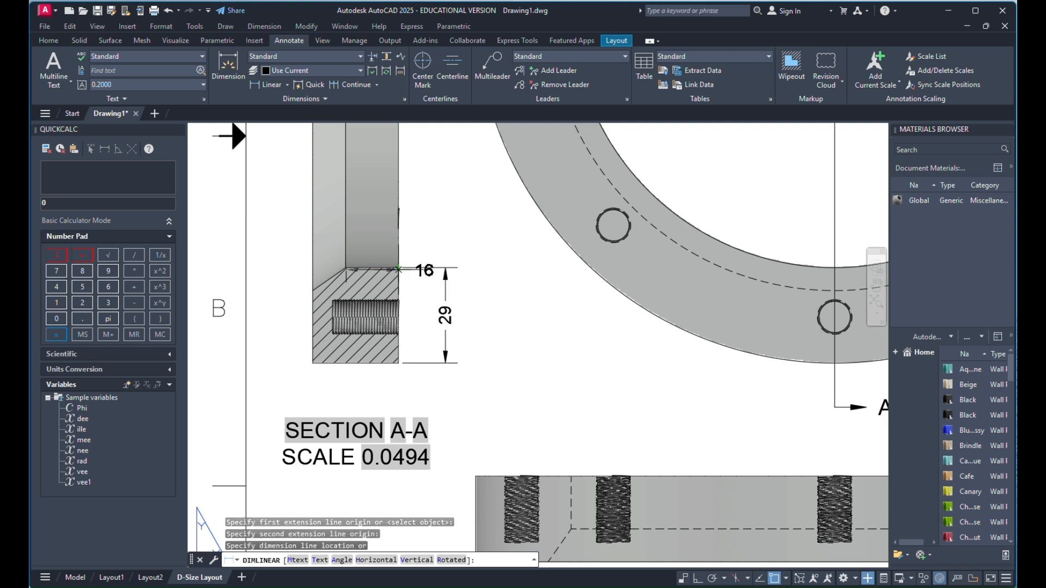
pyautogui.click(422, 240)
# Add a horizontal linear dimension across the full ring thickness in section A-A, placed between the view and its label
pyautogui.scroll(-4, 433, 186)
pyautogui.scroll(2, 438, 272)
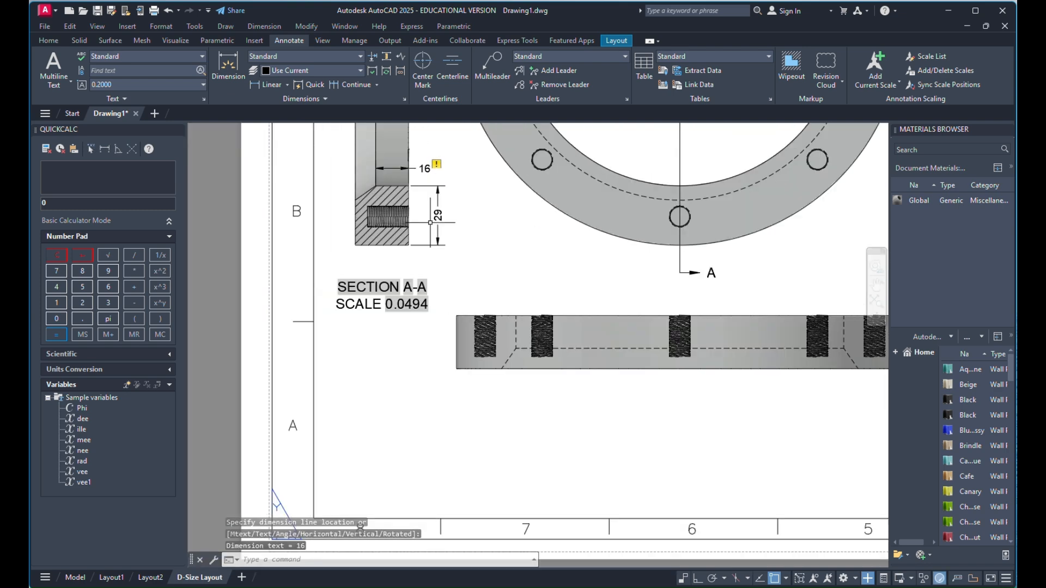
pyautogui.click(277, 89)
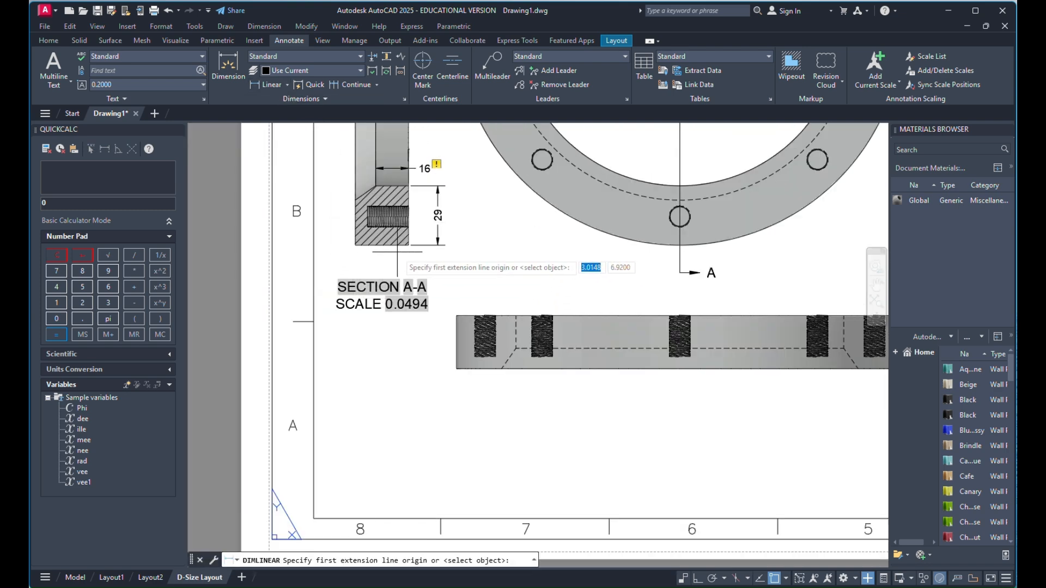
pyautogui.click(355, 246)
pyautogui.click(409, 245)
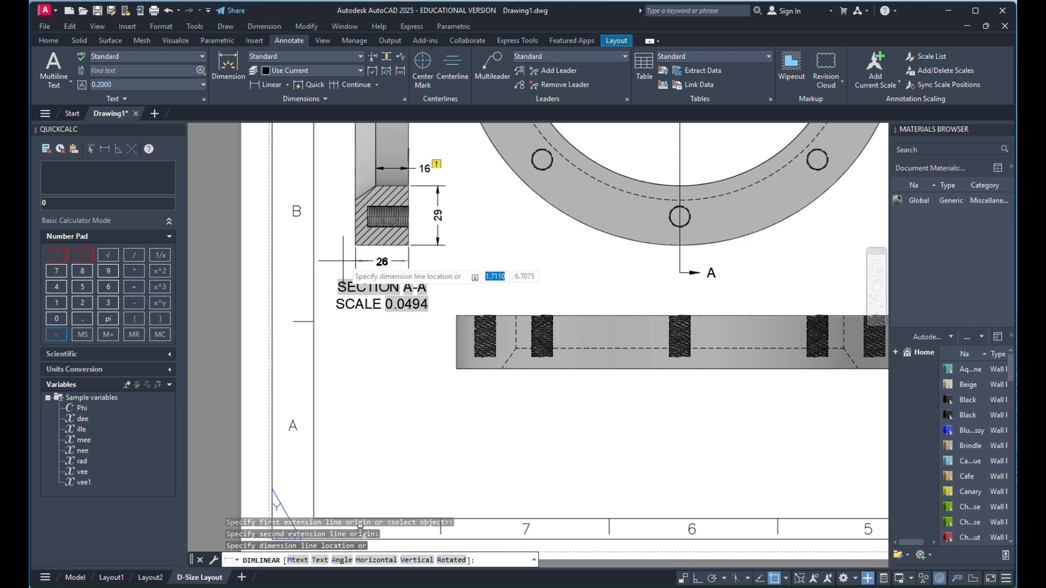
pyautogui.click(393, 260)
# Move the SECTION A-A label slightly downward, clear of the ring thickness dimension
pyautogui.scroll(-2, 331, 208)
pyautogui.scroll(2, 357, 260)
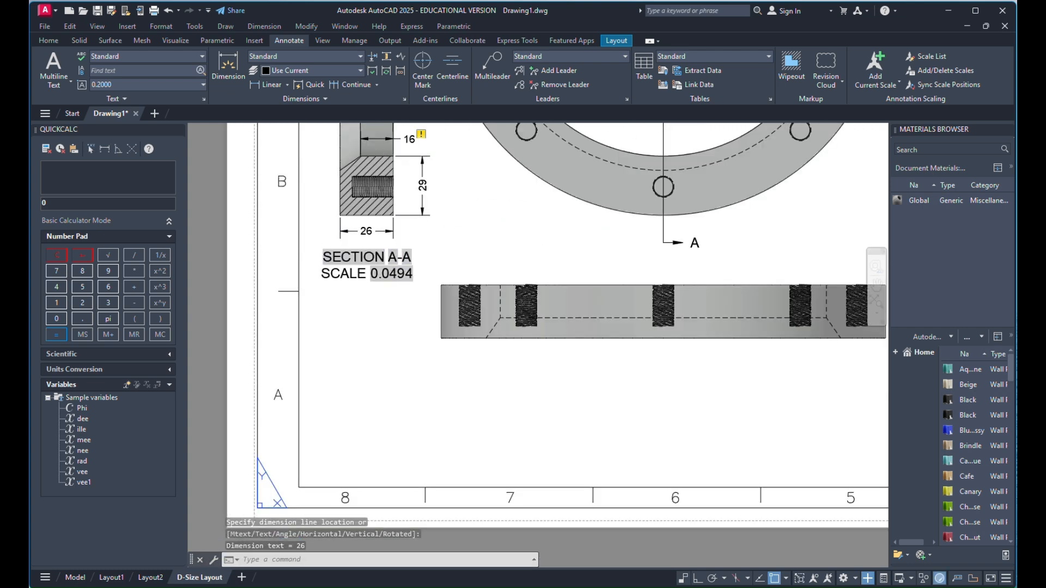
pyautogui.click(357, 260)
pyautogui.rightClick(455, 243)
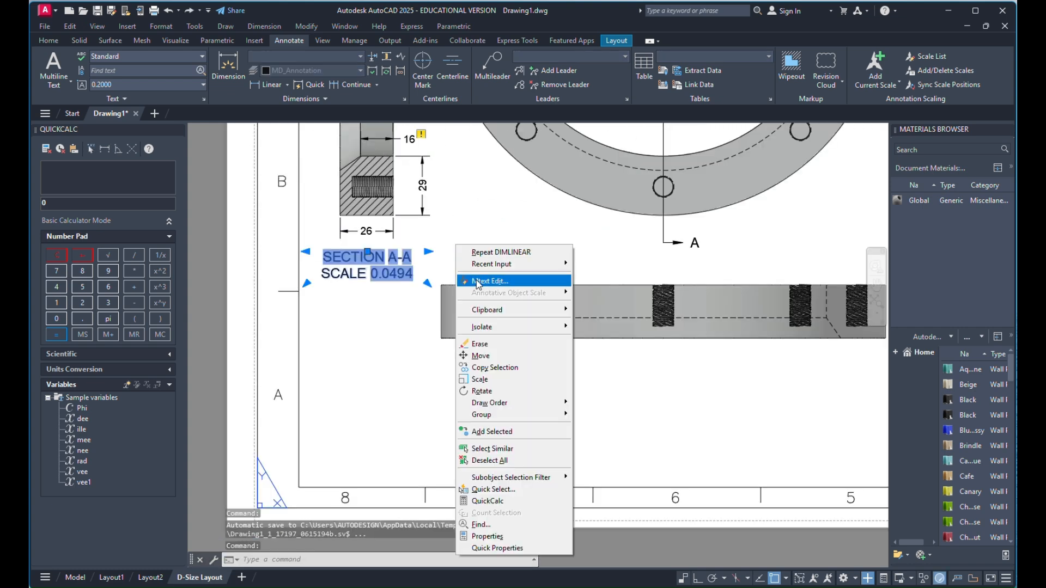
pyautogui.click(477, 355)
pyautogui.click(375, 243)
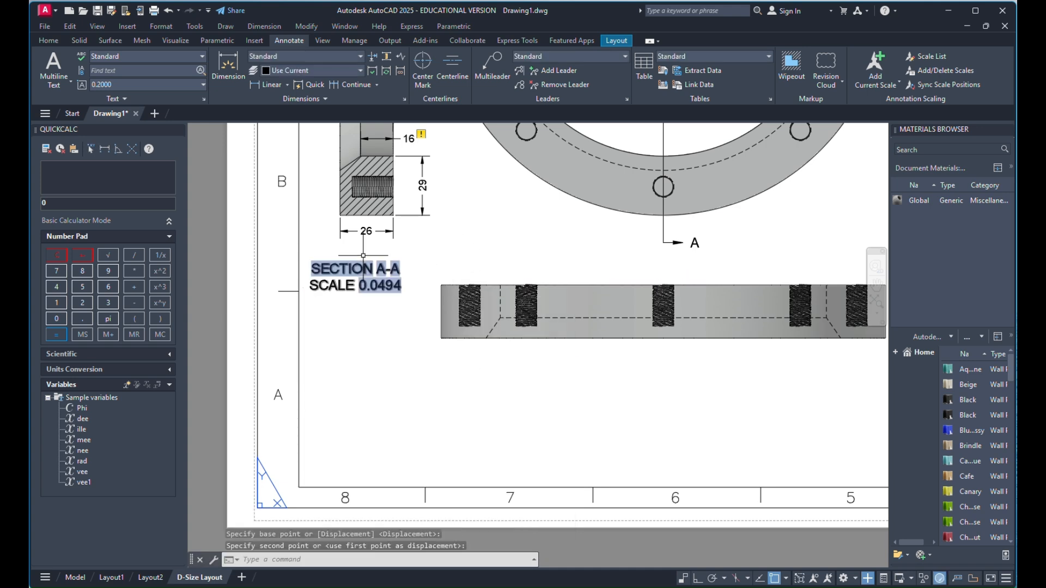
# Add an aligned dimension along the beveled edge of the lower hatched rim in section A-A, placed over the view
pyautogui.scroll(-2, 370, 165)
pyautogui.scroll(3, 374, 162)
pyautogui.scroll(-3, 379, 171)
pyautogui.scroll(2, 363, 163)
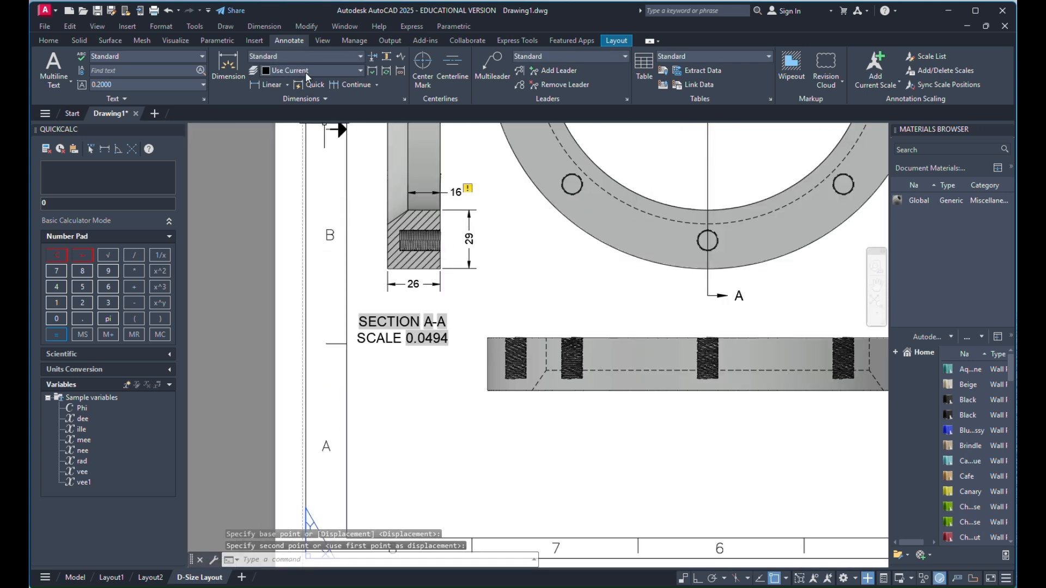
pyautogui.click(287, 84)
pyautogui.click(271, 130)
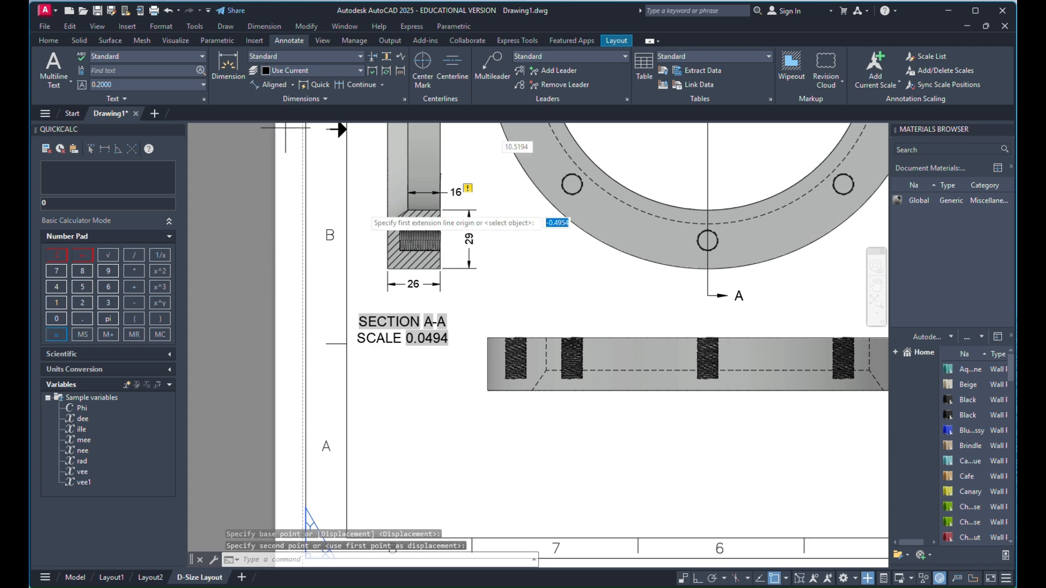
pyautogui.scroll(5, 400, 225)
pyautogui.click(349, 207)
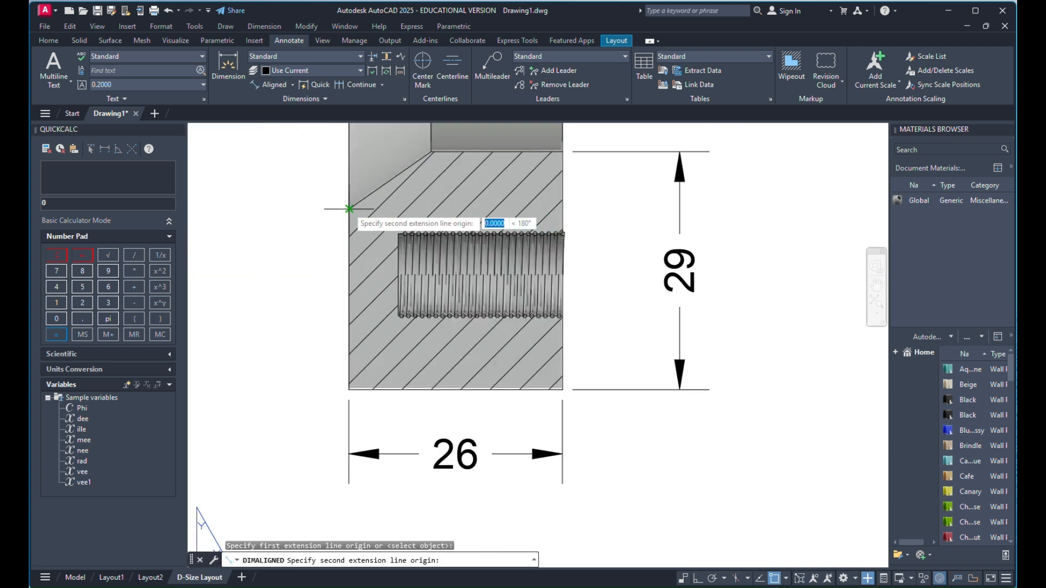
pyautogui.click(431, 152)
pyautogui.scroll(-6, 431, 155)
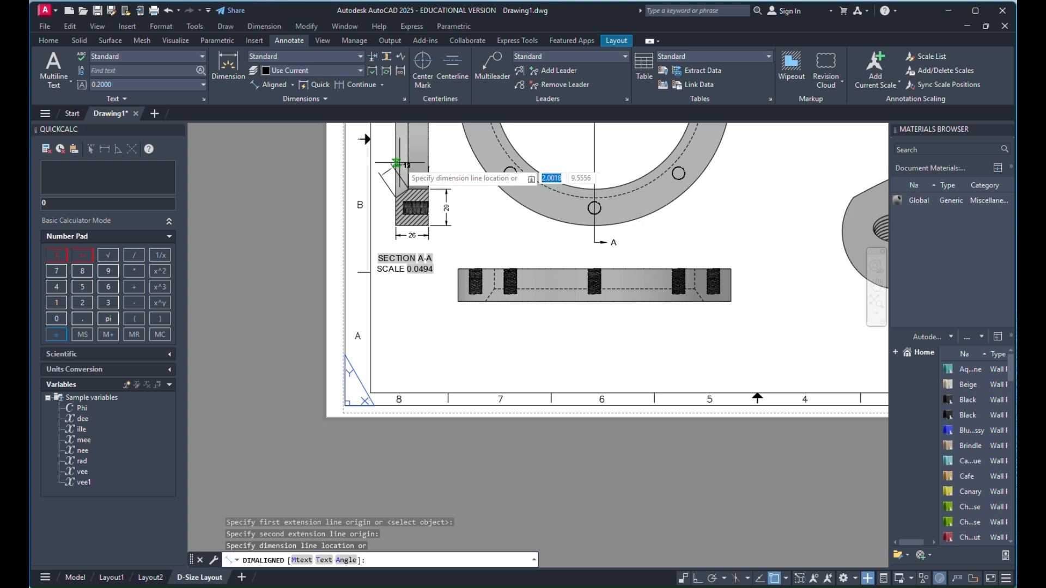
pyautogui.scroll(3, 381, 175)
pyautogui.scroll(-2, 403, 174)
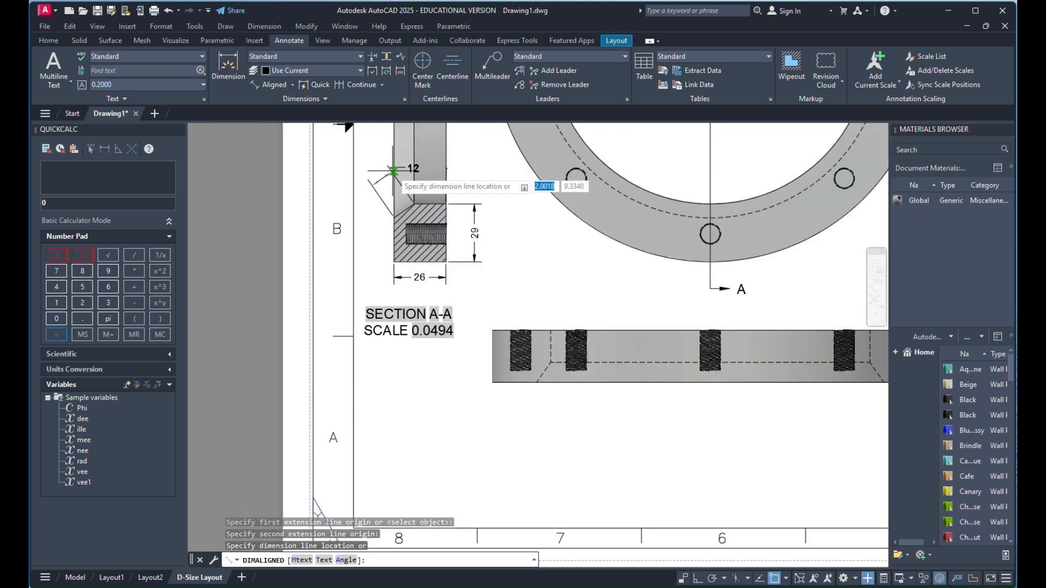
pyautogui.click(409, 173)
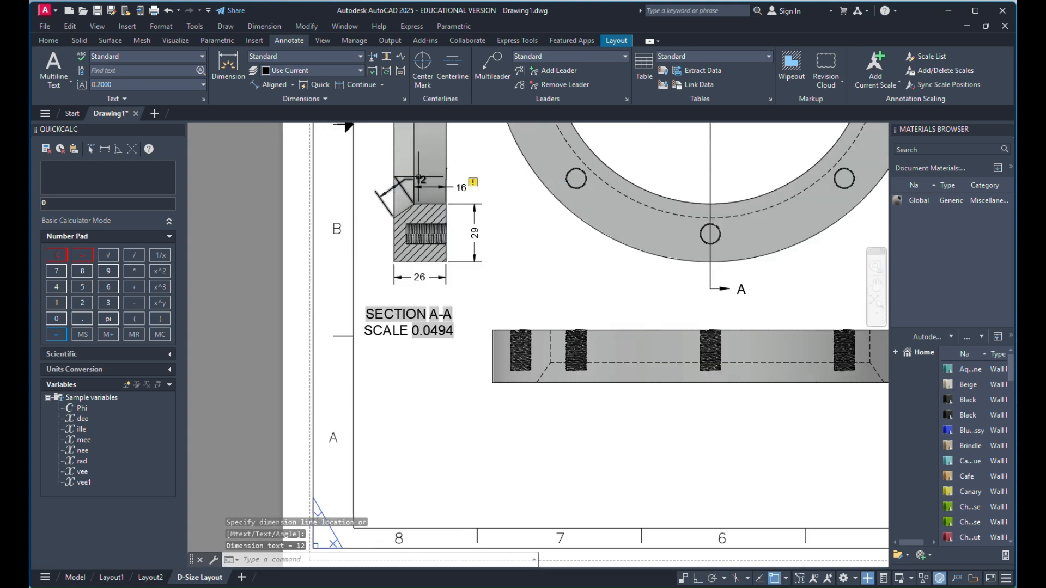
# Move the bevel dimension's text up and out of section A-A, into the gap beside the front view
pyautogui.click(420, 179)
pyautogui.click(421, 179)
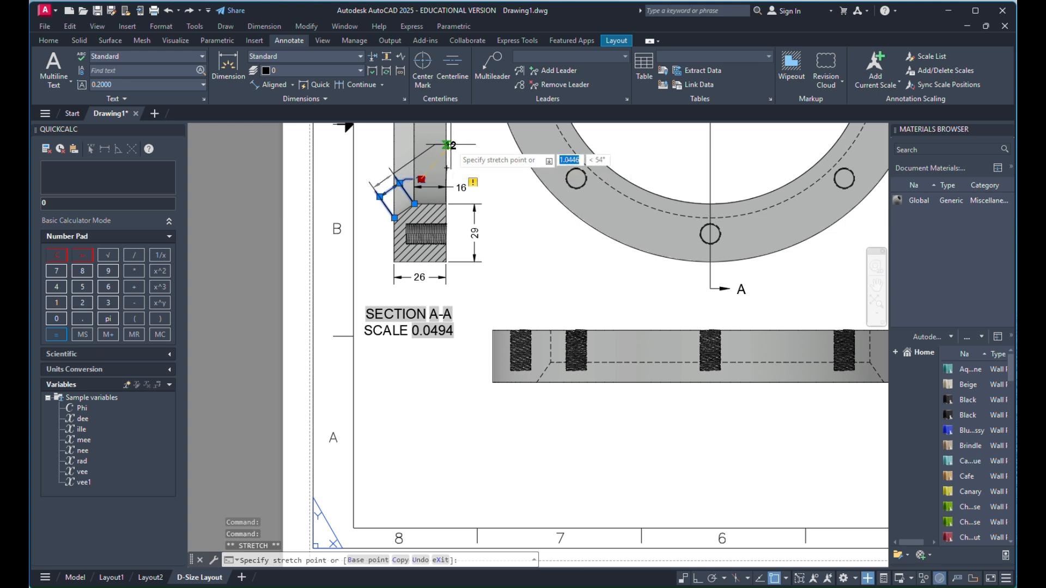
pyautogui.press('Escape')
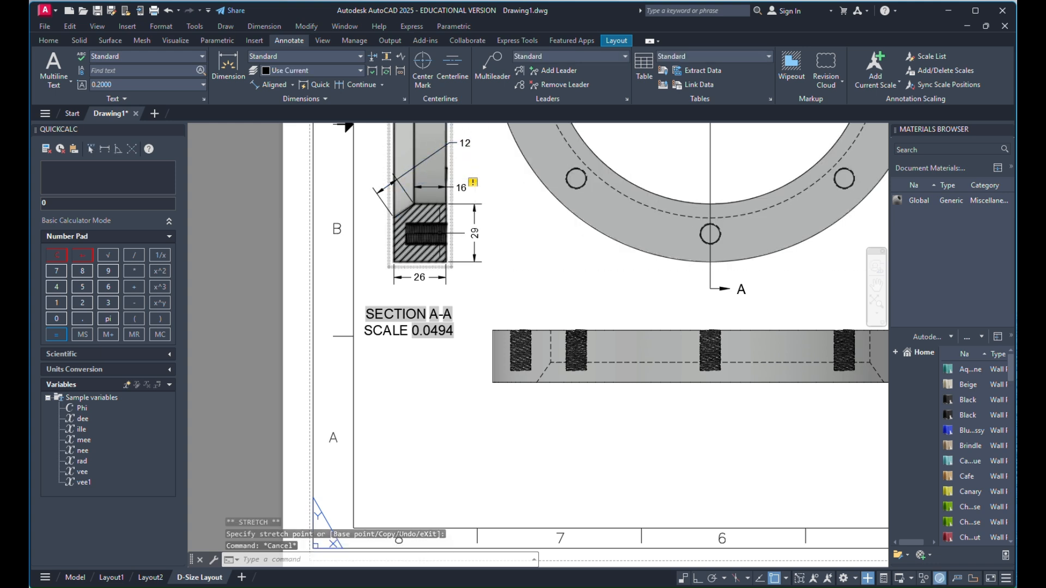
# Add a vertical linear dimension in section A-A from the rim's outer edge to the bevel's start, placed beside the beveled face
pyautogui.scroll(2, 440, 234)
pyautogui.click(292, 85)
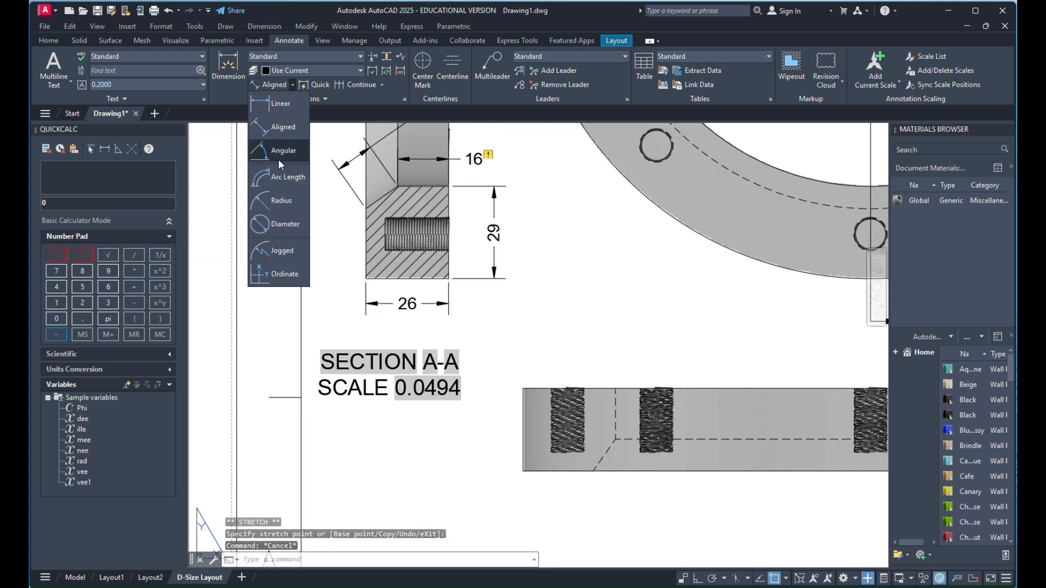
pyautogui.click(281, 104)
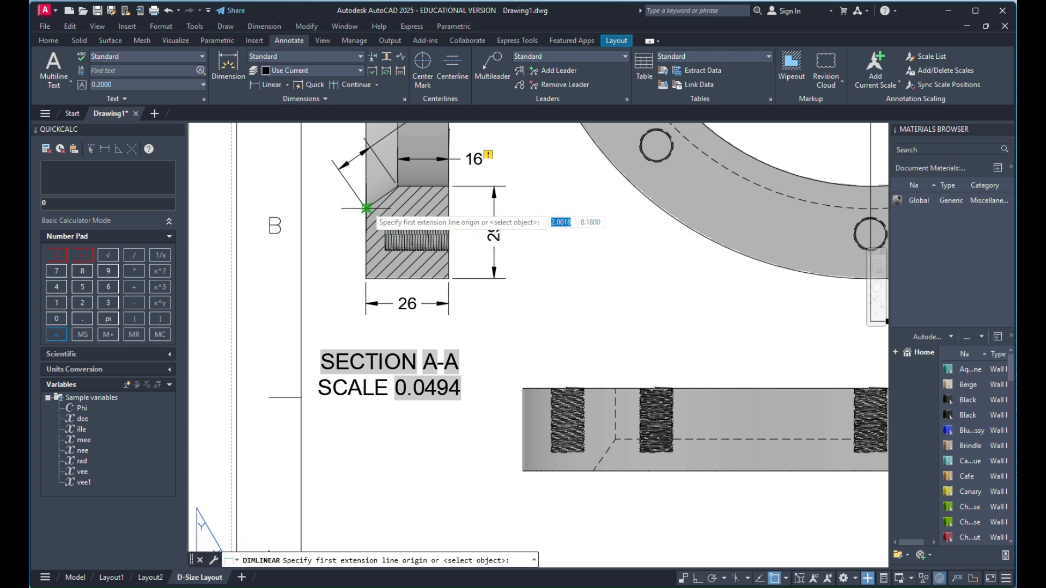
pyautogui.click(385, 278)
pyautogui.click(365, 210)
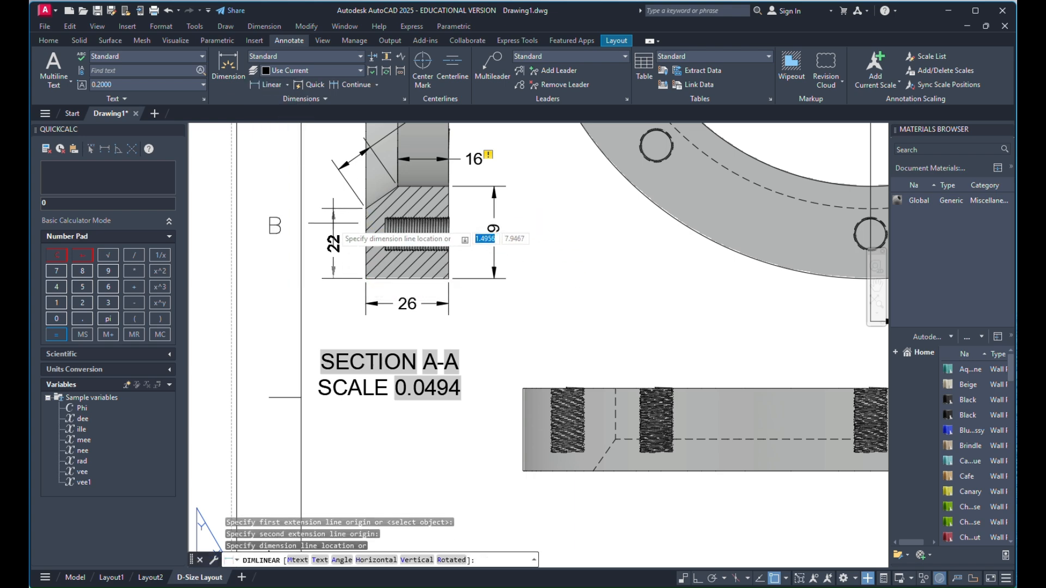
pyautogui.click(334, 243)
# Add the unit "mm" after the value in the bevel length dimension of section A-A
pyautogui.scroll(-2, 397, 210)
pyautogui.scroll(-3, 397, 209)
pyautogui.scroll(2, 431, 188)
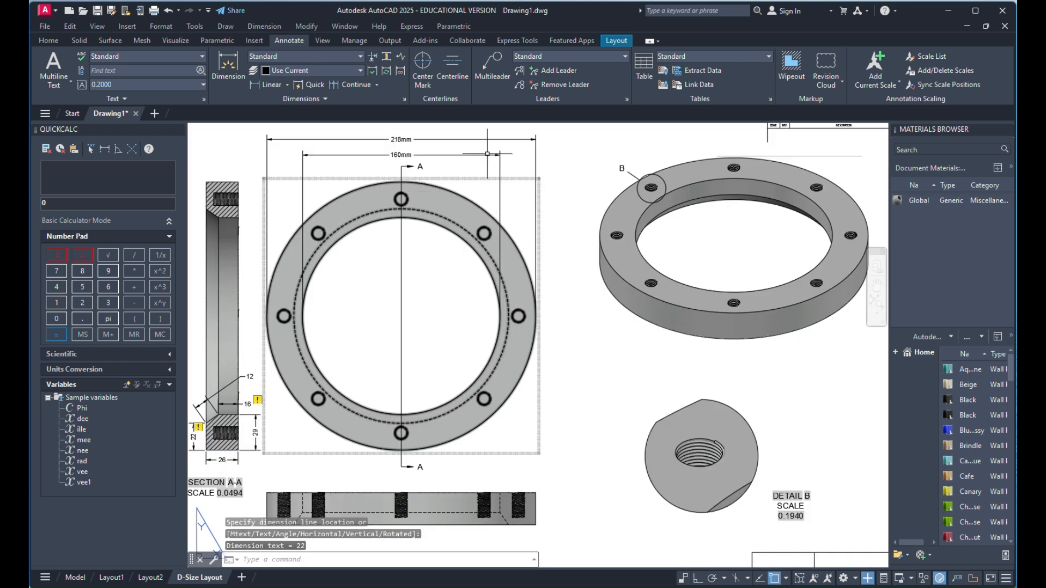
pyautogui.scroll(-2, 487, 153)
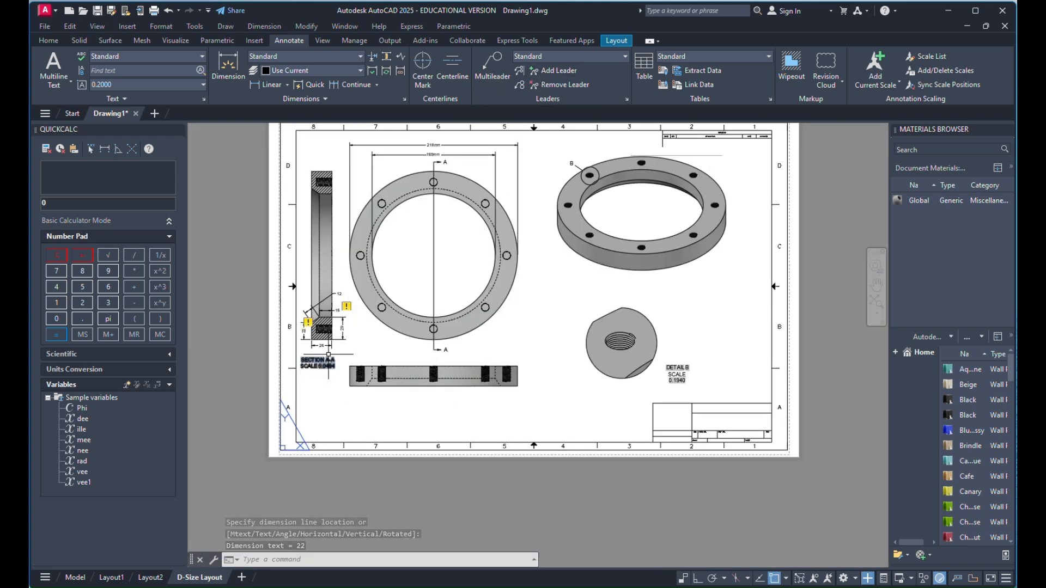
pyautogui.scroll(3, 327, 332)
pyautogui.scroll(-2, 232, 208)
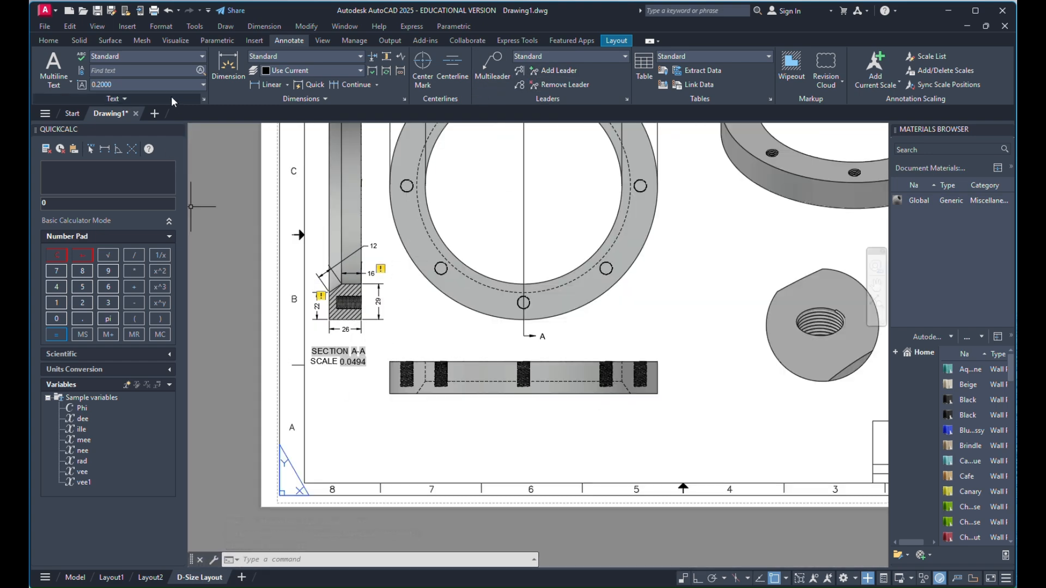
pyautogui.click(48, 40)
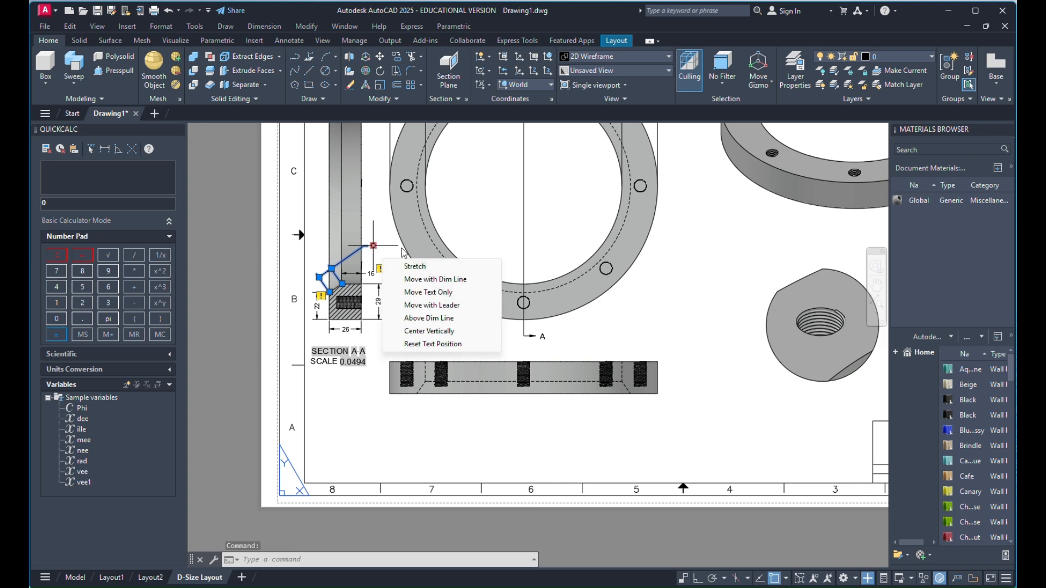
pyautogui.scroll(5, 373, 249)
pyautogui.doubleClick(367, 225)
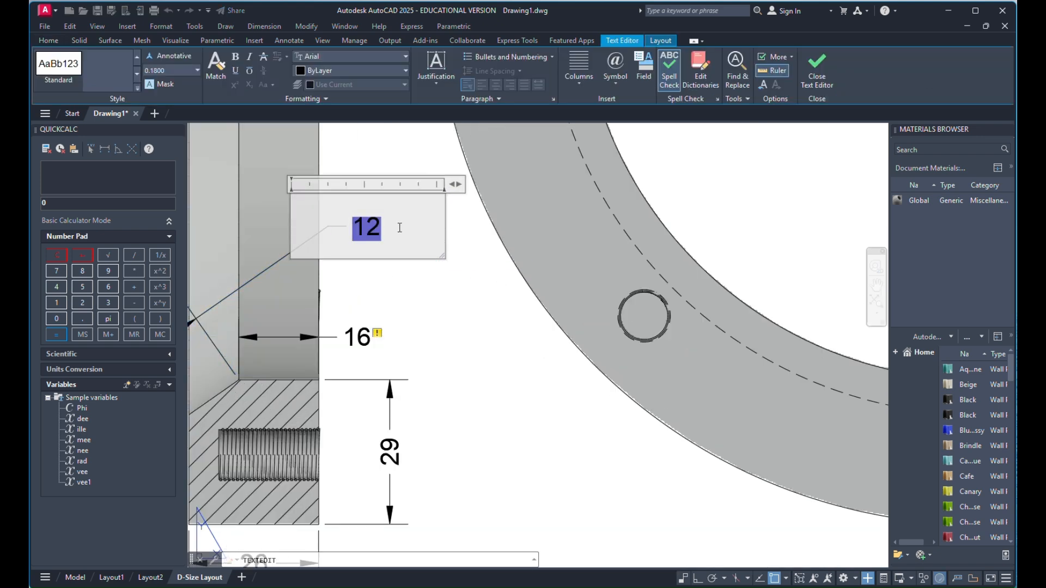
pyautogui.press('Escape')
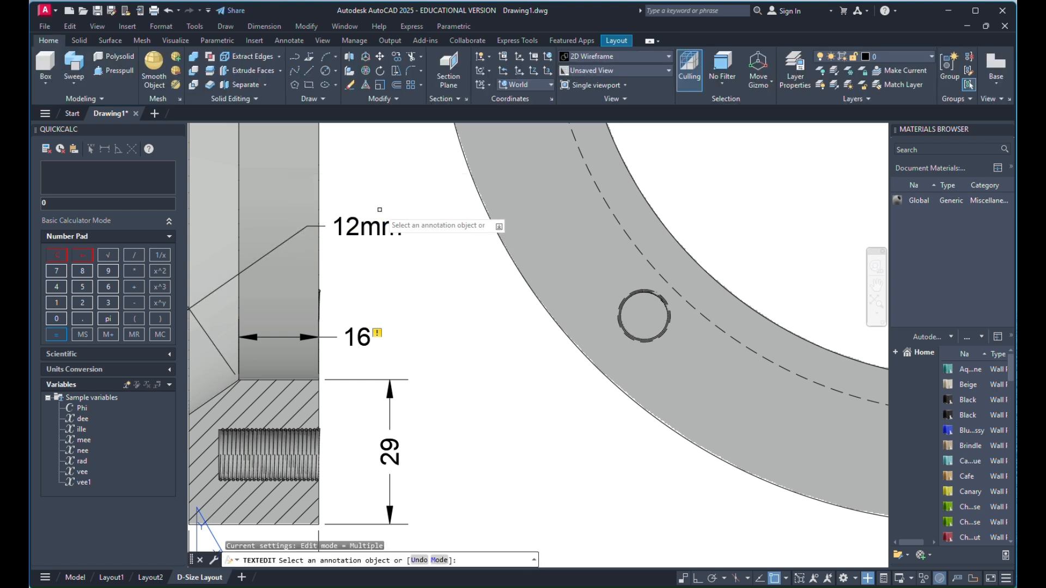
pyautogui.press('Escape')
# Set the text height of the whole bevel length dimension text to 0.2000
pyautogui.doubleClick(367, 232)
pyautogui.hotkey('ctrl', 'a')
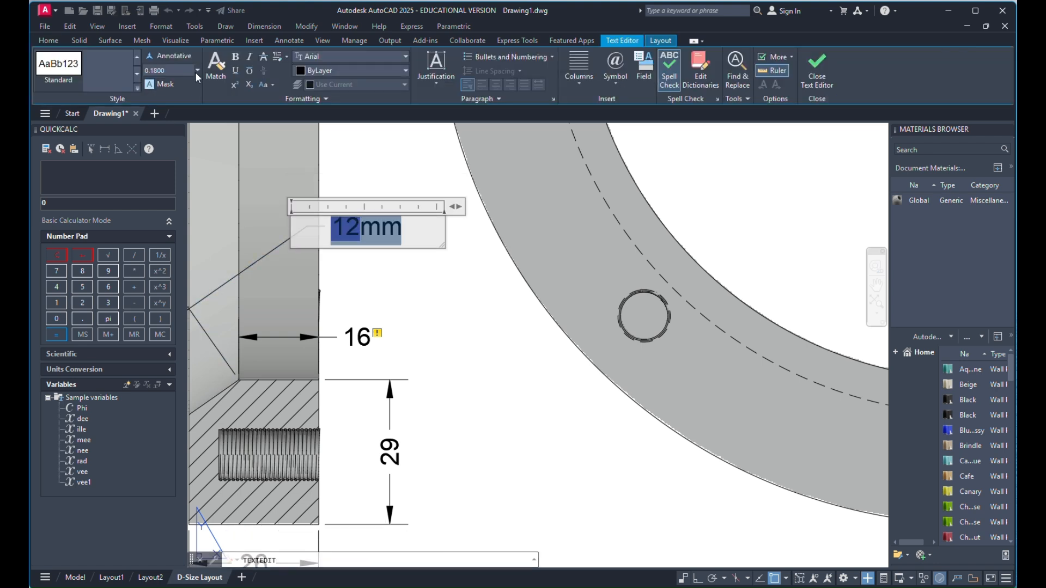
pyautogui.click(197, 70)
pyautogui.click(164, 97)
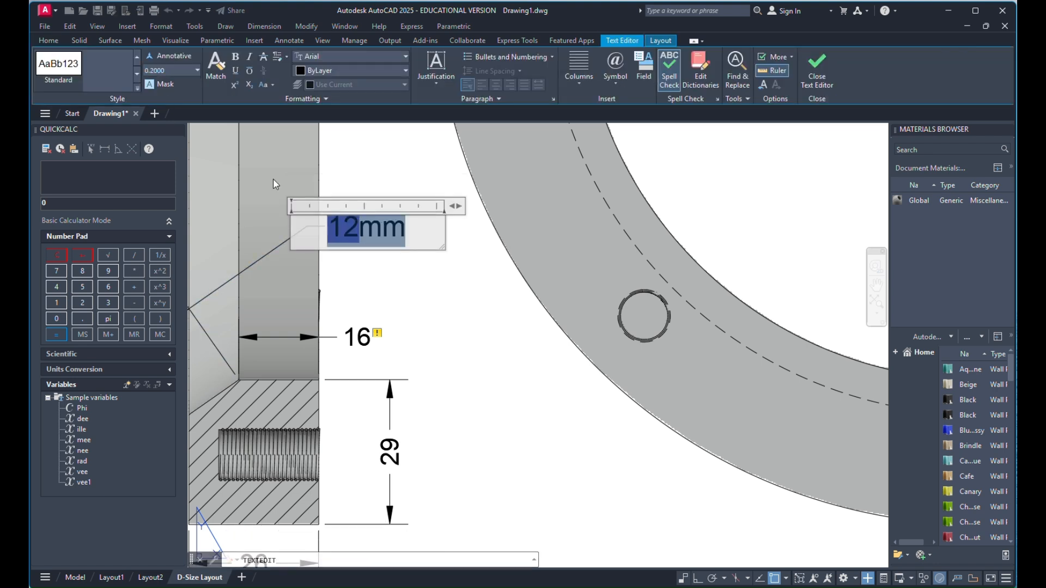
pyautogui.click(402, 184)
pyautogui.scroll(-3, 407, 207)
pyautogui.scroll(1, 402, 226)
pyautogui.press('Escape')
# Add the unit "mm" after the value in the 16 horizontal dimension above the hatched rim of section A-A
pyautogui.doubleClick(391, 244)
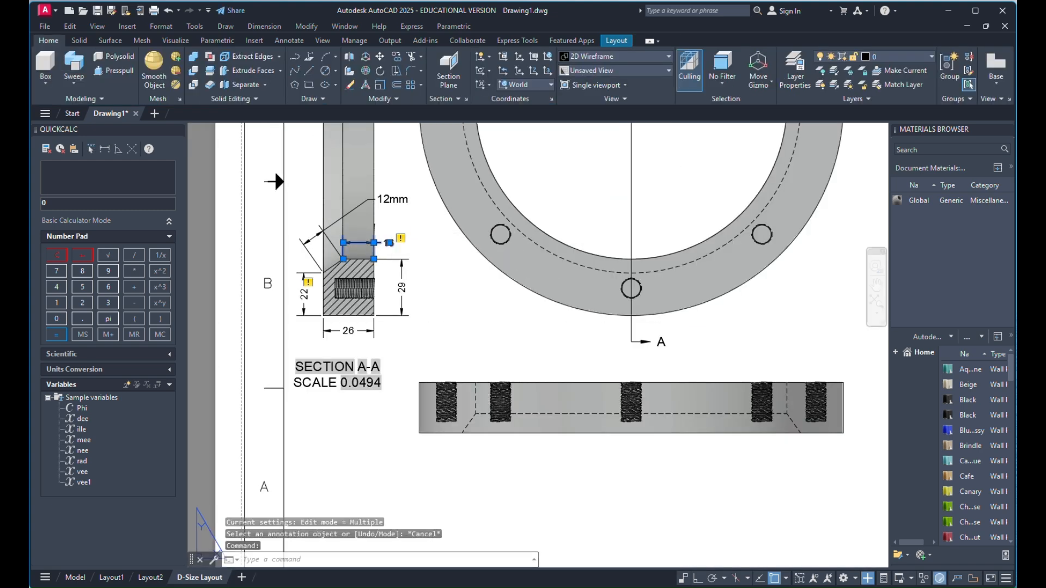
pyautogui.click(397, 246)
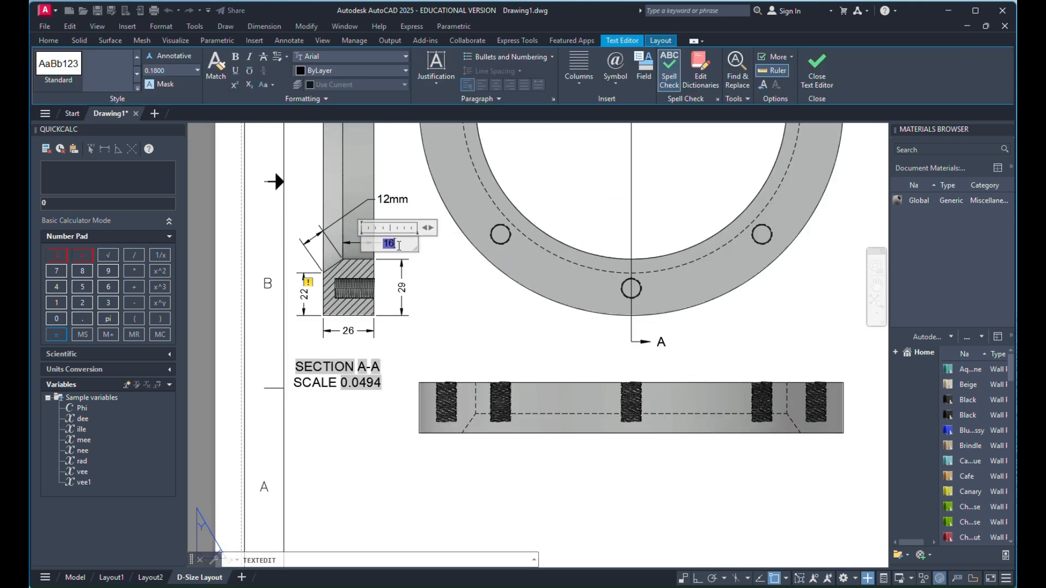
pyautogui.write('mm')
pyautogui.click(408, 261)
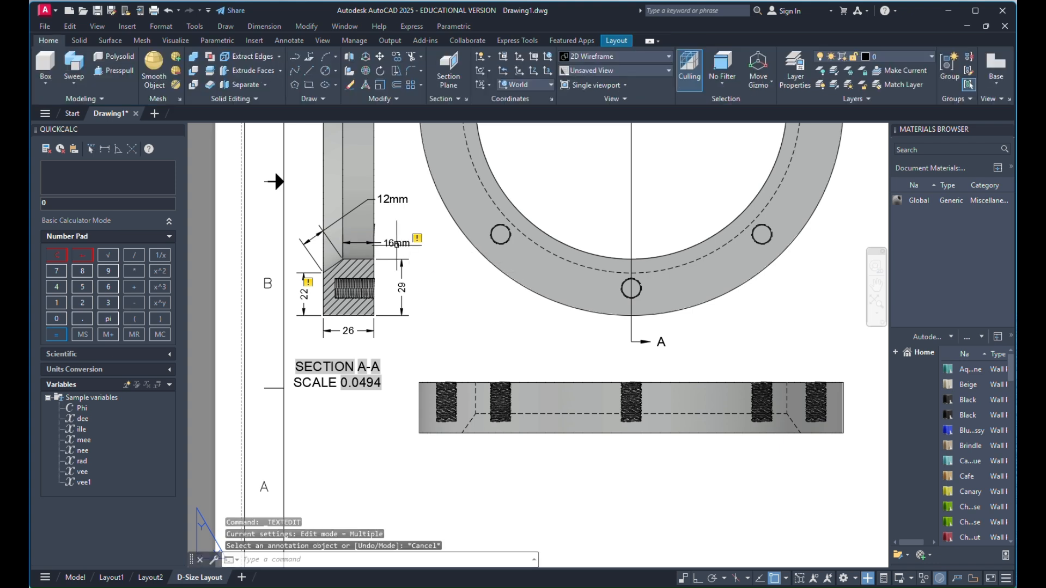
# Set the text height of the whole 16mm dimension text in section A-A to 0.2000
pyautogui.click(361, 243)
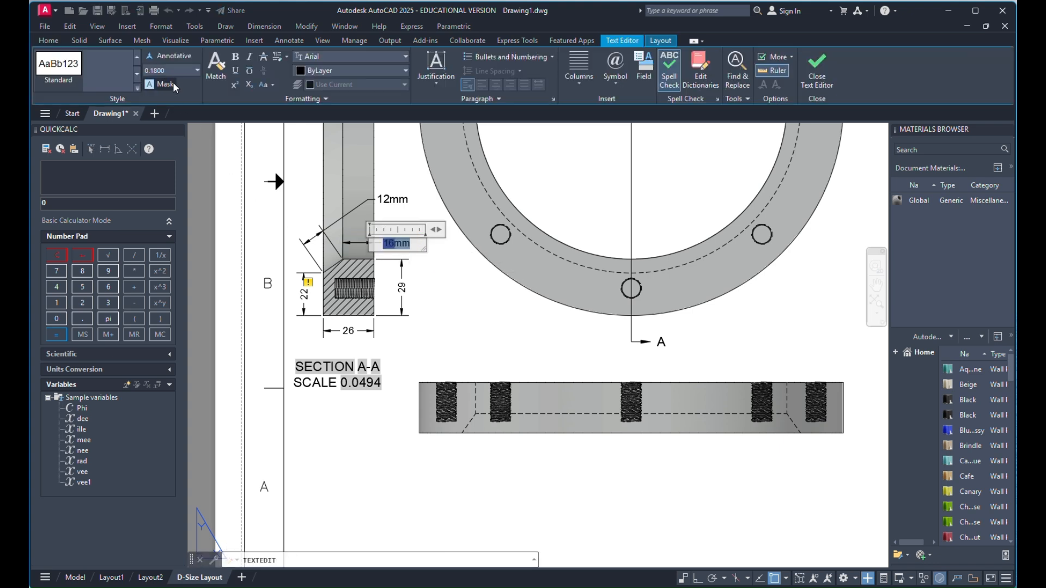
pyautogui.click(198, 70)
pyautogui.press('Escape')
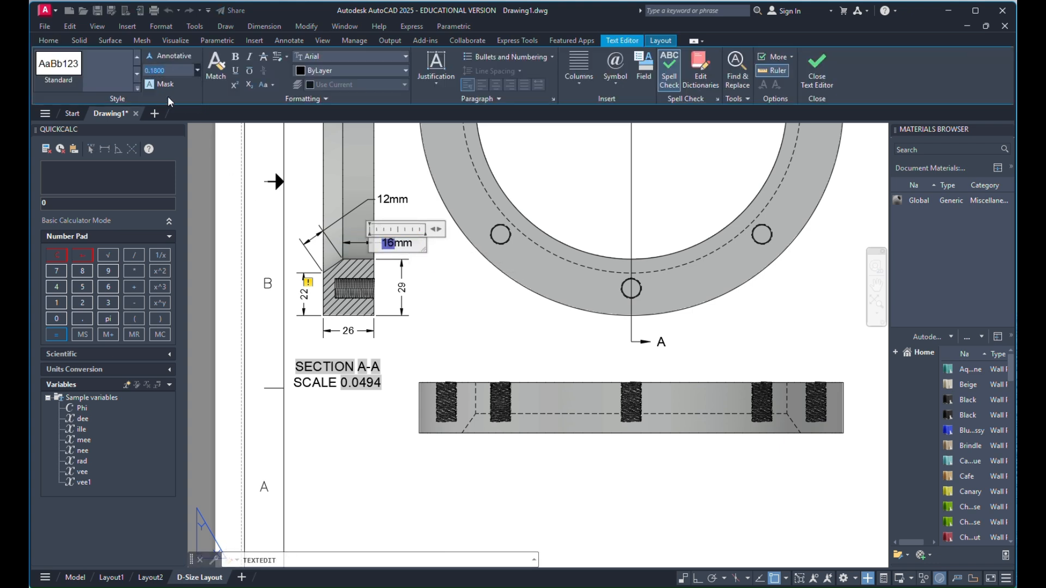
pyautogui.press('Escape')
pyautogui.press('Escape')
# Add the unit "mm" after the value in the 29 vertical rim height dimension of section A-A
pyautogui.scroll(4, 399, 286)
pyautogui.doubleClick(400, 286)
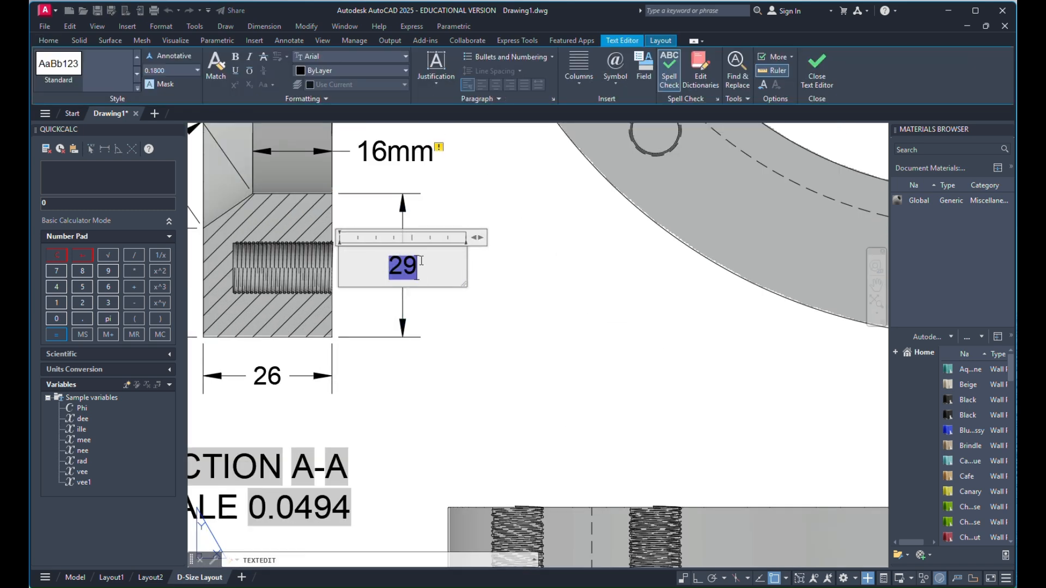
pyautogui.click(443, 308)
pyautogui.press('Escape')
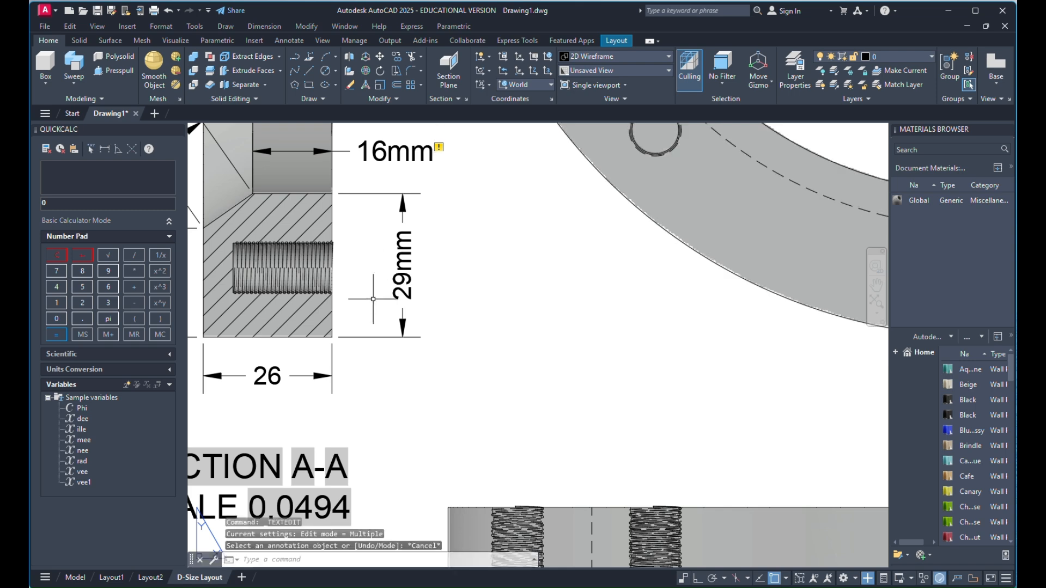
# Add the unit "mm" after the value in the ring thickness dimension below section A-A
pyautogui.click(267, 376)
pyautogui.doubleClick(266, 376)
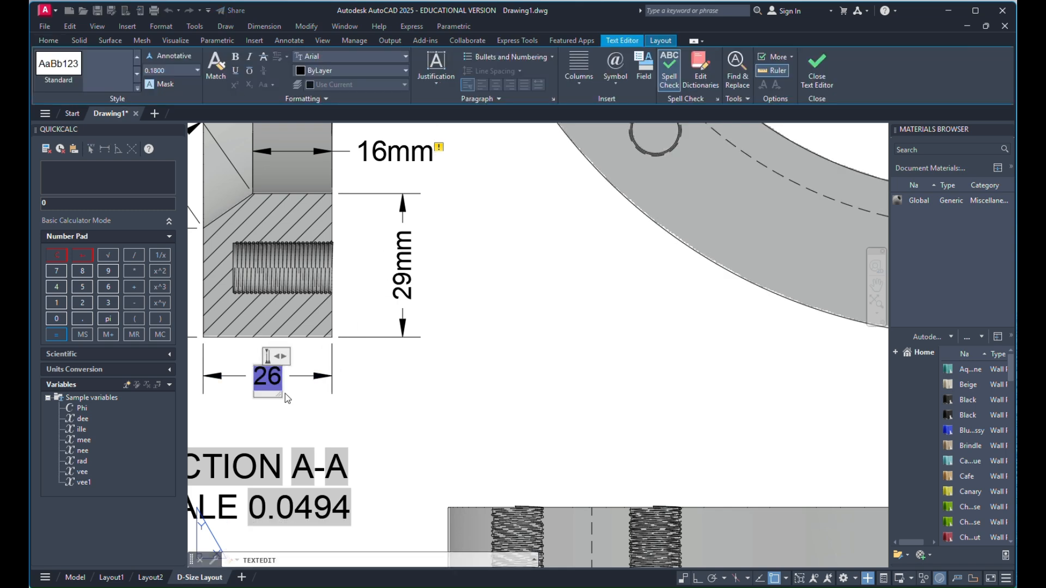
pyautogui.write('mm')
pyautogui.click(343, 397)
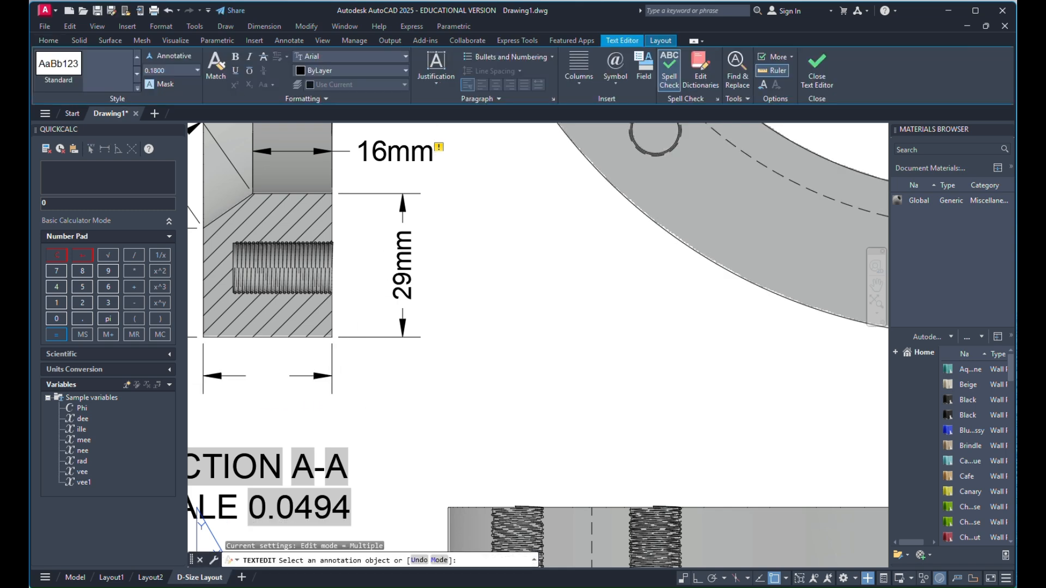
pyautogui.scroll(-6, 450, 314)
pyautogui.press('Escape')
# Add the unit "mm" after the value in the vertical dimension beside the beveled face of section A-A
pyautogui.scroll(4, 400, 316)
pyautogui.click(348, 289)
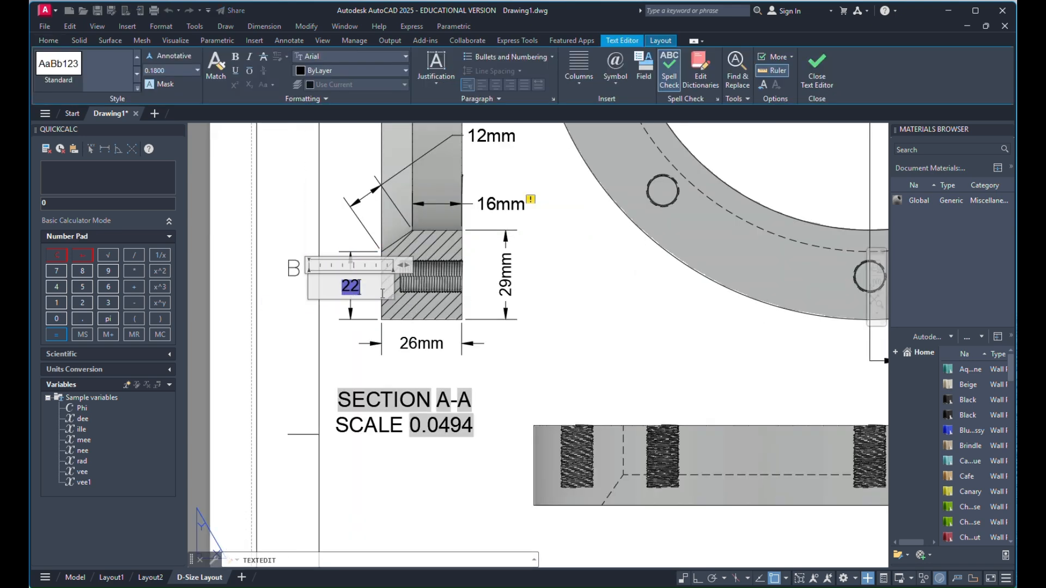
pyautogui.write('mm')
pyautogui.click(367, 334)
pyautogui.press('Escape')
# Set the text height of the whole 22mm vertical dimension text beside the beveled face to 0.2000
pyautogui.click(352, 292)
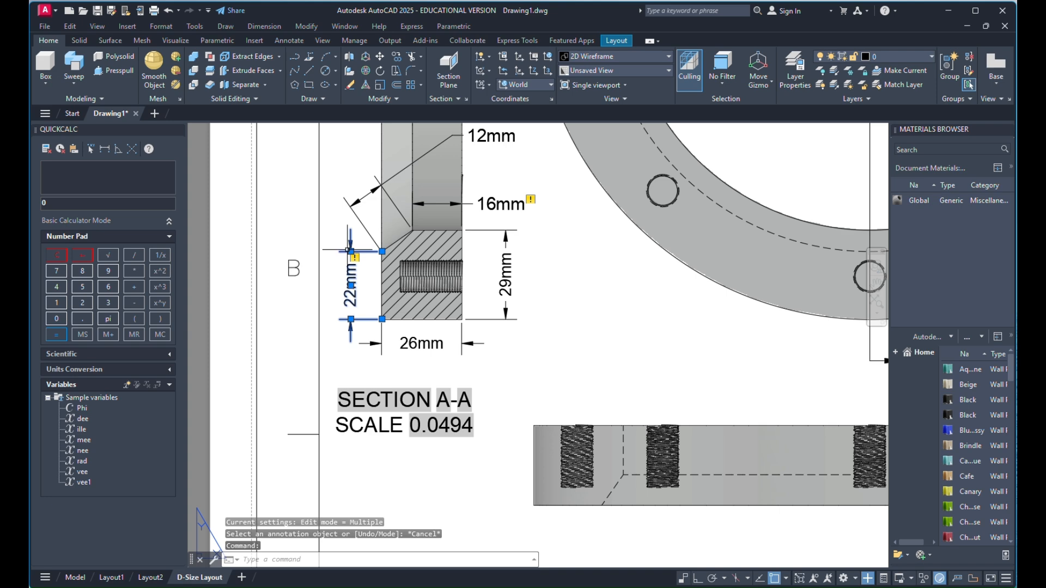
pyautogui.doubleClick(355, 301)
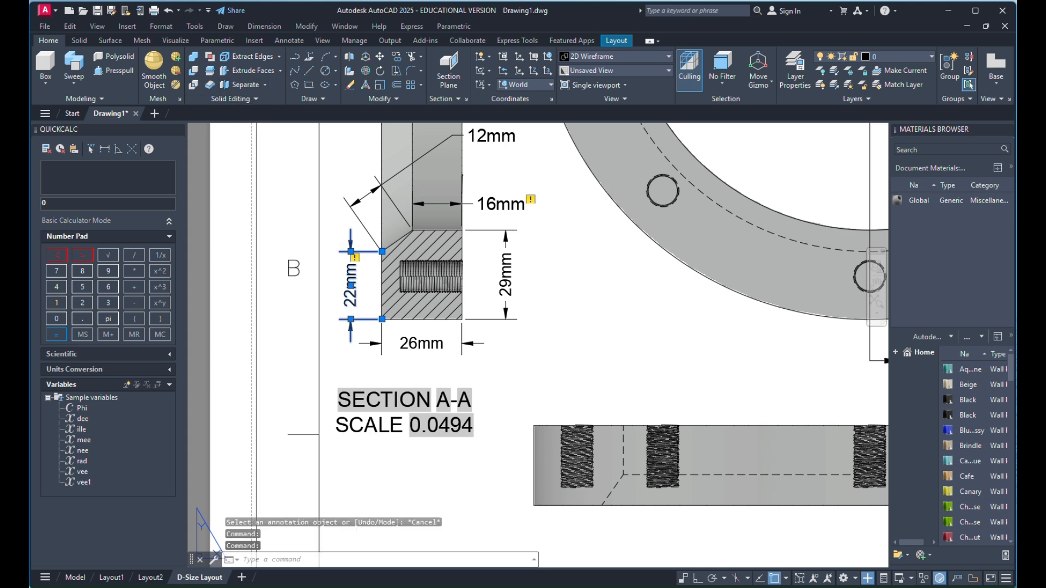
pyautogui.click(393, 284)
pyautogui.click(361, 287)
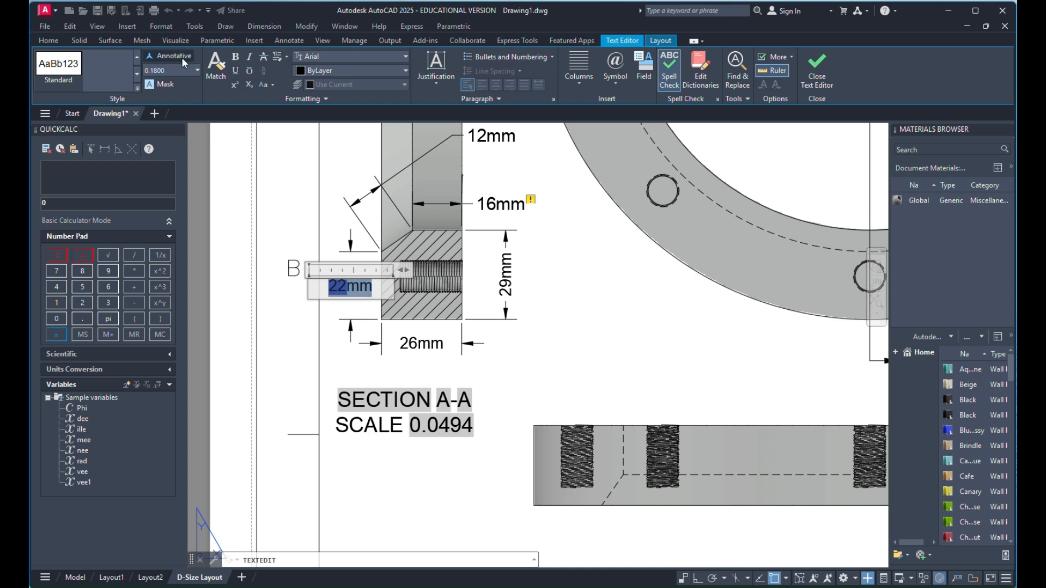
pyautogui.click(197, 70)
pyautogui.click(152, 96)
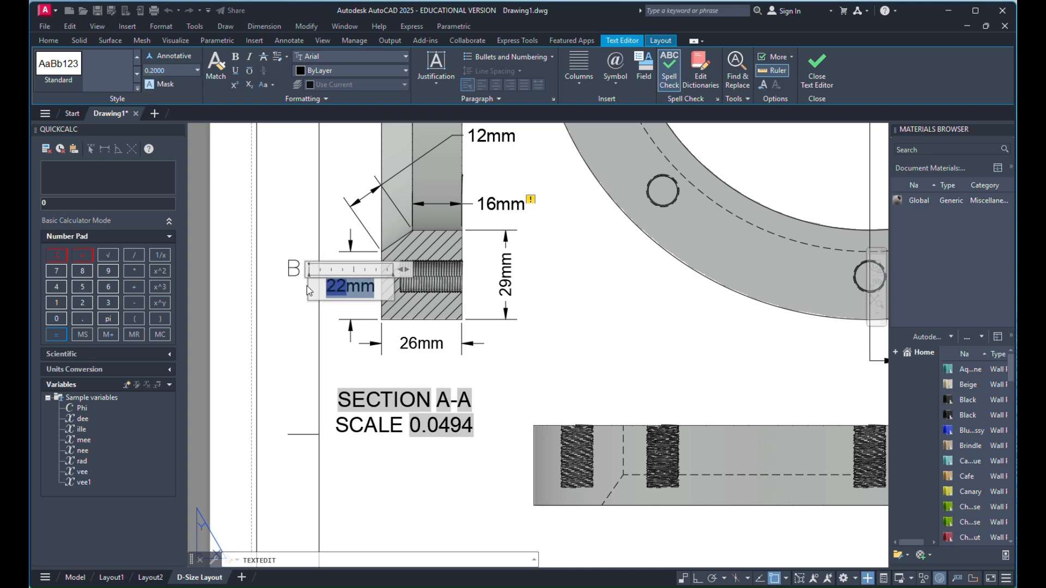
pyautogui.click(338, 336)
# Set the text height of the whole ring thickness dimension text below section A-A to 0.2000
pyautogui.click(411, 344)
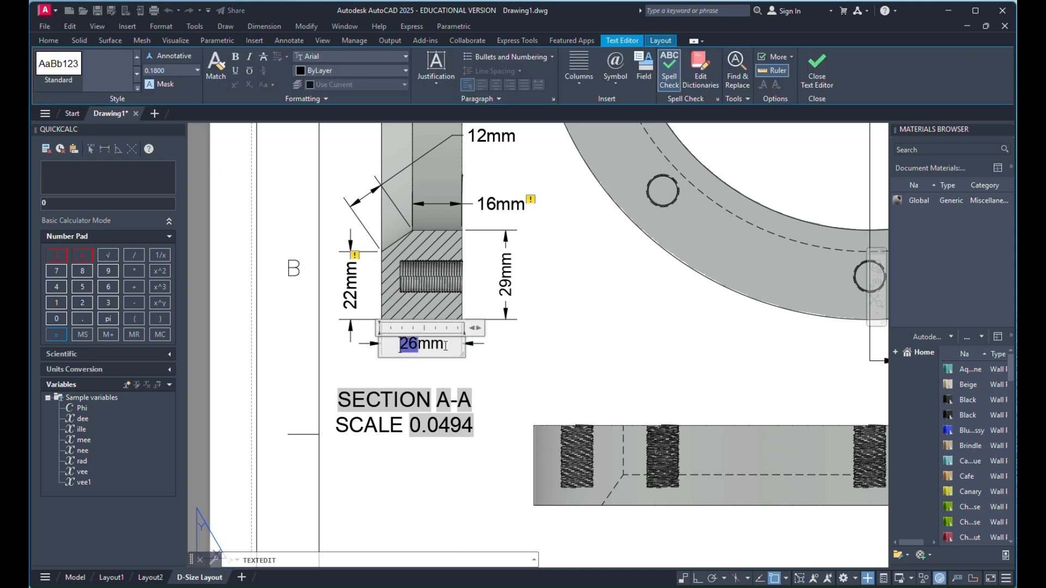
pyautogui.click(196, 70)
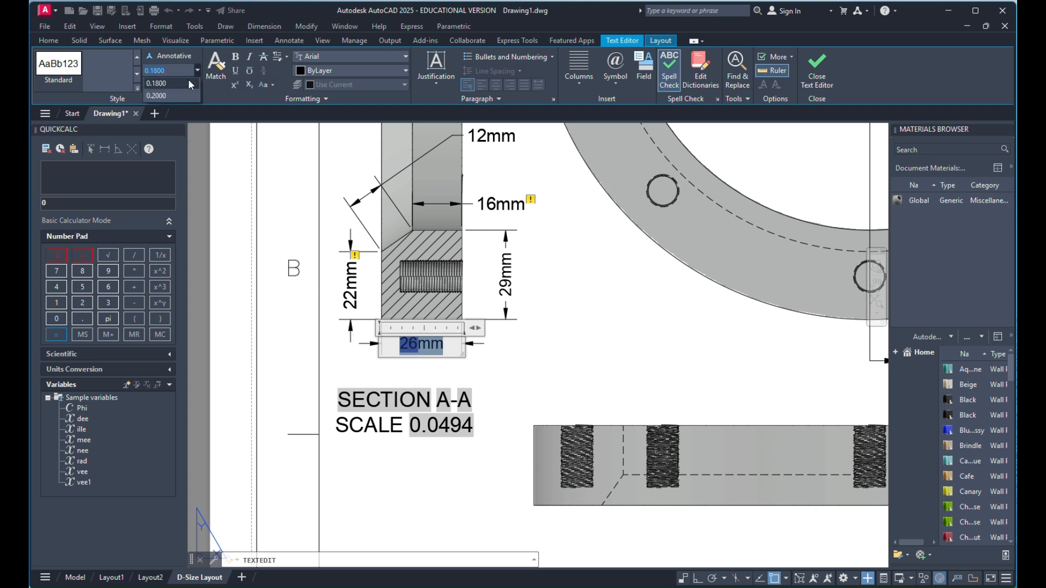
pyautogui.click(155, 95)
pyautogui.click(595, 370)
pyautogui.press('Escape')
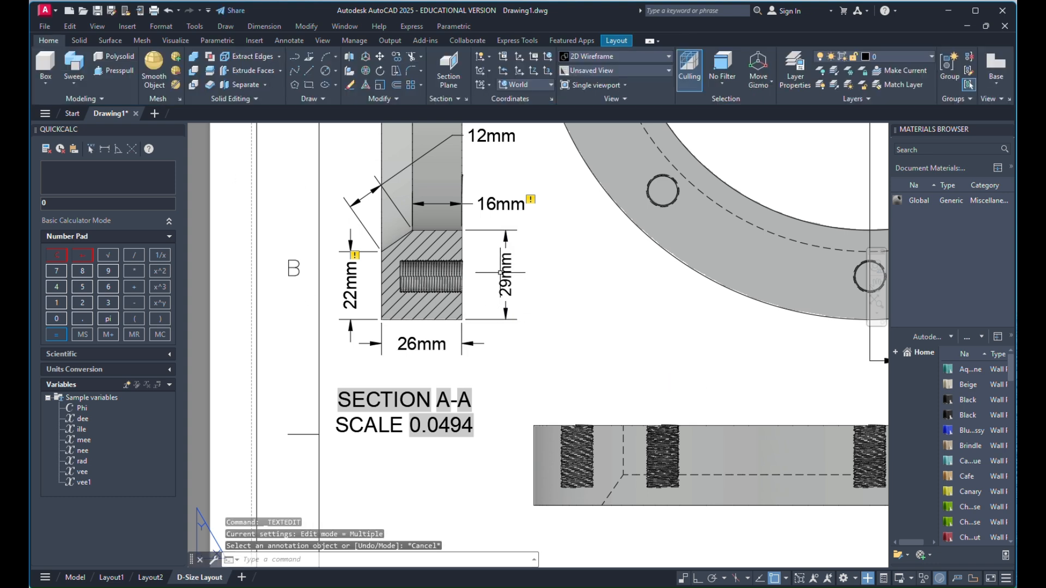
# Set the text height of the whole 29mm rim height dimension text in section A-A to 0.2000
pyautogui.click(505, 271)
pyautogui.doubleClick(511, 291)
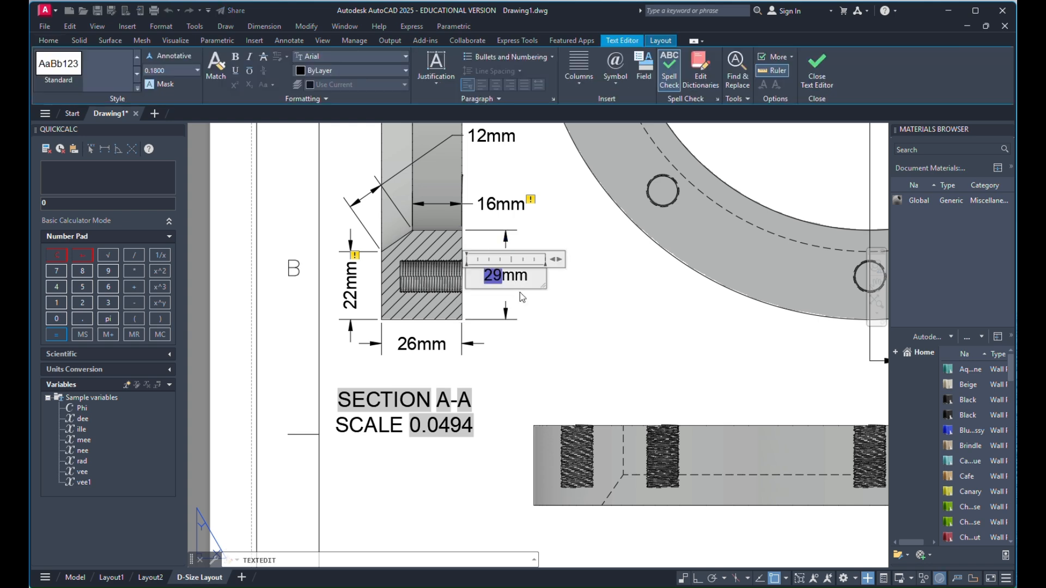
pyautogui.click(196, 69)
pyautogui.click(168, 93)
pyautogui.click(547, 219)
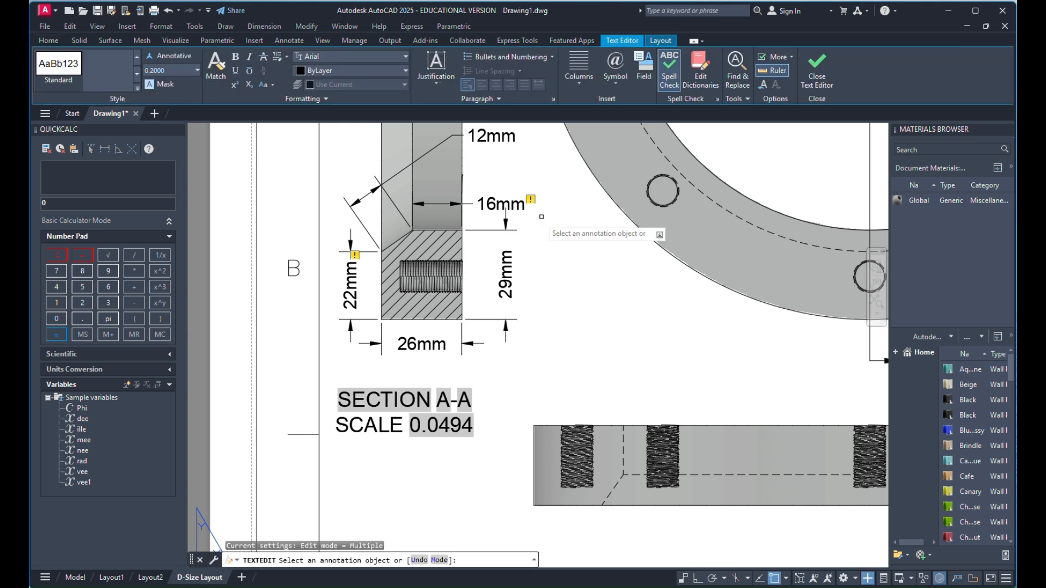
pyautogui.press('Escape')
pyautogui.click(498, 207)
pyautogui.click(502, 206)
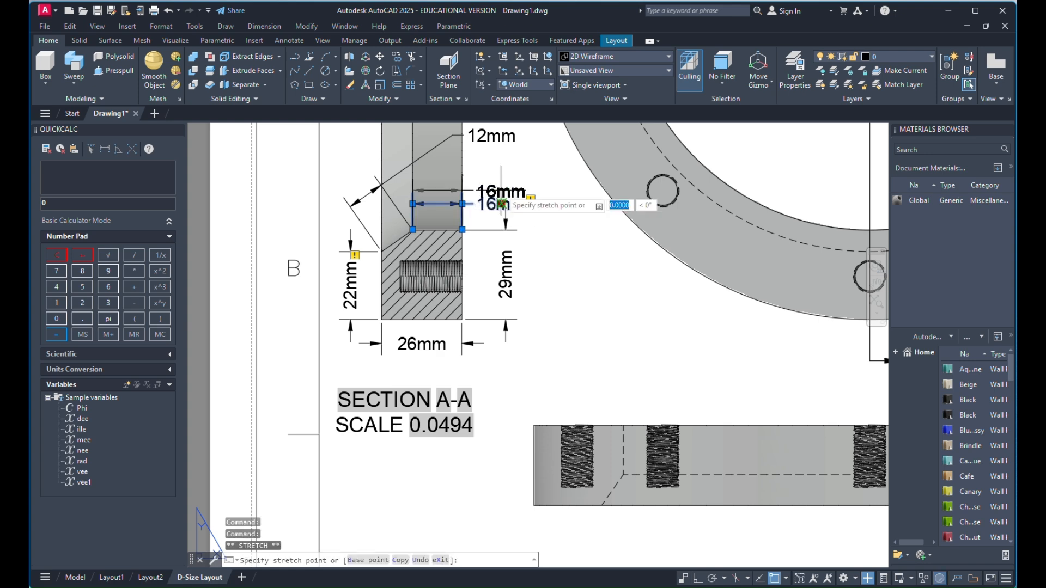
pyautogui.scroll(-4, 506, 217)
pyautogui.scroll(1, 498, 209)
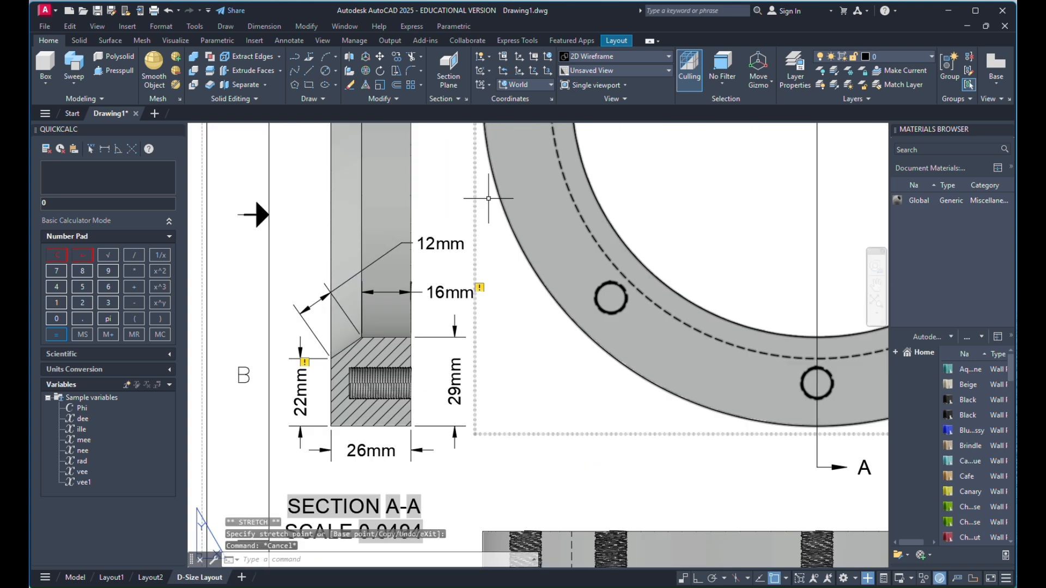
pyautogui.scroll(-6, 485, 234)
pyautogui.press('Escape')
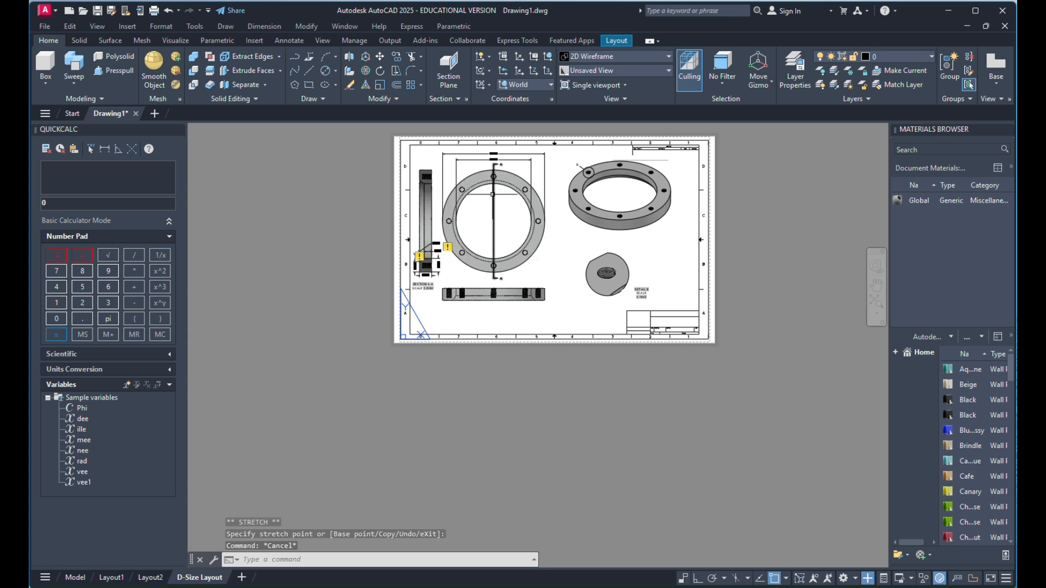
# Set the text height of the inner diameter dimension above the front view to 0.2000
pyautogui.scroll(6, 504, 154)
pyautogui.click(464, 175)
pyautogui.doubleClick(464, 175)
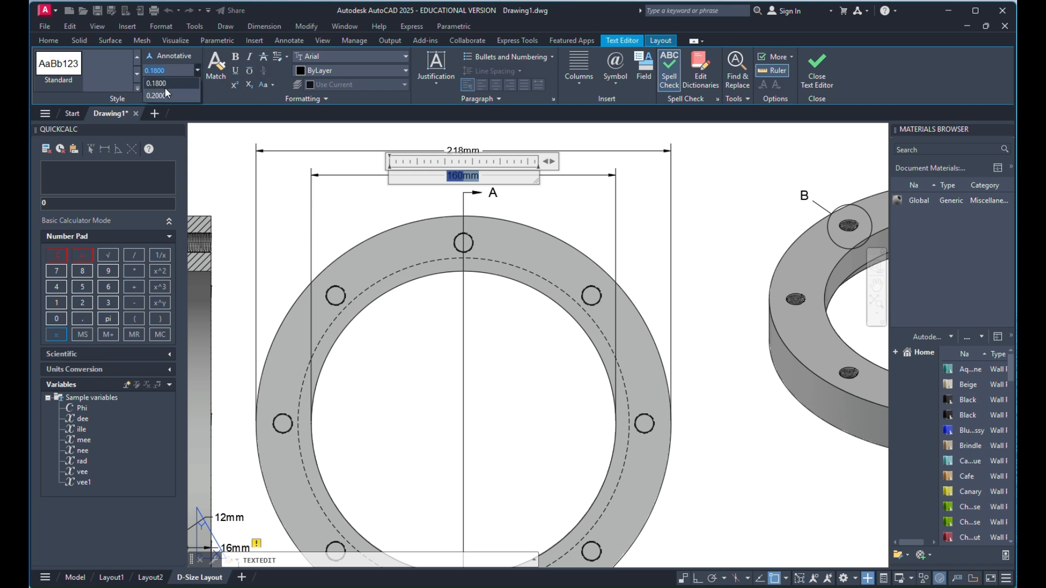
pyautogui.click(164, 96)
pyautogui.click(361, 206)
pyautogui.press('Escape')
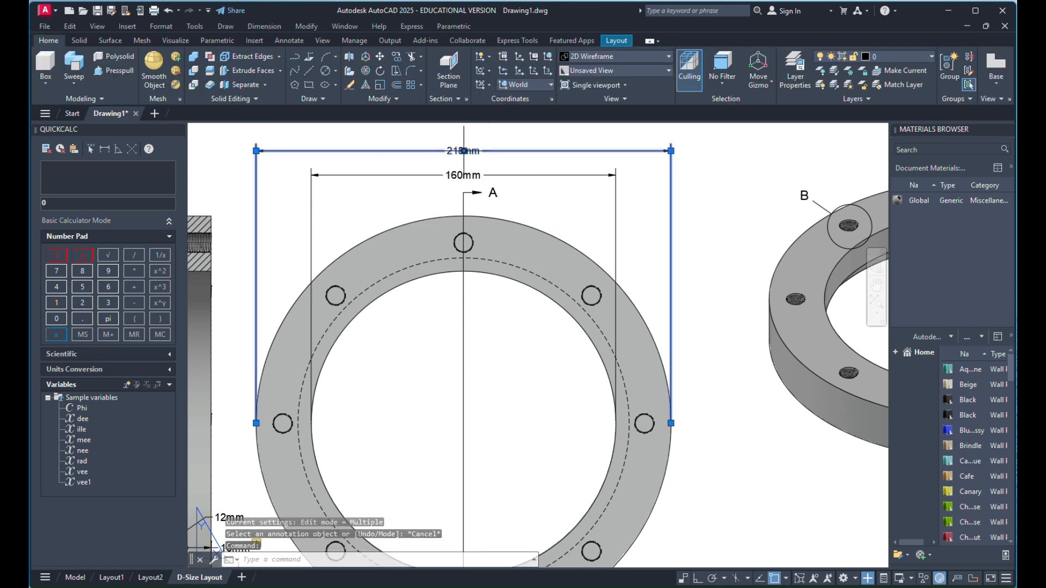
# Set the text height of the outer diameter dimension above the front view to 0.2000
pyautogui.doubleClick(479, 151)
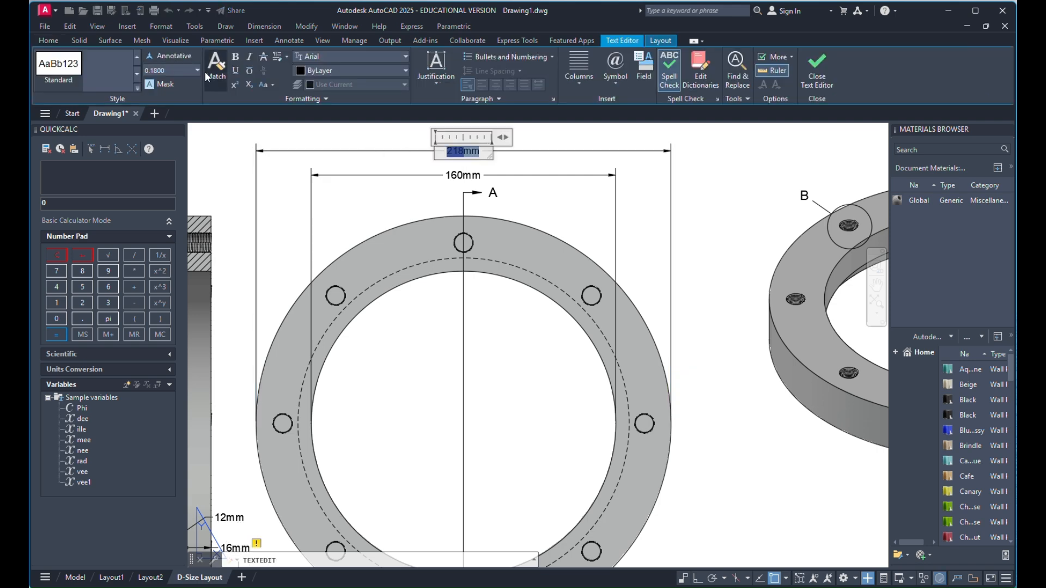
pyautogui.click(197, 71)
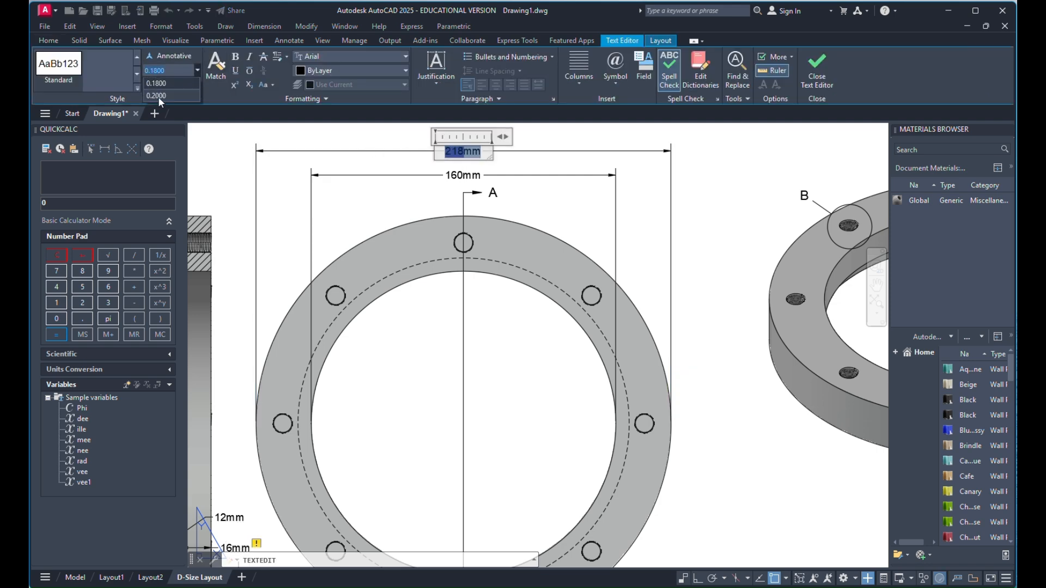
pyautogui.click(158, 96)
pyautogui.click(382, 177)
pyautogui.press('Escape')
pyautogui.scroll(-4, 428, 151)
pyautogui.scroll(5, 447, 150)
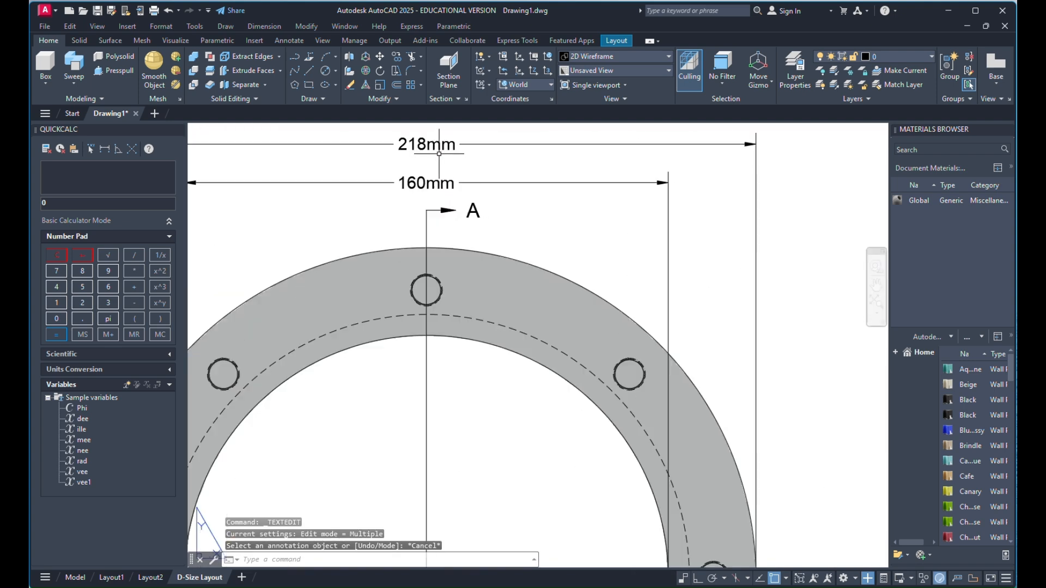
# Add a horizontal linear dimension across the front view between the centres of the two opposite bolt holes on the ring's horizontal axis
pyautogui.doubleClick(462, 152)
pyautogui.scroll(-4, 442, 212)
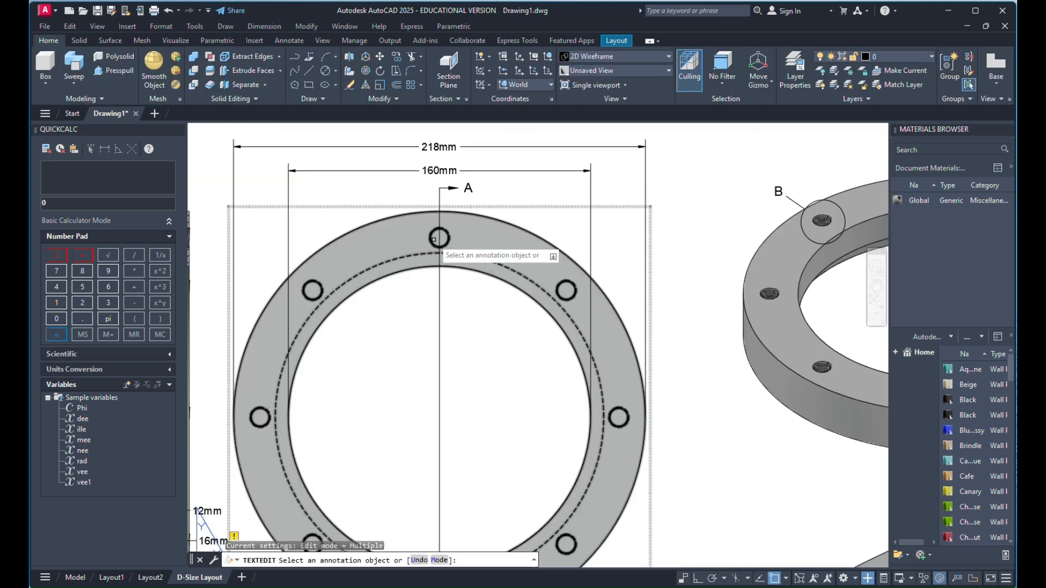
pyautogui.click(288, 42)
pyautogui.click(259, 85)
pyautogui.scroll(5, 317, 359)
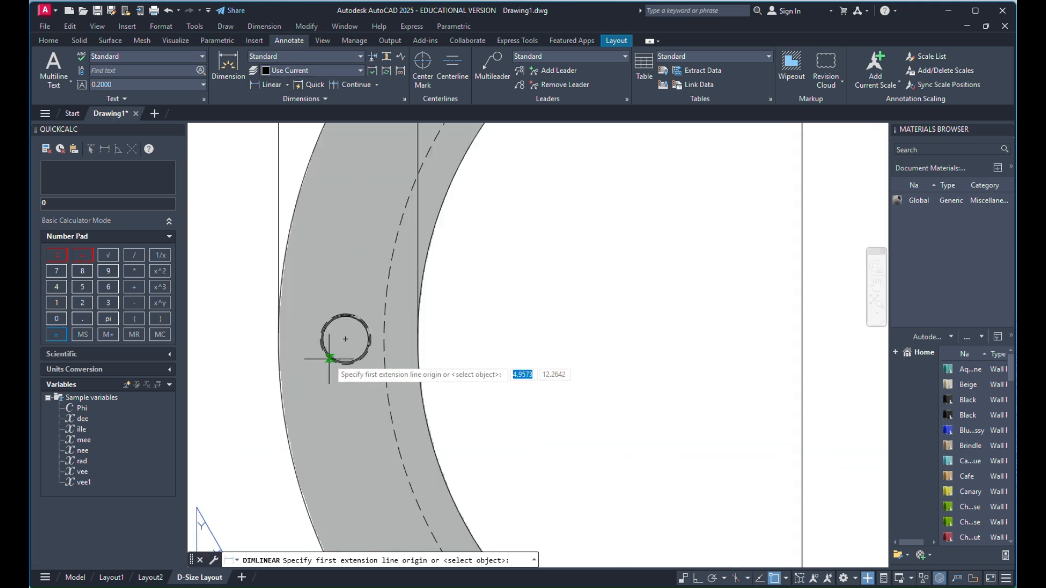
pyautogui.click(345, 340)
pyautogui.scroll(-5, 346, 340)
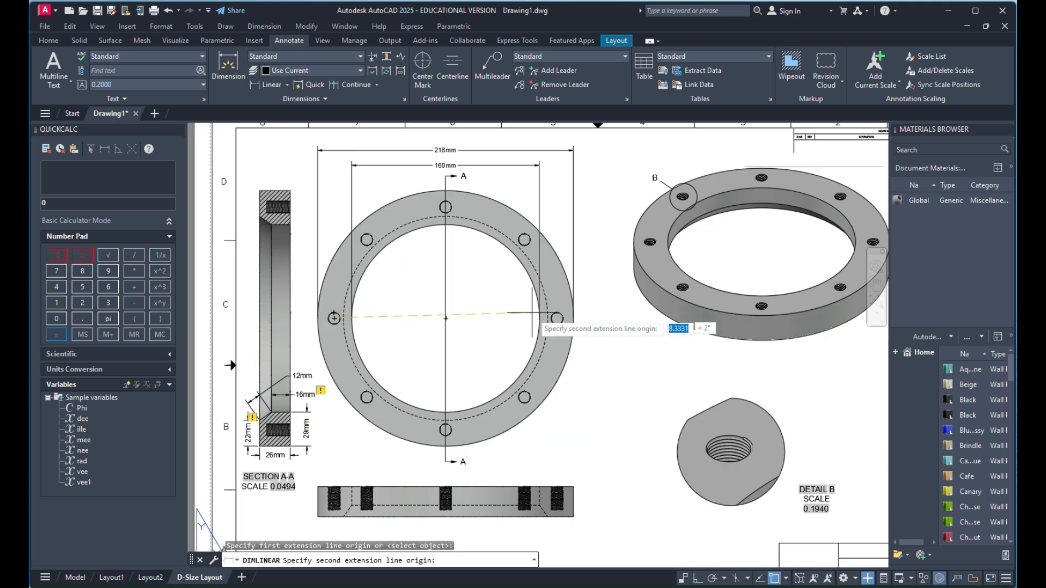
pyautogui.scroll(5, 584, 321)
pyautogui.click(584, 321)
pyautogui.click(362, 278)
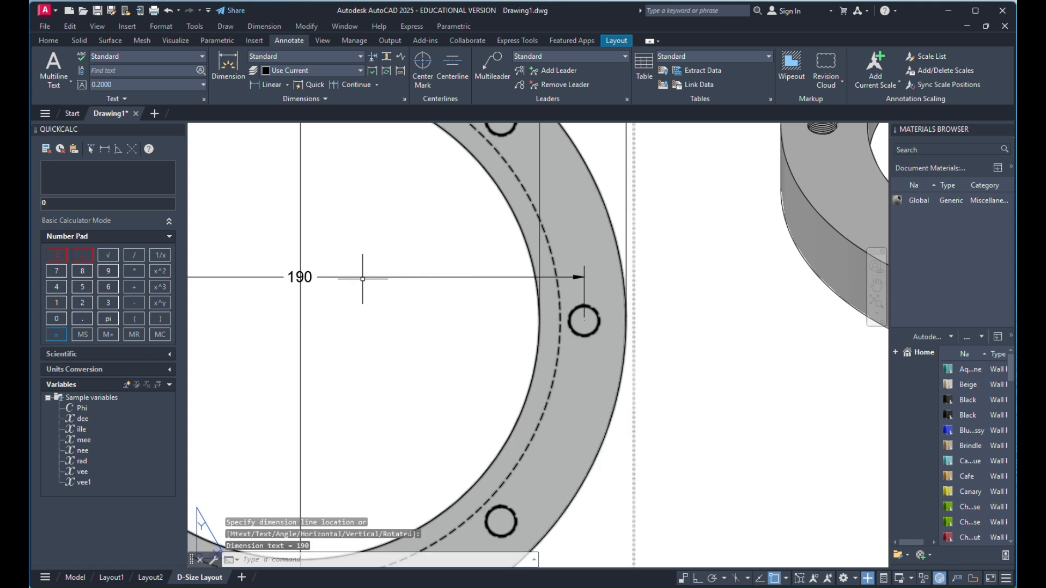
# Append mm to the bolt hole spacing dimension inside the front view and set the whole text's height to 0.2000
pyautogui.click(301, 277)
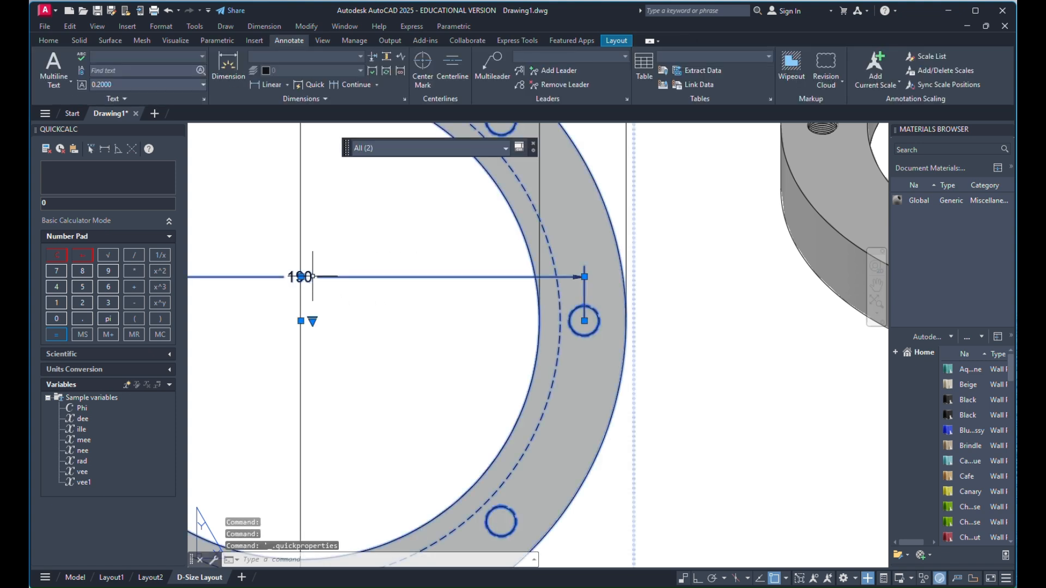
pyautogui.press('Escape')
pyautogui.doubleClick(304, 277)
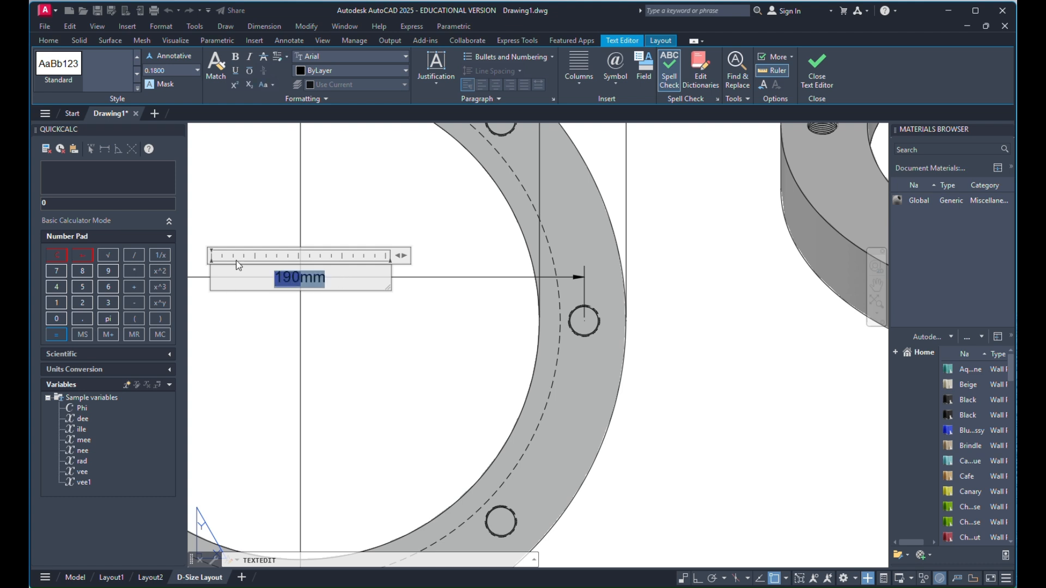
pyautogui.click(197, 70)
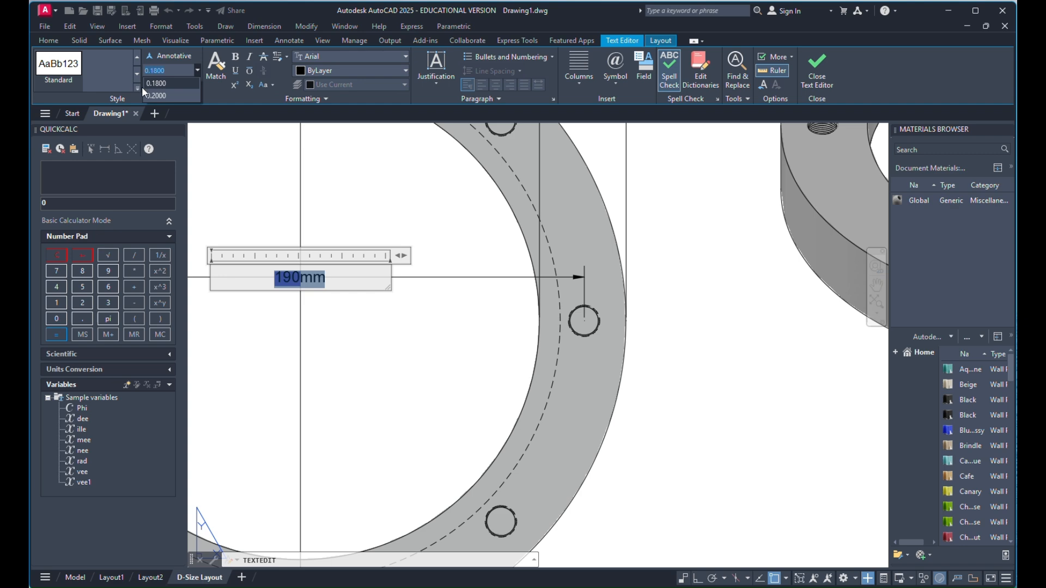
pyautogui.click(384, 227)
pyautogui.scroll(-10, 383, 228)
pyautogui.scroll(10, 366, 305)
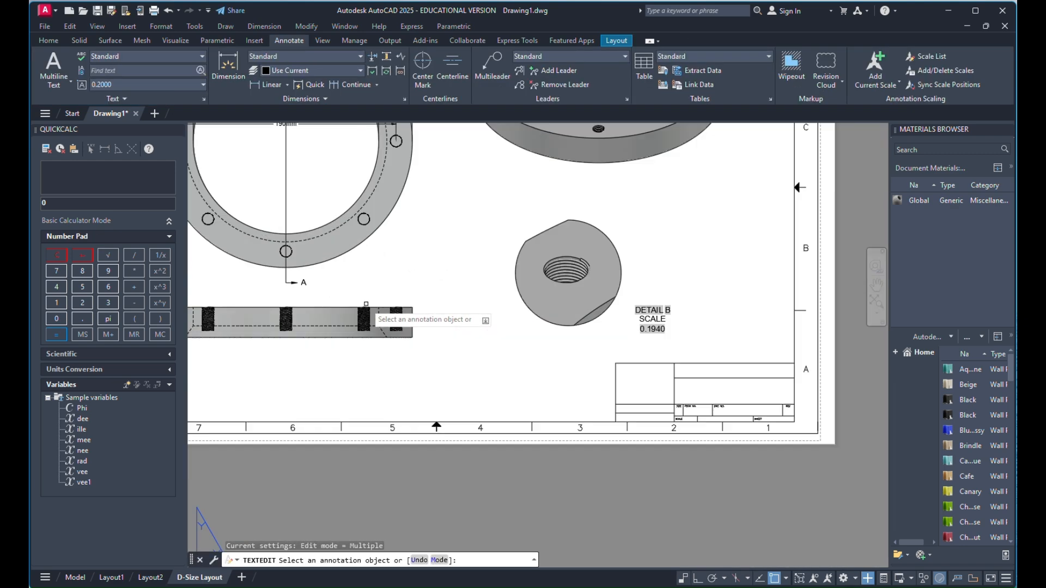
pyautogui.press('Escape')
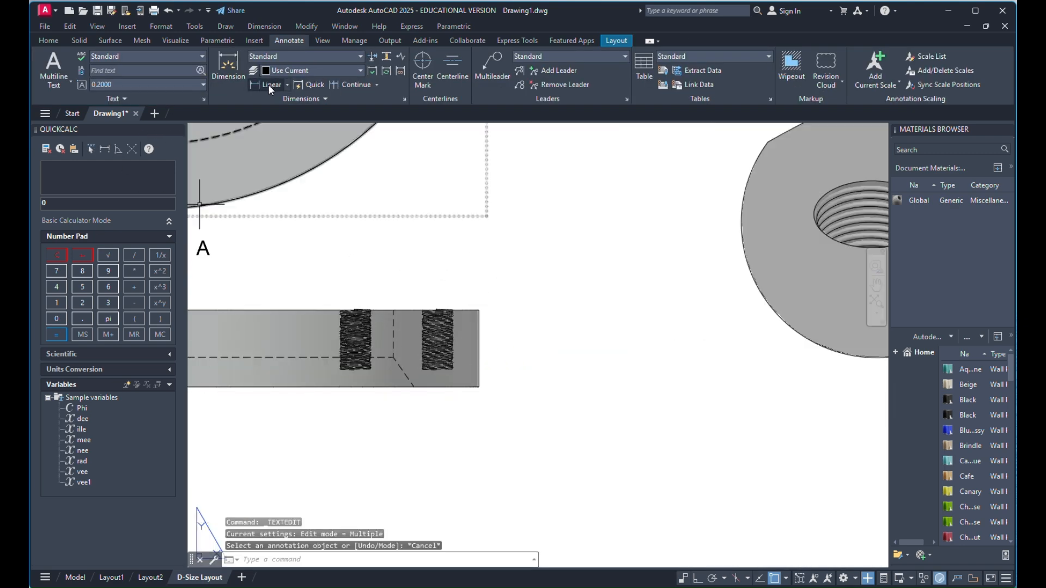
# Add a vertical linear dimension for the outermost threaded hole's depth, placed just outside the edge view's end
pyautogui.click(269, 86)
pyautogui.scroll(4, 468, 297)
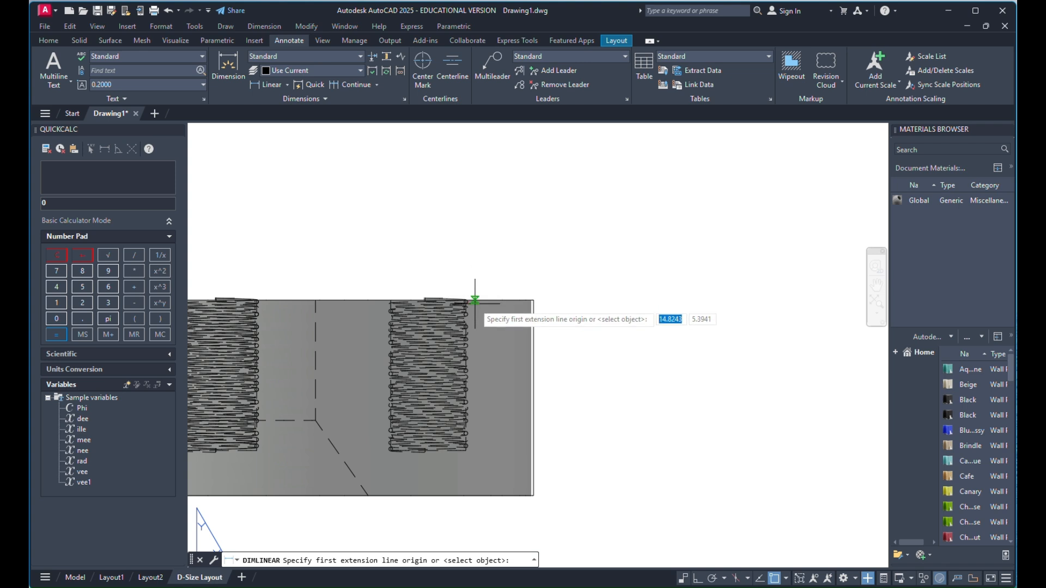
pyautogui.click(475, 300)
pyautogui.click(467, 450)
pyautogui.scroll(-4, 488, 379)
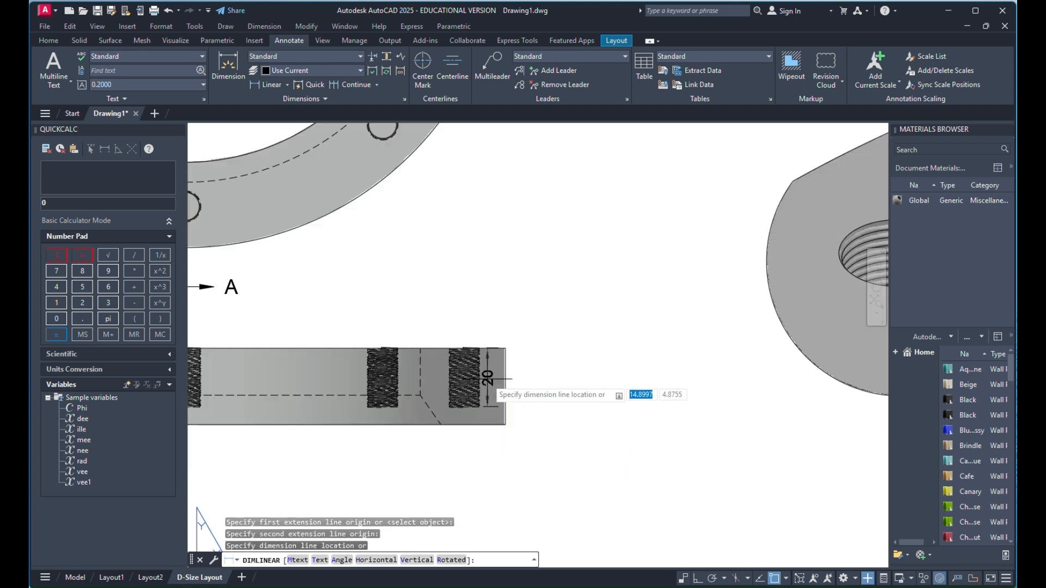
pyautogui.click(545, 378)
pyautogui.scroll(-2, 436, 309)
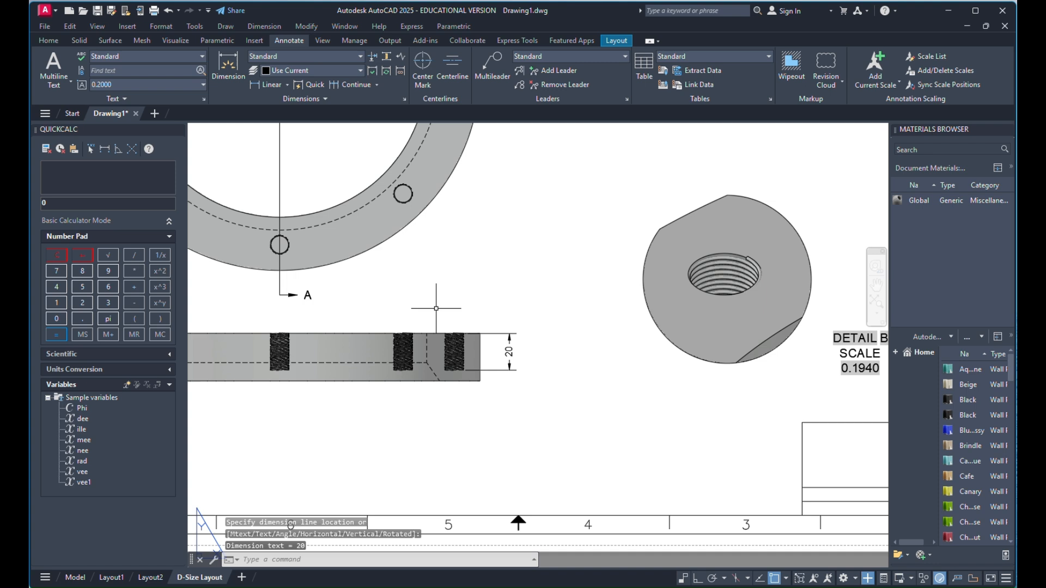
# Add a vertical linear dimension for the ring's full thickness in the edge view, placed outside the hole depth dimension
pyautogui.scroll(4, 511, 357)
pyautogui.click(267, 85)
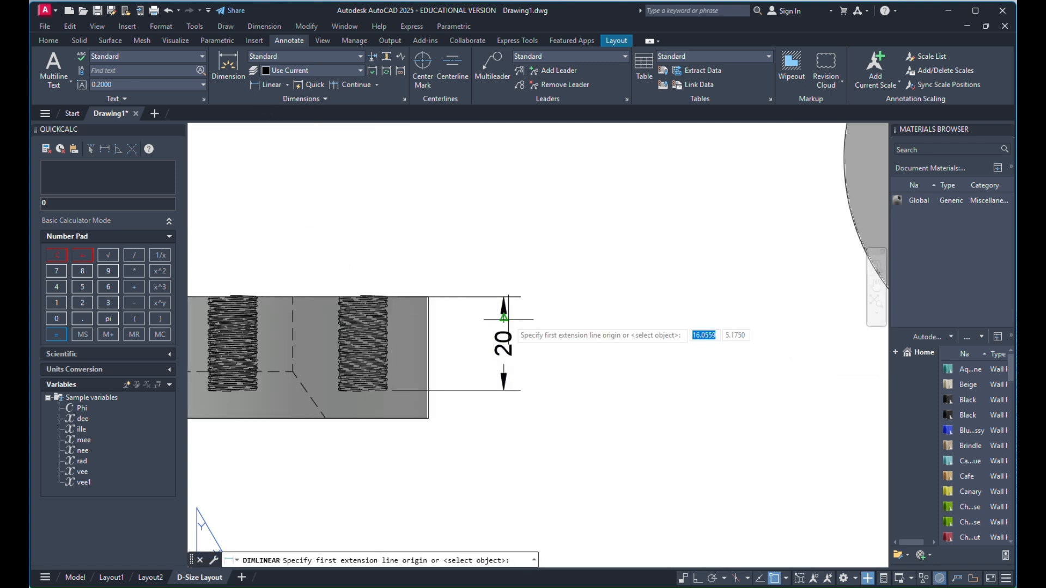
pyautogui.click(425, 297)
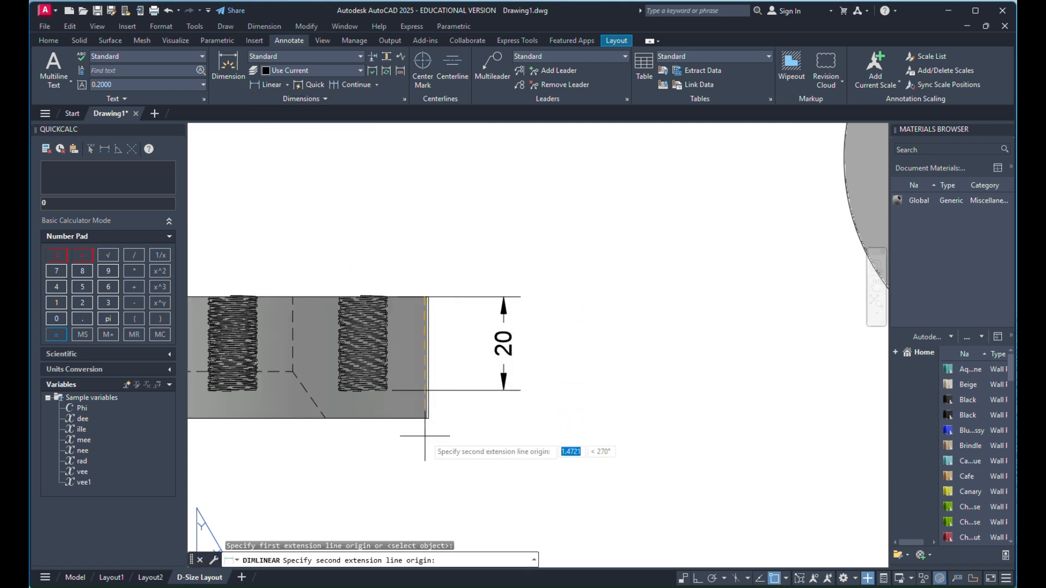
pyautogui.click(429, 419)
pyautogui.click(572, 353)
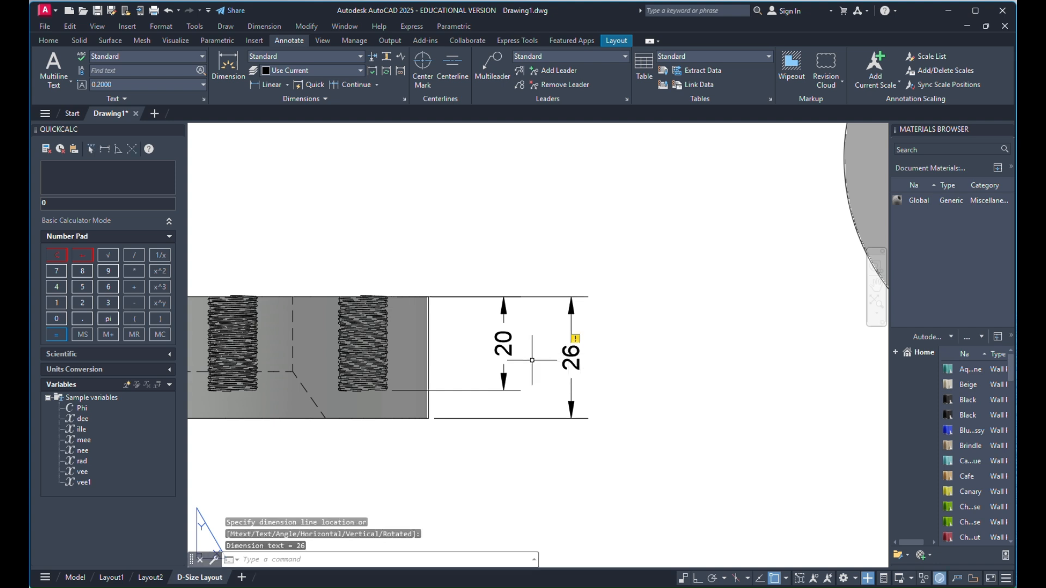
# Set the text height of the threaded hole depth dimension beside the edge view to 0.2000
pyautogui.doubleClick(514, 343)
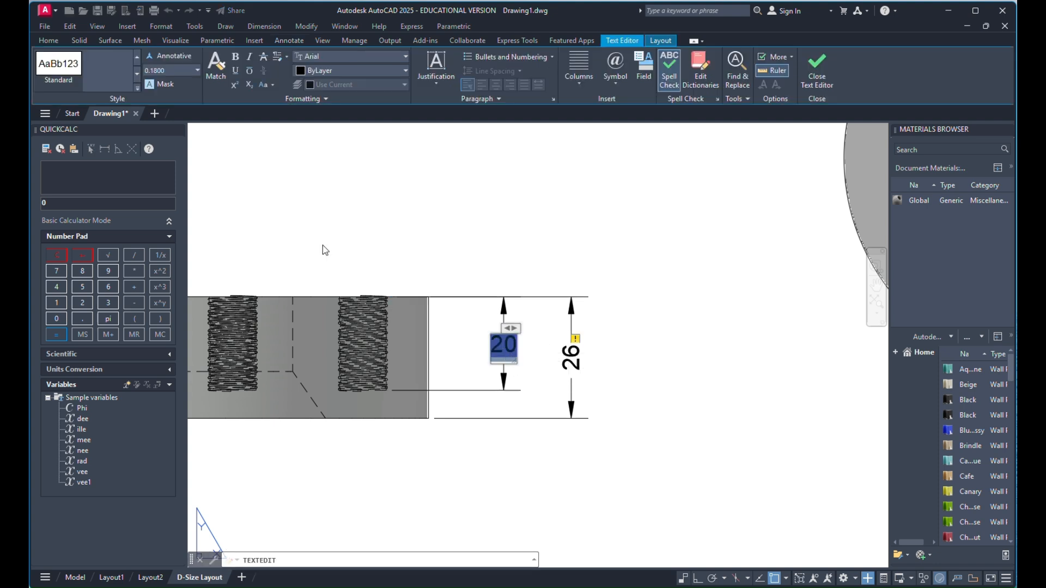
pyautogui.click(198, 71)
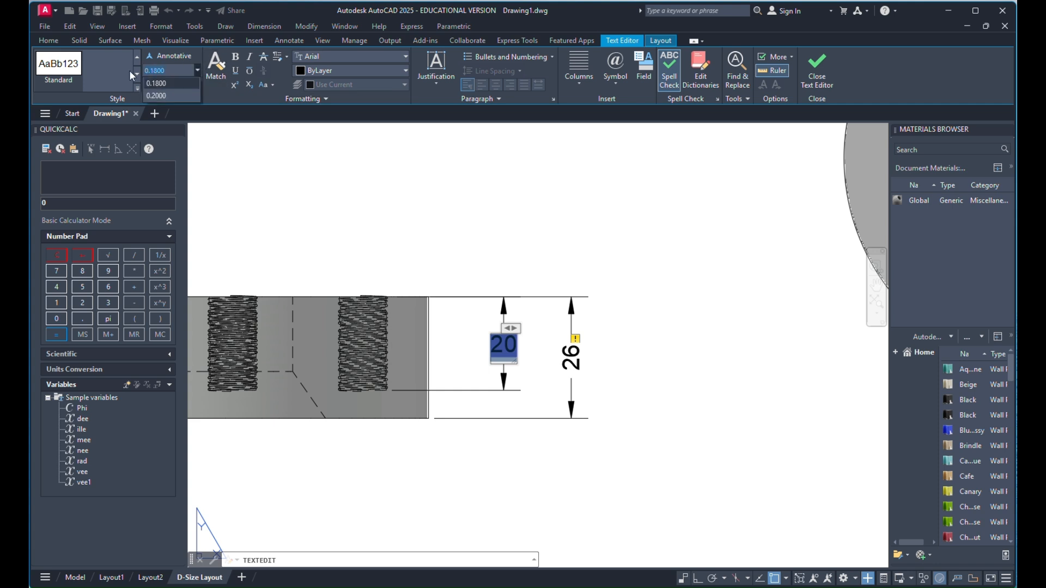
pyautogui.click(174, 94)
pyautogui.click(623, 336)
pyautogui.press('Escape')
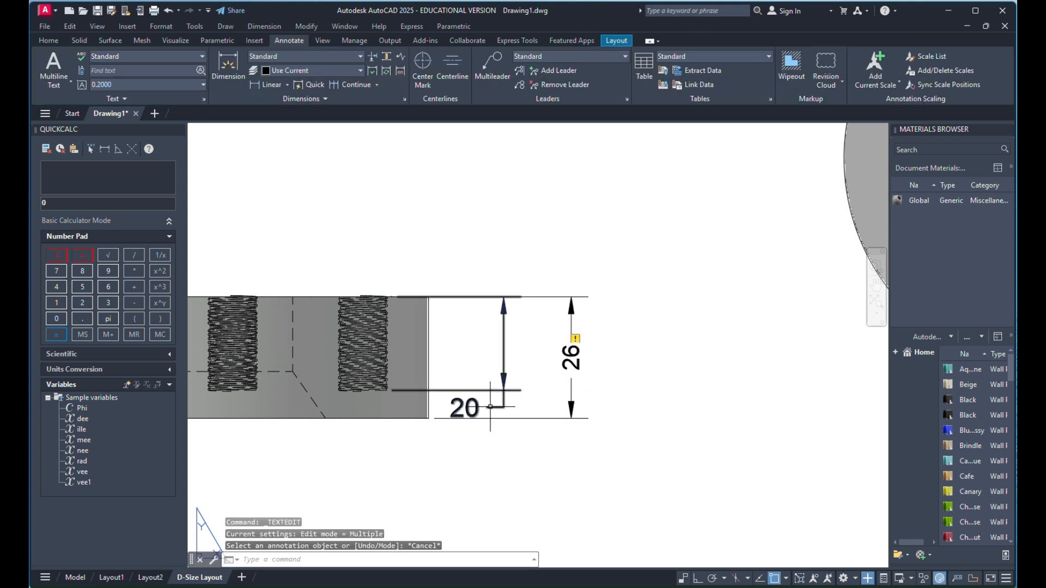
# Move the hole depth dimension's text back between its extension lines, closer to the edge view's end
pyautogui.click(468, 406)
pyautogui.click(464, 407)
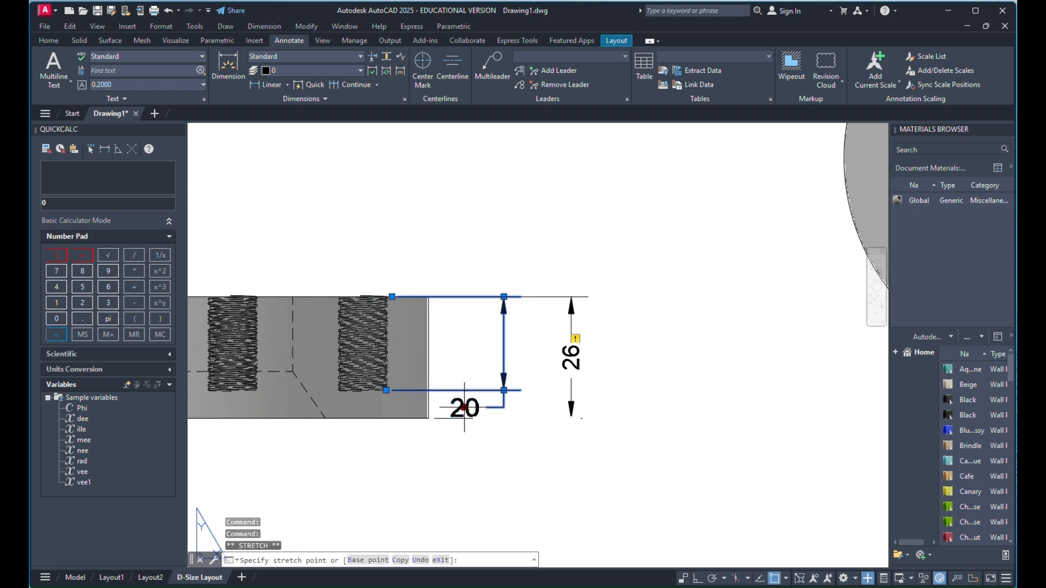
pyautogui.click(478, 346)
pyautogui.press('Escape')
# Set the text height of the full thickness dimension beside the edge view to 0.2000
pyautogui.click(571, 358)
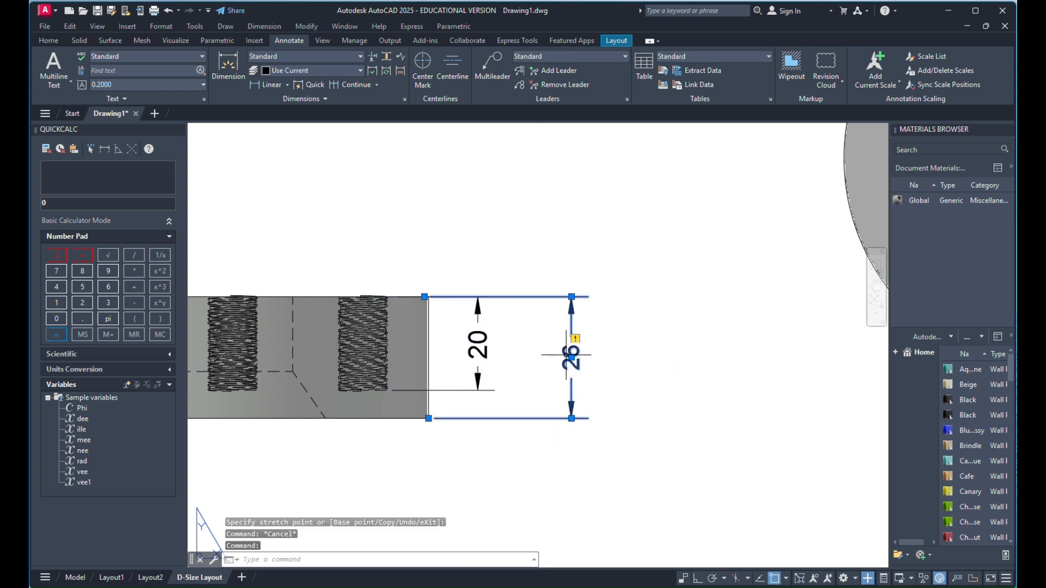
pyautogui.doubleClick(571, 357)
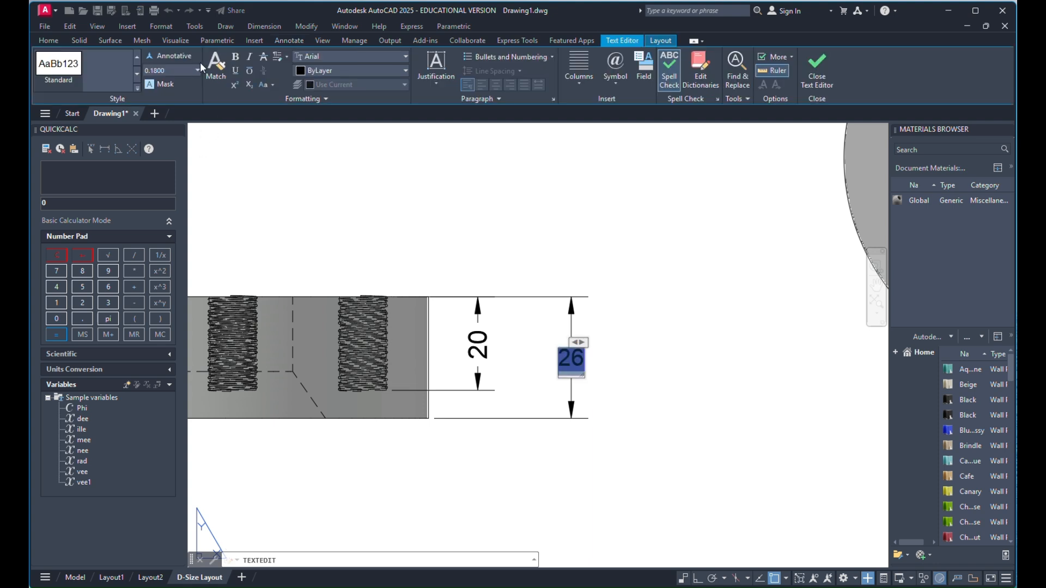
pyautogui.press('Escape')
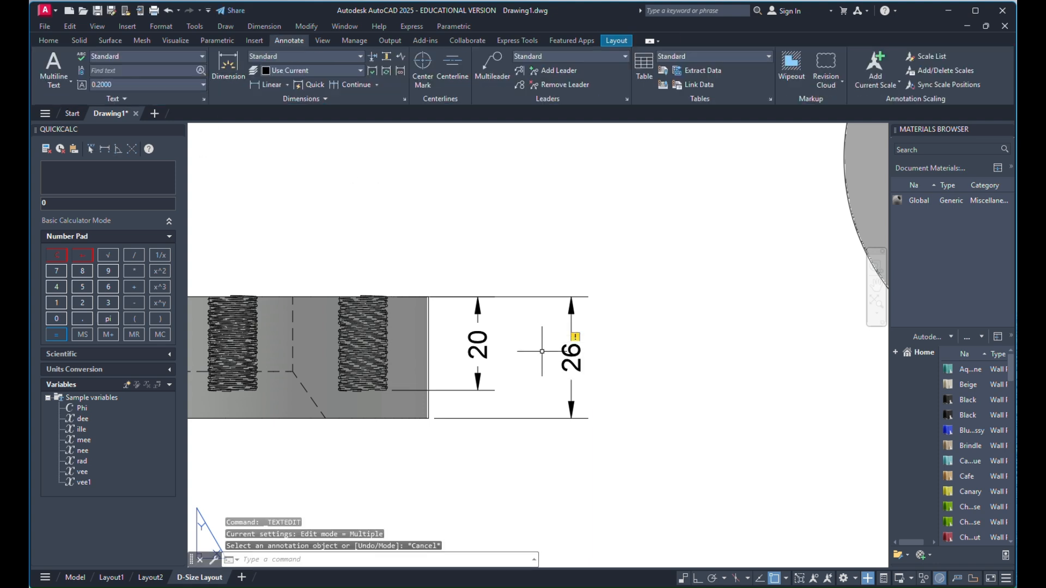
pyautogui.click(572, 353)
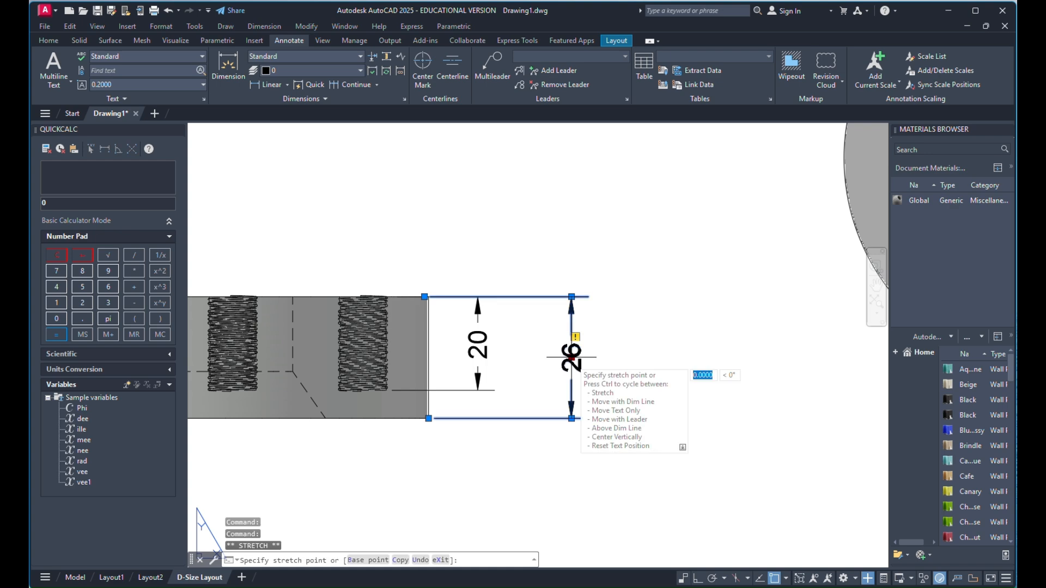
pyautogui.click(572, 358)
pyautogui.press('Escape')
# Add a diameter dimension to the bolt hole nearest the isometric view, with its text placed outside the front view's outline
pyautogui.scroll(-5, 446, 275)
pyautogui.scroll(4, 447, 275)
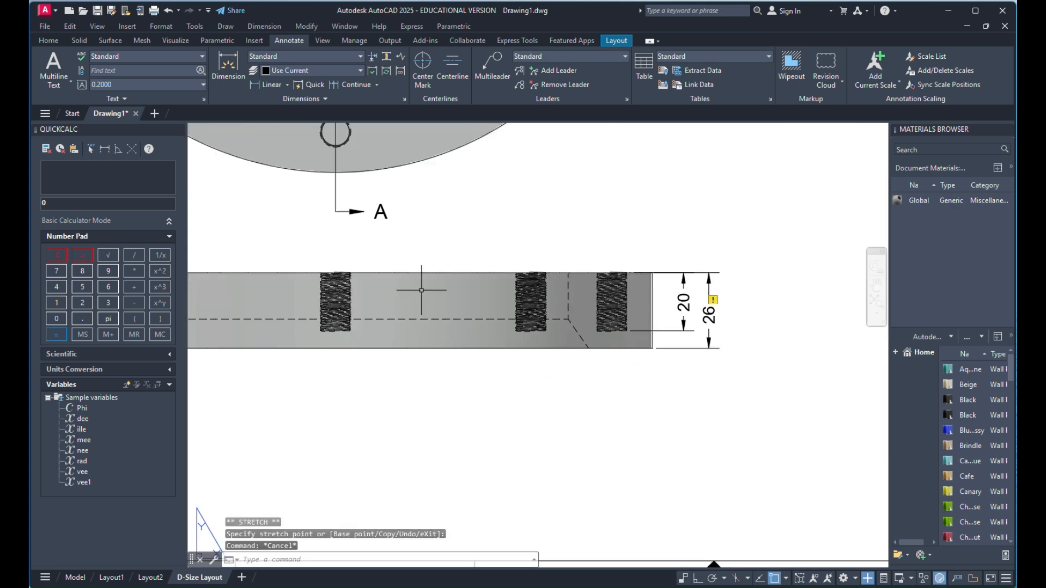
pyautogui.scroll(-2, 538, 246)
pyautogui.scroll(2, 608, 249)
pyautogui.scroll(2, 643, 321)
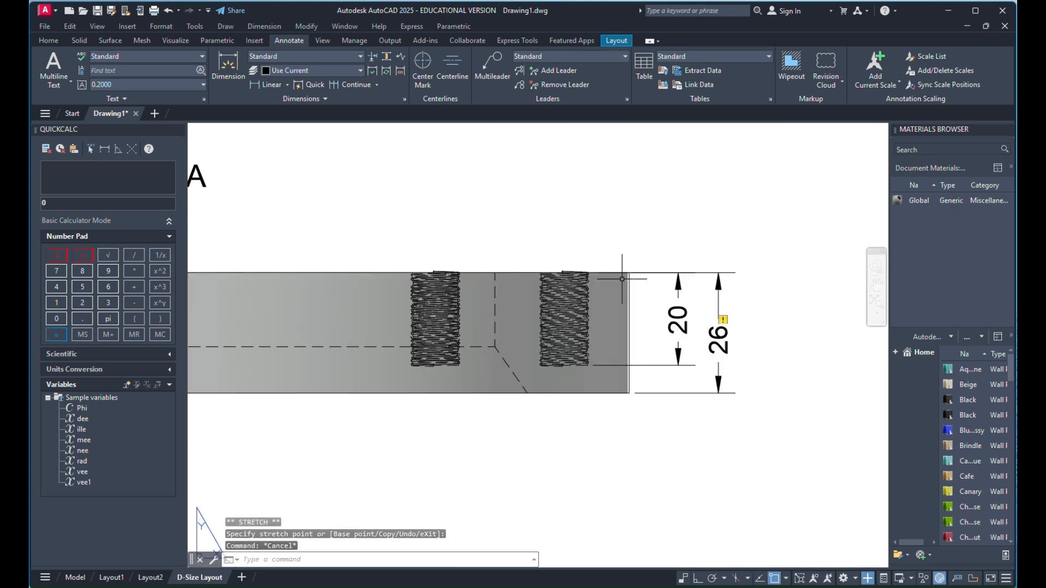
pyautogui.scroll(-5, 526, 338)
pyautogui.scroll(4, 533, 168)
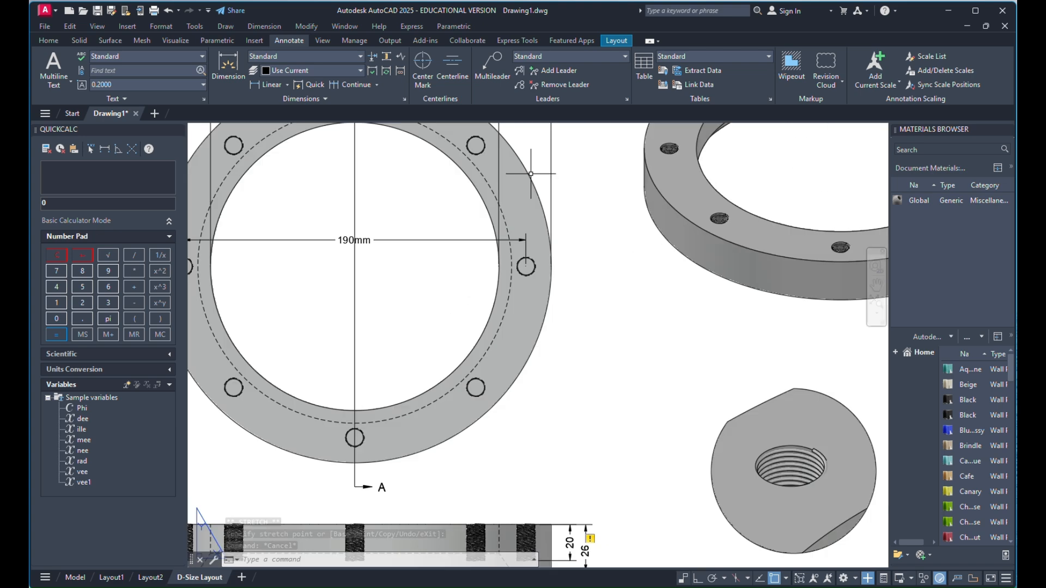
pyautogui.click(289, 84)
pyautogui.click(283, 229)
pyautogui.scroll(4, 602, 270)
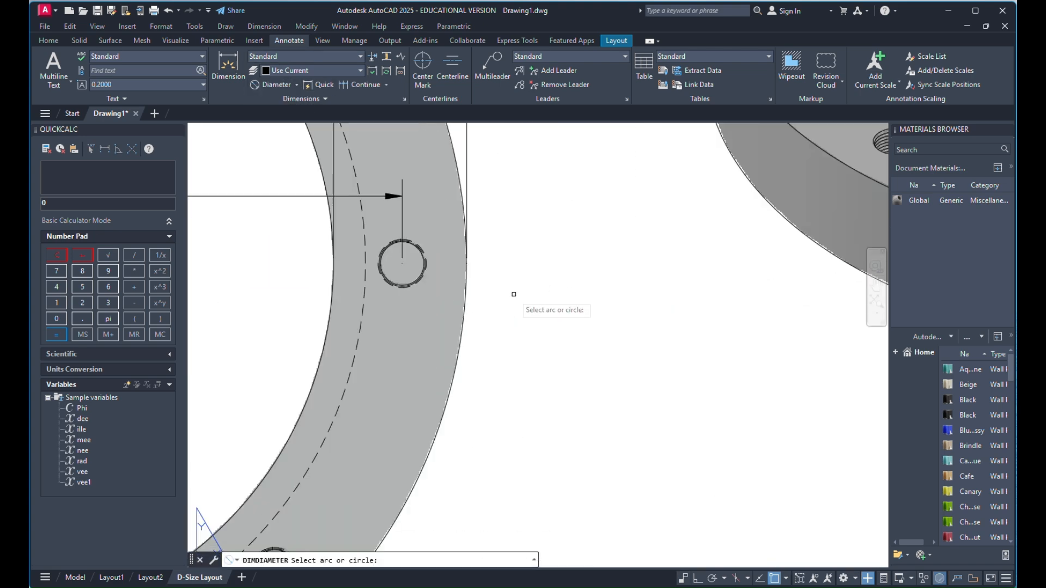
pyautogui.click(418, 280)
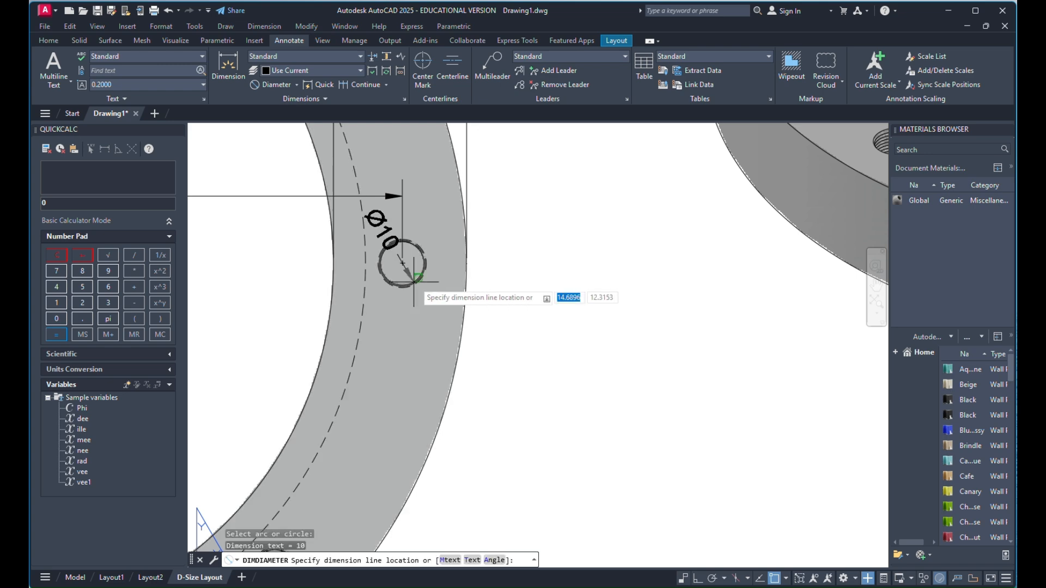
pyautogui.click(497, 326)
# Append mm to the bolt hole diameter dimension and set the whole text's height to 0.2000
pyautogui.scroll(-5, 514, 280)
pyautogui.scroll(5, 536, 284)
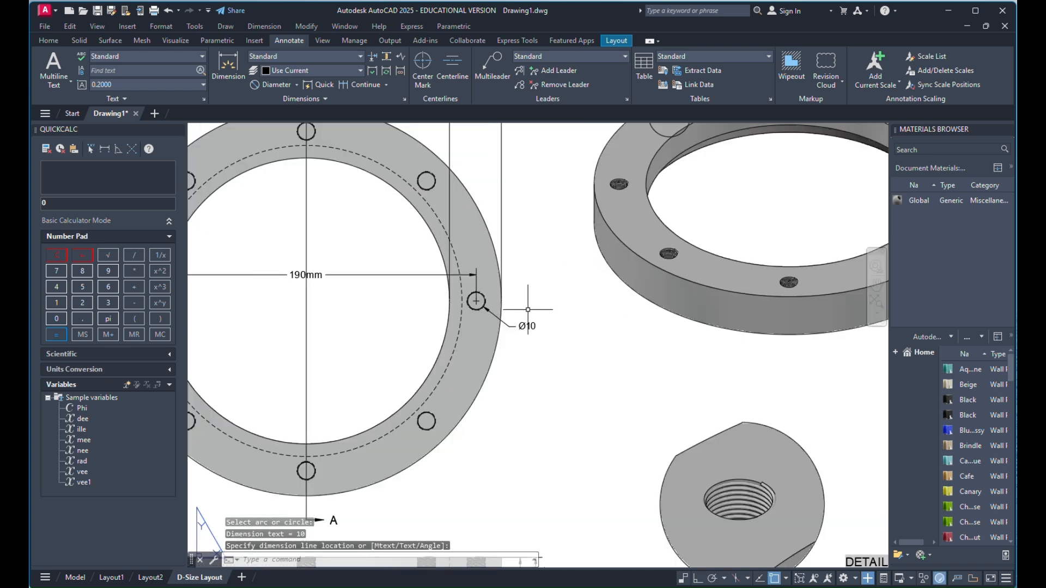
pyautogui.doubleClick(526, 334)
pyautogui.moveTo(535, 344); pyautogui.dragTo(721, 336)
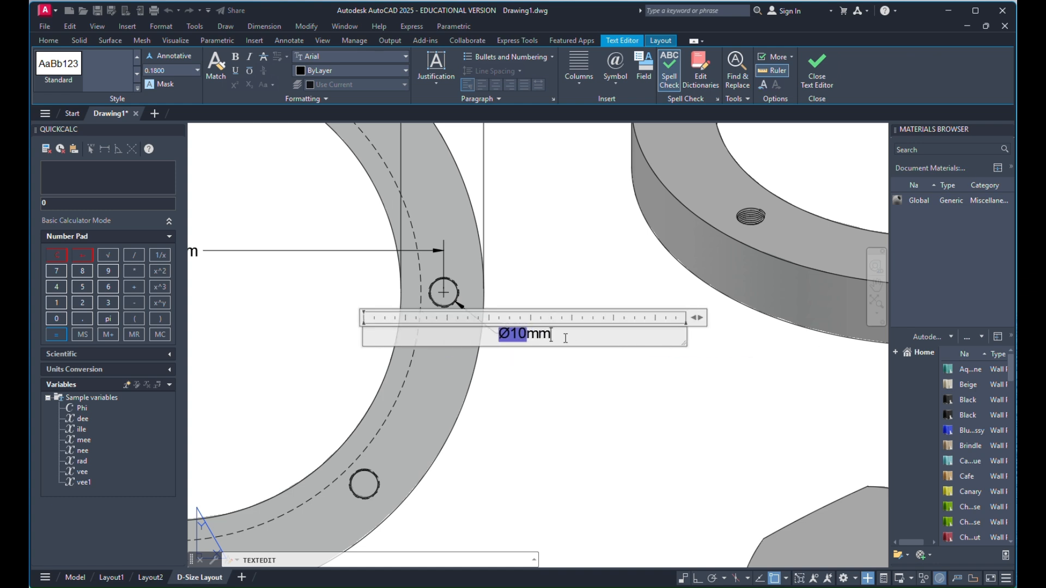
pyautogui.click(198, 71)
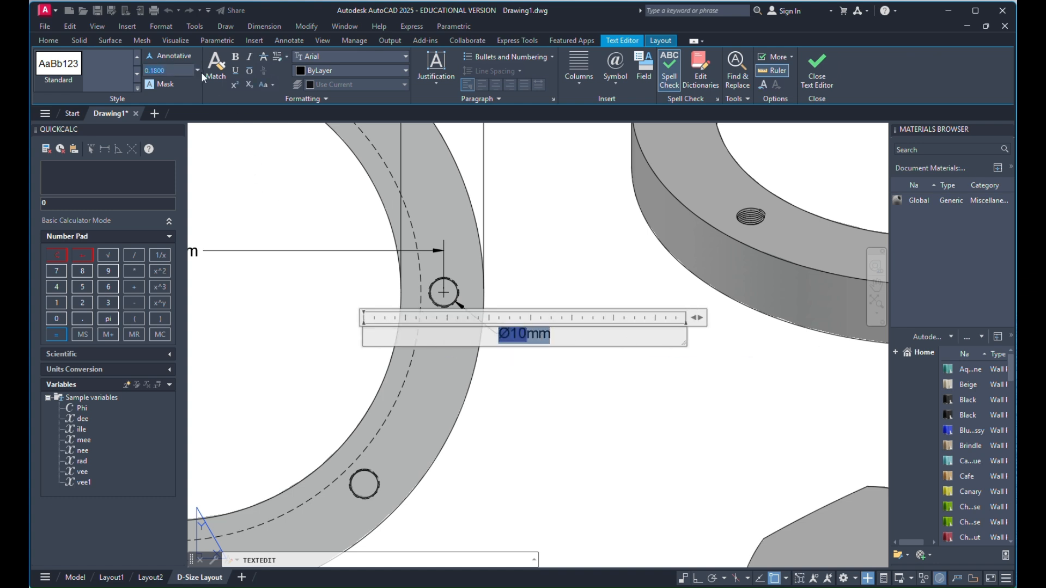
pyautogui.click(165, 96)
pyautogui.click(461, 291)
pyautogui.scroll(-5, 474, 315)
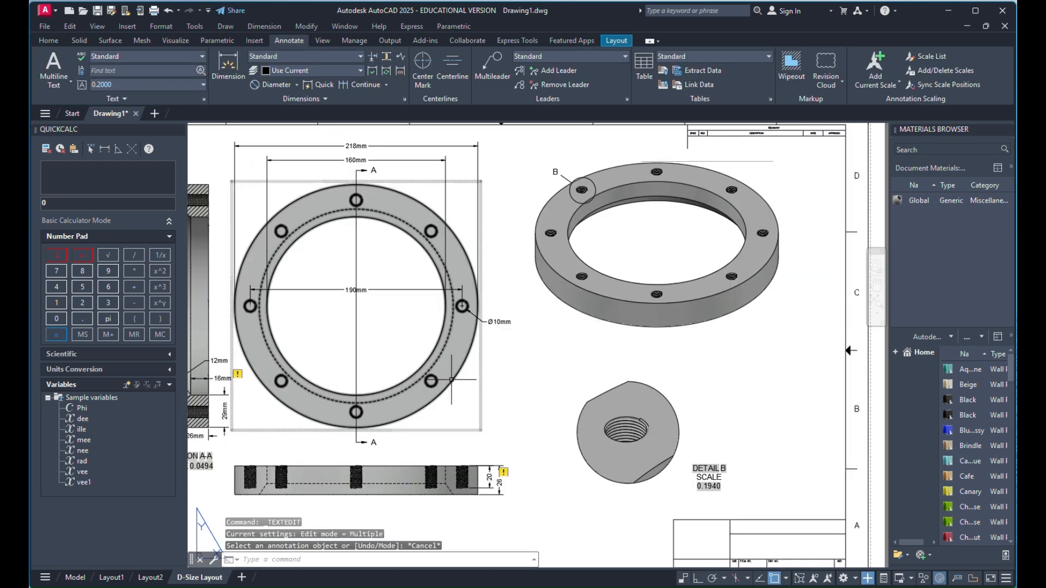
pyautogui.press('Escape')
pyautogui.scroll(-3, 452, 207)
pyautogui.scroll(2, 631, 222)
pyautogui.scroll(-2, 422, 266)
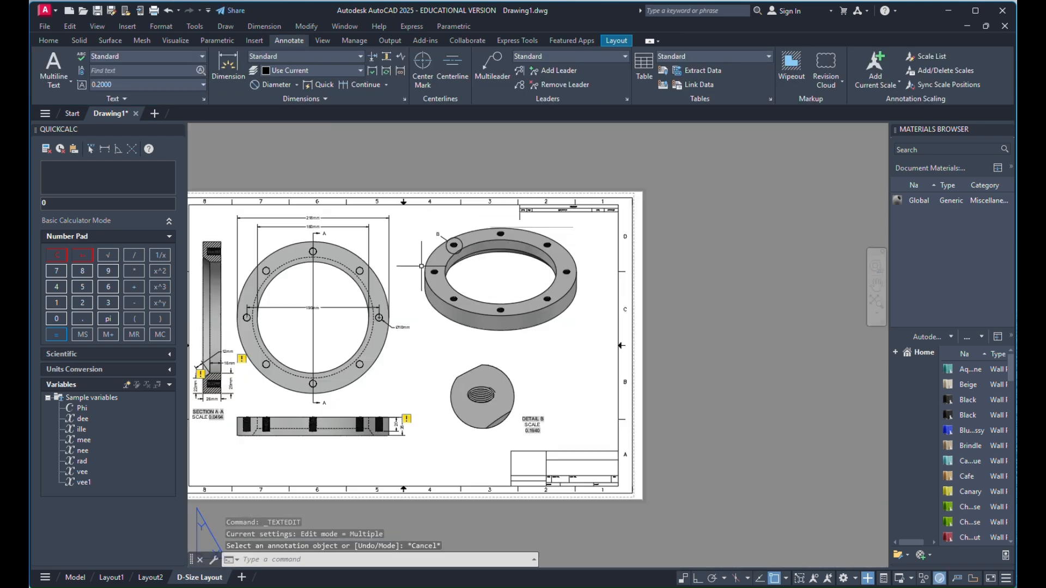
pyautogui.scroll(4, 508, 303)
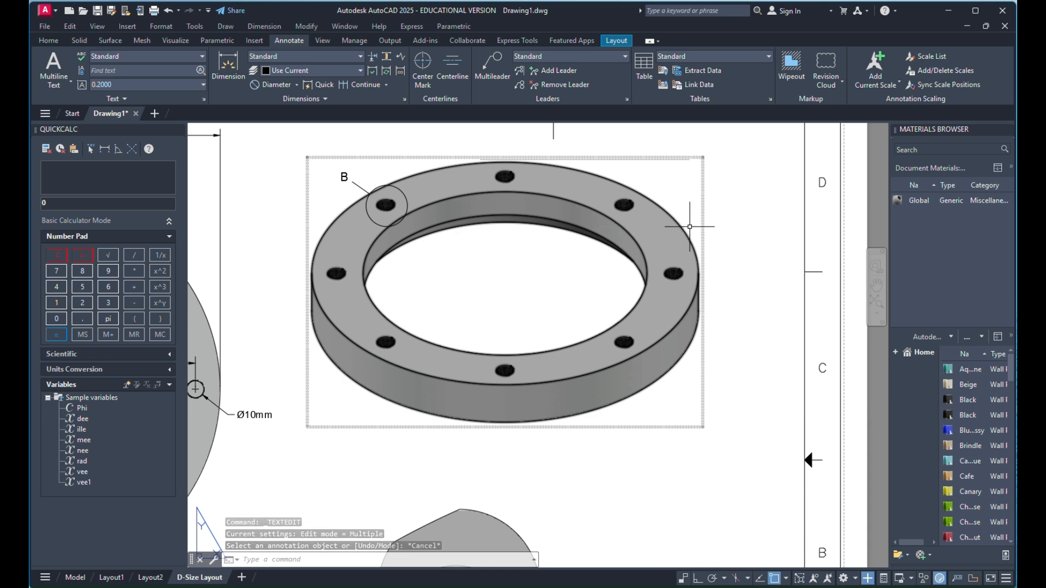
pyautogui.scroll(-4, 454, 348)
pyautogui.scroll(3, 381, 368)
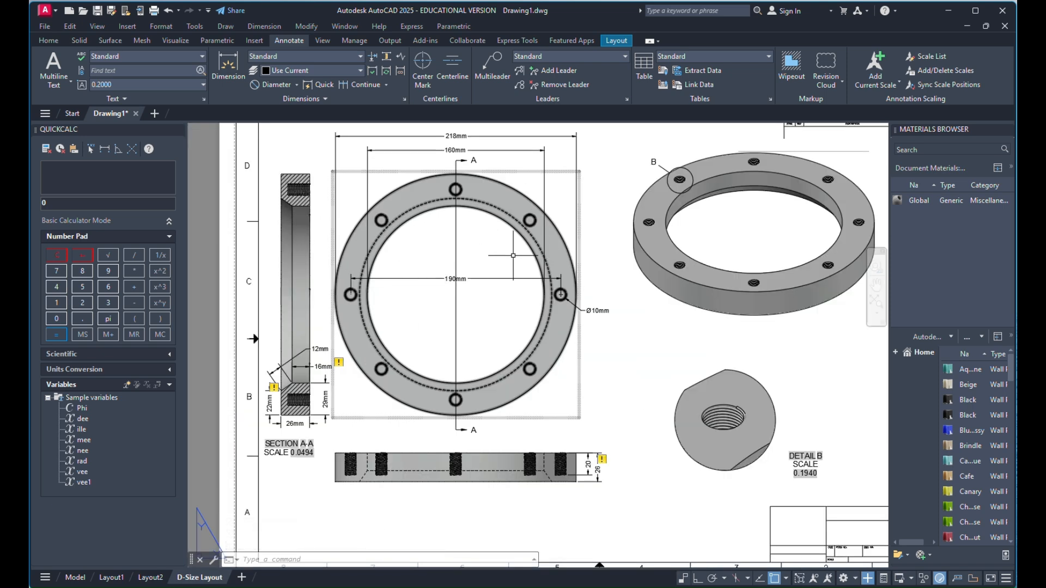
# Assign all dimensions except the bolt hole diameter, the section line, the Section A-A label and the detail B marker to the Viewport layer
pyautogui.scroll(-3, 457, 311)
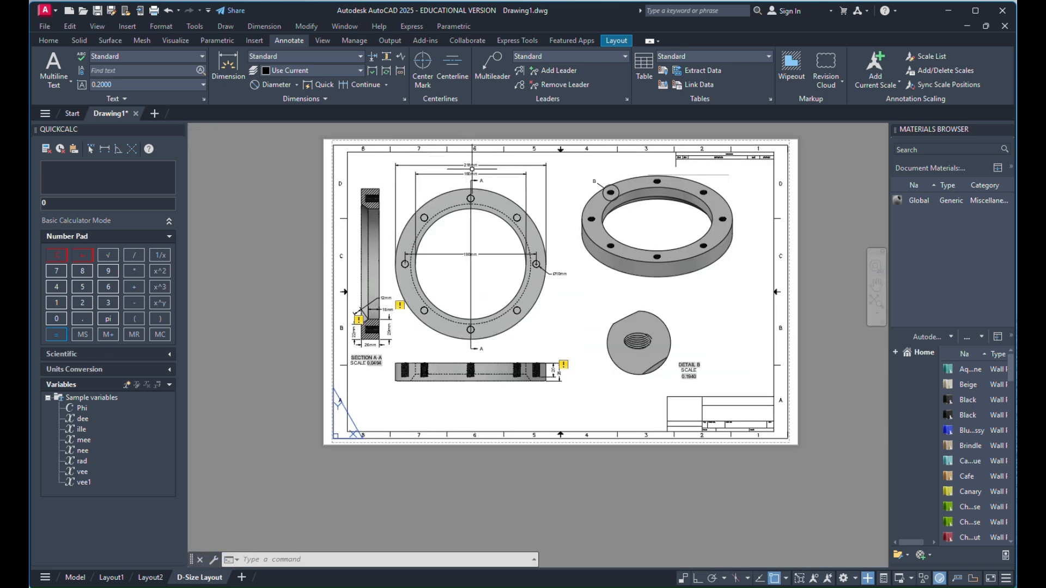
pyautogui.scroll(5, 472, 169)
pyautogui.click(469, 169)
pyautogui.click(463, 218)
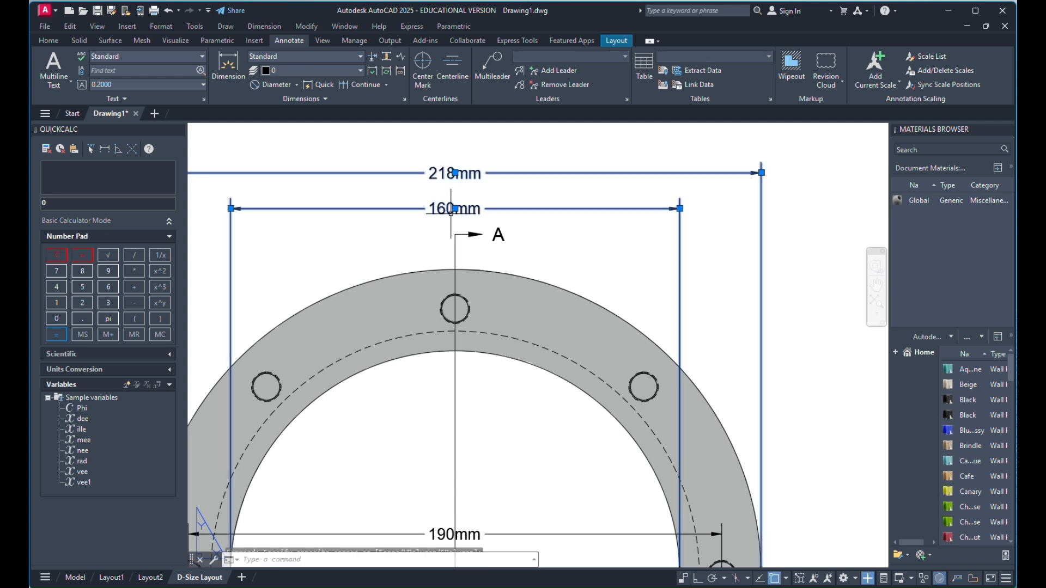
pyautogui.scroll(-5, 460, 185)
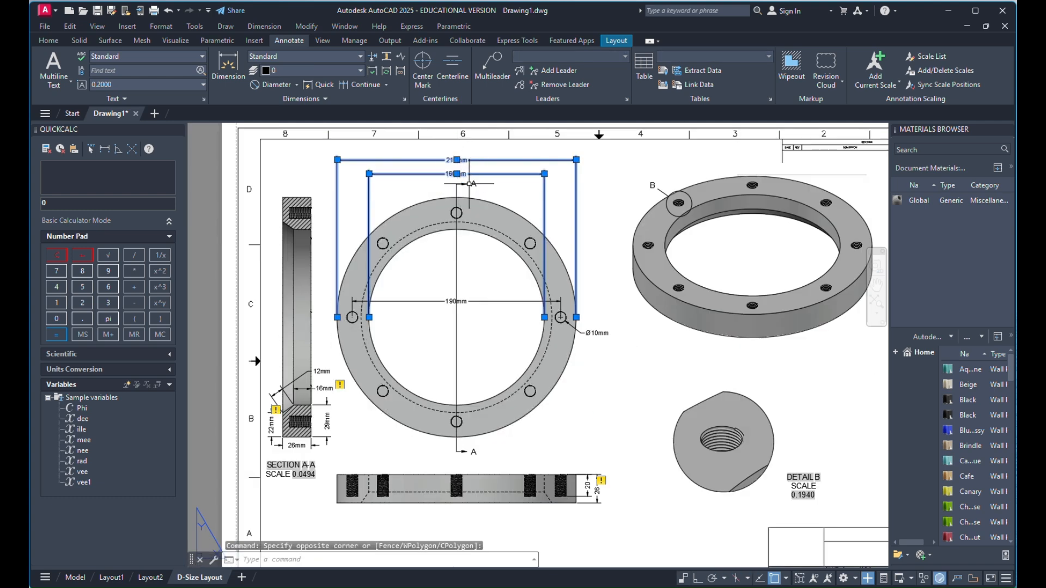
pyautogui.click(469, 183)
pyautogui.click(445, 279)
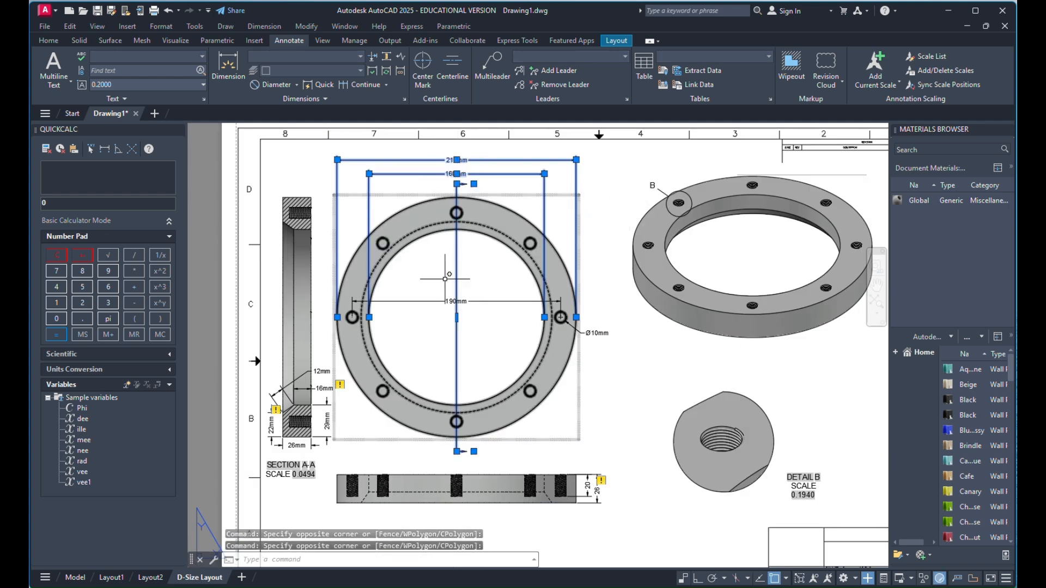
pyautogui.click(372, 325)
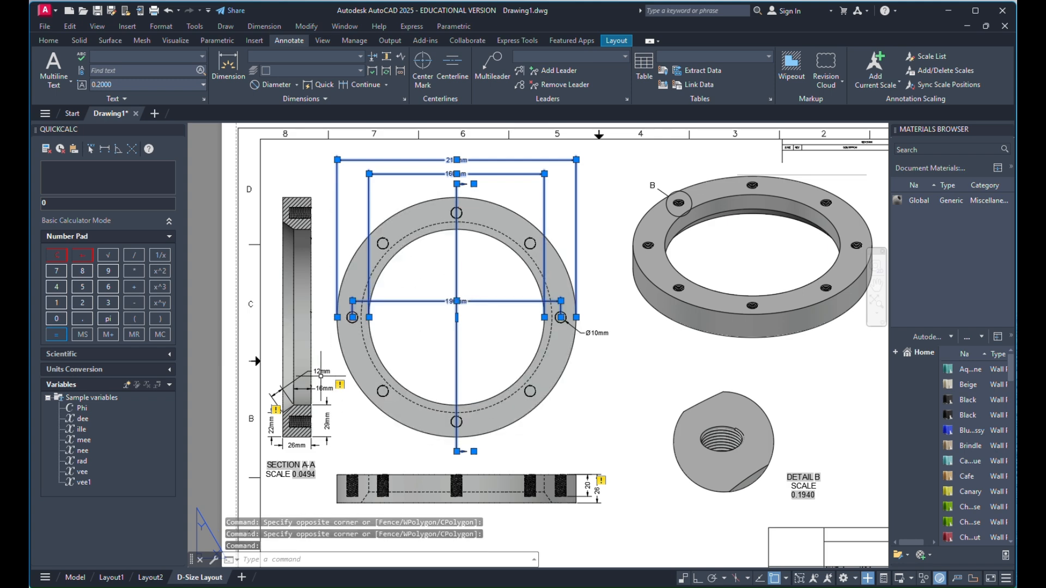
pyautogui.click(321, 374)
pyautogui.click(316, 388)
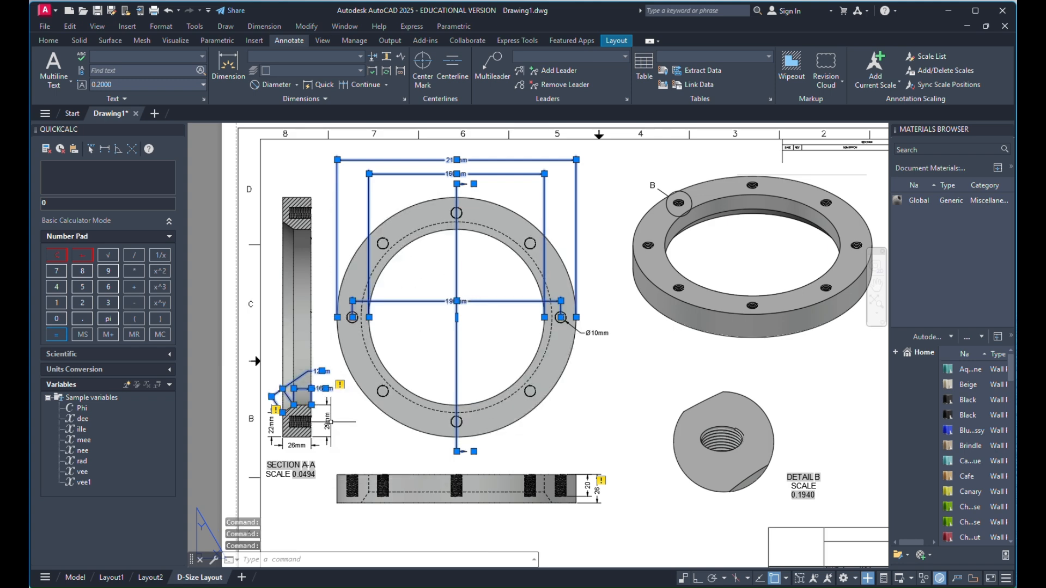
pyautogui.click(278, 420)
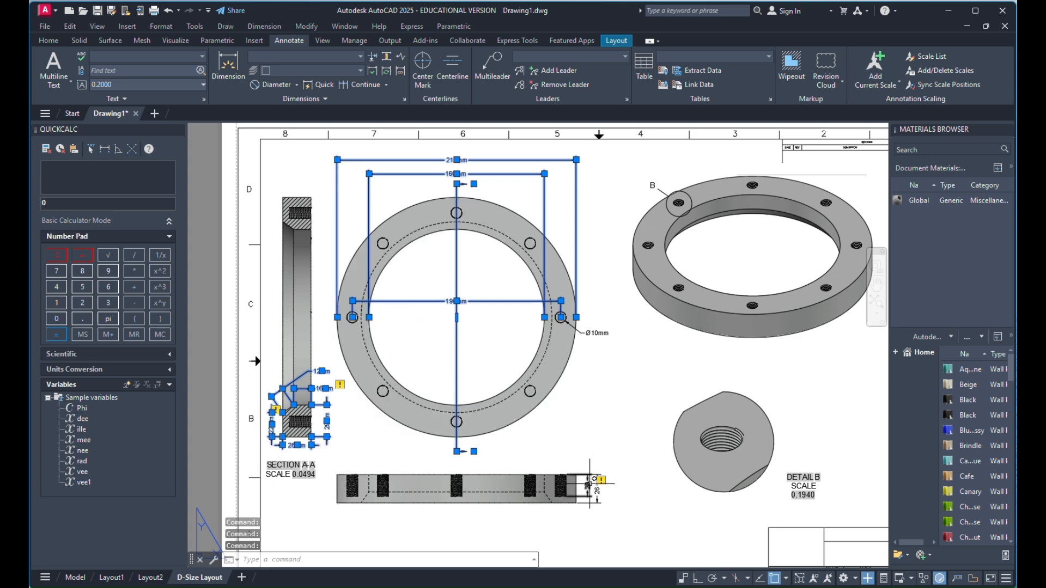
pyautogui.scroll(4, 596, 502)
pyautogui.scroll(-6, 579, 471)
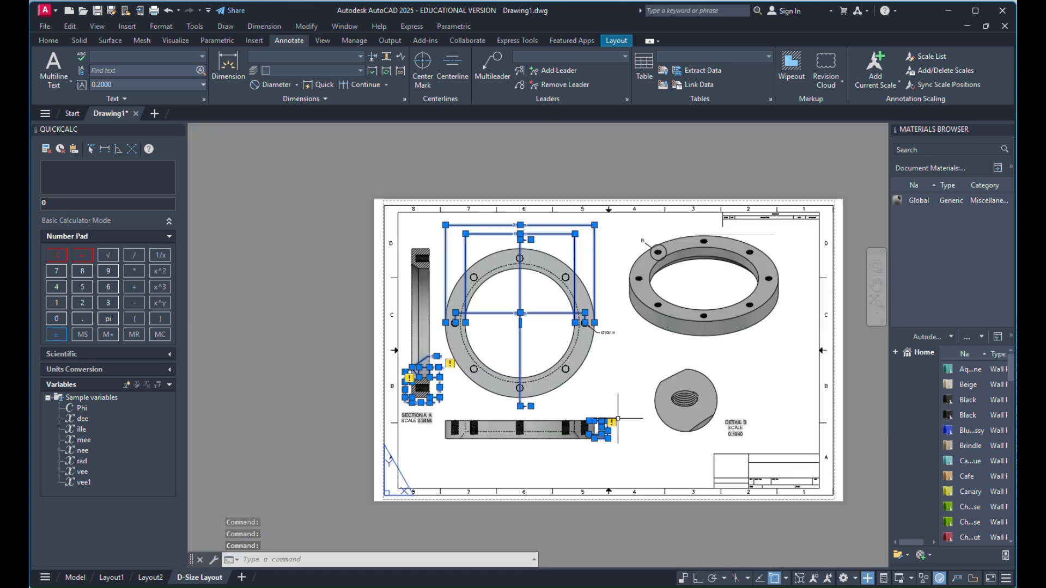
pyautogui.scroll(4, 430, 419)
pyautogui.scroll(-4, 416, 415)
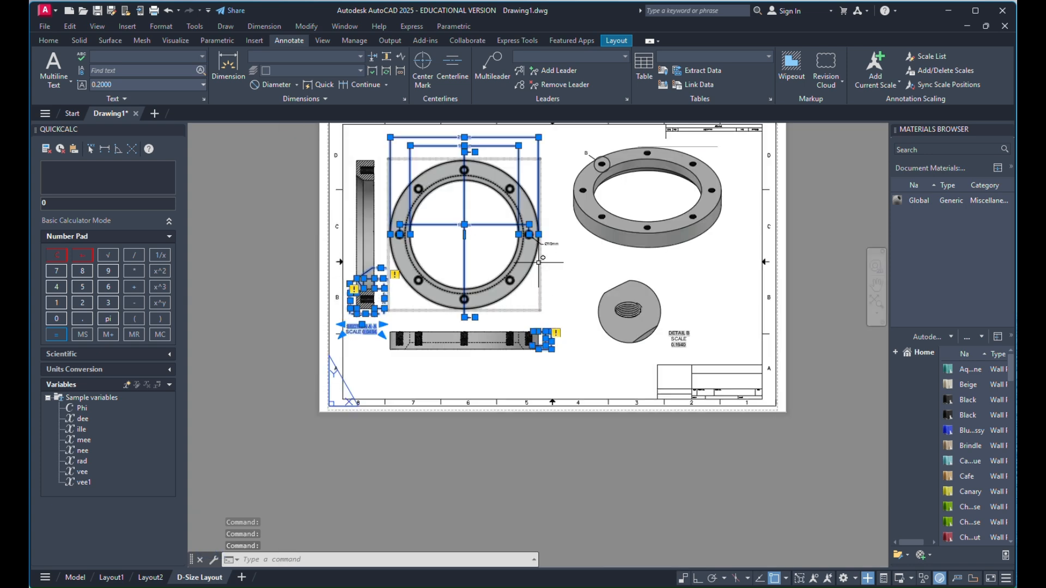
pyautogui.scroll(5, 594, 147)
pyautogui.click(584, 175)
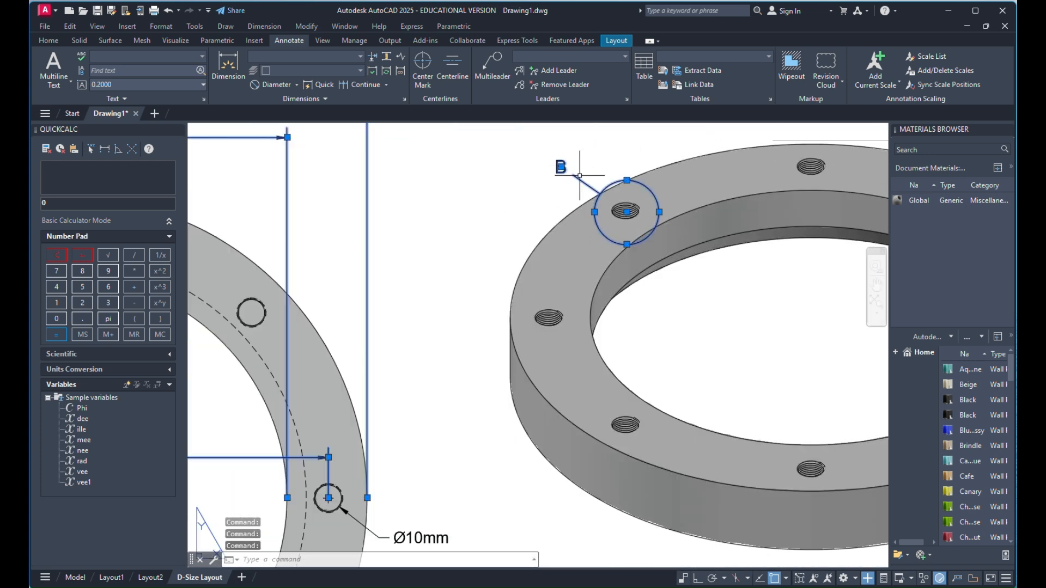
pyautogui.click(46, 41)
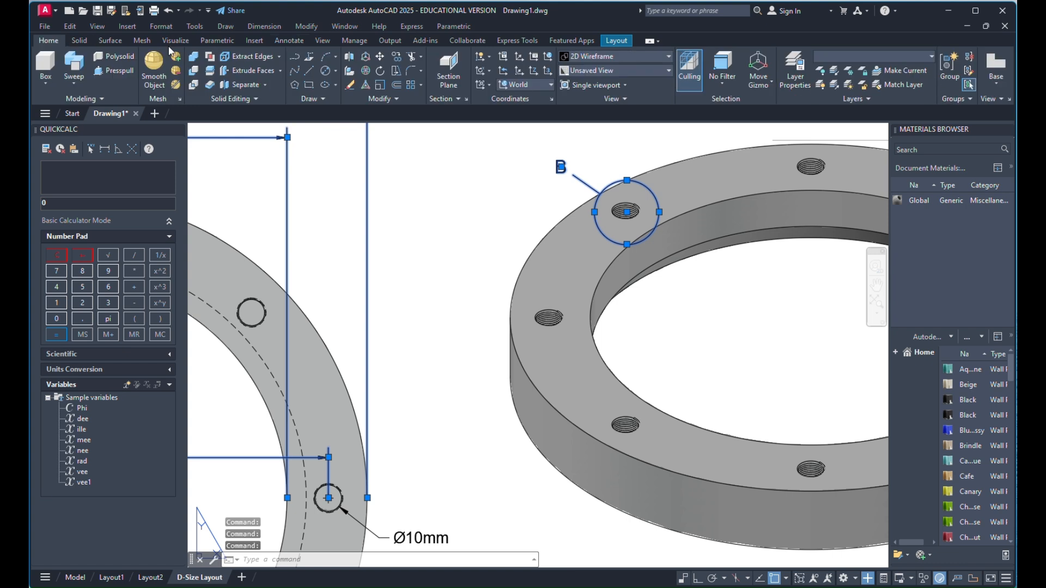
pyautogui.click(900, 56)
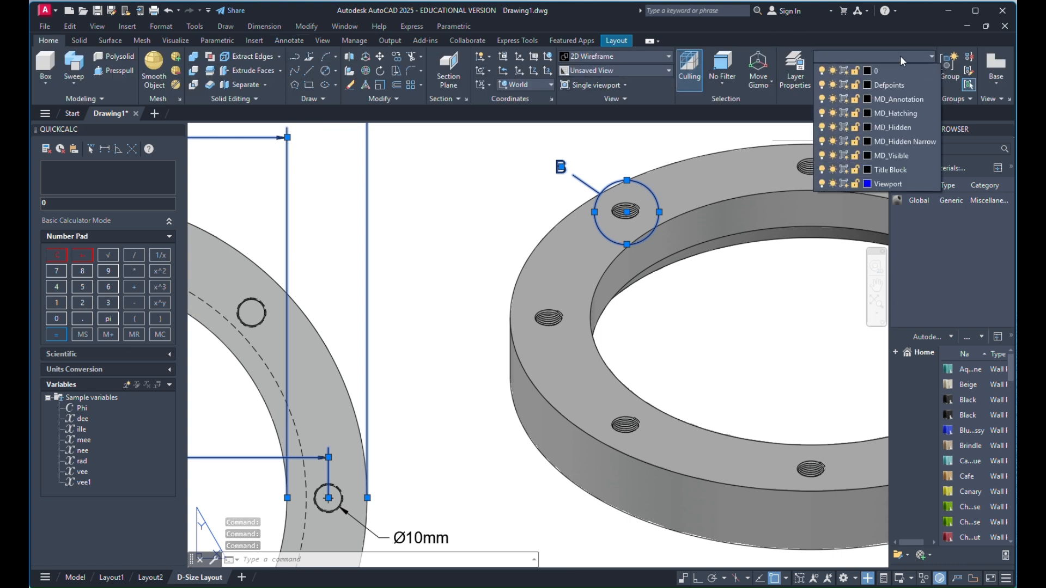
pyautogui.click(882, 188)
pyautogui.press('Escape')
# Assign the Detail B label beside the detail view to the Viewport layer
pyautogui.scroll(-5, 490, 194)
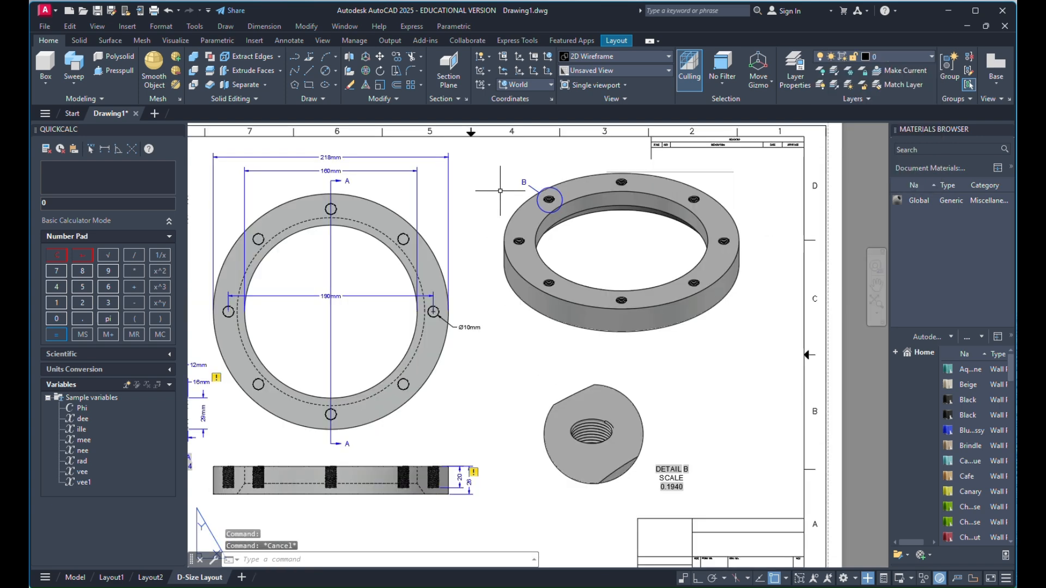
pyautogui.scroll(4, 534, 217)
pyautogui.scroll(2, 579, 304)
pyautogui.scroll(-6, 588, 310)
pyautogui.scroll(6, 587, 330)
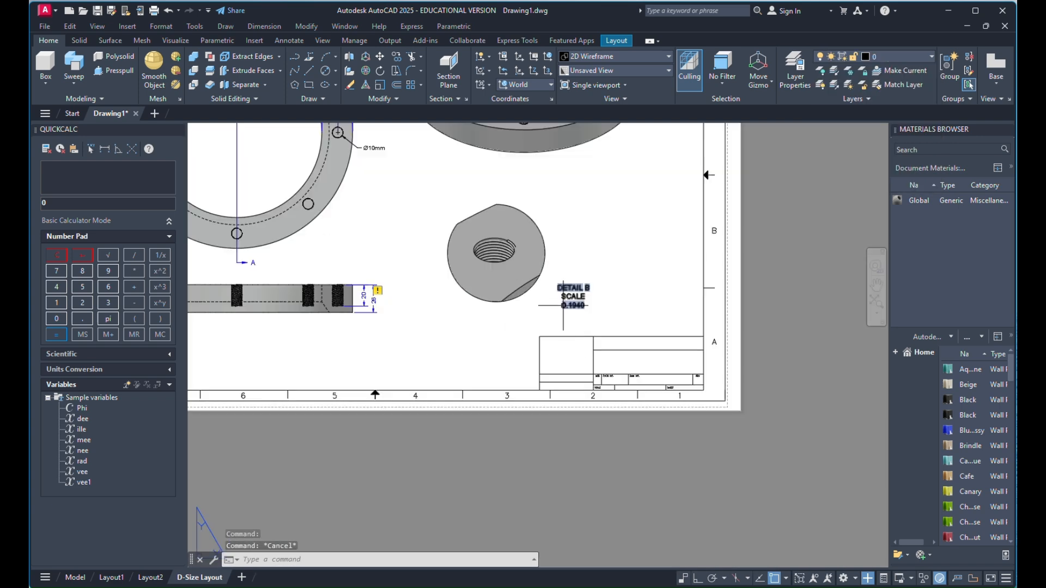
pyautogui.click(568, 296)
pyautogui.scroll(-6, 439, 308)
pyautogui.scroll(2, 520, 211)
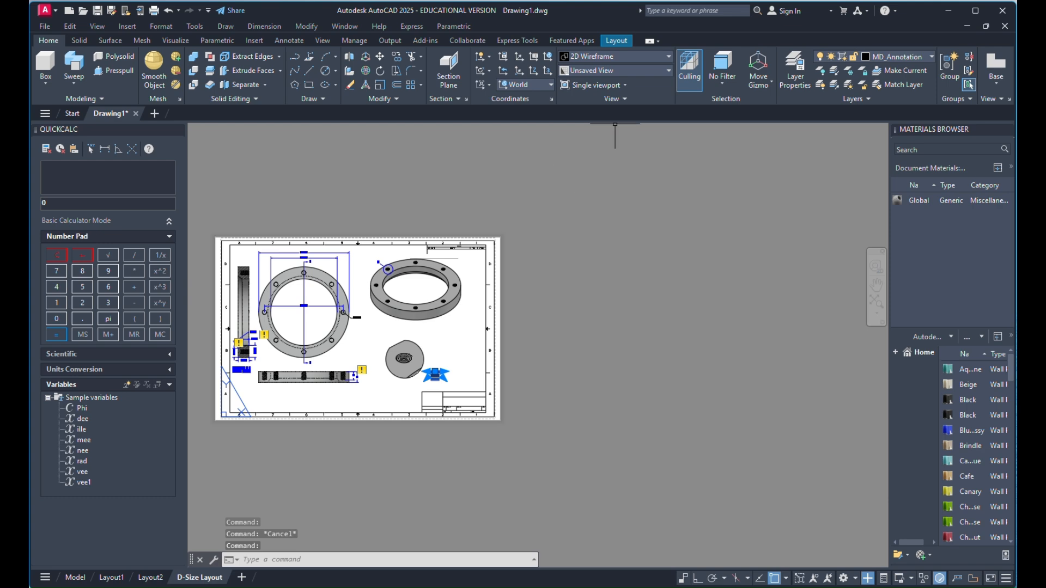
pyautogui.click(903, 58)
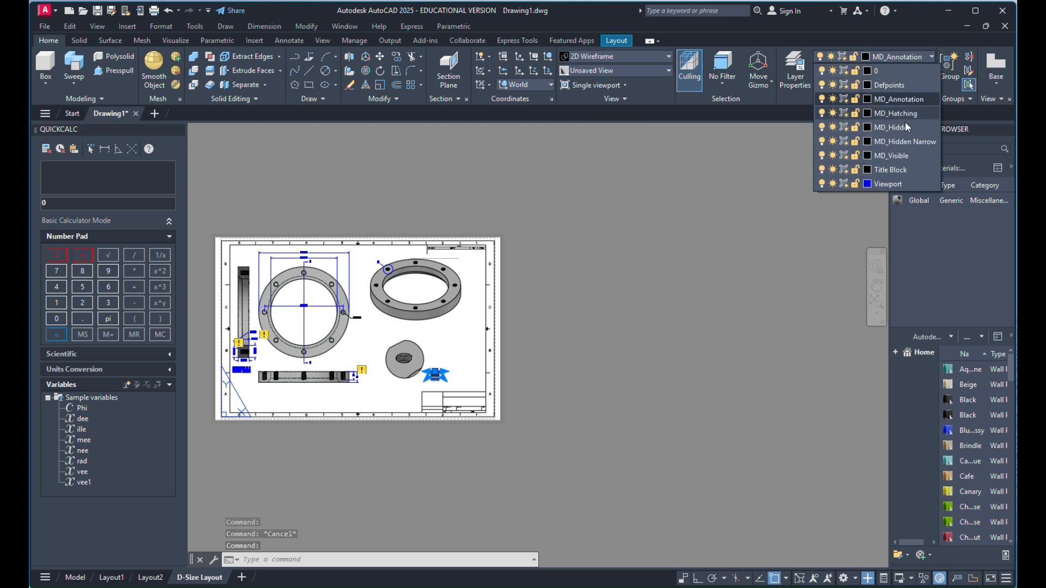
pyautogui.click(897, 185)
pyautogui.press('Escape')
# Move the front and edge views with their dimensions horizontally away from the section view, with Ortho on
pyautogui.scroll(4, 241, 365)
pyautogui.scroll(-3, 382, 256)
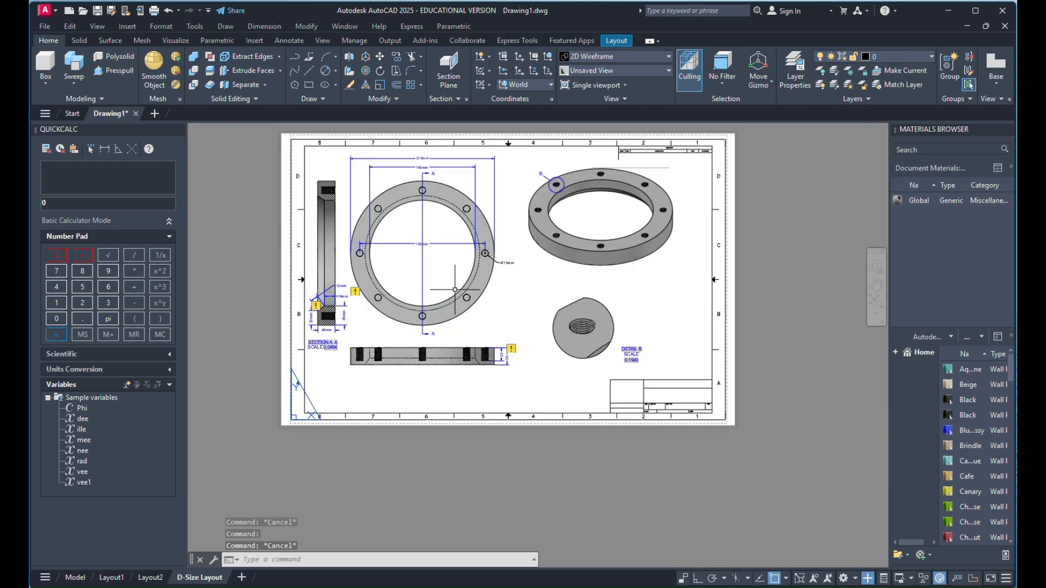
pyautogui.scroll(4, 378, 200)
pyautogui.scroll(2, 391, 180)
pyautogui.scroll(-2, 558, 176)
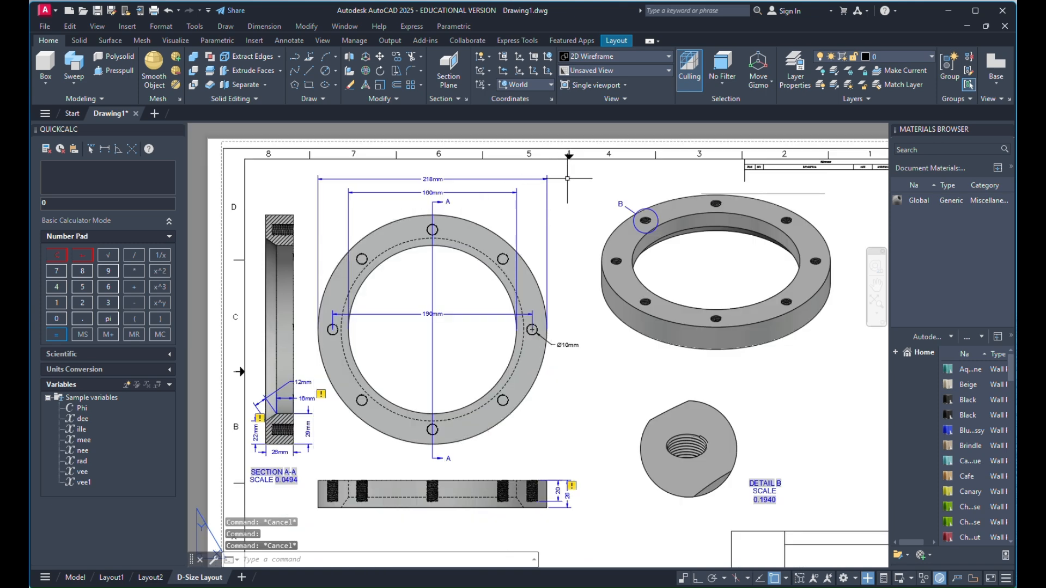
pyautogui.click(568, 178)
pyautogui.click(340, 423)
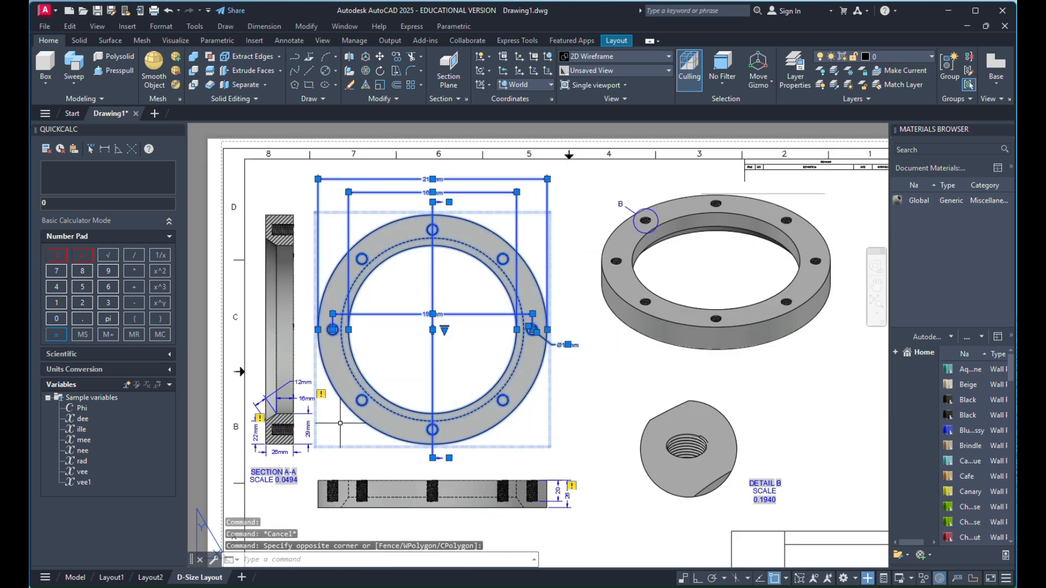
pyautogui.click(571, 454)
pyautogui.click(509, 529)
pyautogui.rightClick(532, 409)
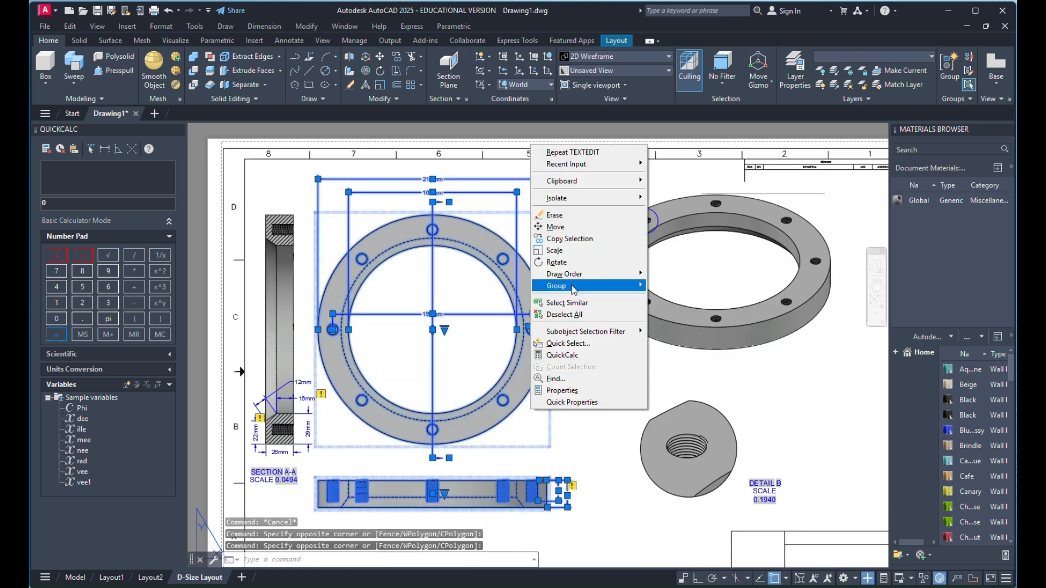
pyautogui.click(561, 233)
pyautogui.click(582, 422)
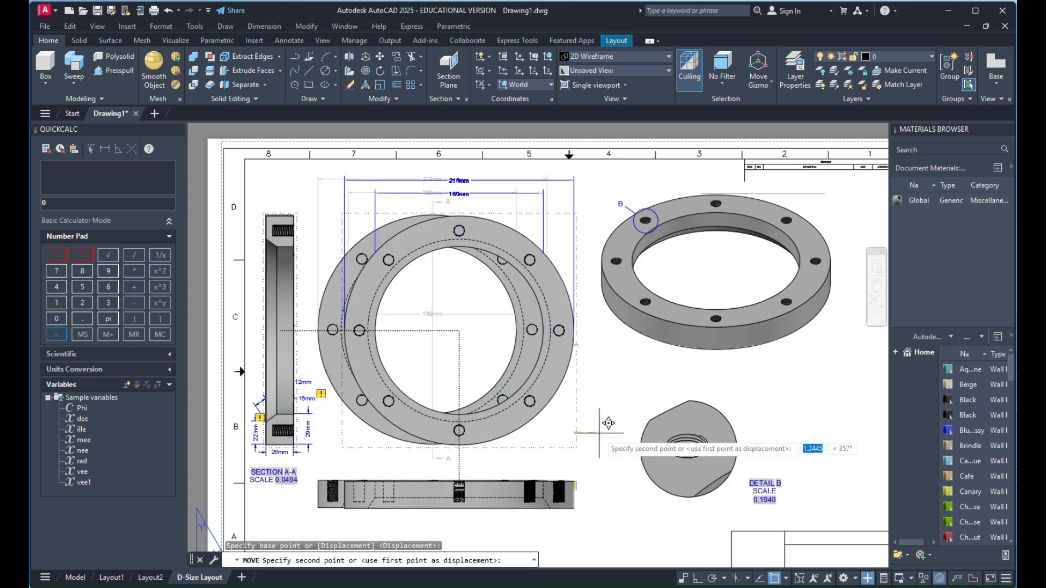
pyautogui.click(702, 580)
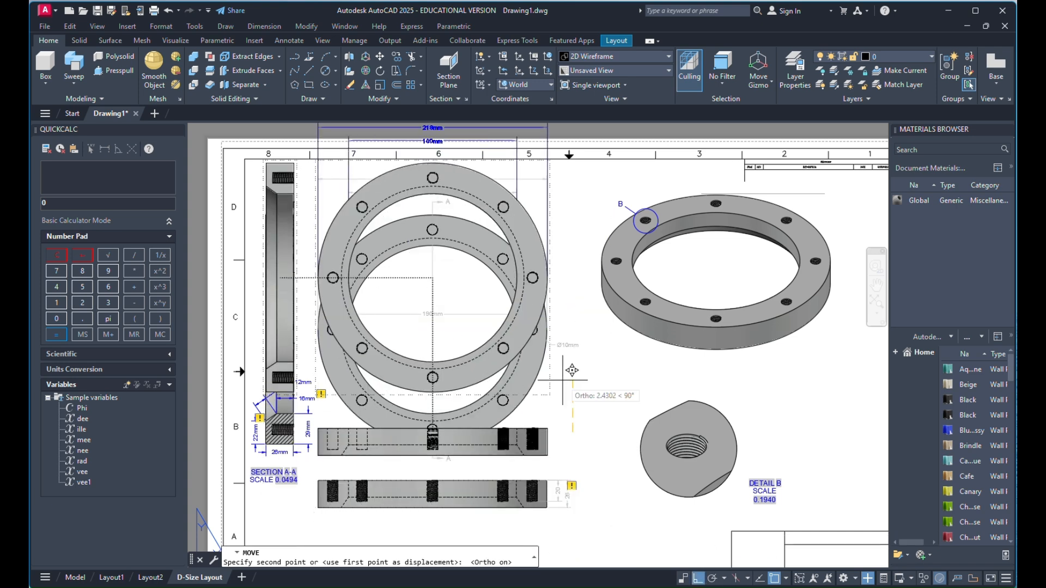
pyautogui.click(608, 425)
# Assign the bolt hole diameter dimension on the front view to the Viewport layer
pyautogui.scroll(-3, 545, 354)
pyautogui.scroll(3, 530, 267)
pyautogui.scroll(-3, 530, 267)
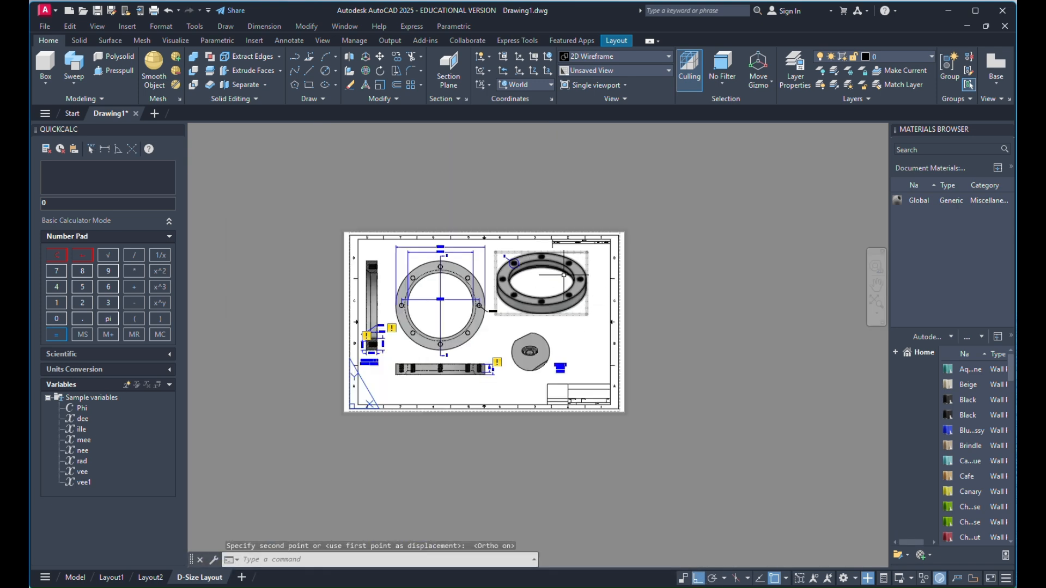
pyautogui.scroll(3, 404, 229)
pyautogui.scroll(-3, 404, 229)
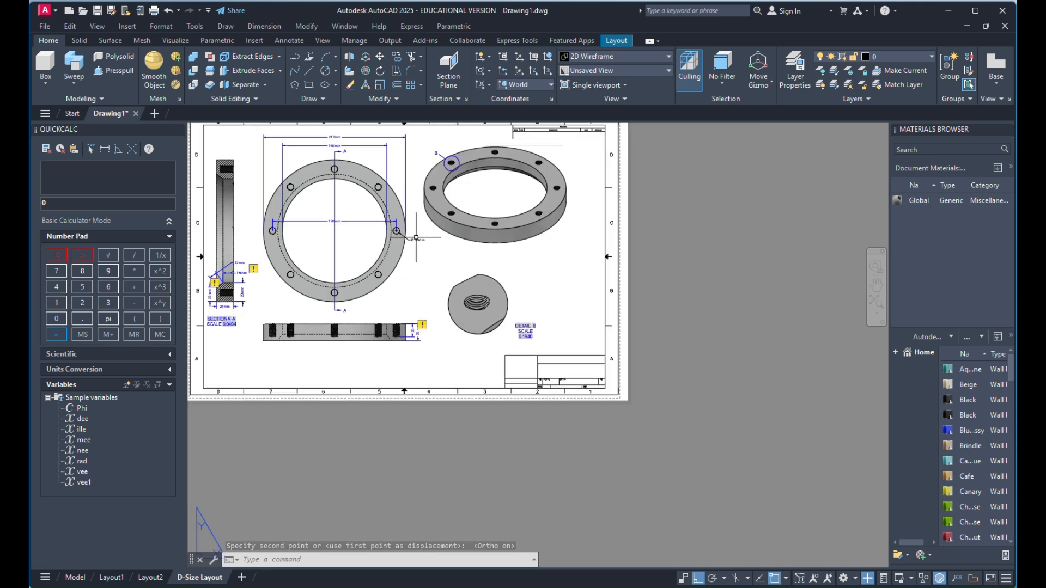
pyautogui.click(403, 230)
pyautogui.click(918, 60)
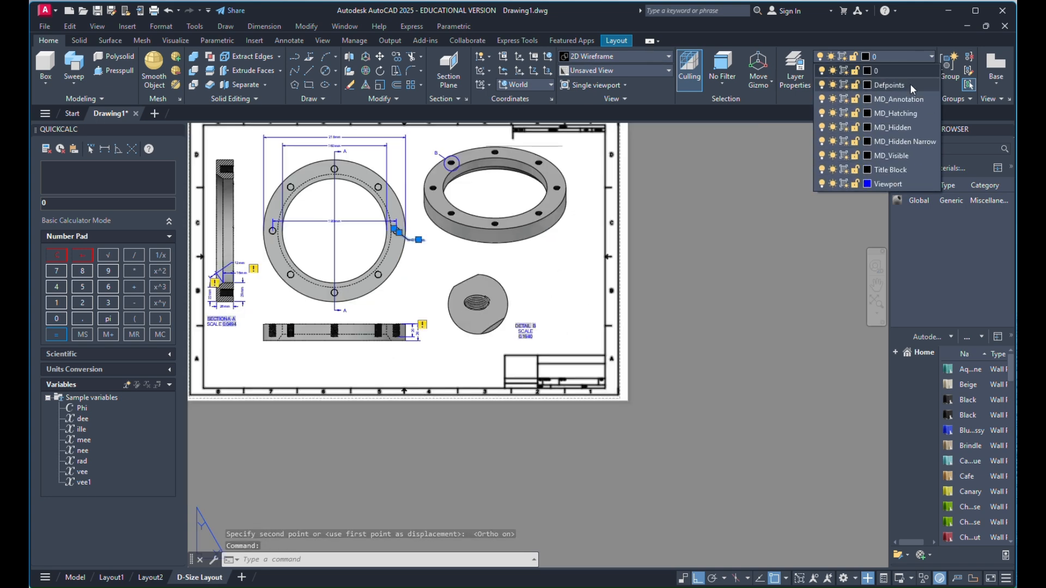
pyautogui.click(890, 182)
pyautogui.press('Escape')
# Examine the whole sheet, checking the dimensions and spacing around the front view, edge view, isometric view and detail B
pyautogui.scroll(-3, 762, 291)
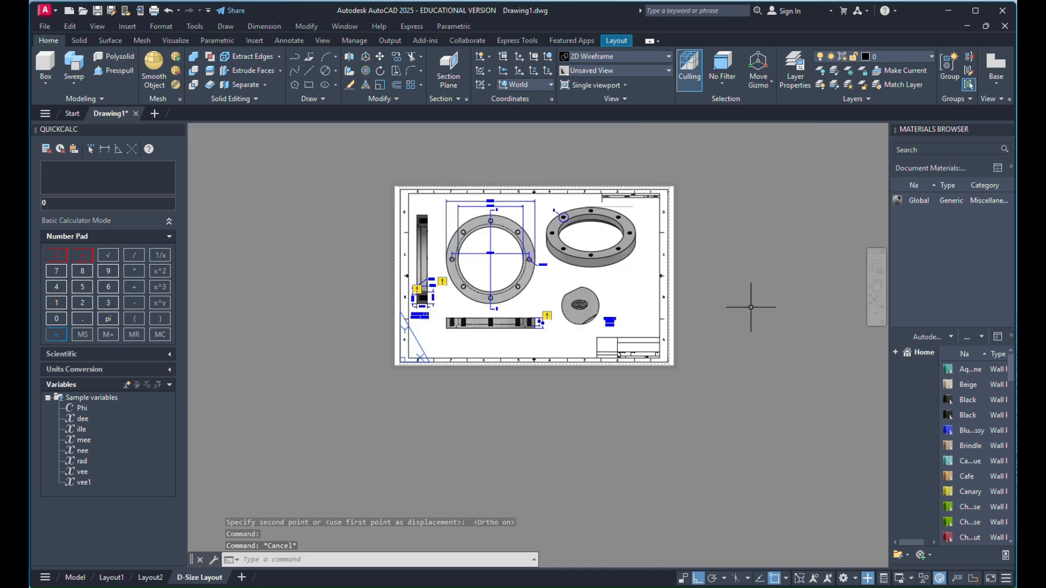
pyautogui.scroll(3, 612, 299)
pyautogui.scroll(-5, 392, 242)
pyautogui.scroll(5, 392, 243)
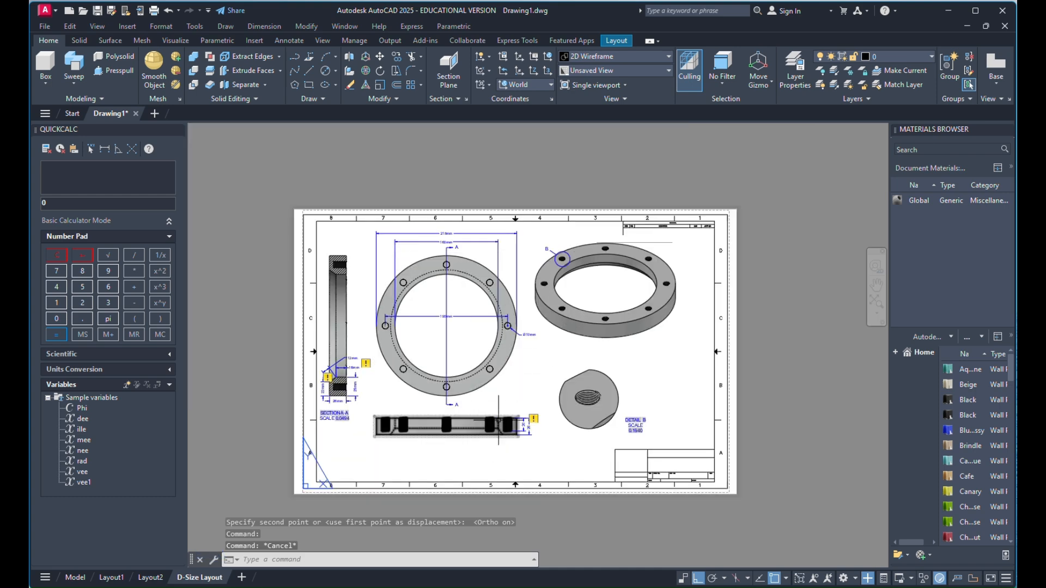
pyautogui.scroll(-2, 461, 303)
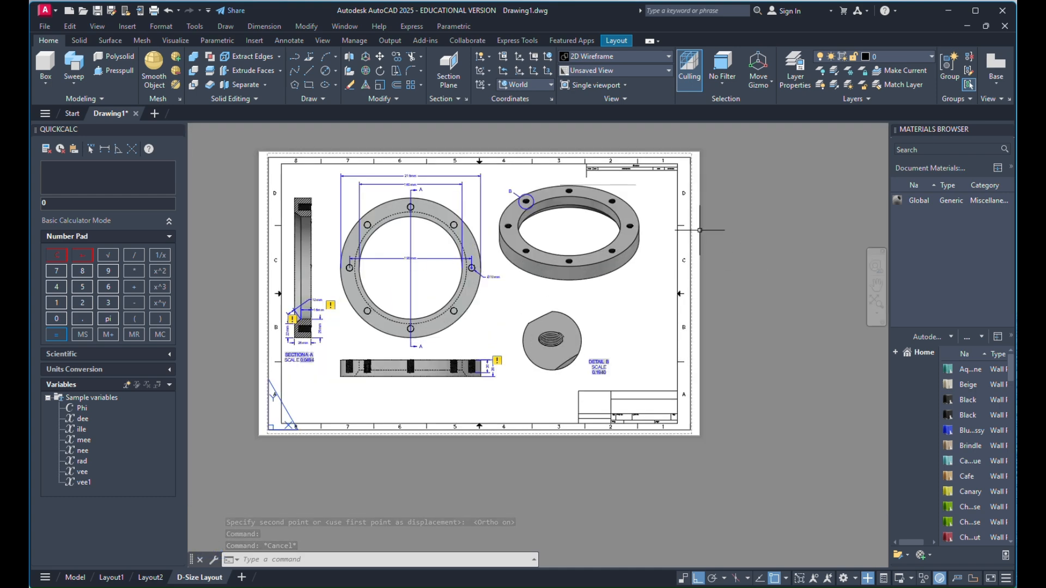
pyautogui.scroll(2, 738, 229)
pyautogui.scroll(-1, 741, 262)
pyautogui.scroll(3, 621, 351)
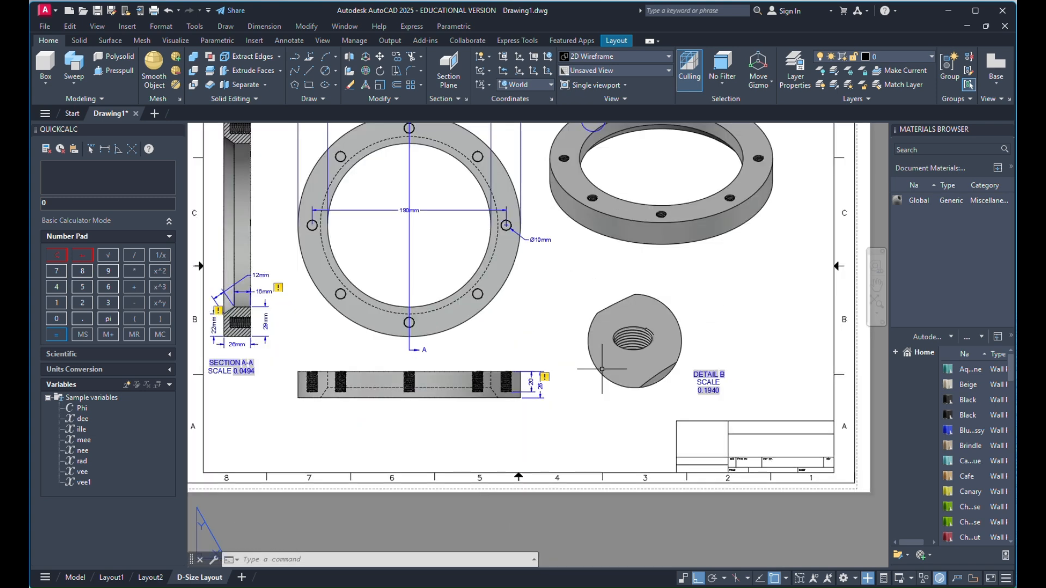
pyautogui.scroll(2, 562, 385)
pyautogui.click(530, 346)
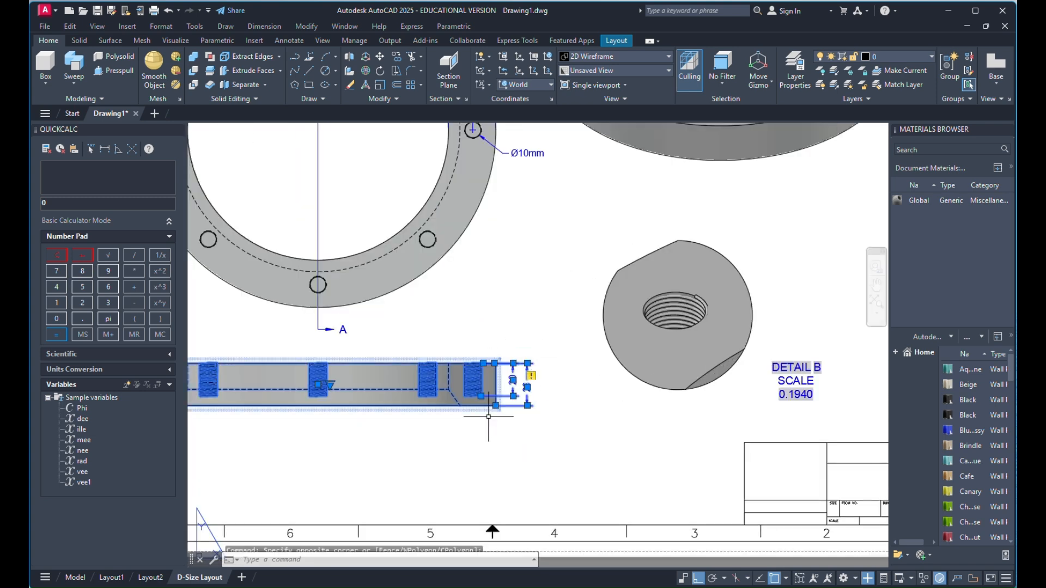
pyautogui.press('Escape')
pyautogui.scroll(-3, 403, 311)
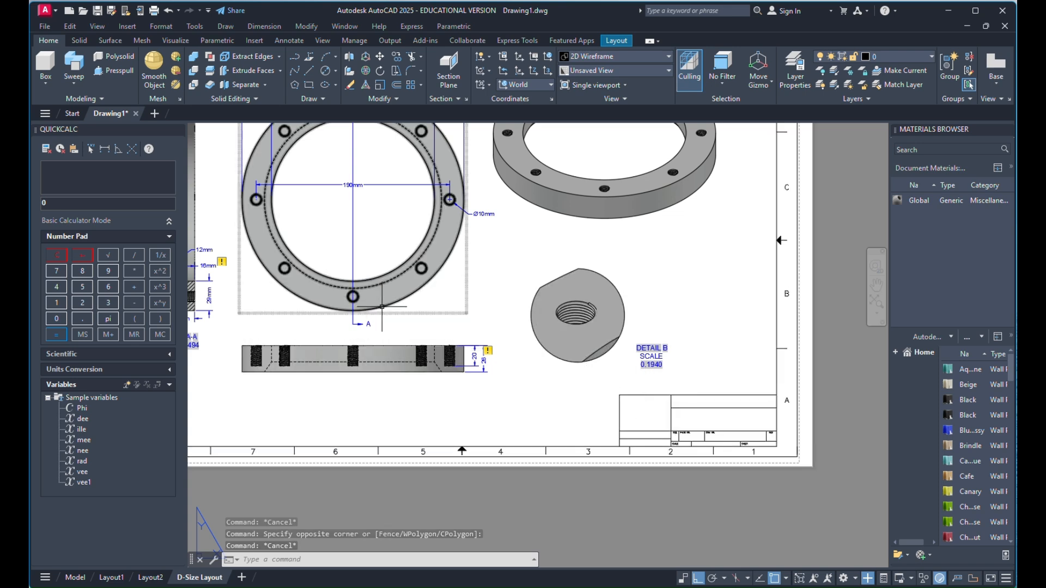
pyautogui.scroll(-3, 386, 309)
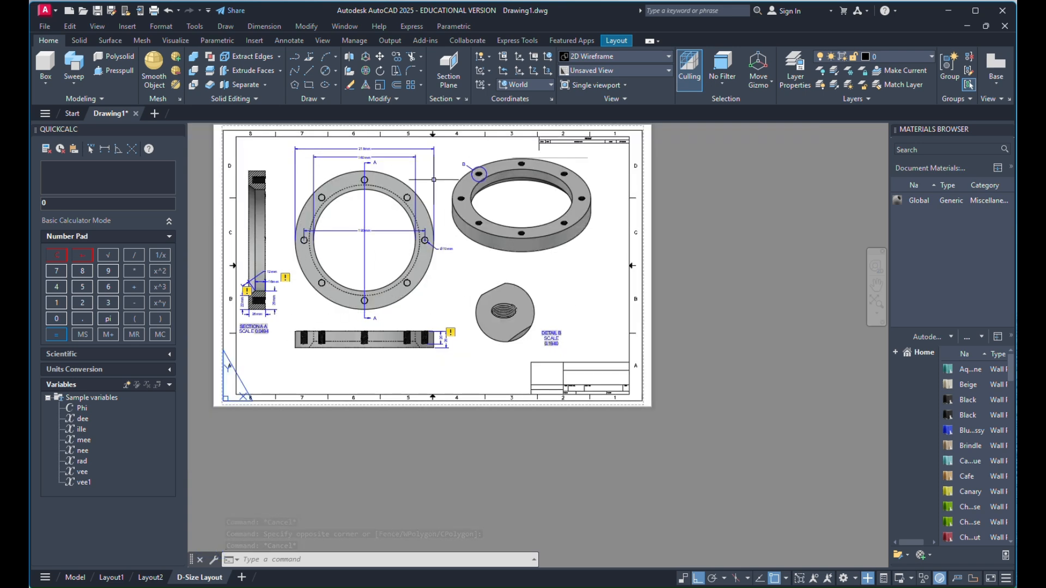
pyautogui.scroll(2, 545, 168)
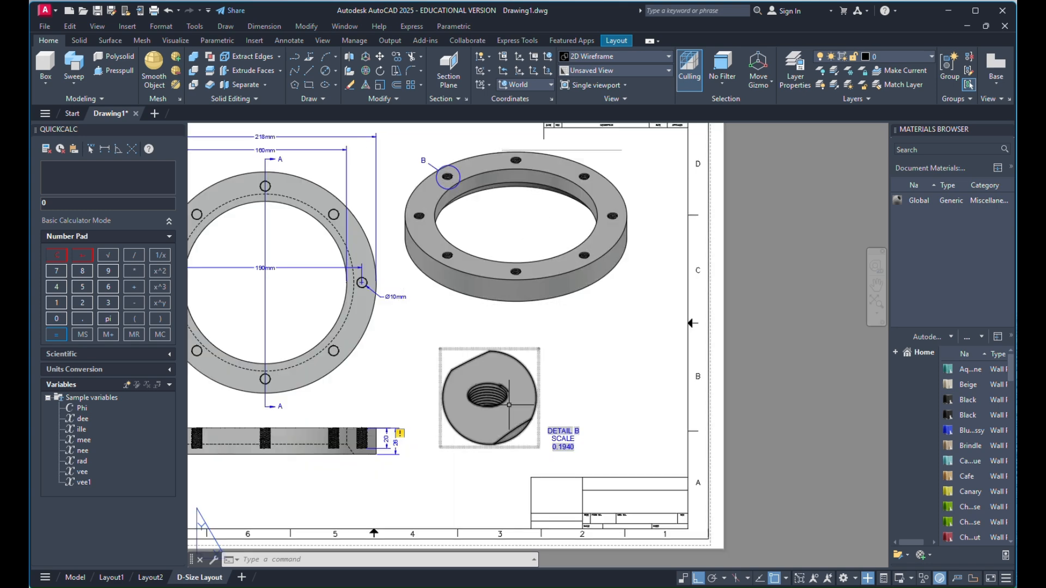
pyautogui.scroll(2, 346, 453)
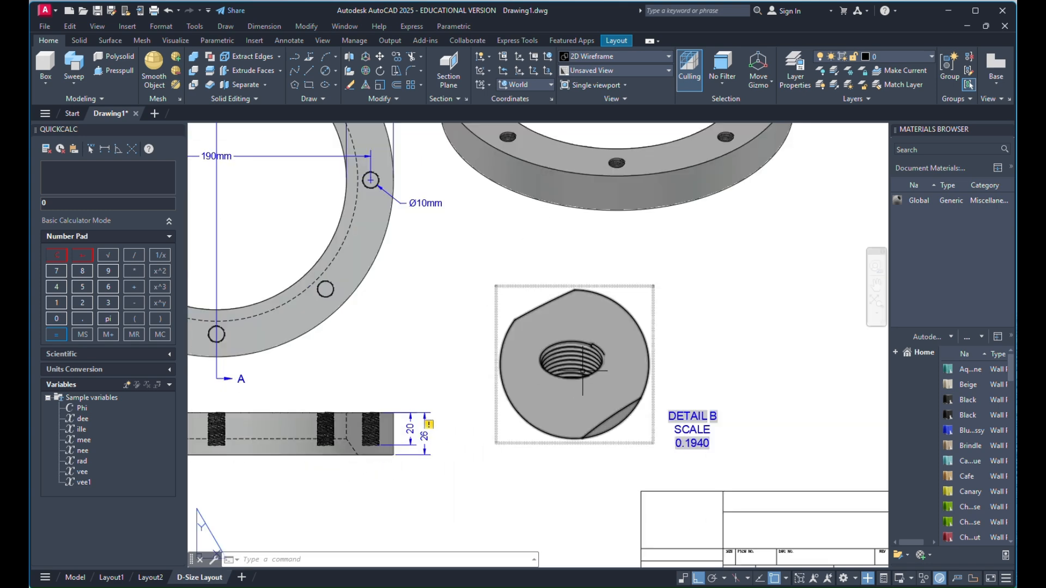
pyautogui.scroll(-2, 582, 370)
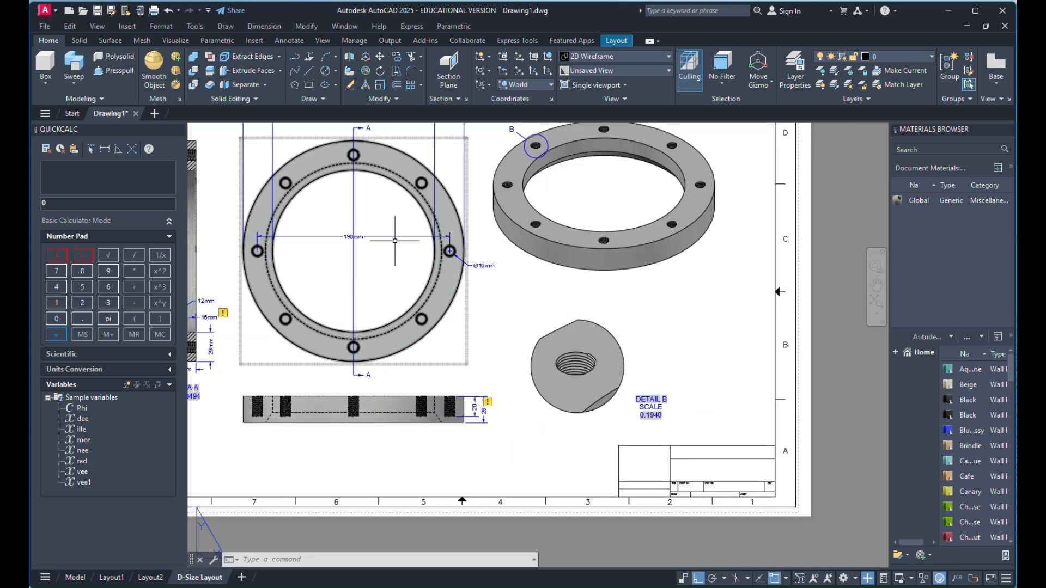